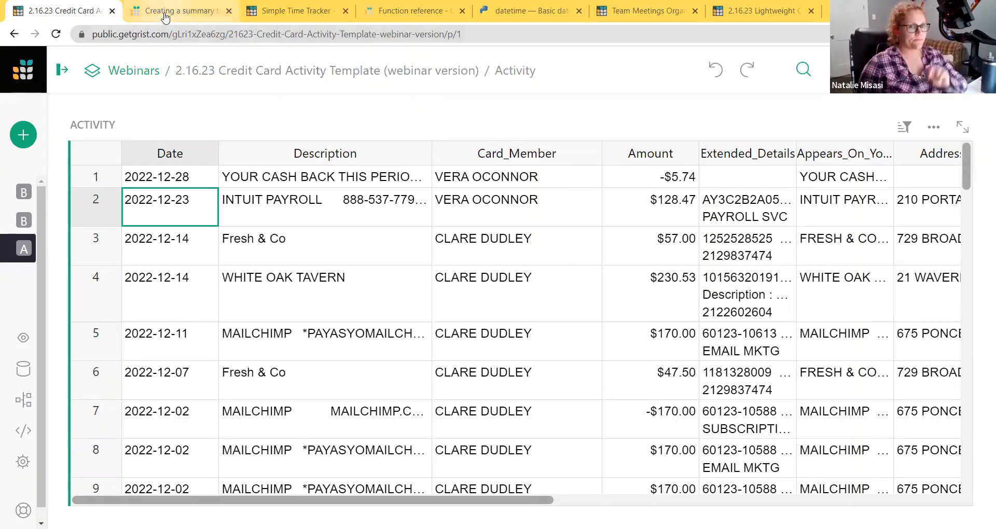
Insert a new column named range immediately before the Description column in the Activity table
left_click(143, 21)
left_click(52, 14)
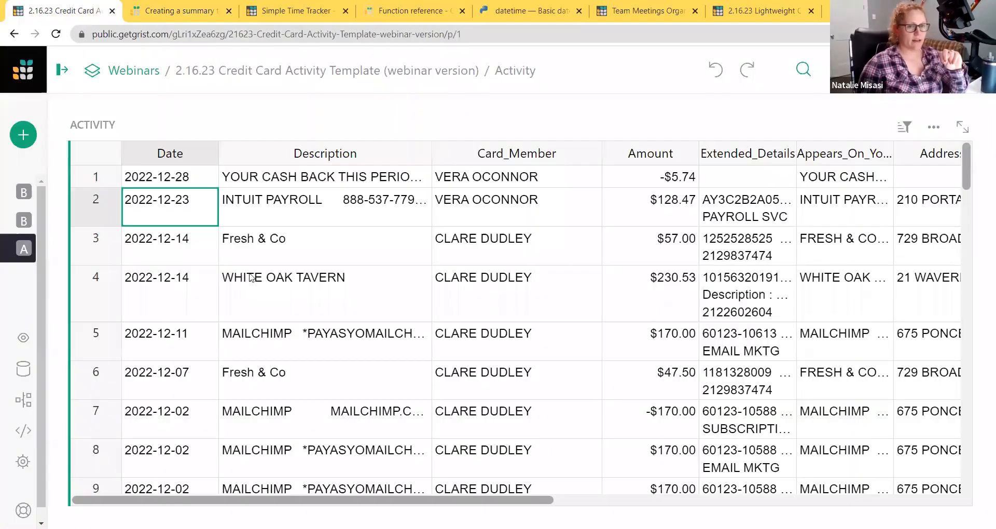
right_click(297, 164)
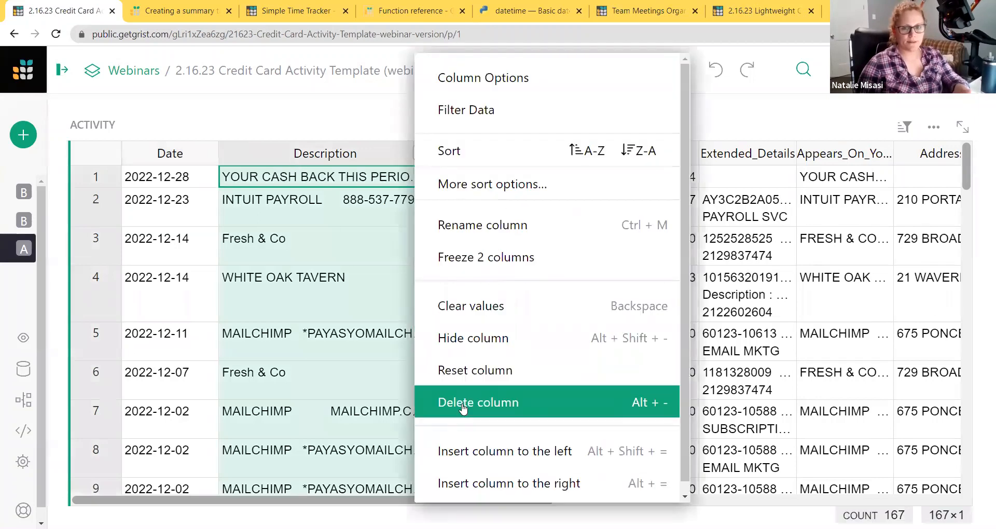
left_click(469, 447)
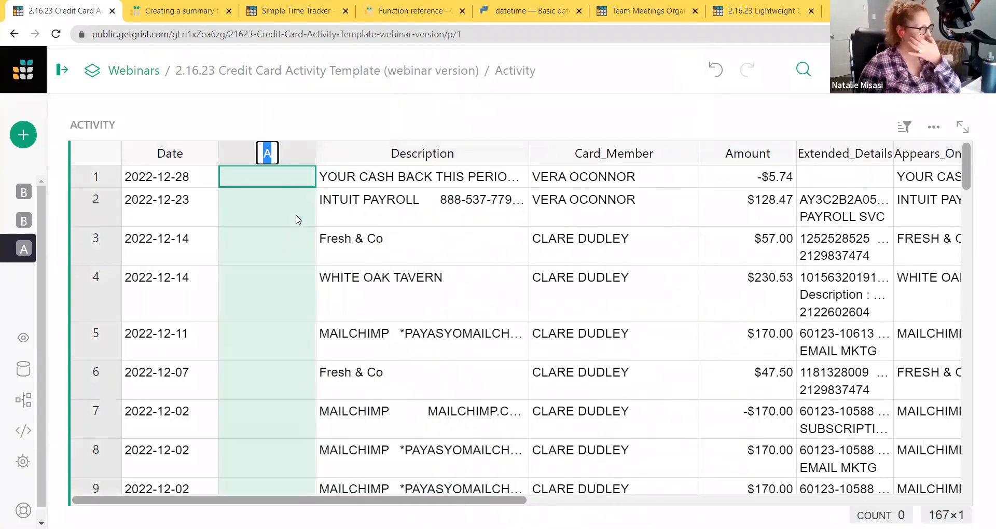
type("range")
key("Return")
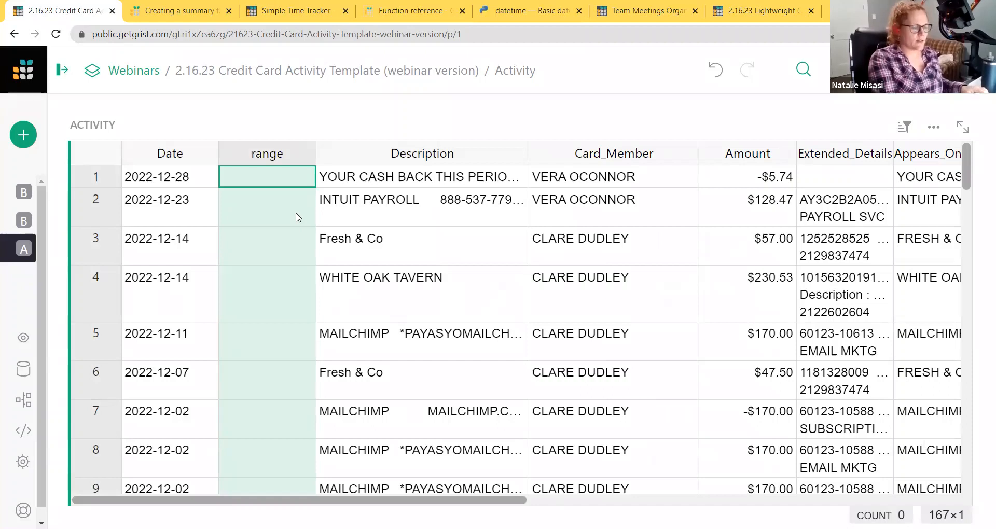
Start a formula in the range column that defines date_1 = DATE(2022, 6, 1)
key("equal")
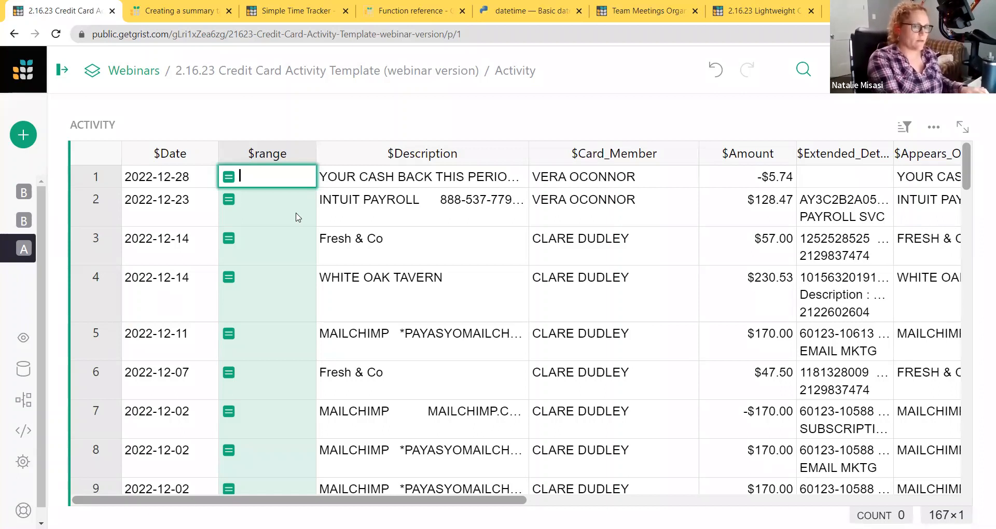
type("date_1 = ")
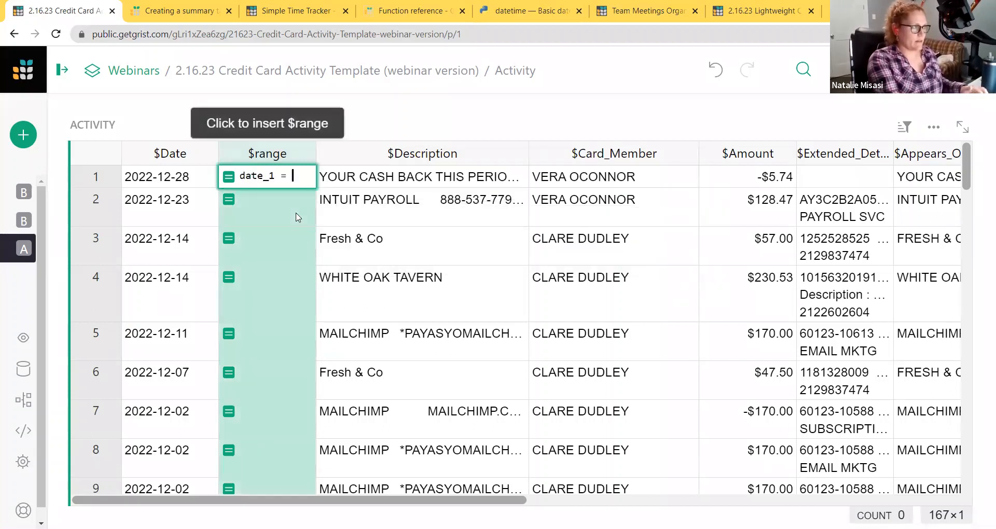
type("DAT")
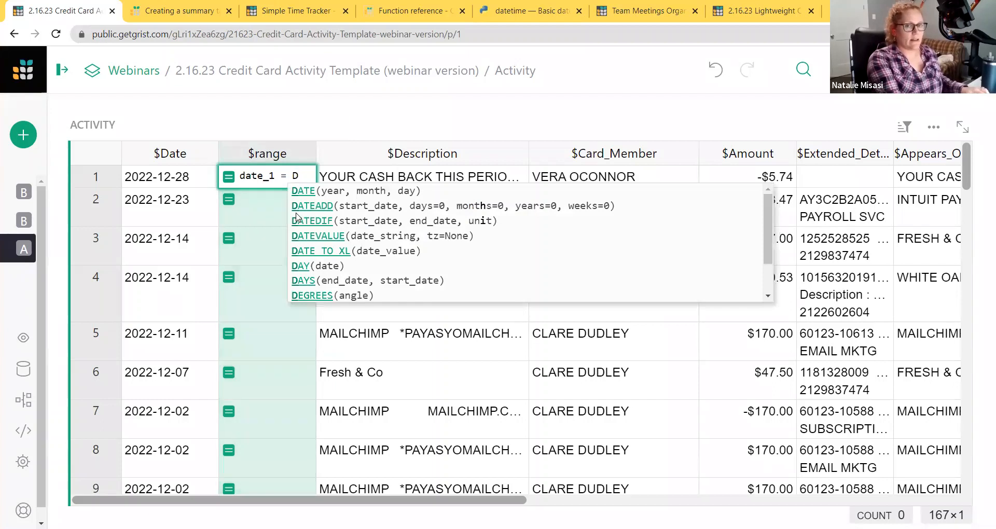
type("E")
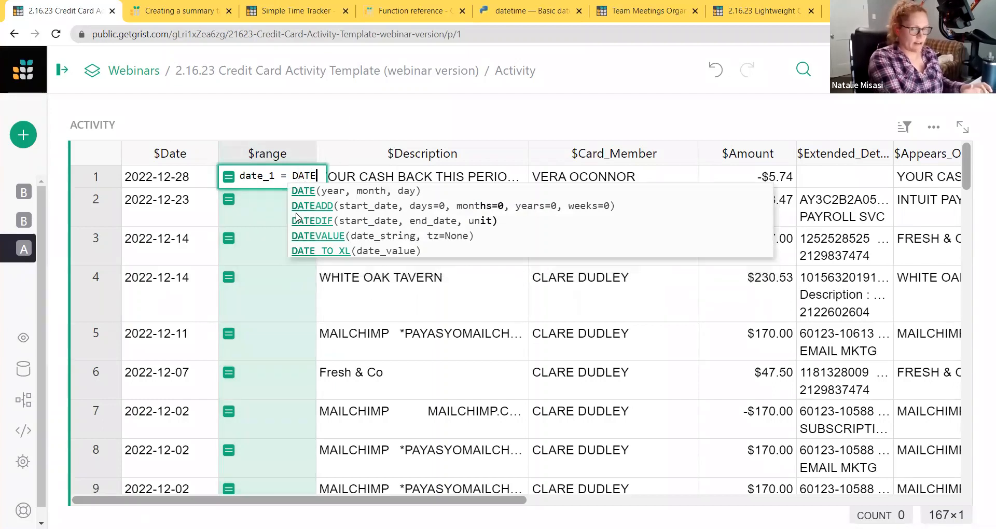
type("()")
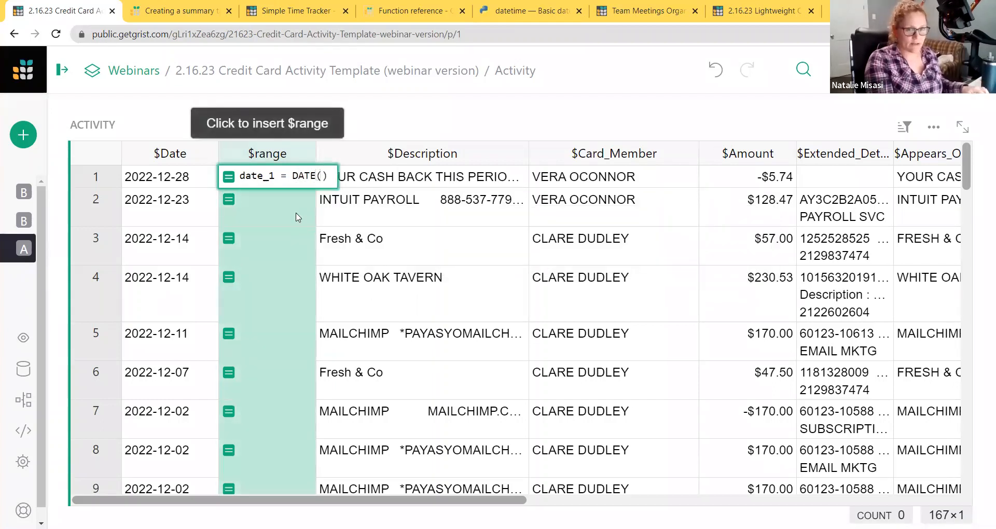
key("Left")
type("2022")
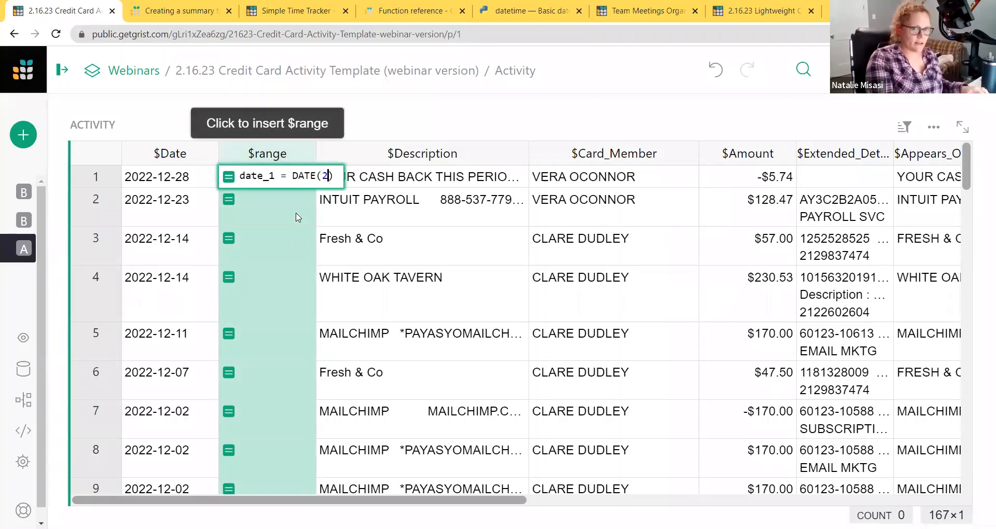
type(", 6")
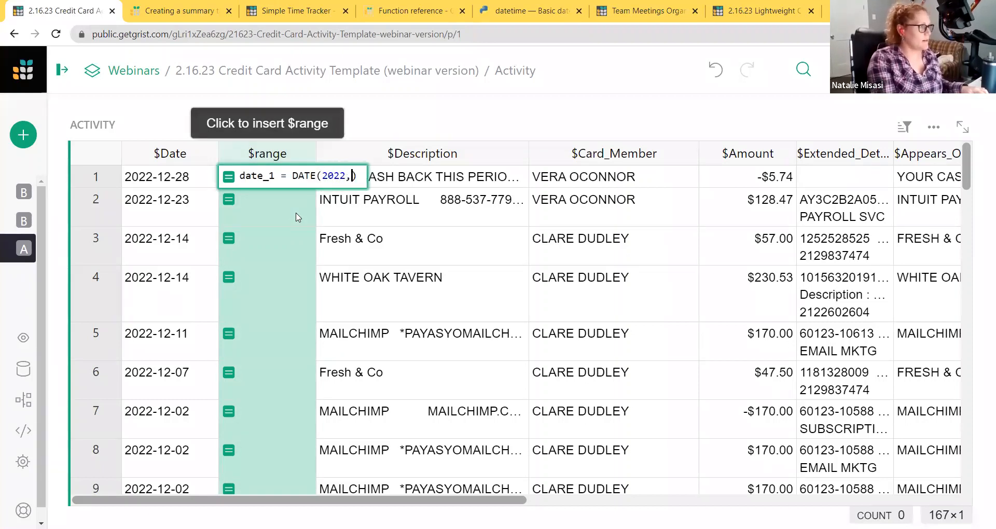
type(", 1")
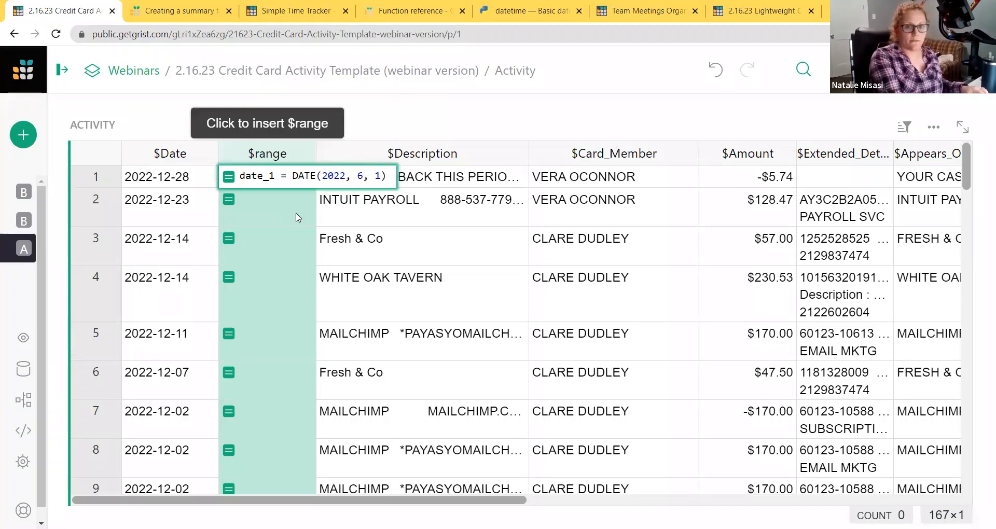
key("Right")
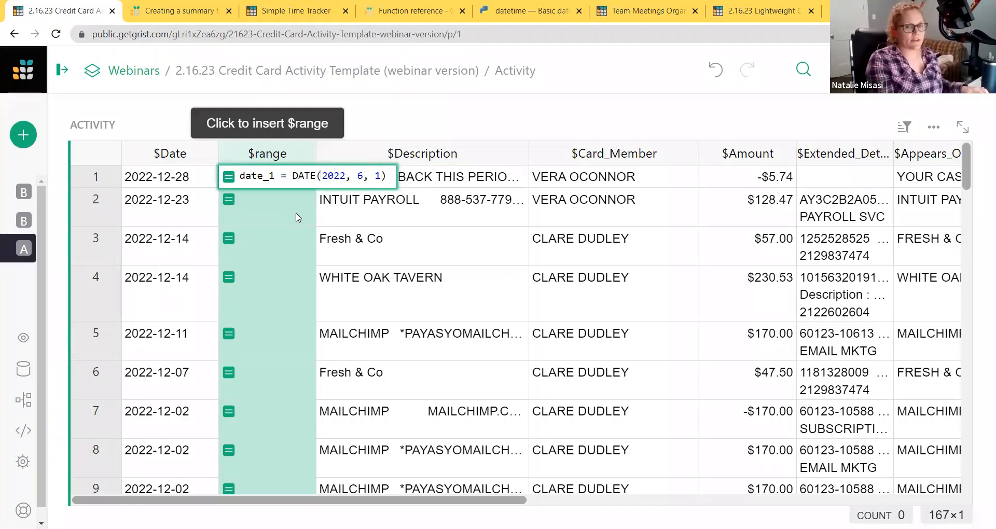
Add formula lines defining date_2 = DATE(2022, 7, 1) and date_3 = DATE(2023, 1, 1)
key("shift+Return")
type("date")
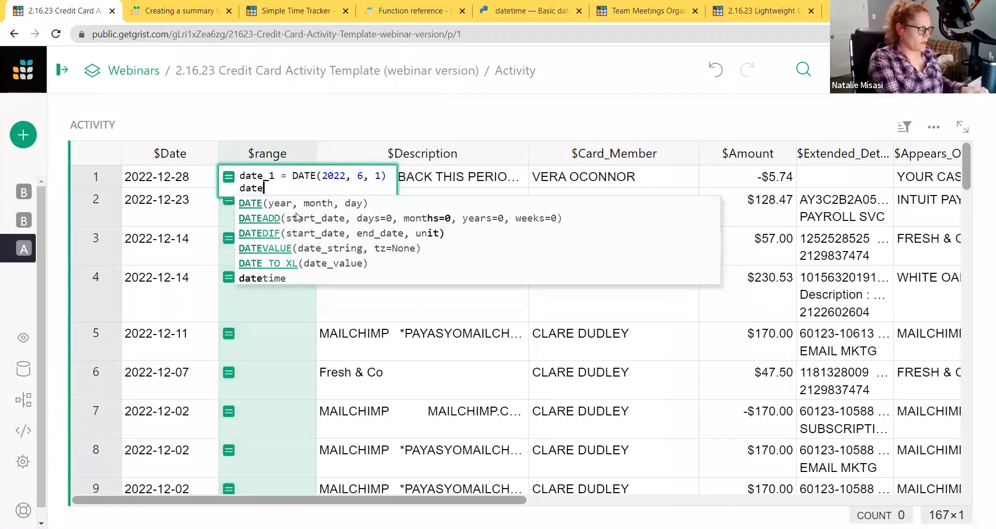
type("_2 = ")
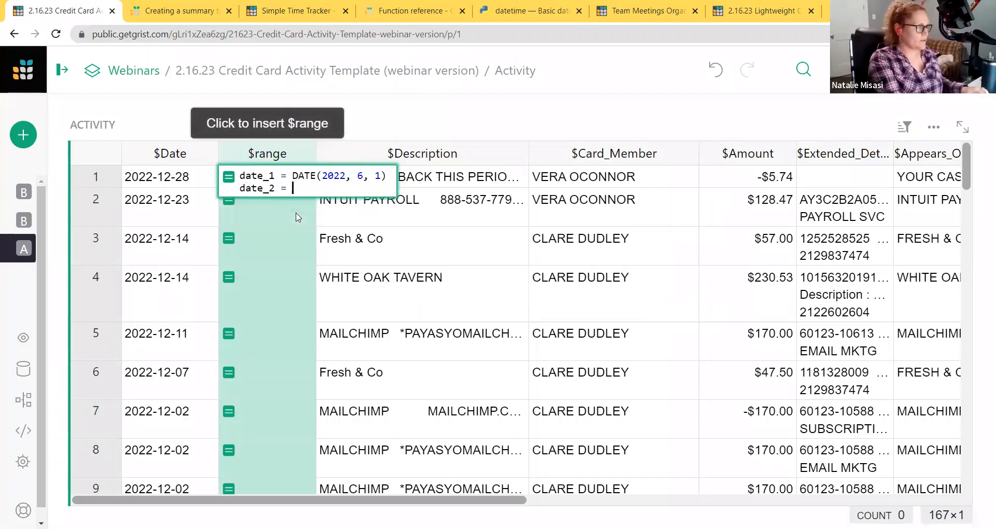
type("DATE")
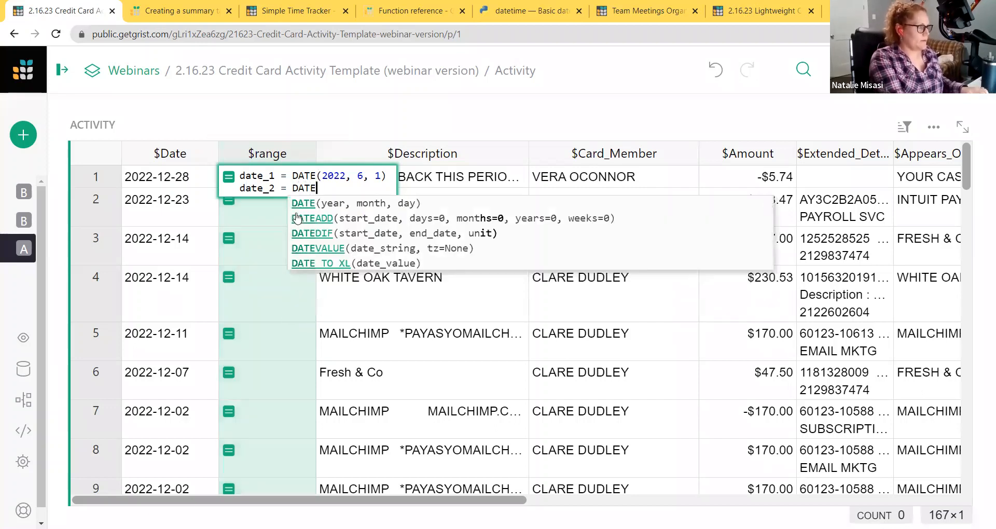
type("(2022")
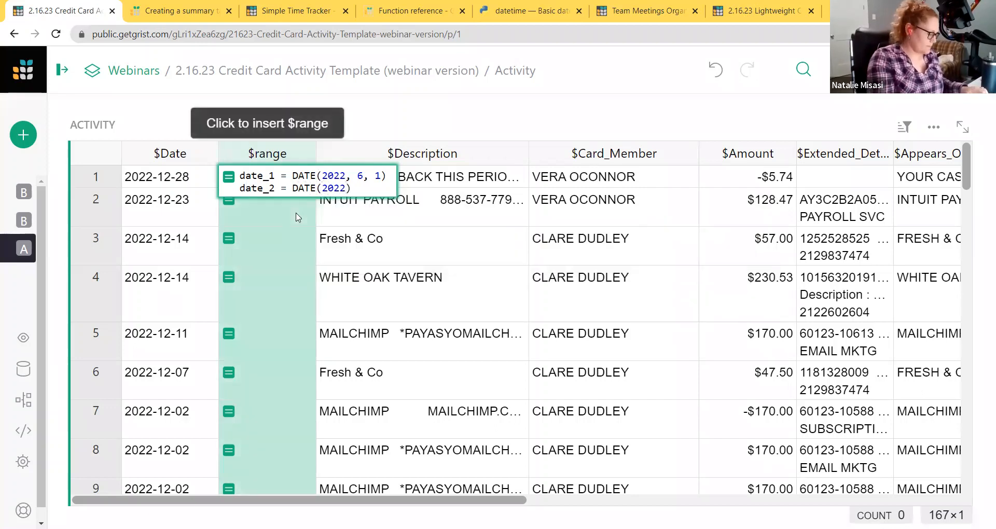
type(",7,1")
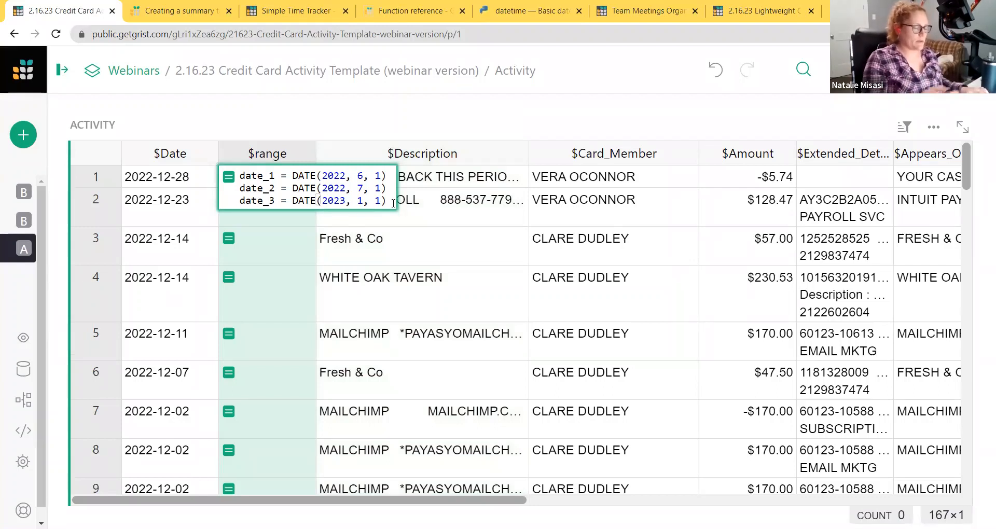
Add a final formula line with the condition date_1 <= $Date <= date_2, followed by or
key("shift+Return")
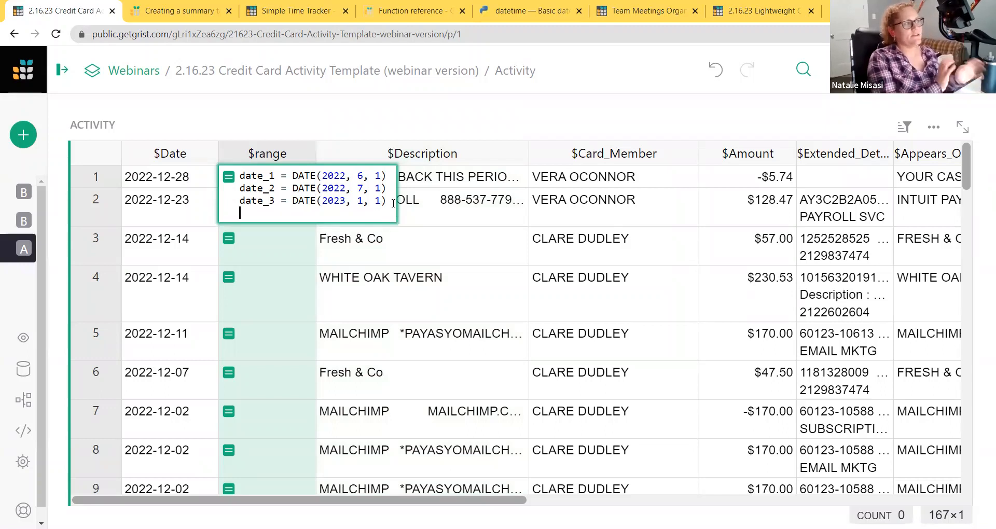
type("FS")
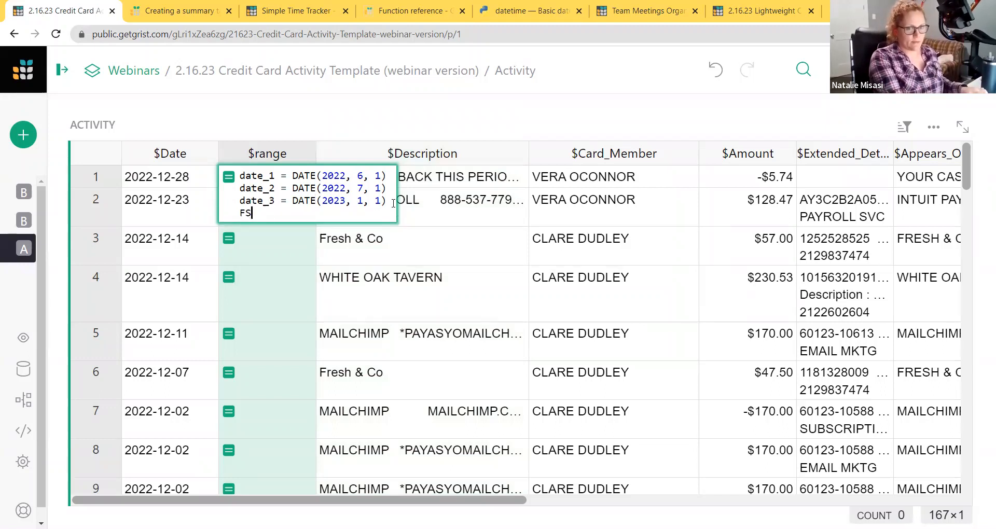
key("BackSpace")
key("BackSpace")
type("date")
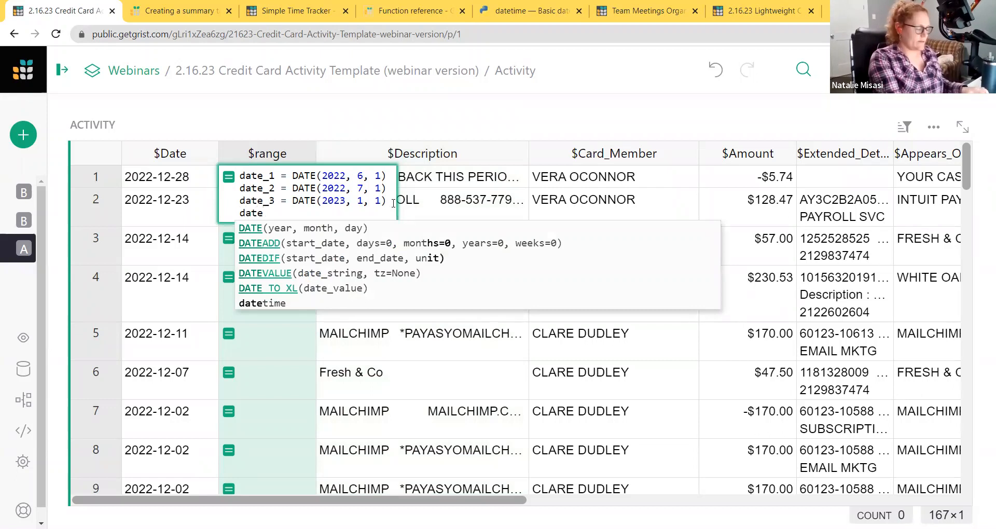
type("_1 <")
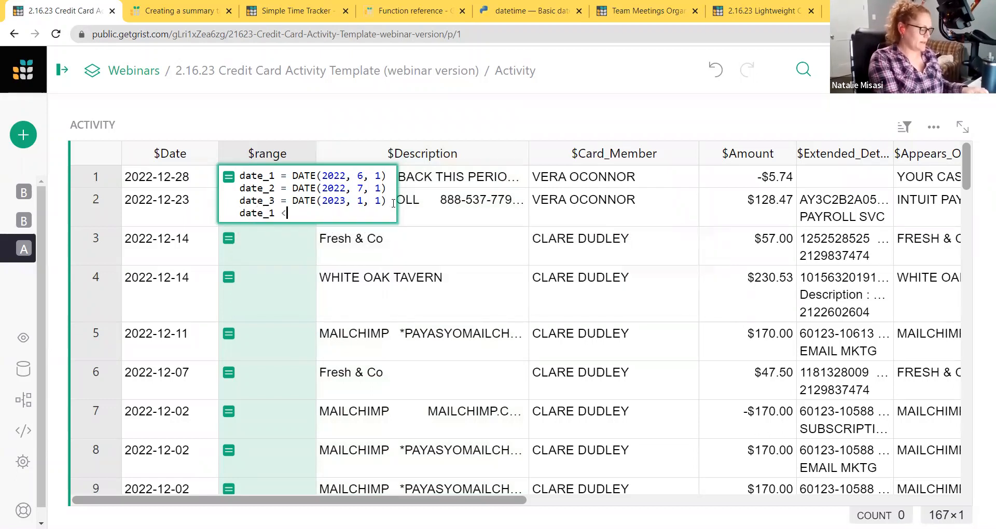
type("= ")
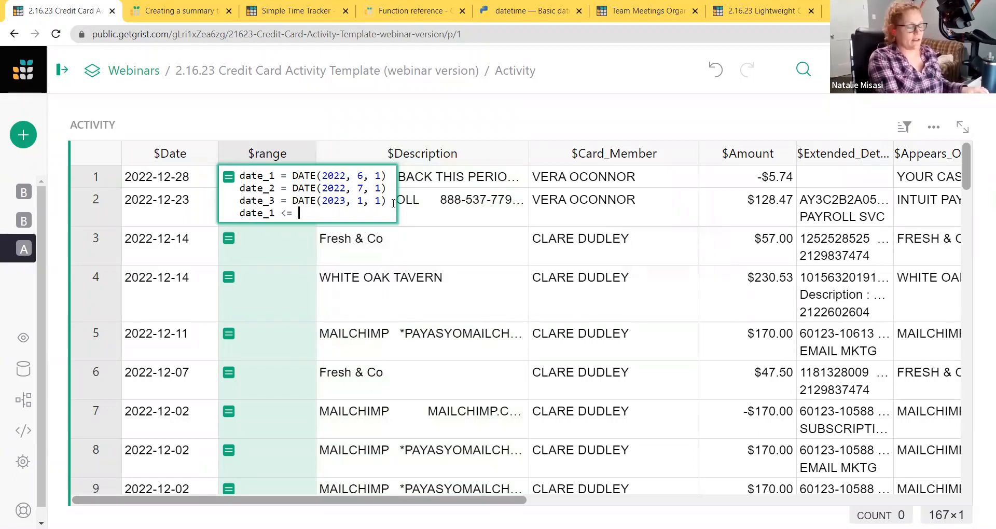
type("$D")
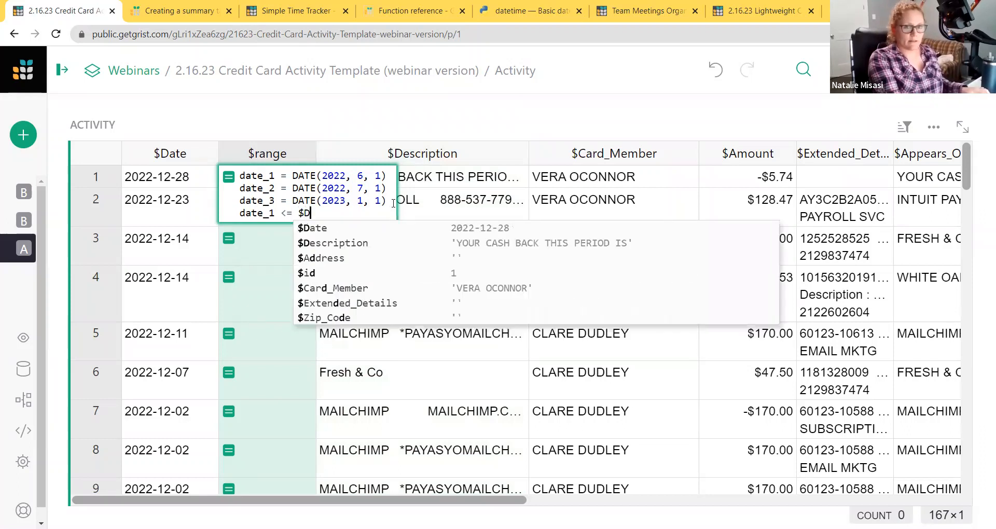
key("Down")
key("Tab")
type("<")
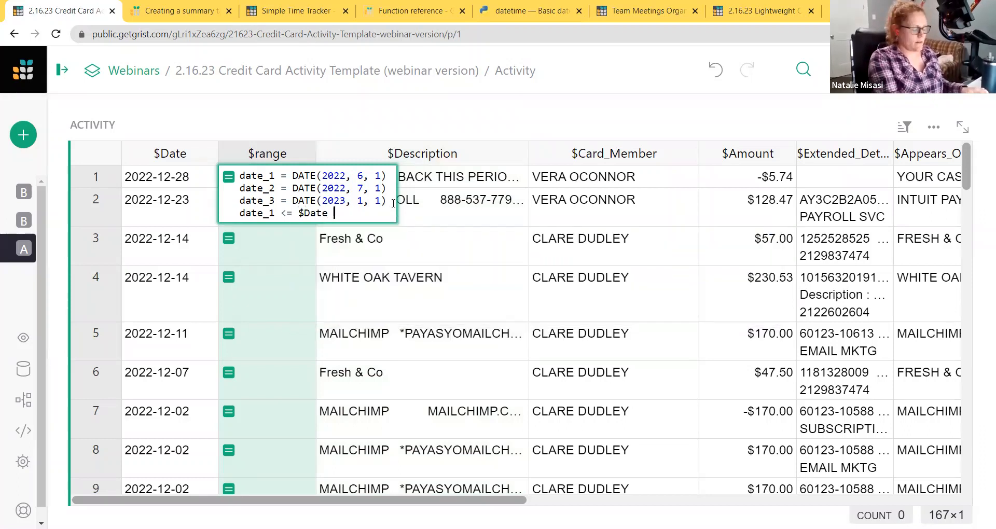
type("= ")
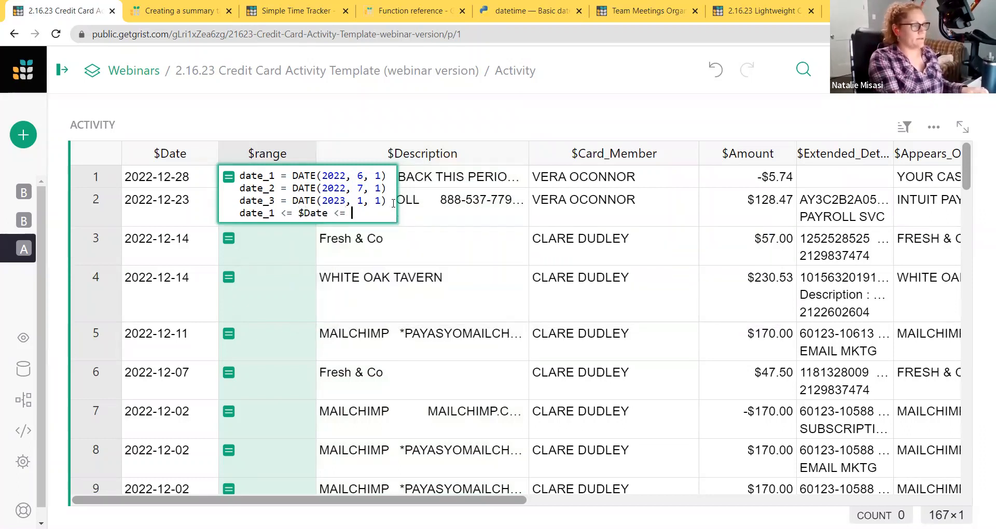
type("date_2 or")
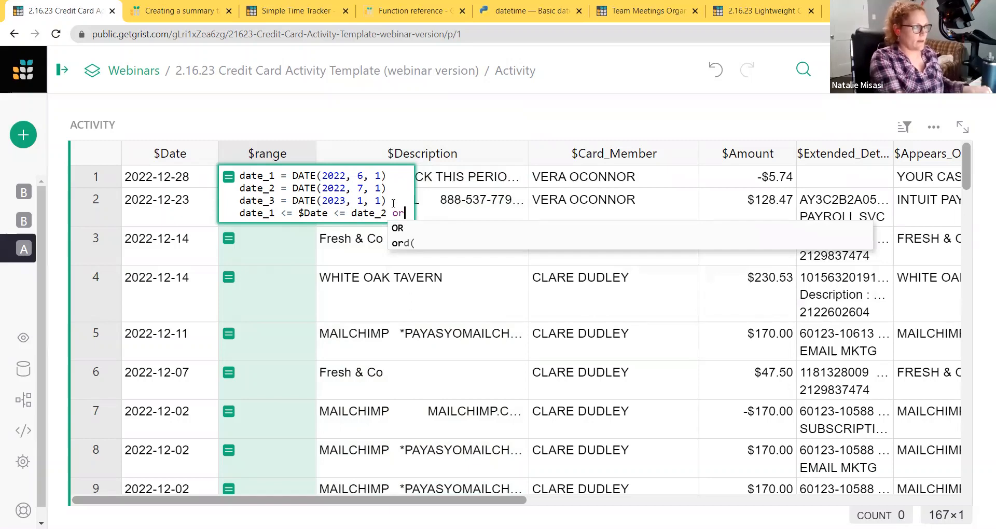
Complete the condition with date_3 <= $Date <= TODAY() and save the range formula
type(" d")
type("ate_3")
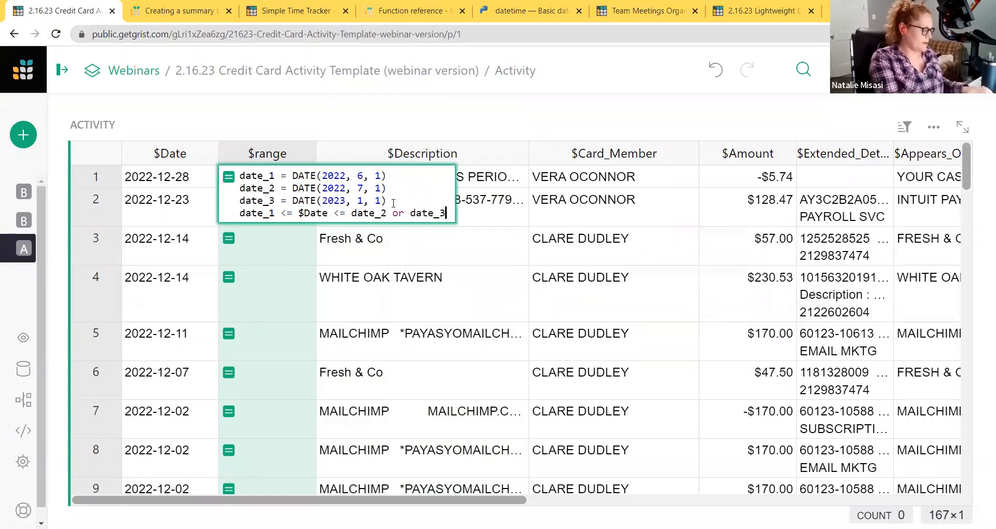
type(" <= $Date")
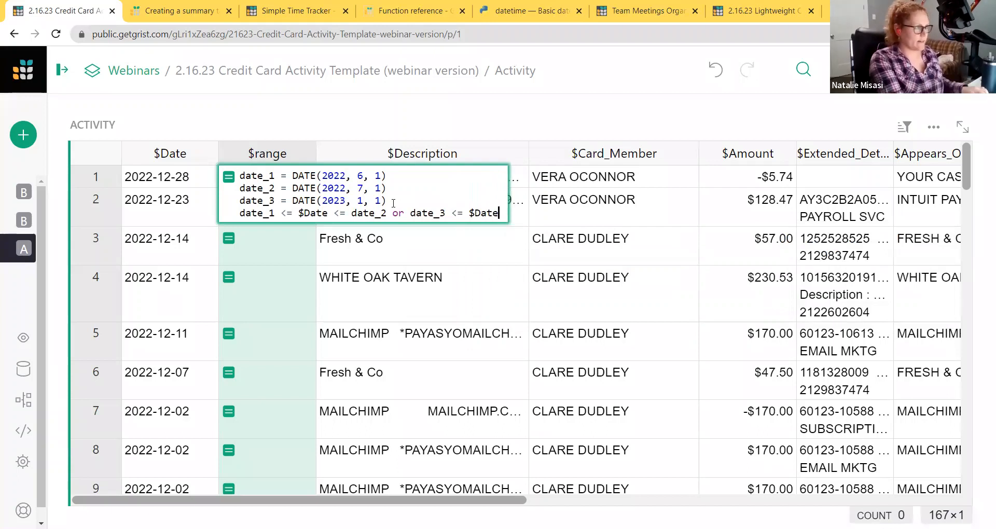
type(" <= Today")
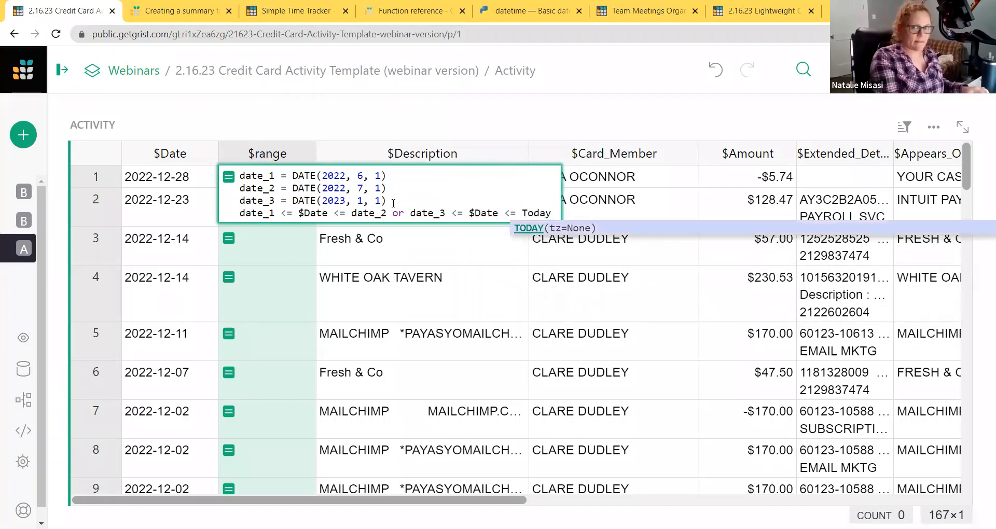
key("Tab")
type(")")
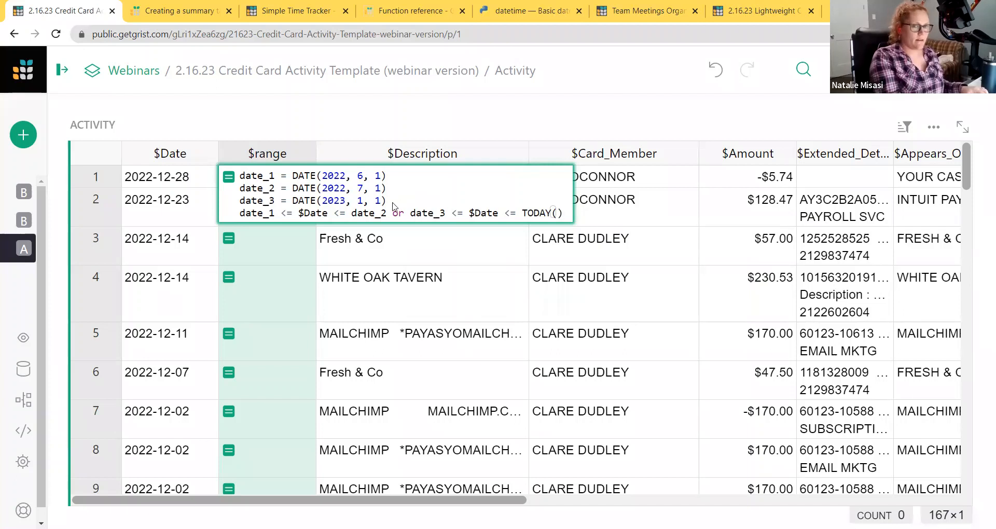
key("Return")
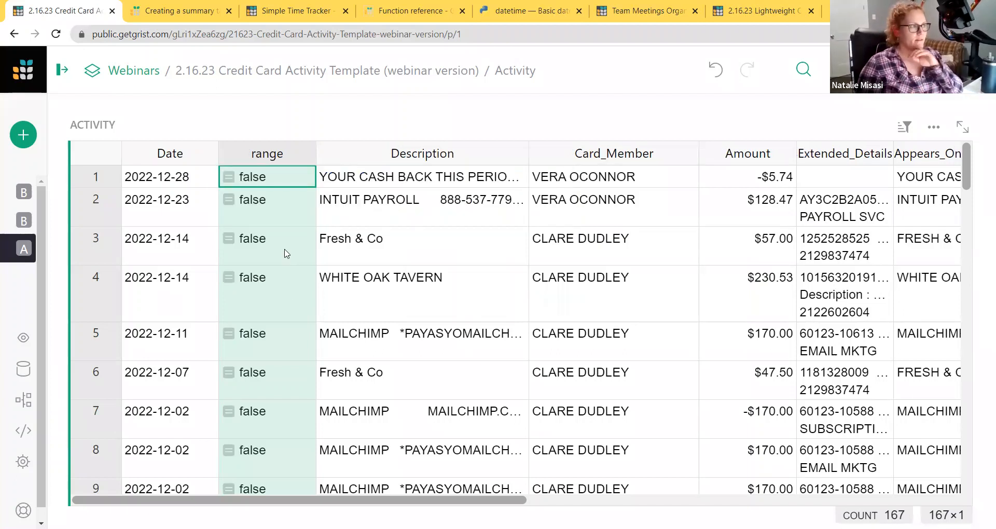
Check the range column's results against the dates down to the June 2022 transactions
scroll(285, 253, "down", 15)
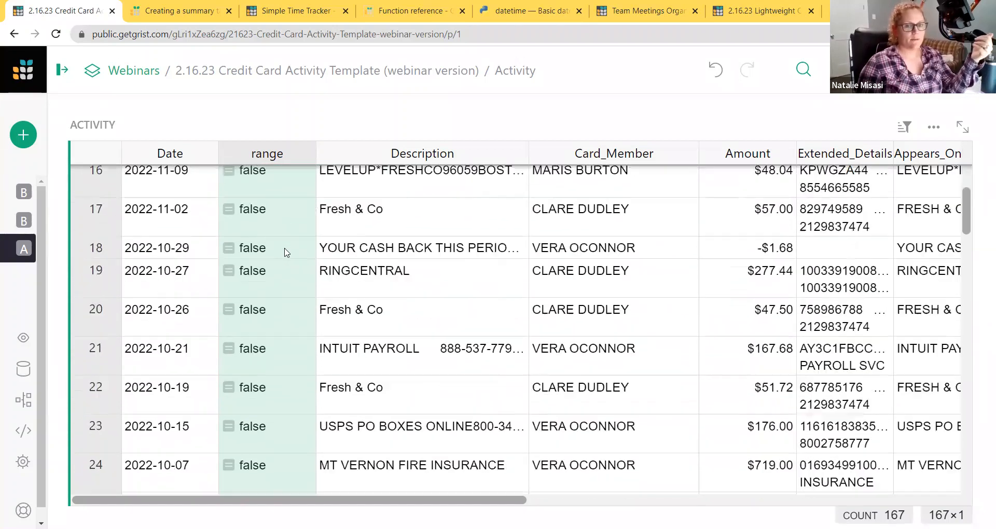
scroll(285, 253, "down", 20)
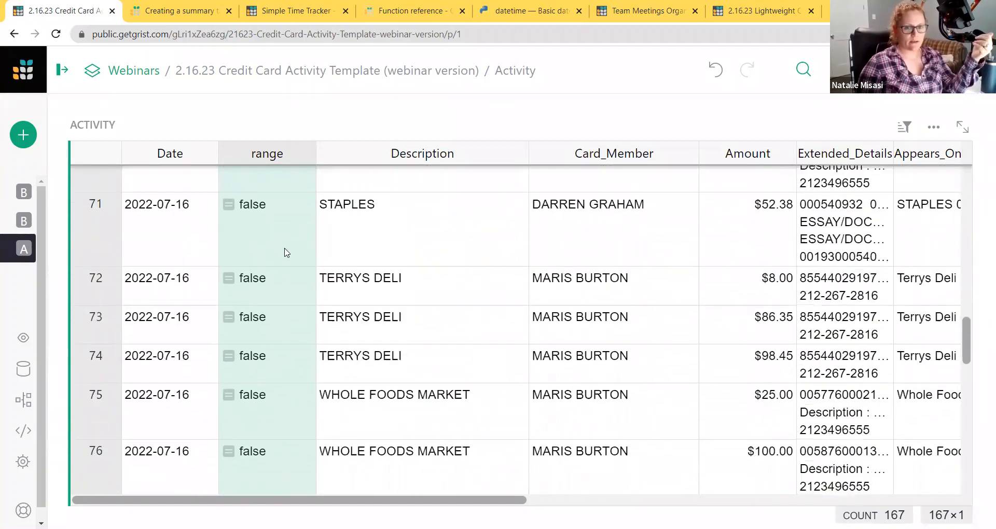
scroll(285, 252, "down", 12)
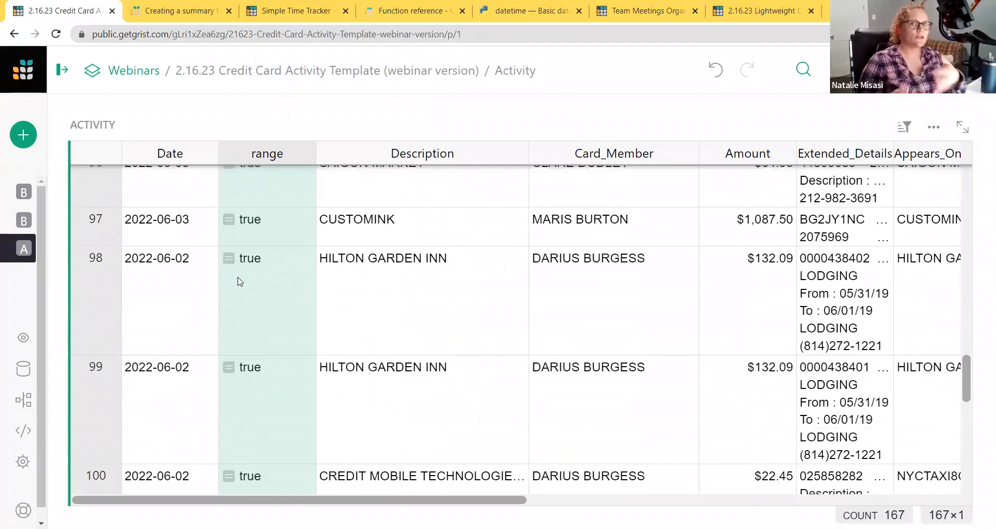
Add a summary table of Activity grouped by range to the page and check its count and Amount for both range values
left_click(23, 135)
left_click(108, 213)
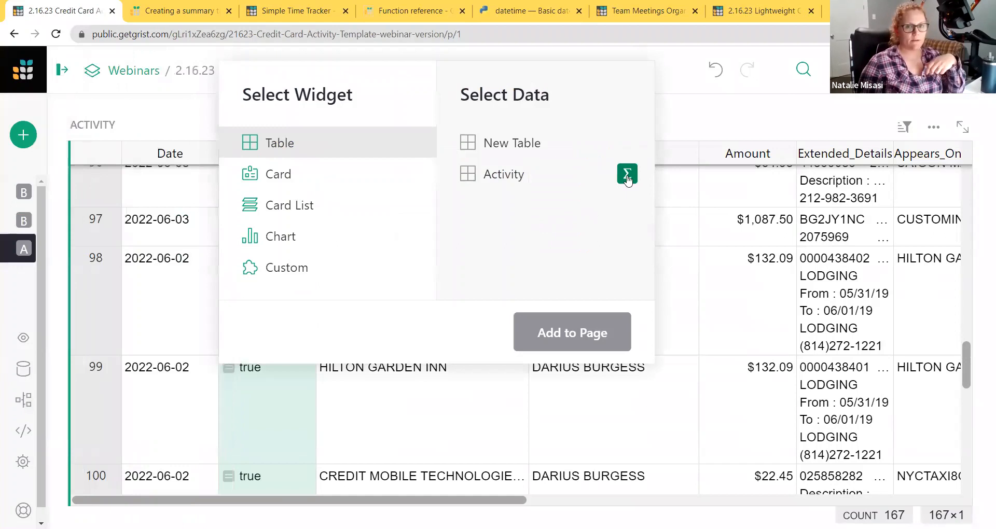
left_click(627, 174)
left_click(714, 176)
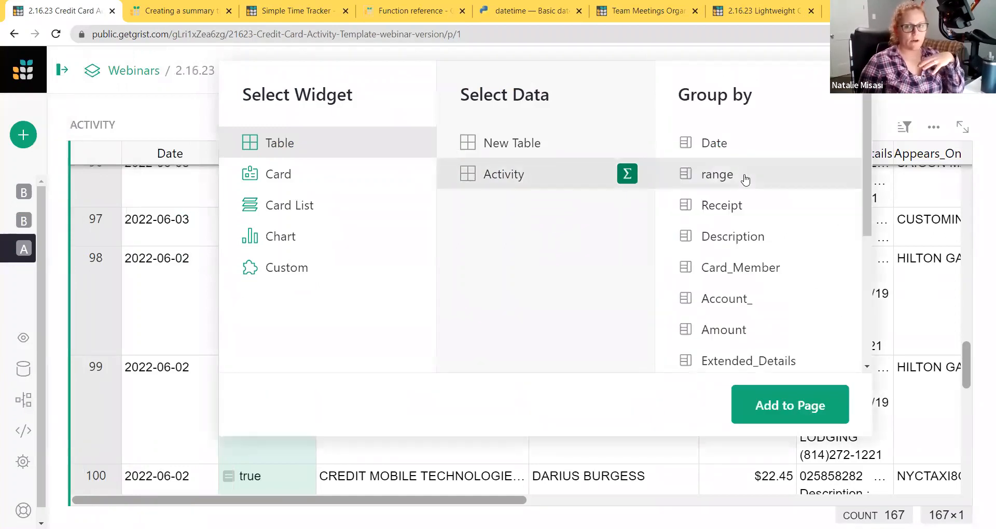
left_click(783, 407)
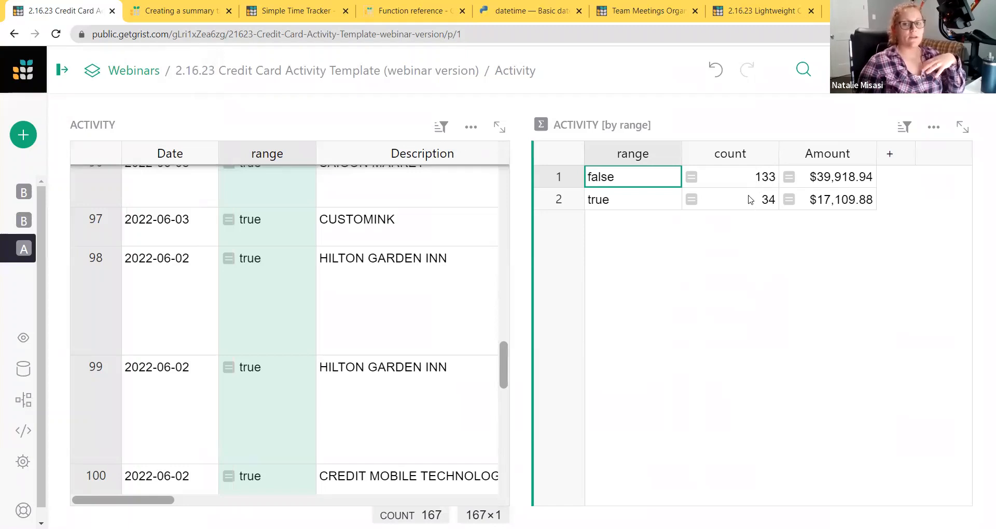
left_click(595, 206)
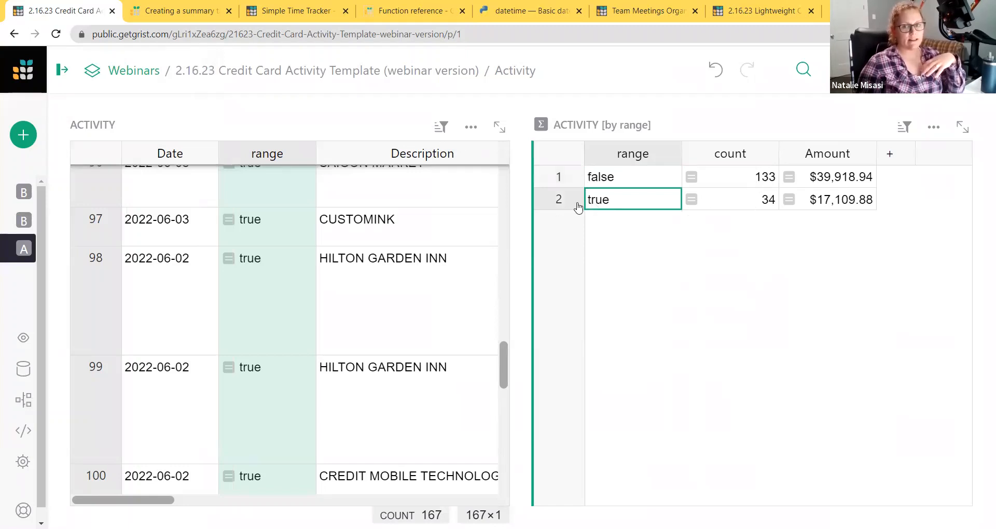
left_click(727, 200)
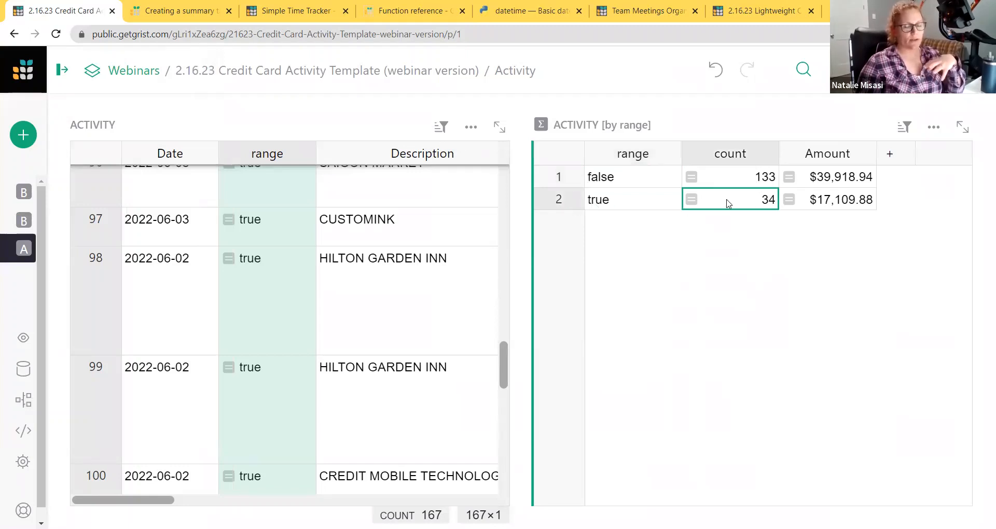
left_click(828, 205)
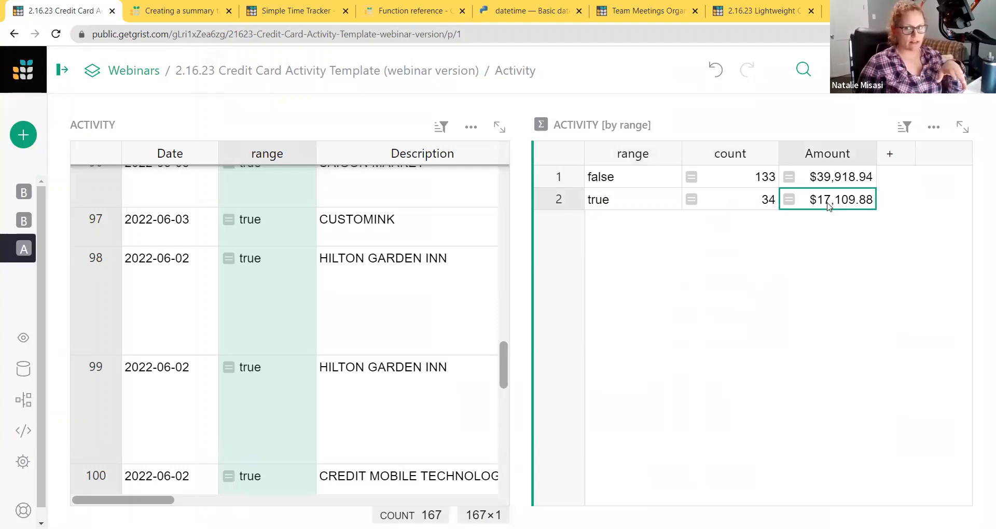
left_click(643, 185)
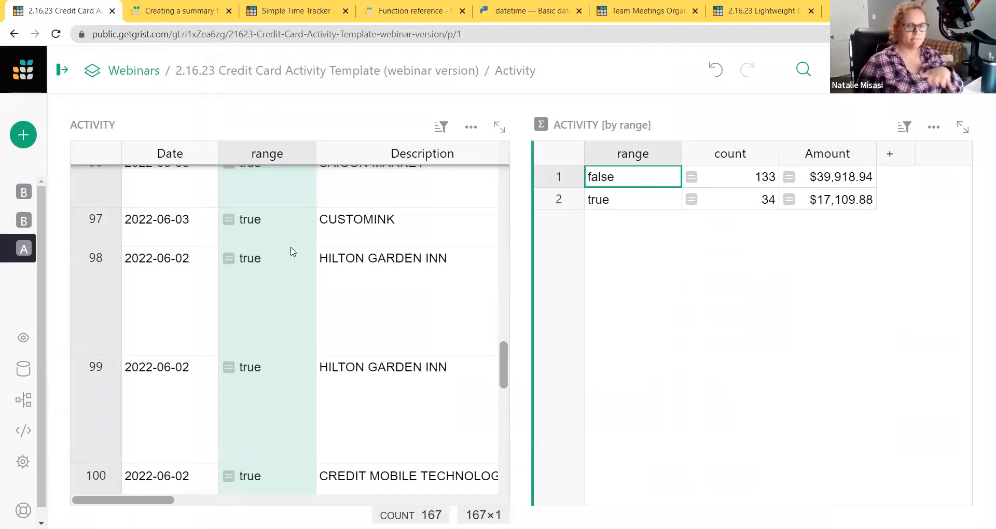
Return to the first Activity rows and delete the summary widget grouped by range from the page
scroll(297, 254, "up", 15)
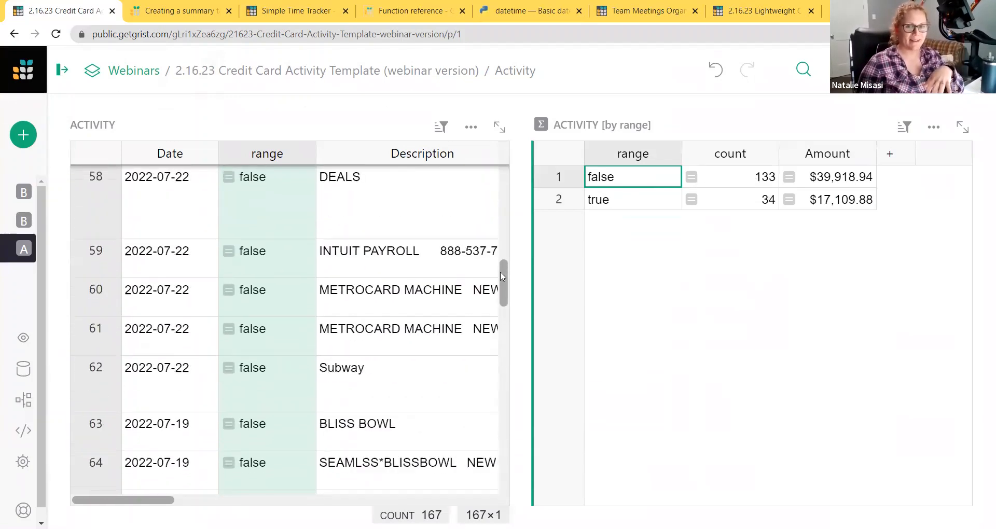
left_click_drag(502, 276, 502, 160)
left_click(934, 127)
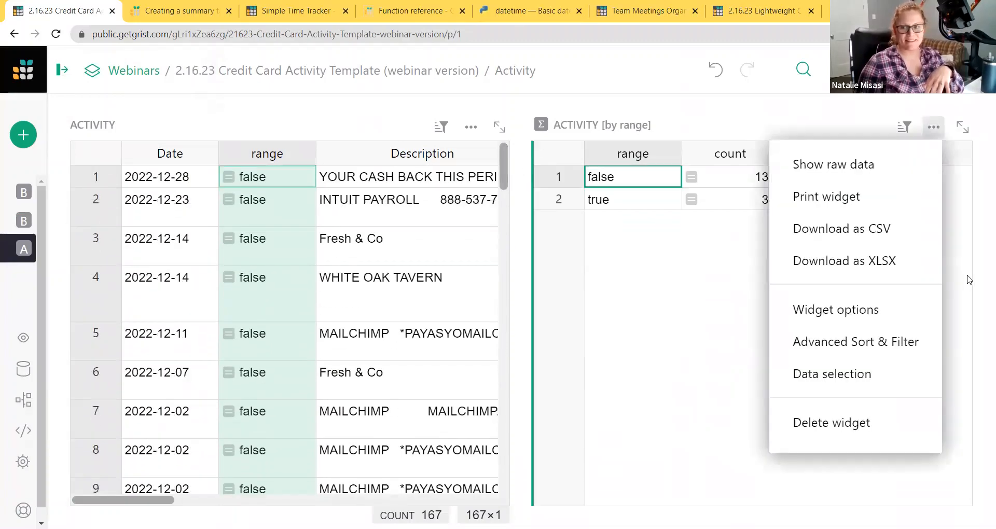
left_click(830, 422)
Reopen the range formula and turn its final condition line into an if statement, adding if before it and a colon at its end
double_click(287, 178)
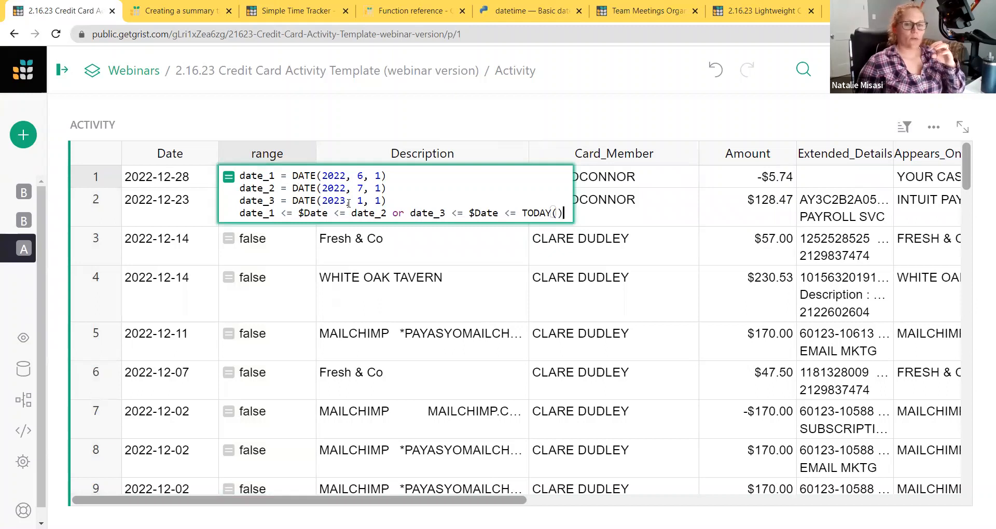
left_click_drag(391, 201, 230, 180)
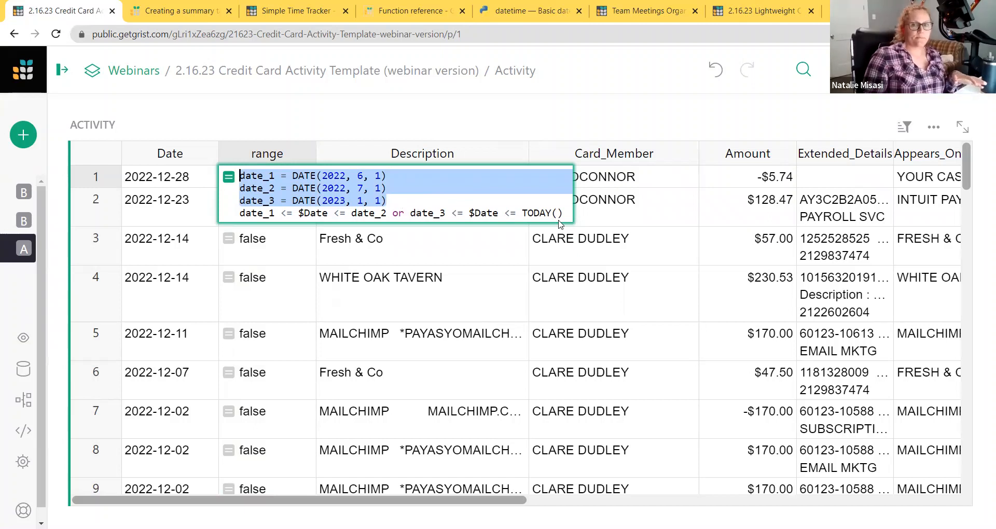
left_click(525, 213)
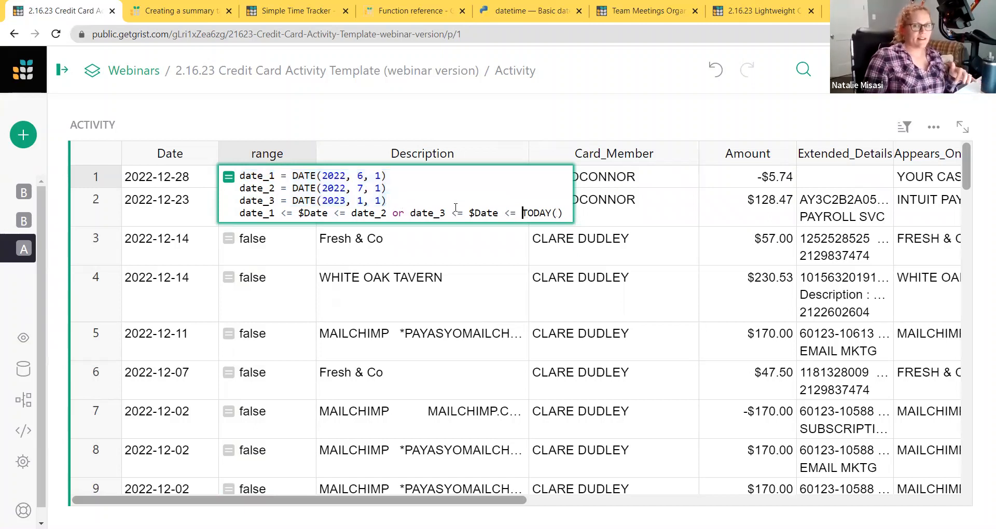
left_click(239, 213)
type("if")
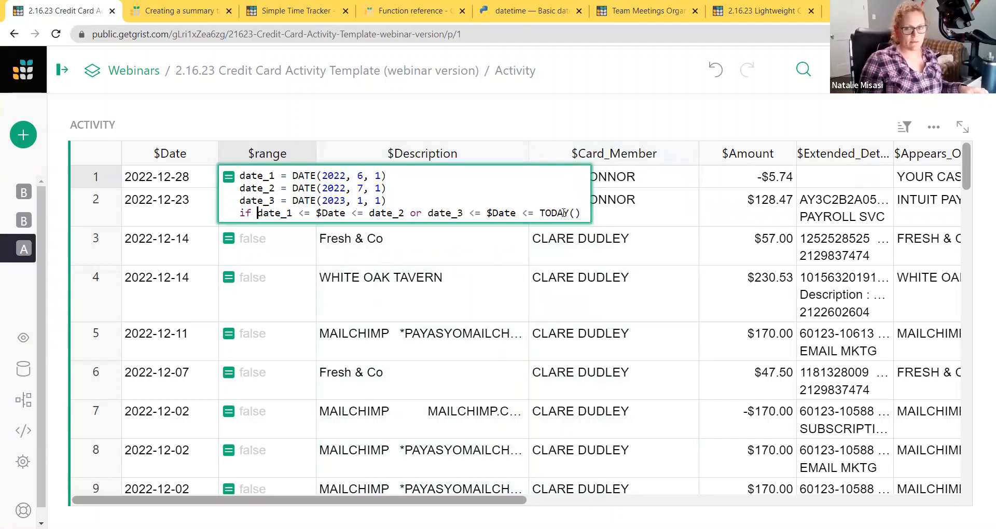
type(":")
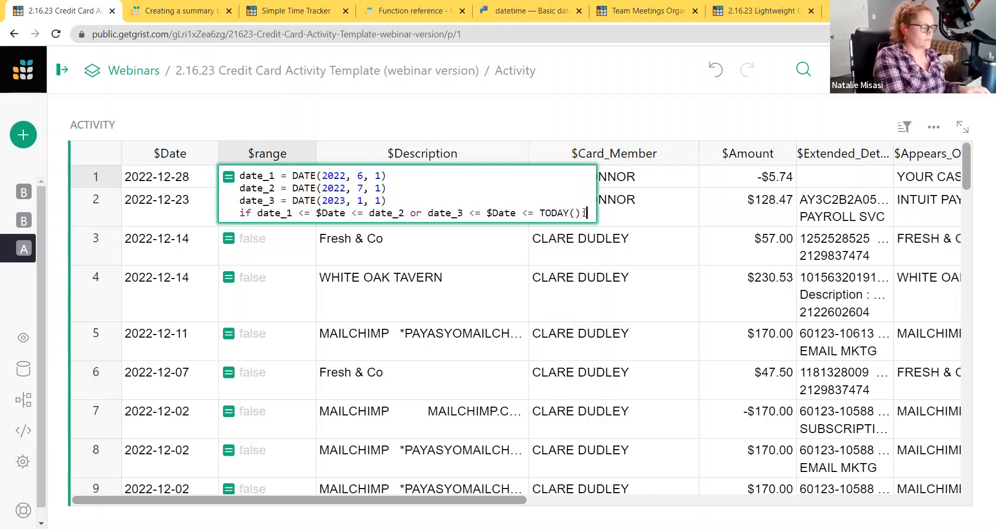
Add a nested line under the if statement reading if date_1 <= $Date <= date_2:, reusing the first half of the condition
key("Return")
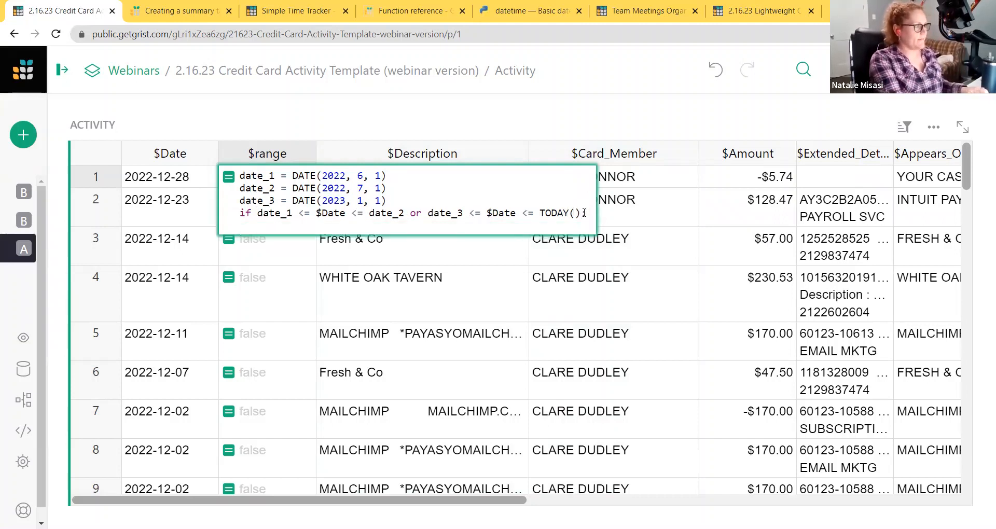
type("if")
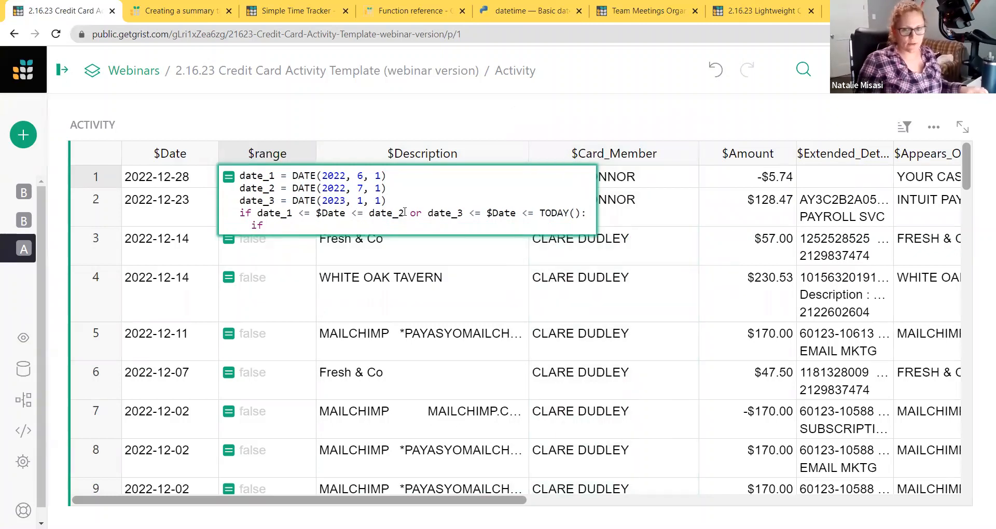
left_click_drag(405, 213, 258, 213)
key("ctrl+c")
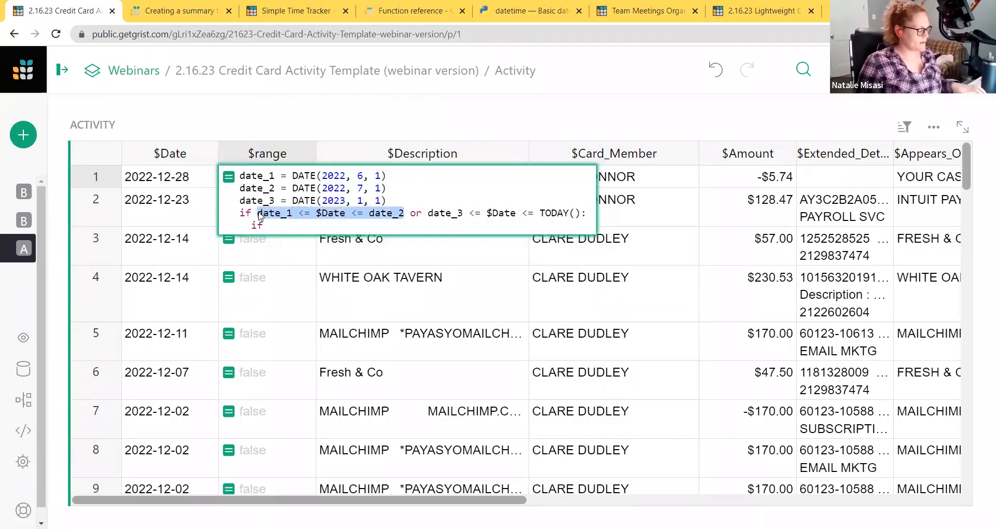
left_click(302, 224)
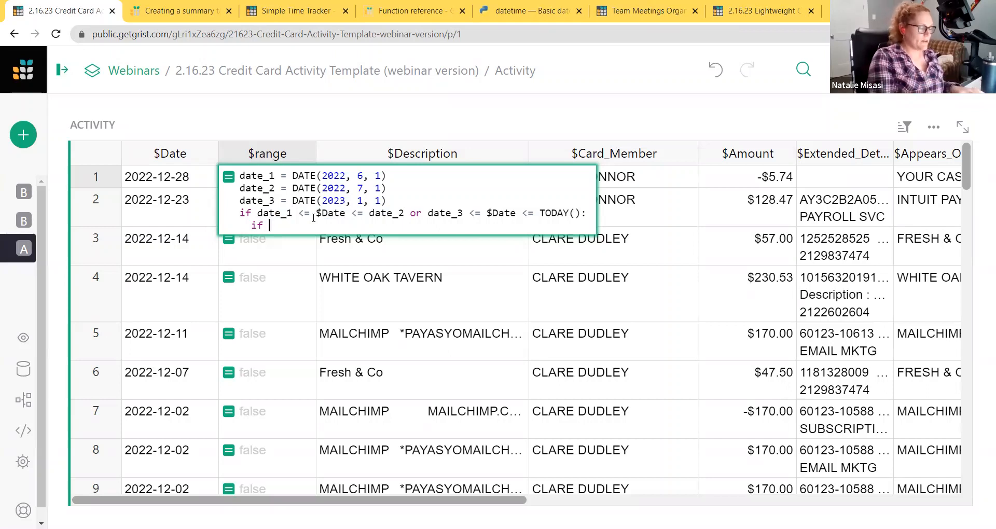
key("ctrl+v")
type(":")
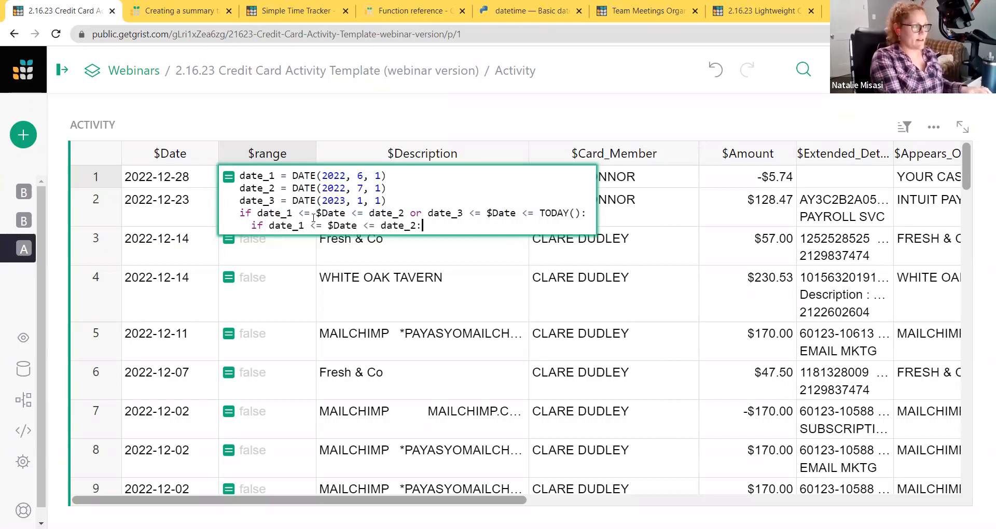
Add return "Falls within first range" under the nested if, followed by a new line indented one level less
key("Return")
type("return \"")
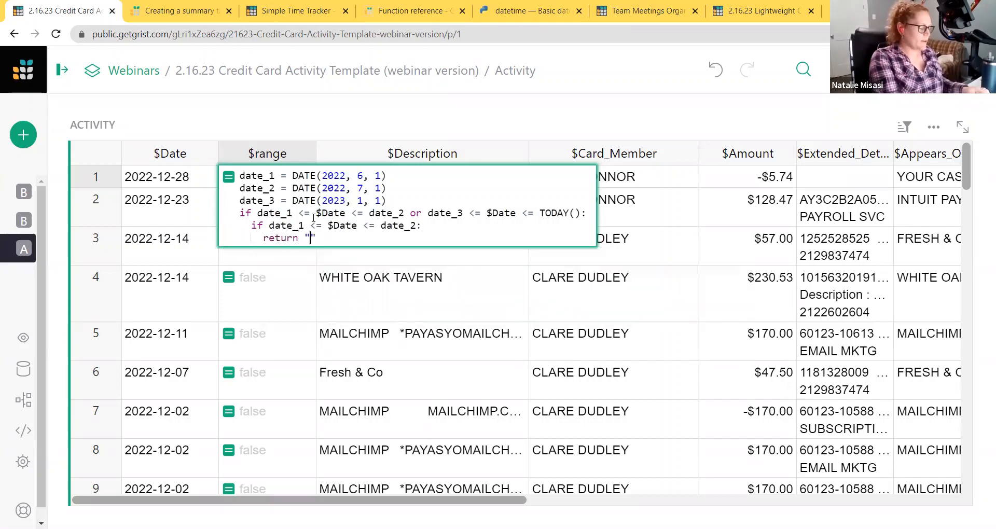
type("Falls within ")
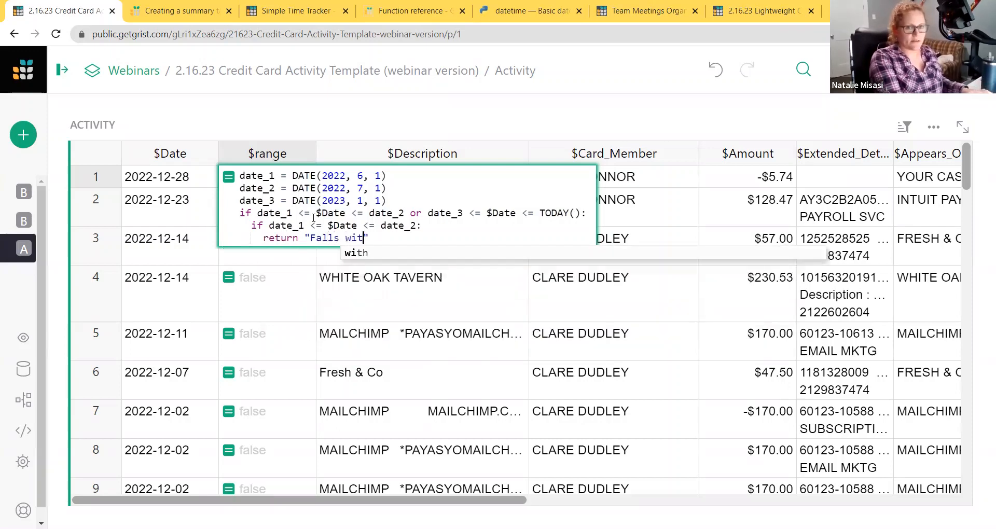
type("first range")
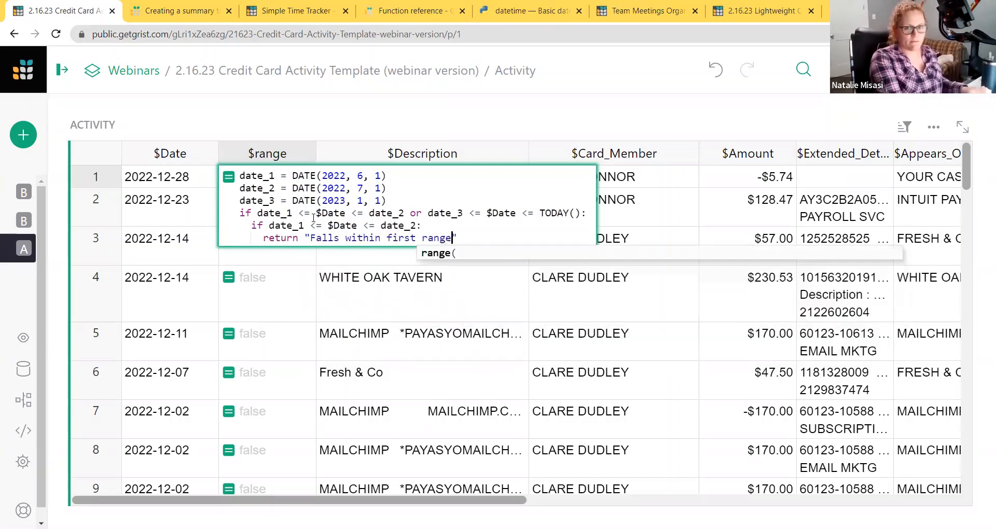
key("Right")
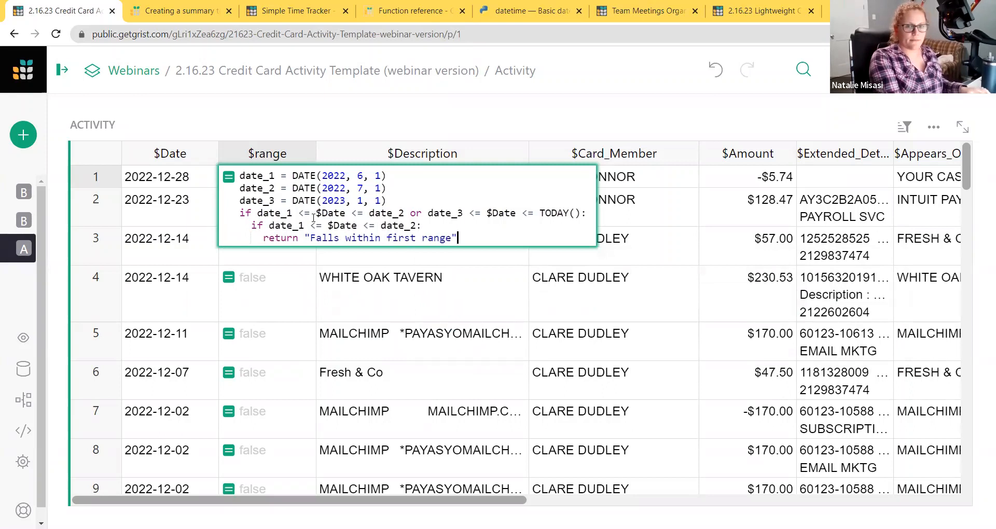
key("shift+Return")
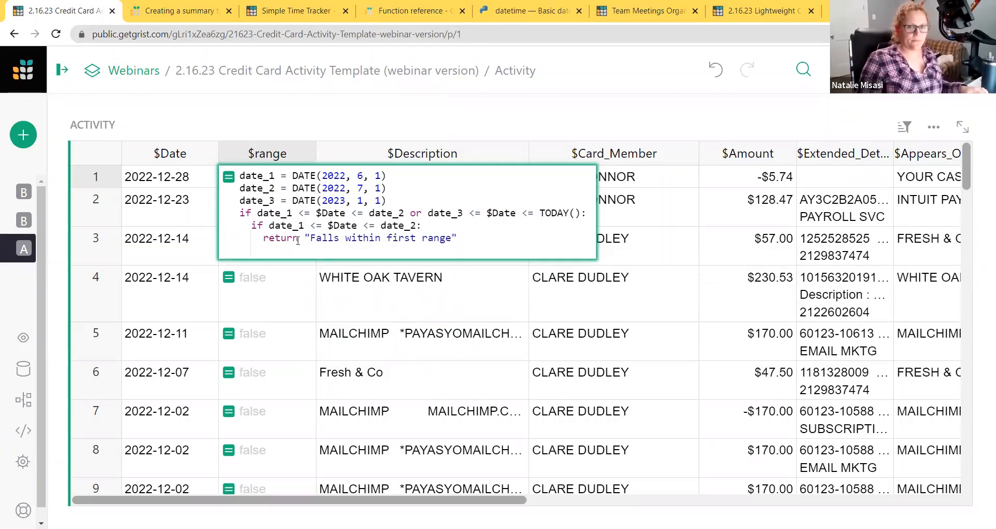
key("BackSpace")
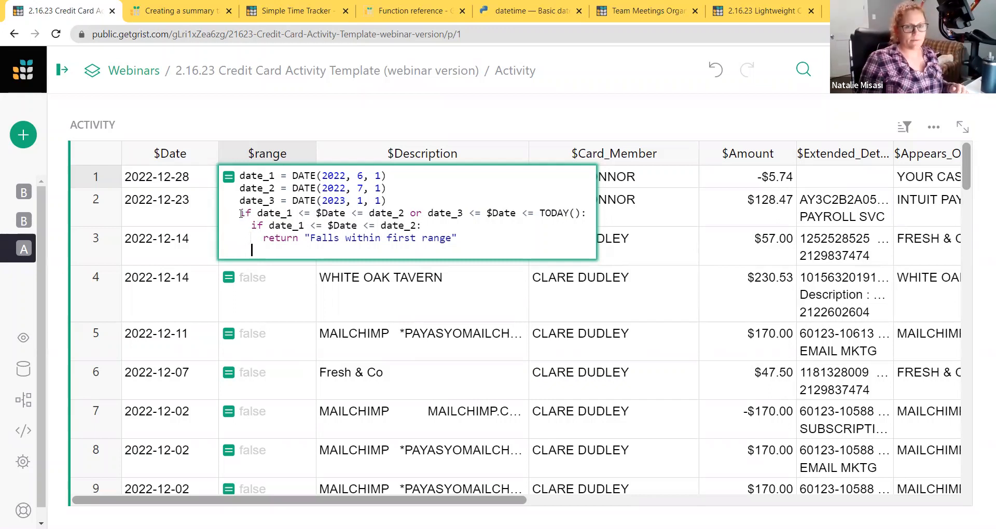
left_click_drag(240, 214, 348, 210)
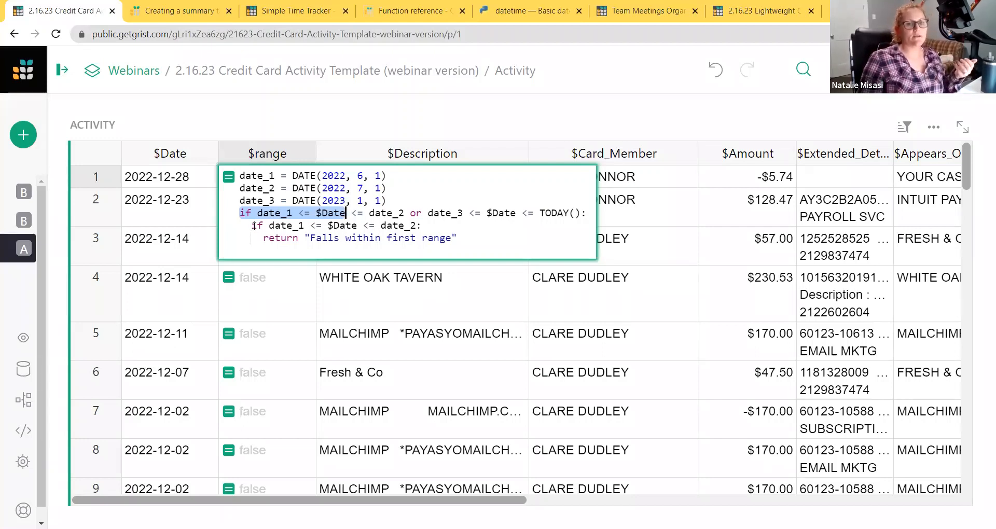
left_click_drag(251, 225, 293, 226)
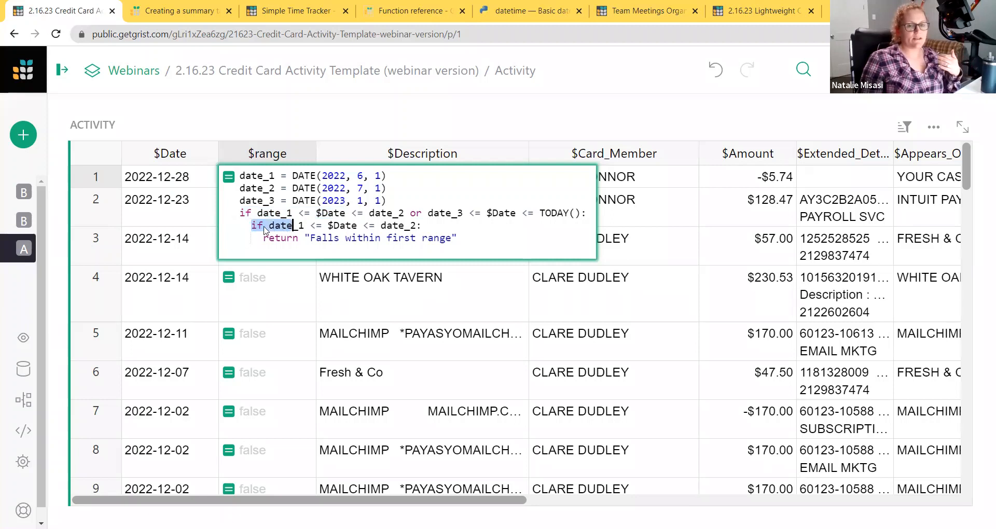
left_click(287, 226)
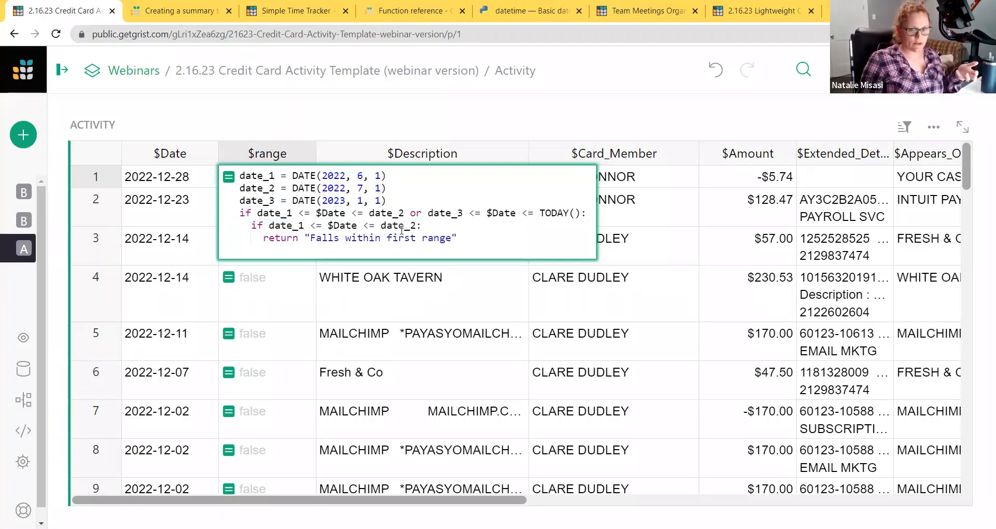
left_click_drag(263, 238, 423, 241)
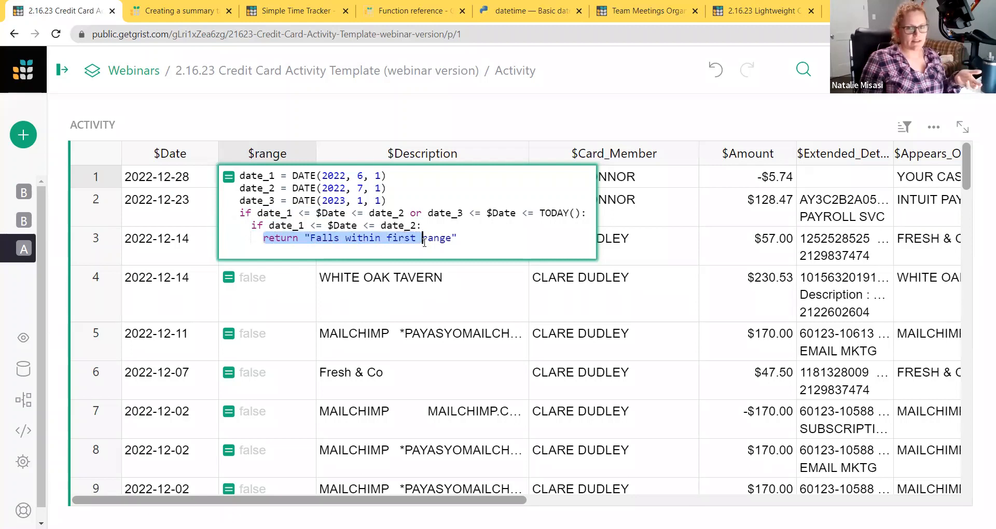
Add a second nested line reading if date_3 <= $Date <= TODAY():, reusing the second half of the outer condition
left_click(265, 249)
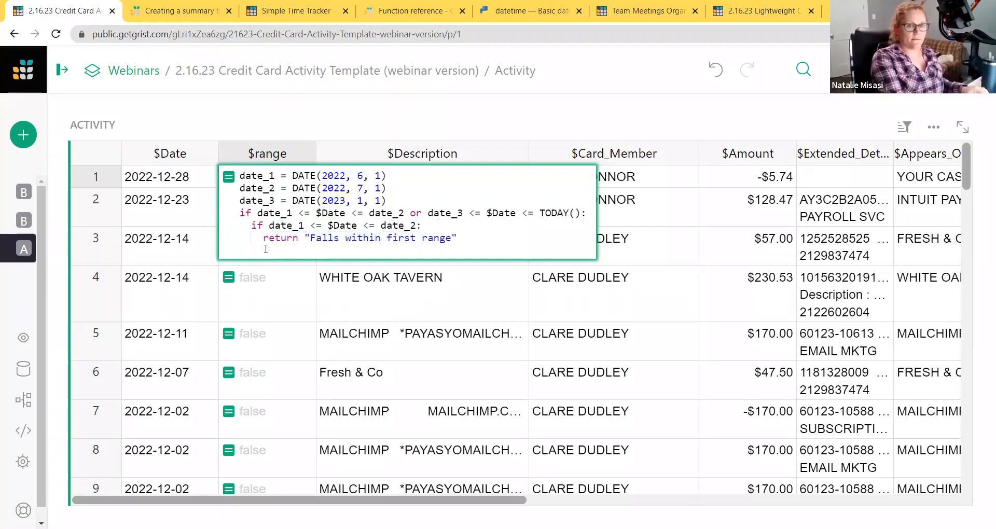
key("BackSpace")
type("if")
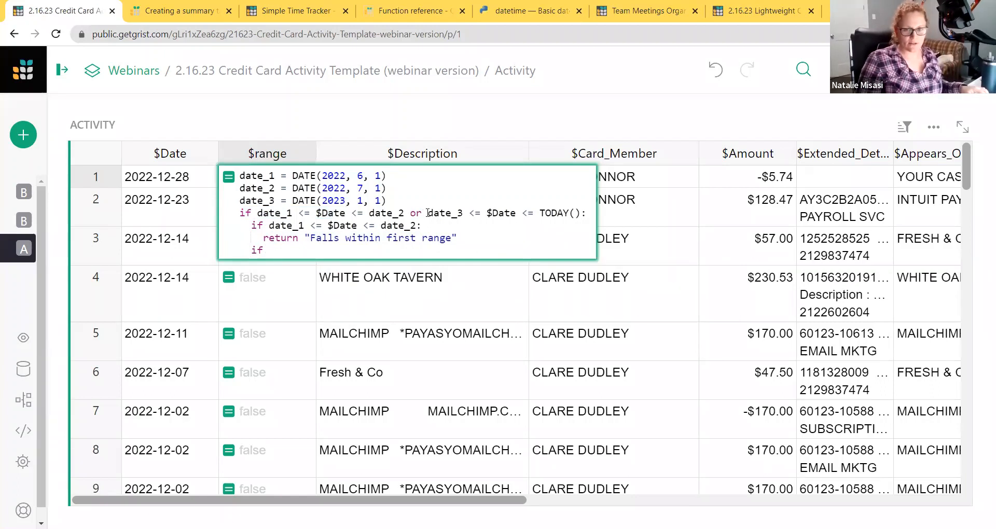
left_click_drag(427, 213, 581, 213)
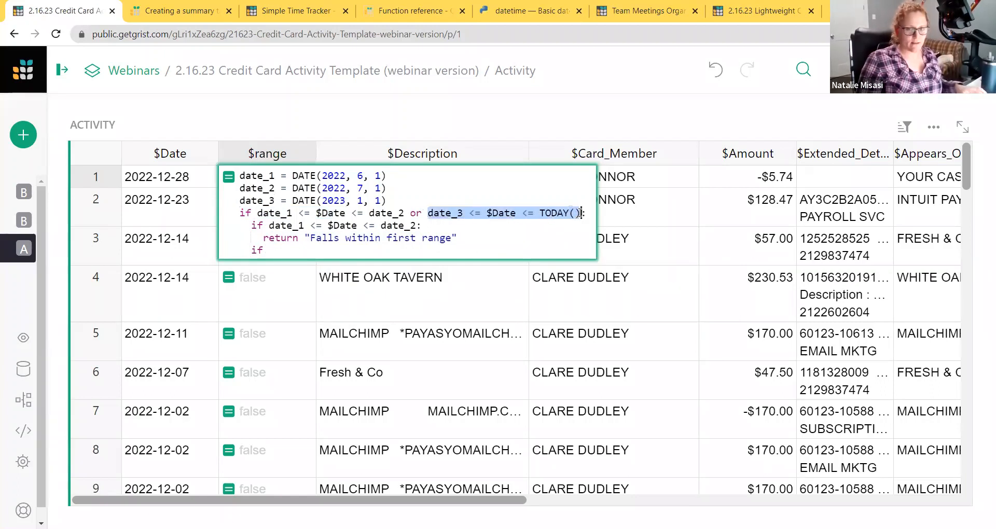
key("ctrl+c")
left_click(345, 255)
key("ctrl+v")
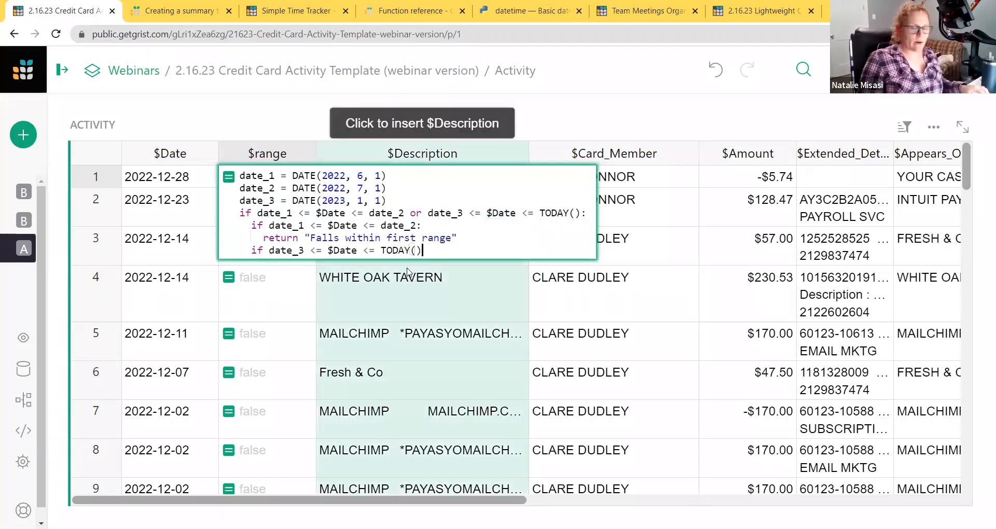
type(":")
Add return "Falls within second range" under the second nested if statement of the range formula
key("Return")
type("r")
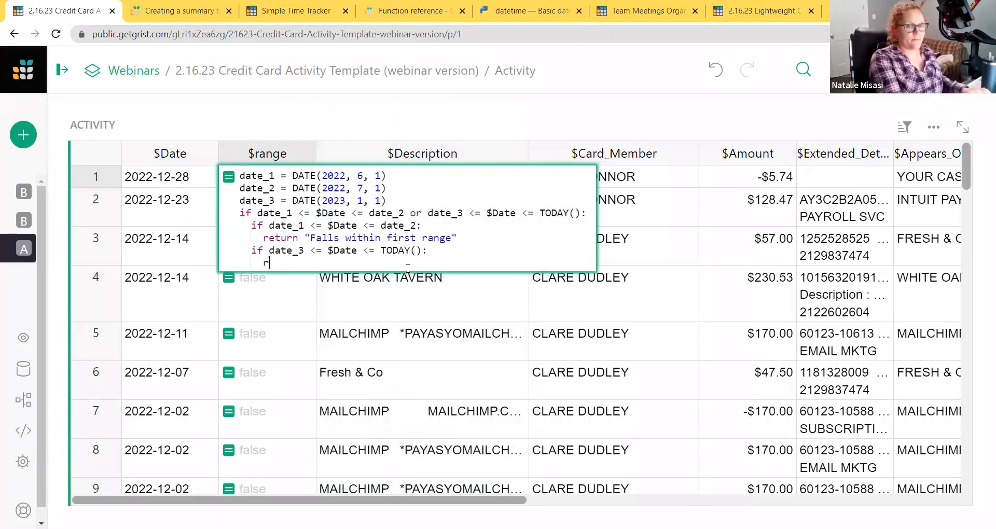
type("eturn \"Falls")
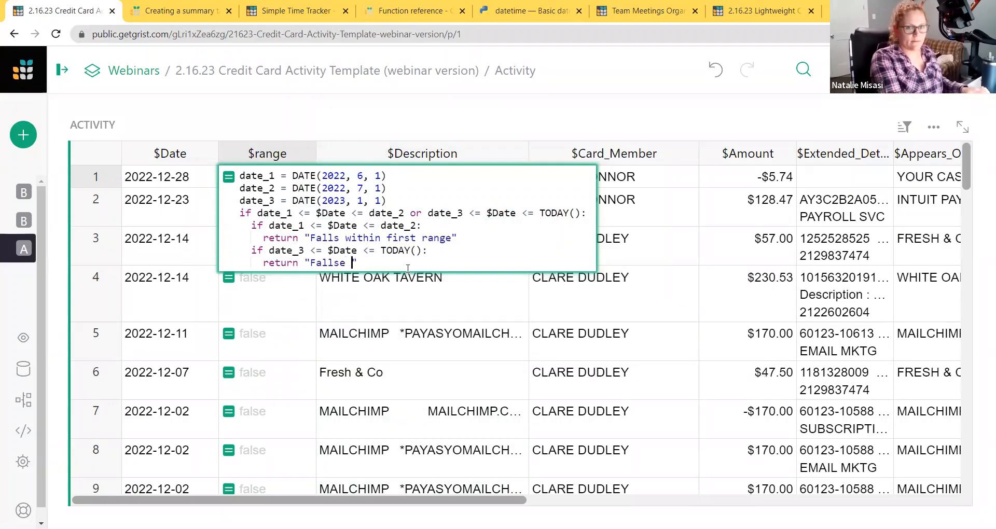
type(" within second rang")
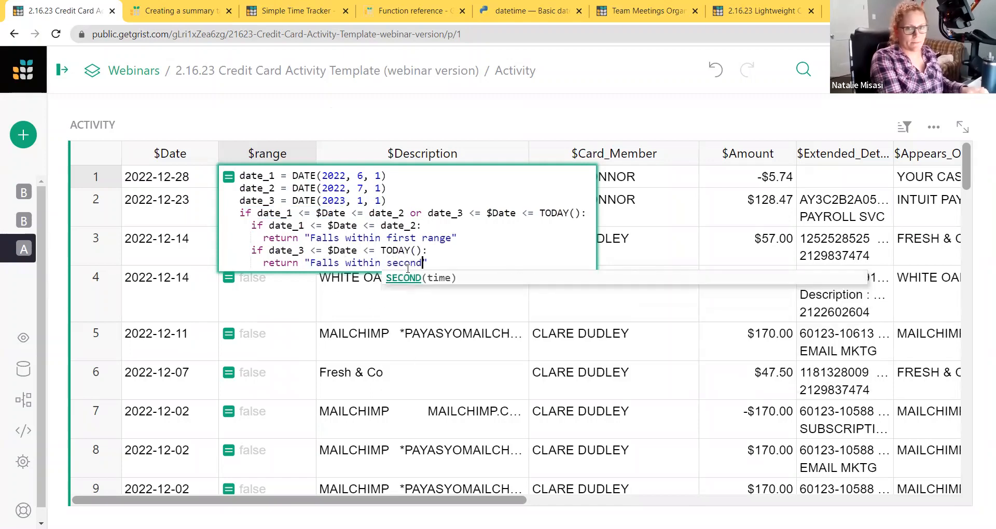
type("e\"")
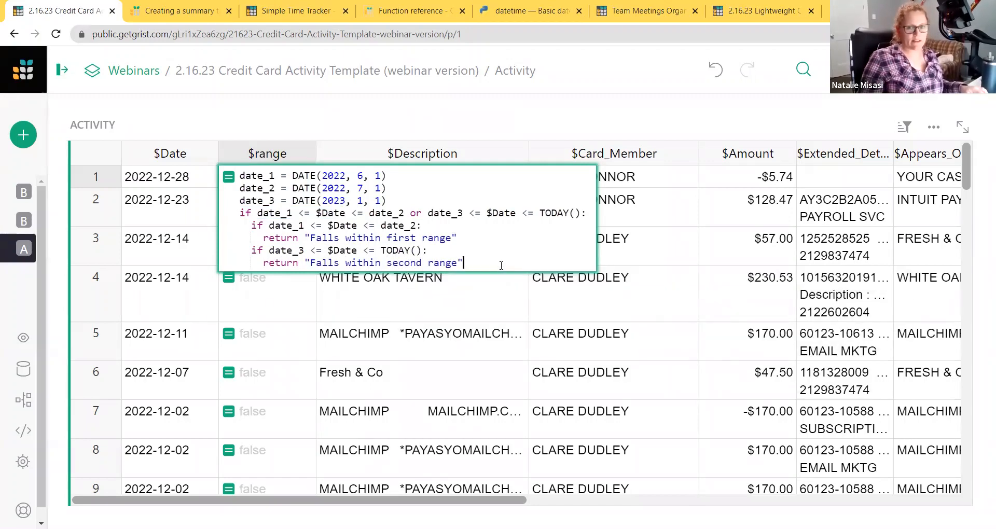
Highlight the outer if line and both nested conditions in turn to review them, and save the range formula
left_click_drag(239, 212, 586, 215)
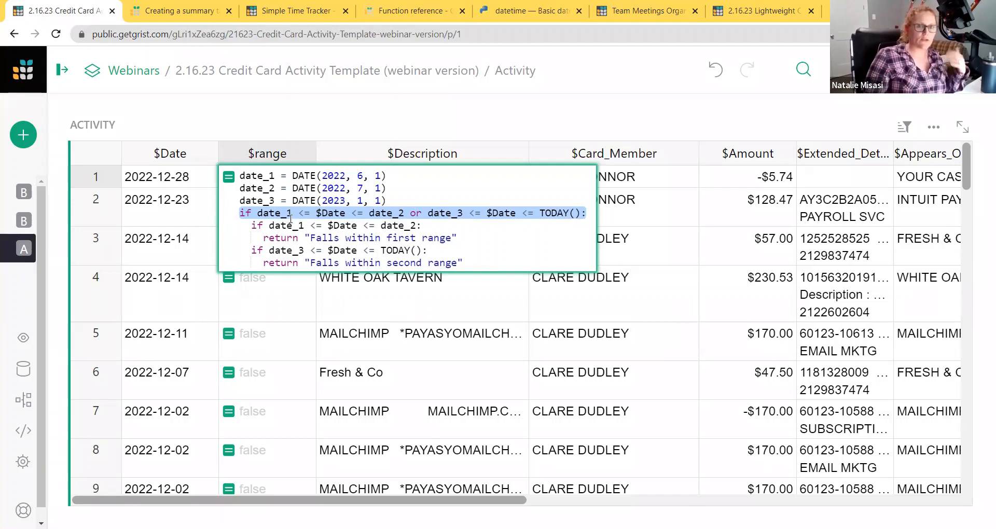
left_click_drag(257, 226, 423, 225)
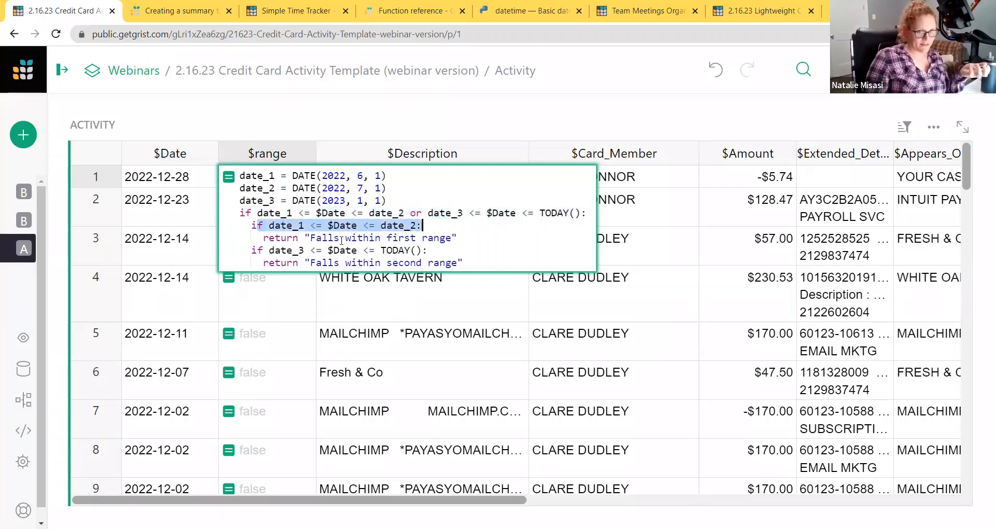
left_click_drag(254, 251, 423, 251)
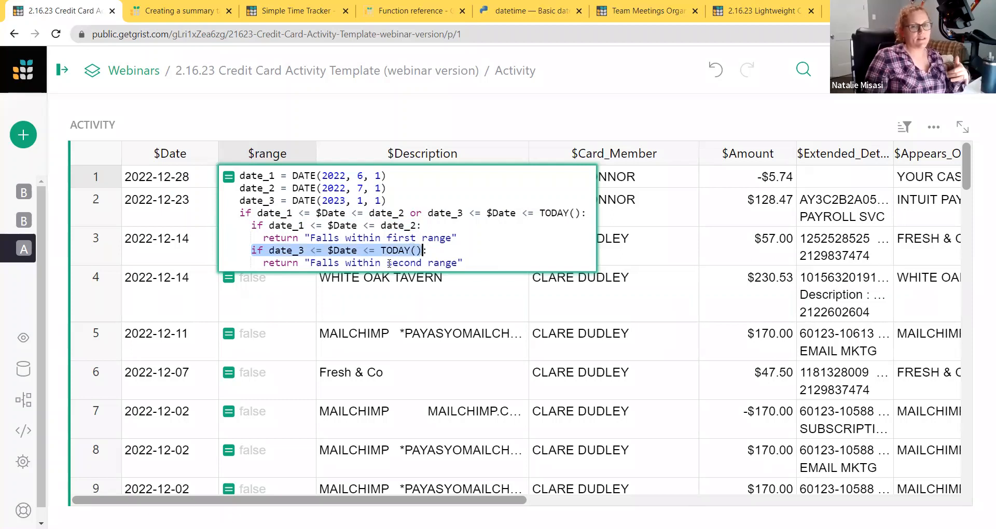
left_click(483, 265)
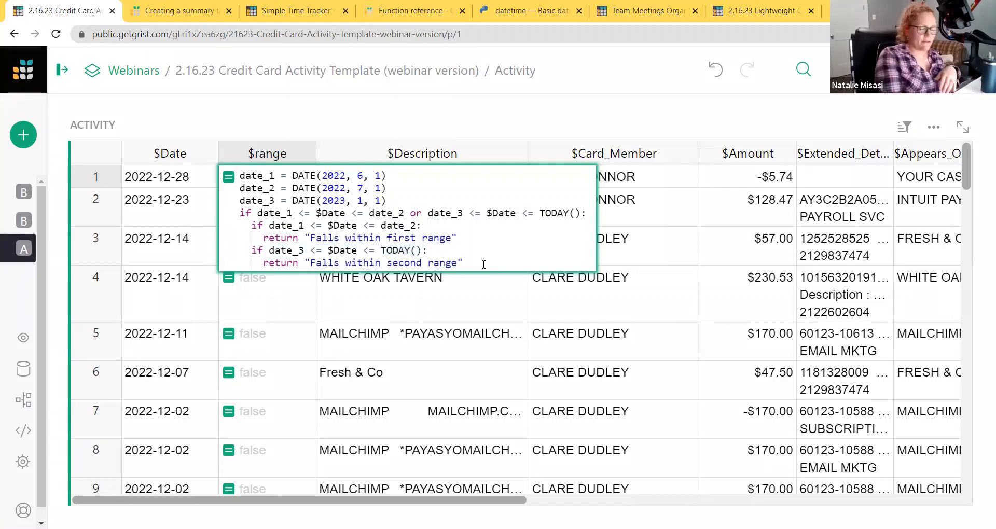
key("Return")
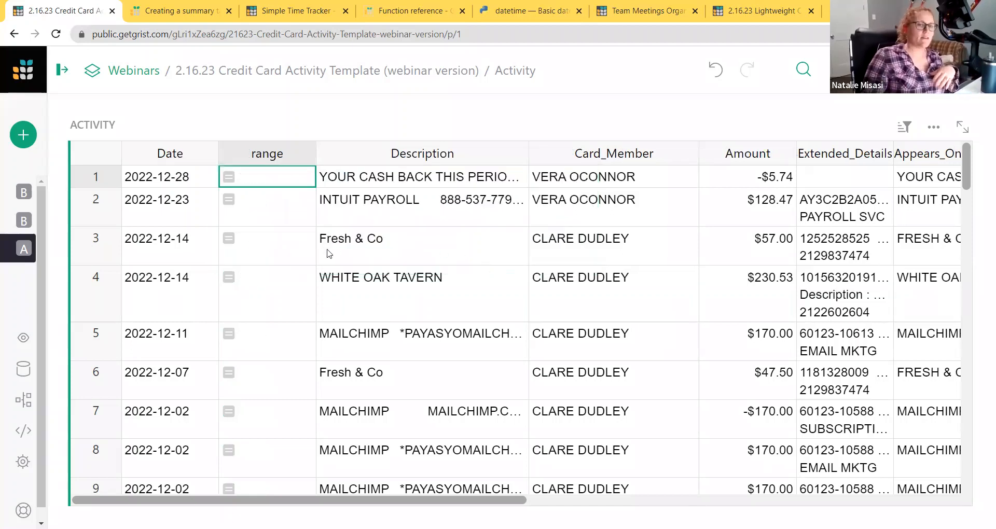
Check the range results down to the June 2022 transactions and widen the range column to fit its text
scroll(313, 286, "down", 20)
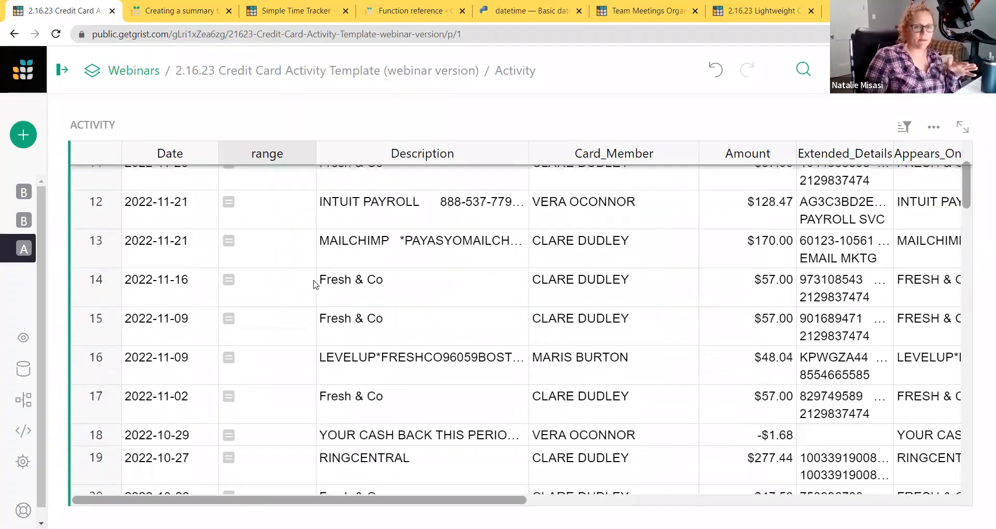
scroll(312, 286, "down", 20)
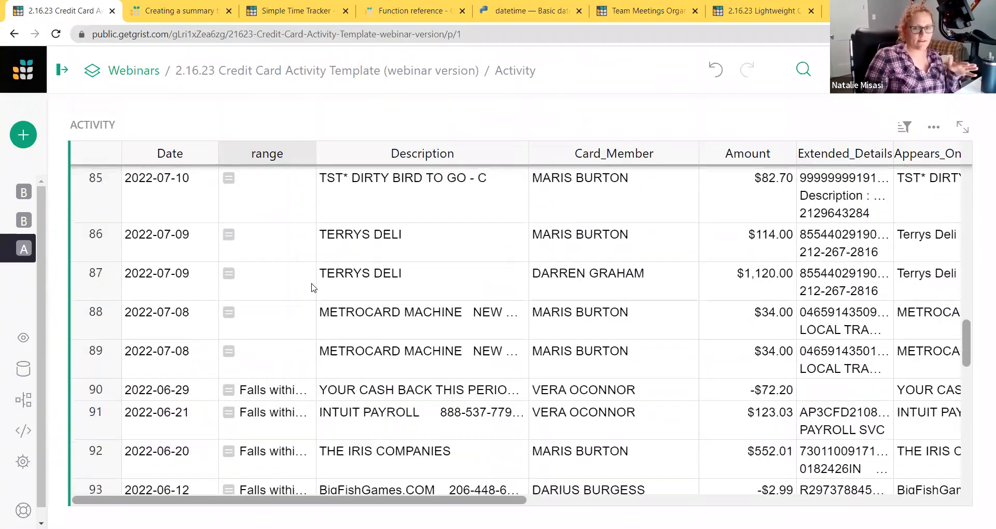
left_click_drag(318, 159, 409, 159)
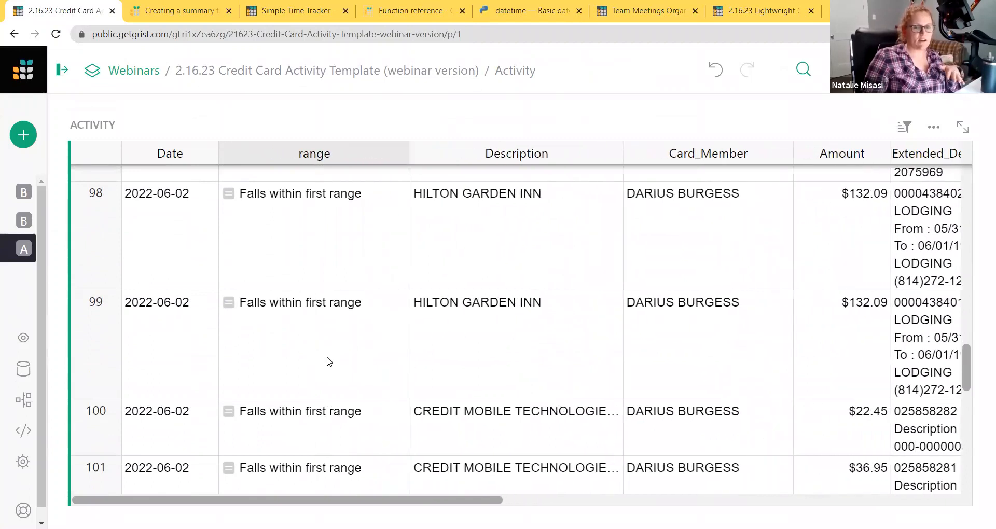
Add a summary table of Activity grouped by range to the page and widen its range column to fit the labels
left_click(31, 142)
left_click(107, 215)
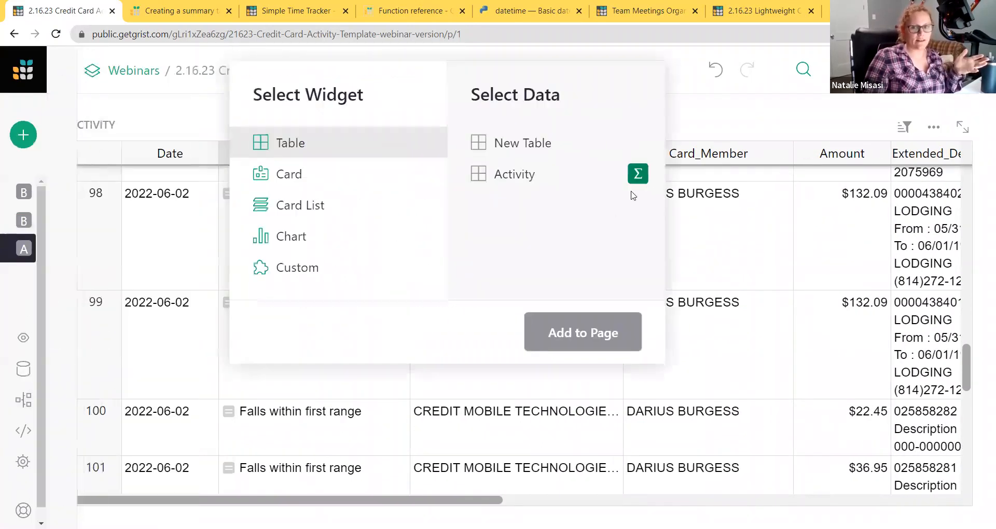
left_click(638, 174)
left_click(746, 176)
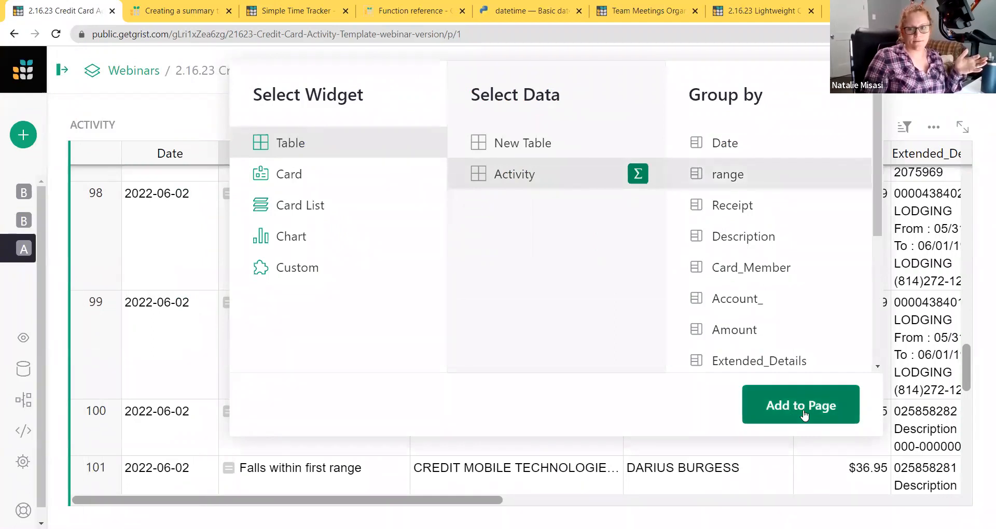
left_click(793, 415)
left_click_drag(681, 154, 776, 158)
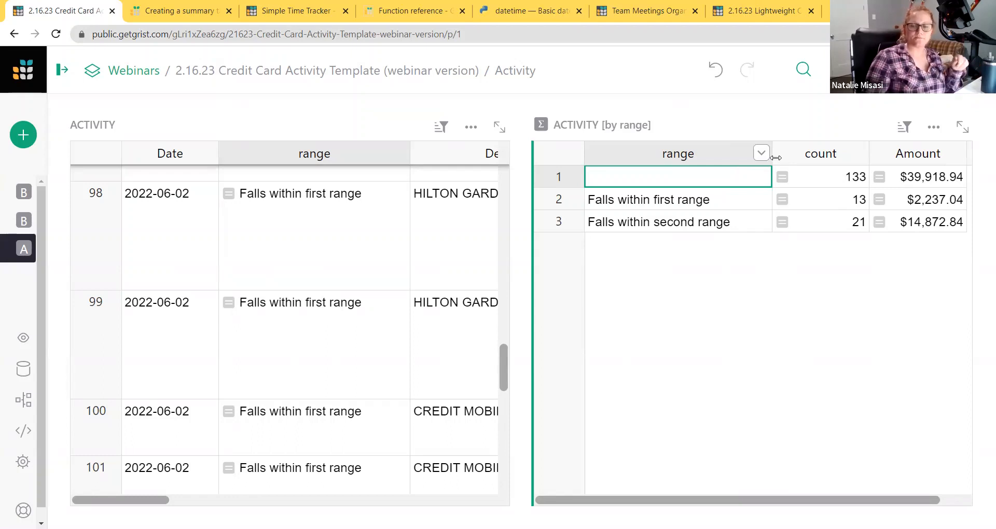
Delete the summary widget grouped by range and the range column from the Activity table
left_click(942, 129)
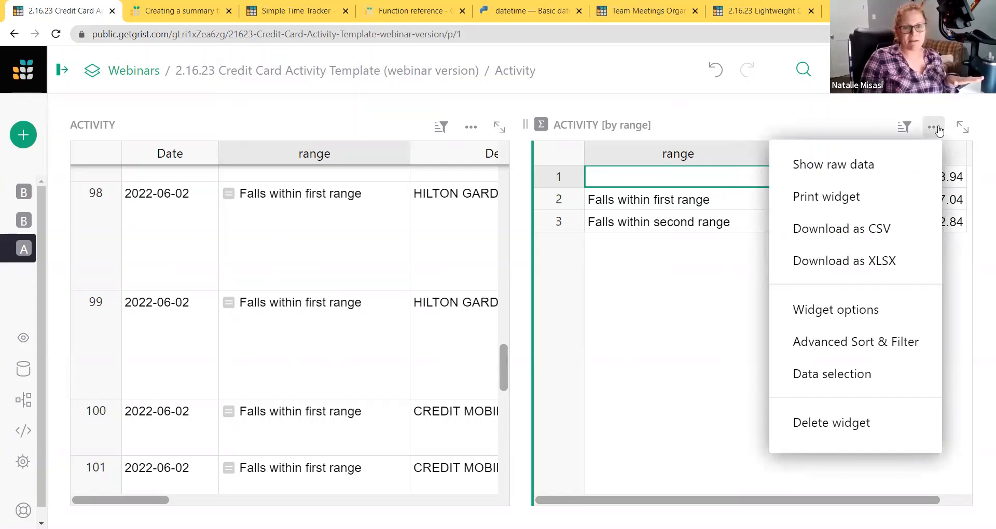
left_click(895, 424)
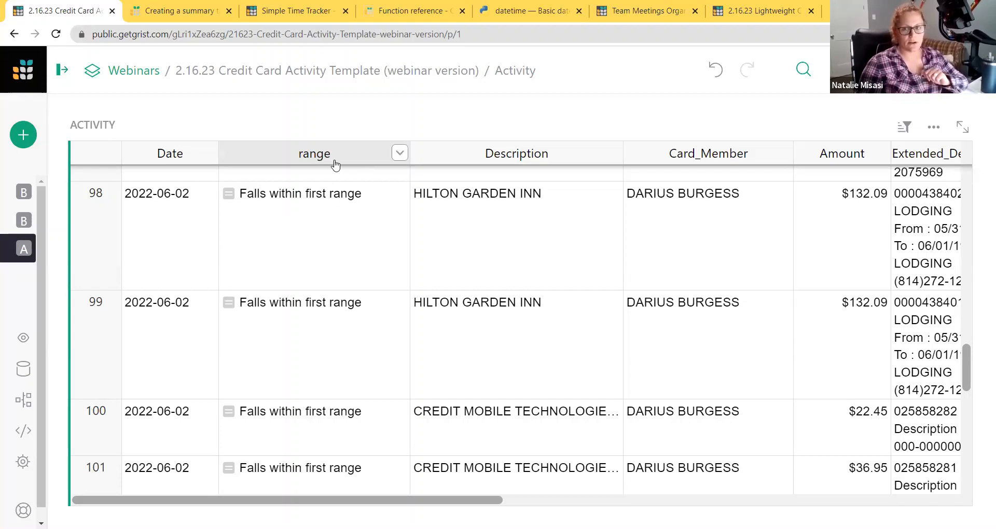
left_click(399, 152)
left_click(425, 403)
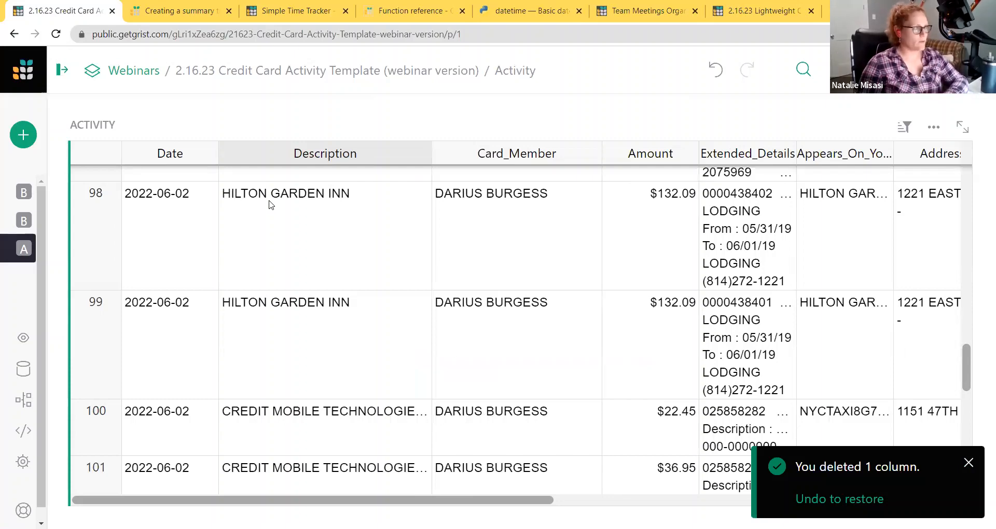
Open the column options for Date in the Activity table and look through the available column types, keeping Date
left_click_drag(973, 378, 966, 156)
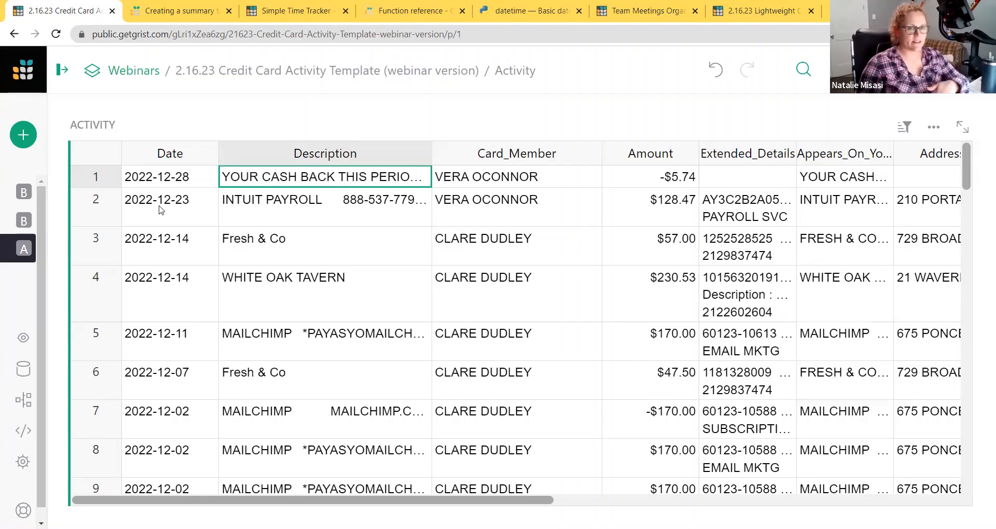
left_click(160, 208)
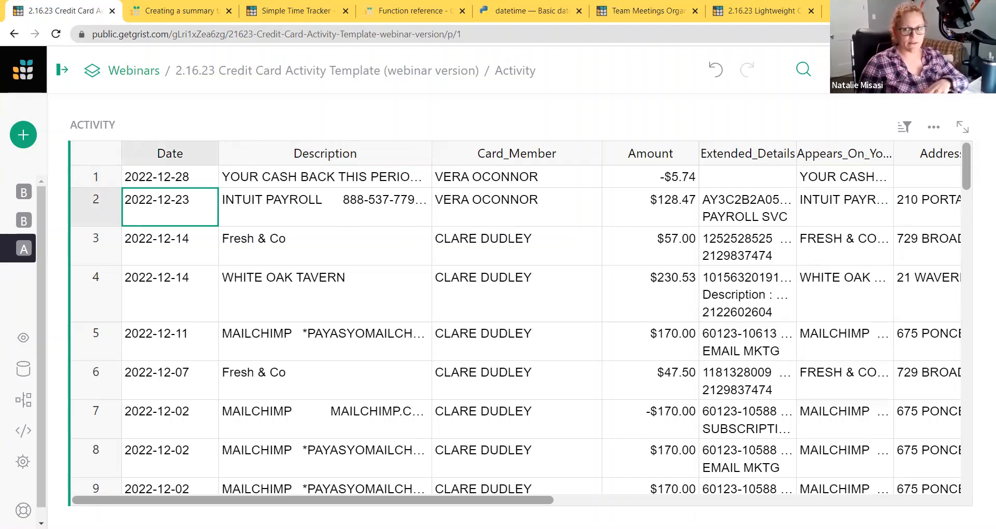
left_click(979, 70)
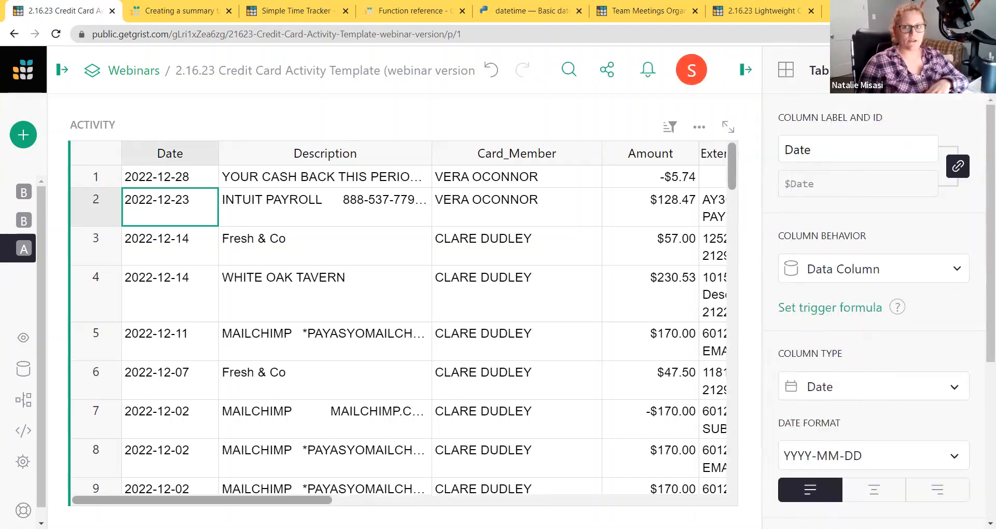
scroll(916, 228, "down", 4)
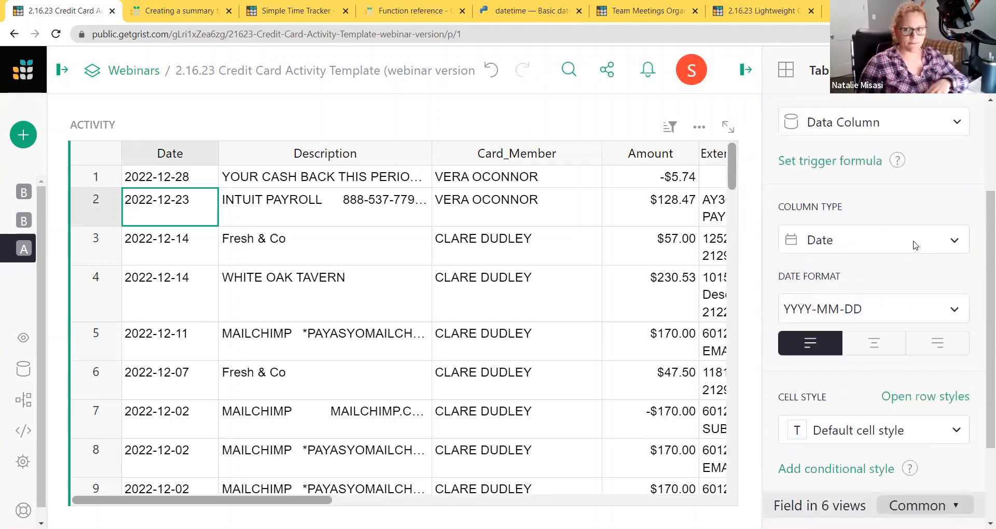
left_click(898, 201)
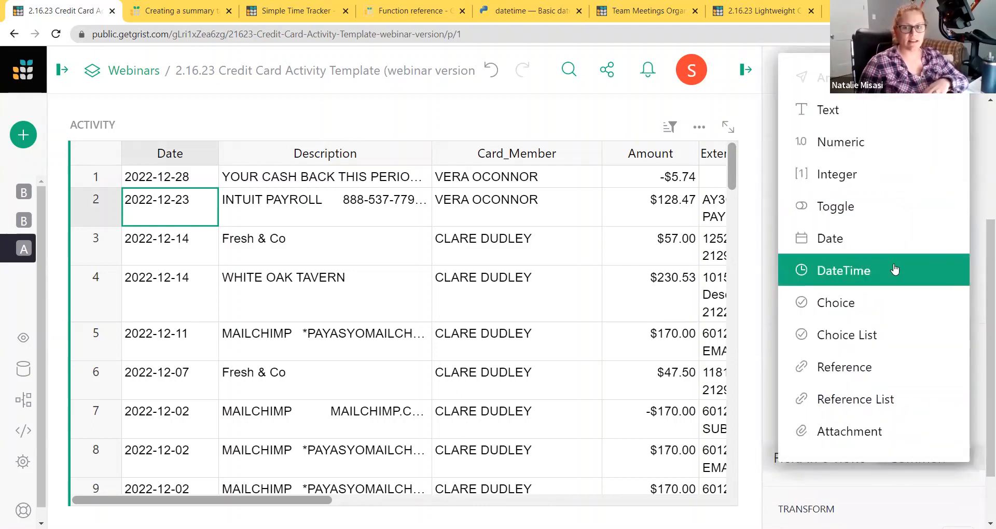
left_click(813, 245)
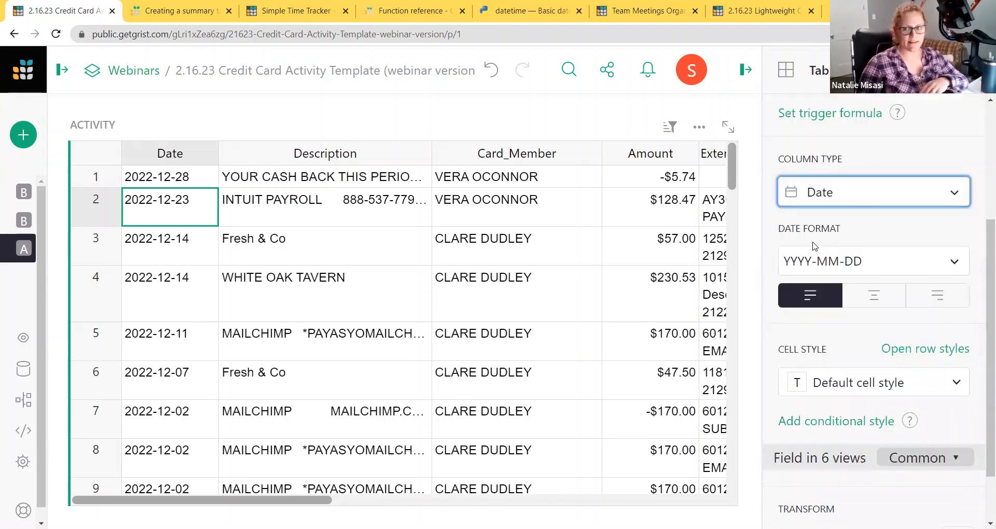
Set the Date column's format to MMMM Do, YYYY, widen the column to fit, and switch the format to DD MMM YYYY
left_click(857, 261)
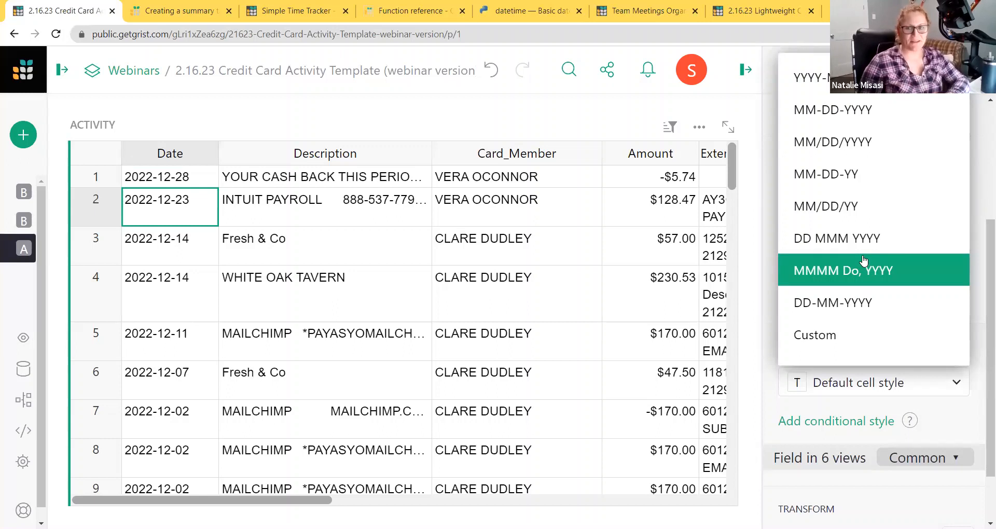
left_click(855, 275)
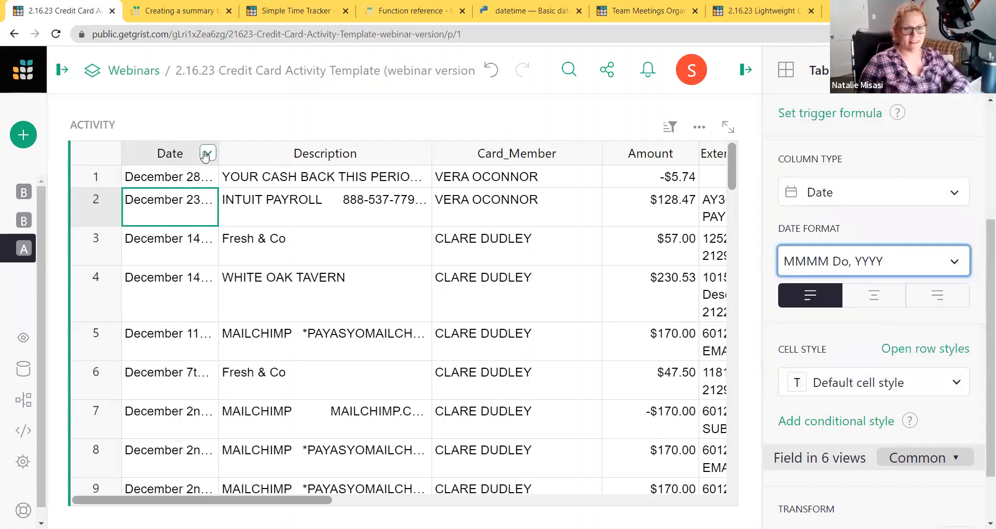
left_click_drag(218, 152, 256, 155)
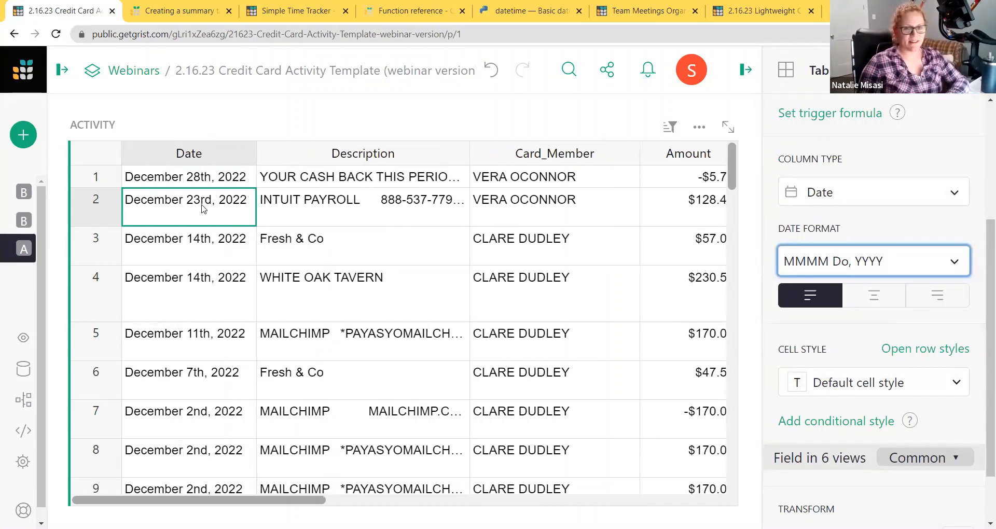
left_click(862, 259)
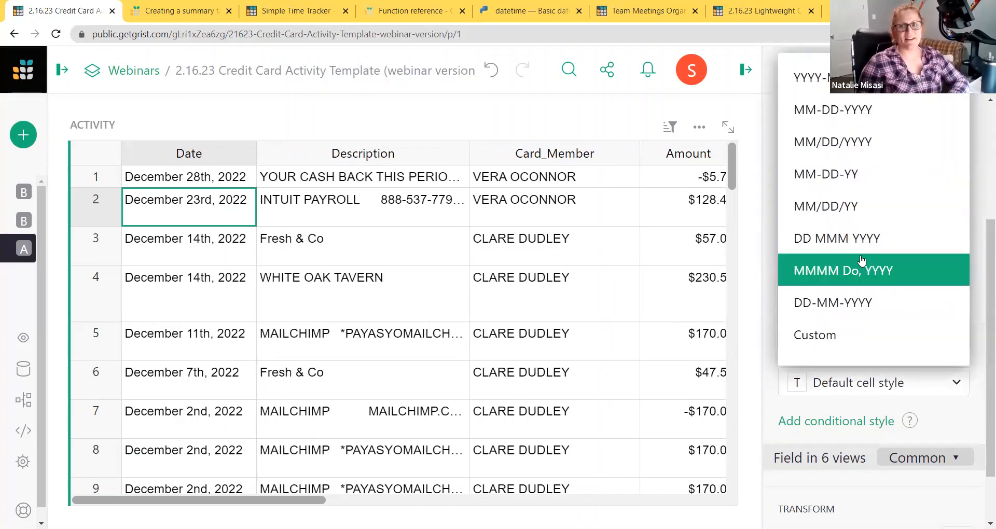
left_click(855, 240)
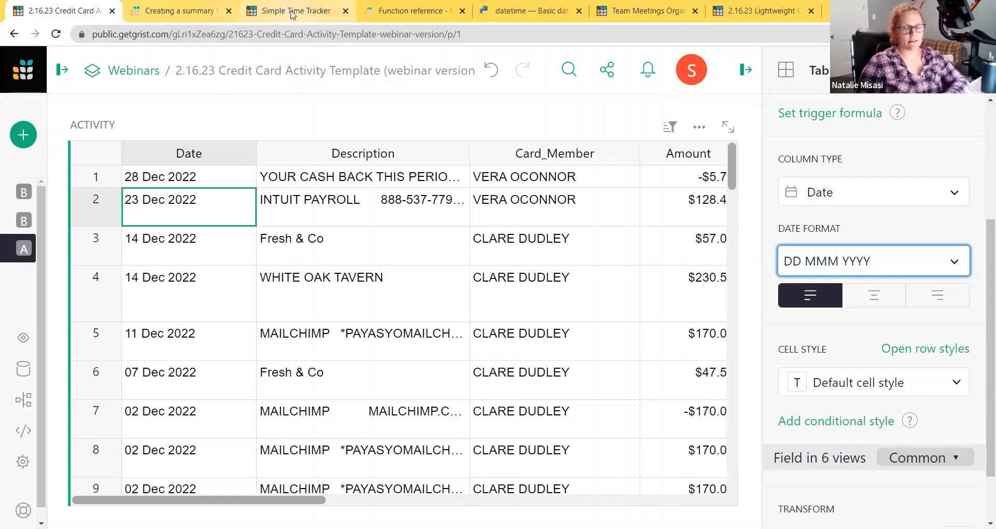
In the Simple Time Tracker document, examine the Start Date and Time column's type, timezone, date format and time format options
key("ctrl+3")
left_click(357, 182)
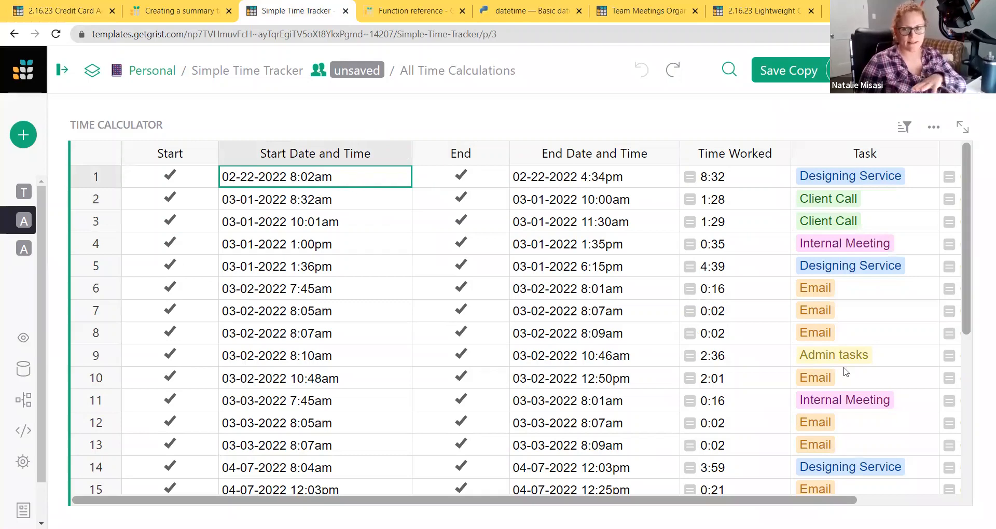
left_click(980, 70)
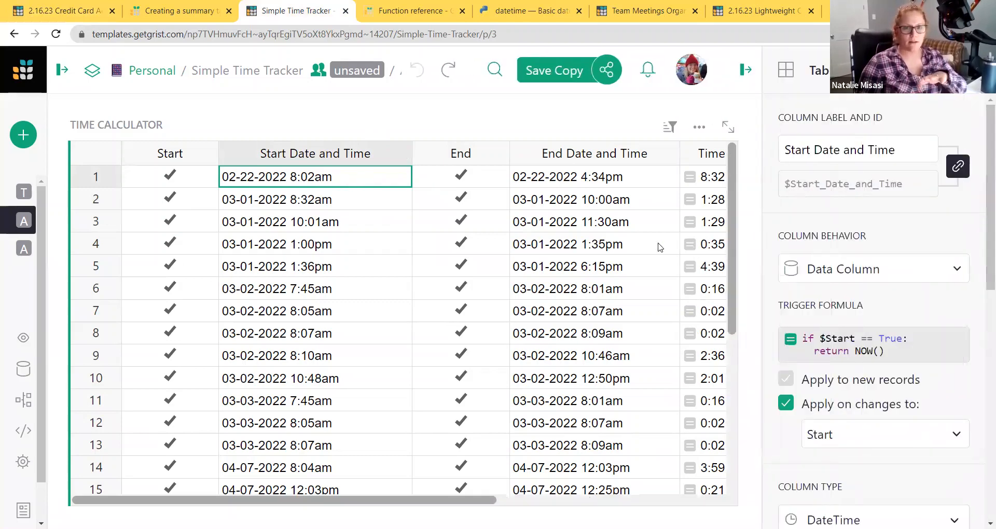
scroll(817, 301, "down", 5)
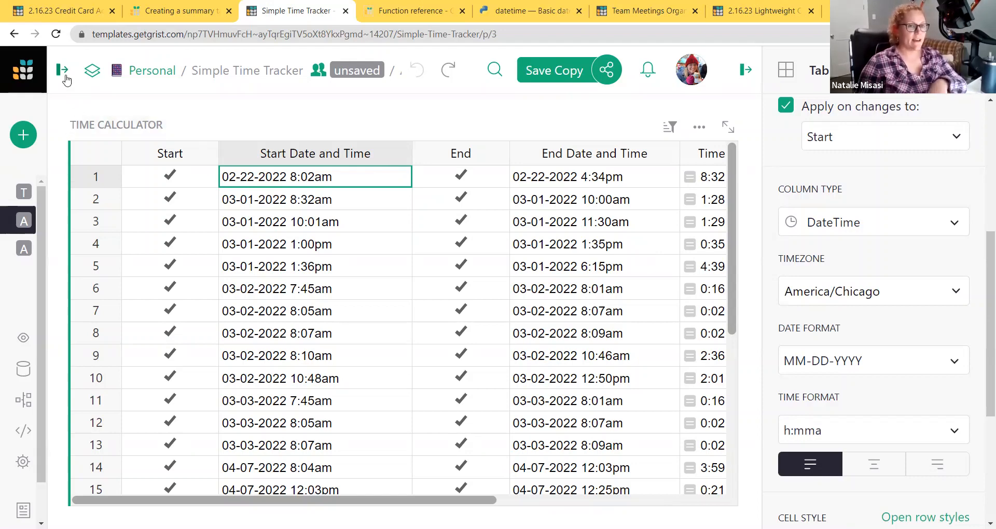
Open the Simple Time Tracker's document settings to view the time zone, closing the template's welcome tour
left_click(64, 73)
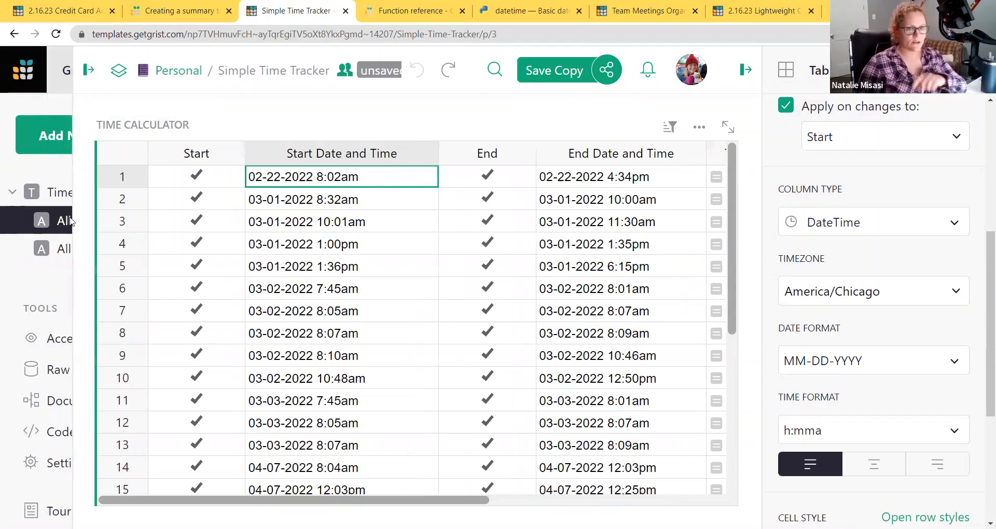
left_click(46, 465)
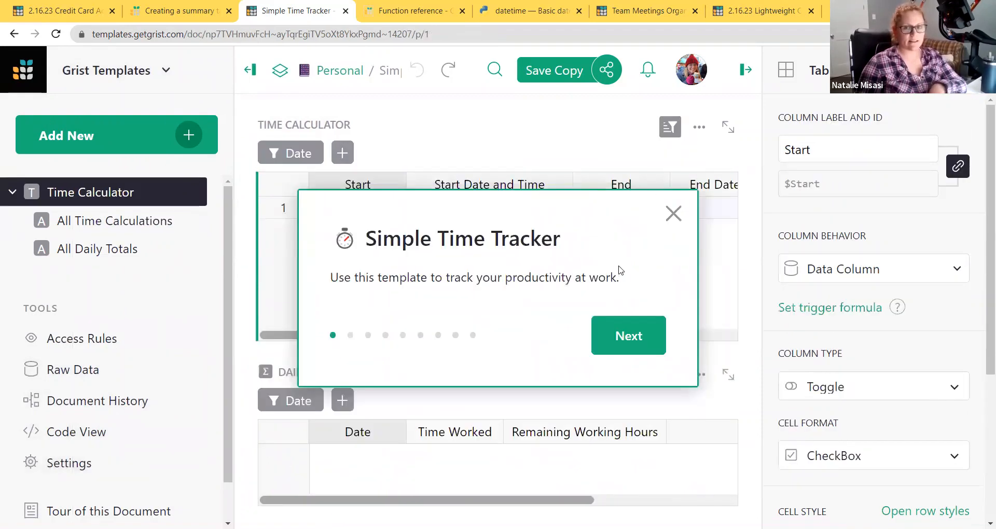
left_click(666, 216)
left_click(48, 465)
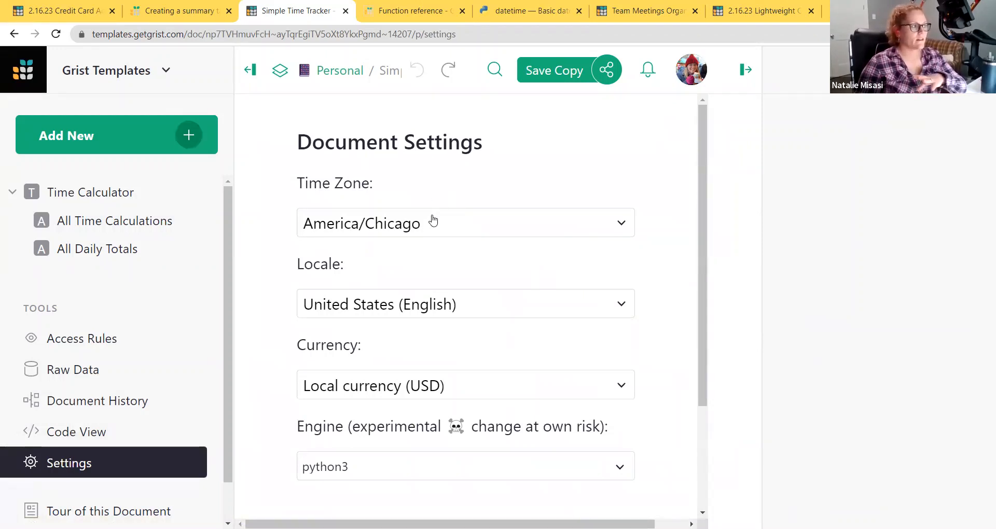
Return to the All Time Calculations page and review the time format options for Start Date and Time
left_click(116, 222)
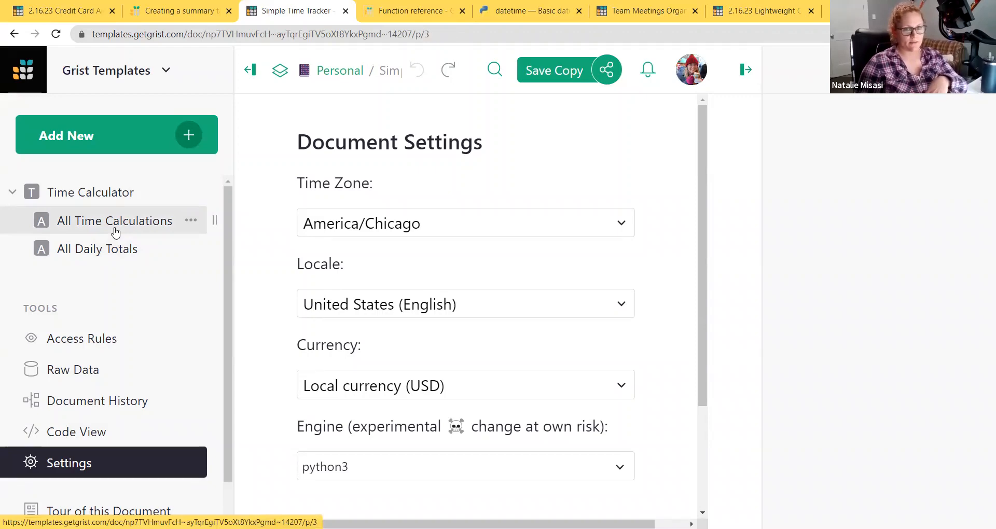
scroll(773, 371, "down", 3)
scroll(840, 371, "down", 3)
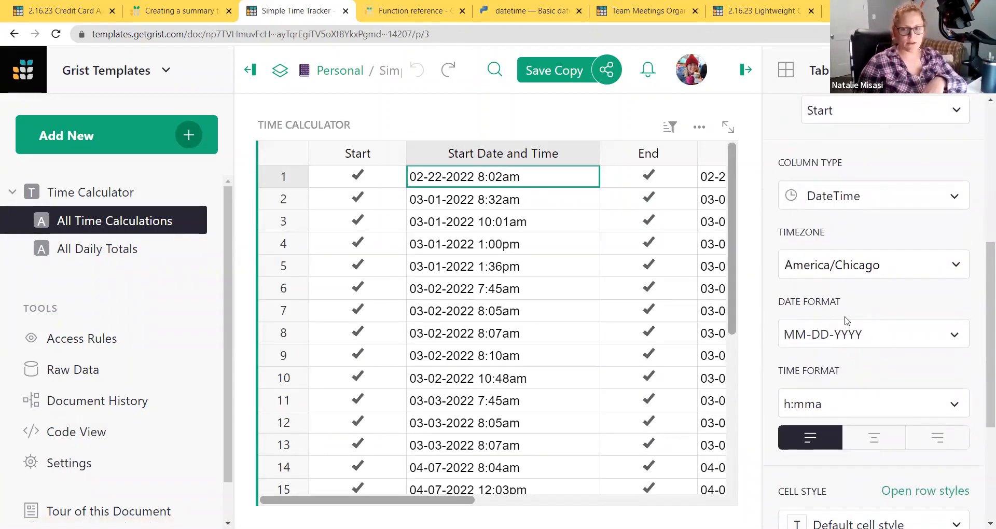
scroll(853, 394, "down", 1)
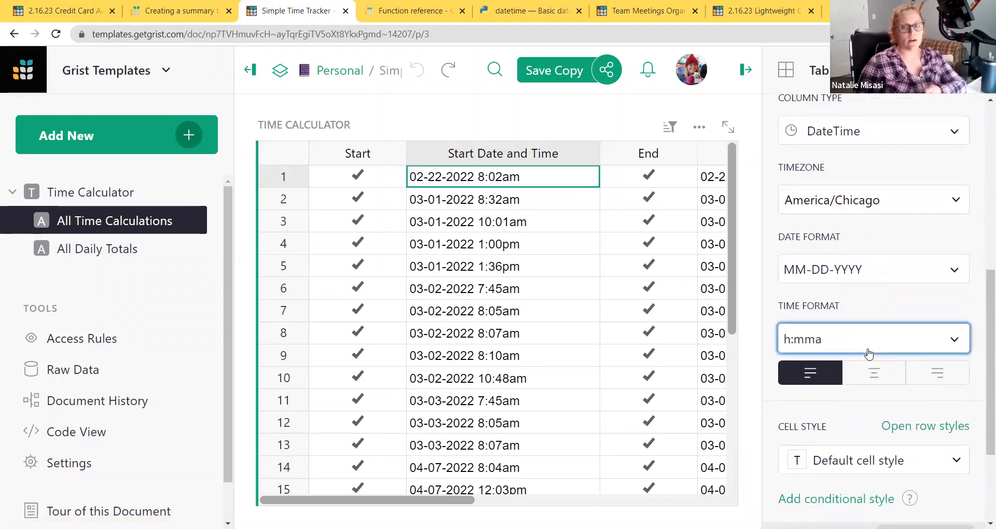
left_click(866, 347)
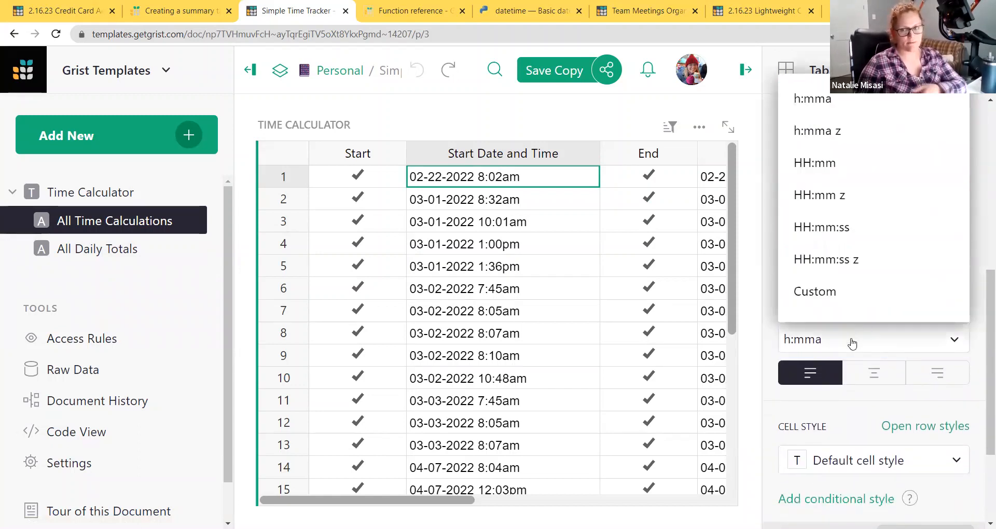
key("Escape")
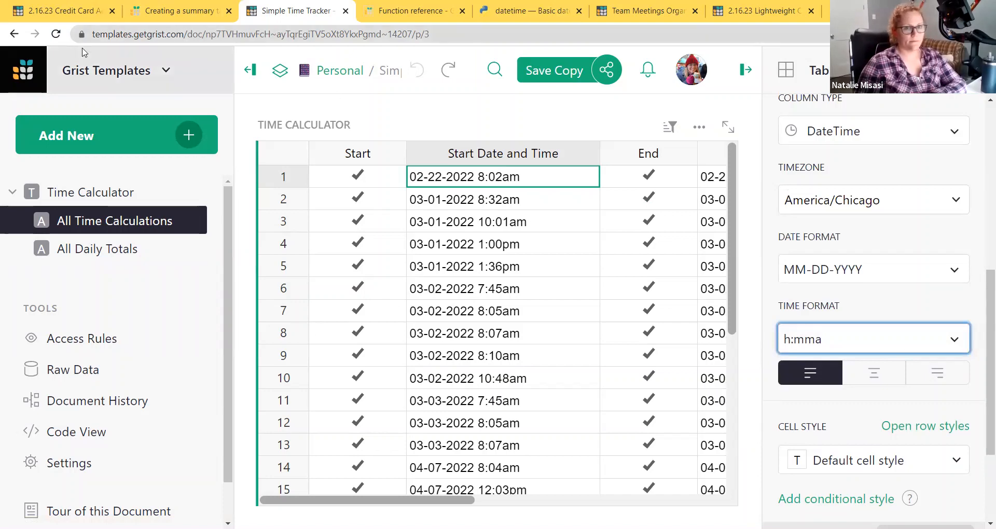
In the 2.16.23 Credit Card Activity Template document, filter the Activity table's Date column with a start date of 07 Jul 2022
left_click(50, 11)
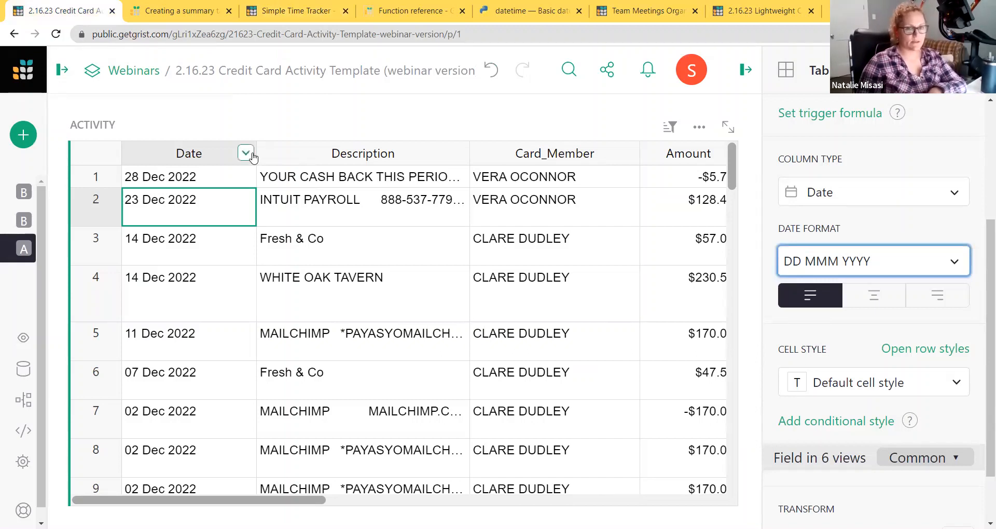
left_click(247, 154)
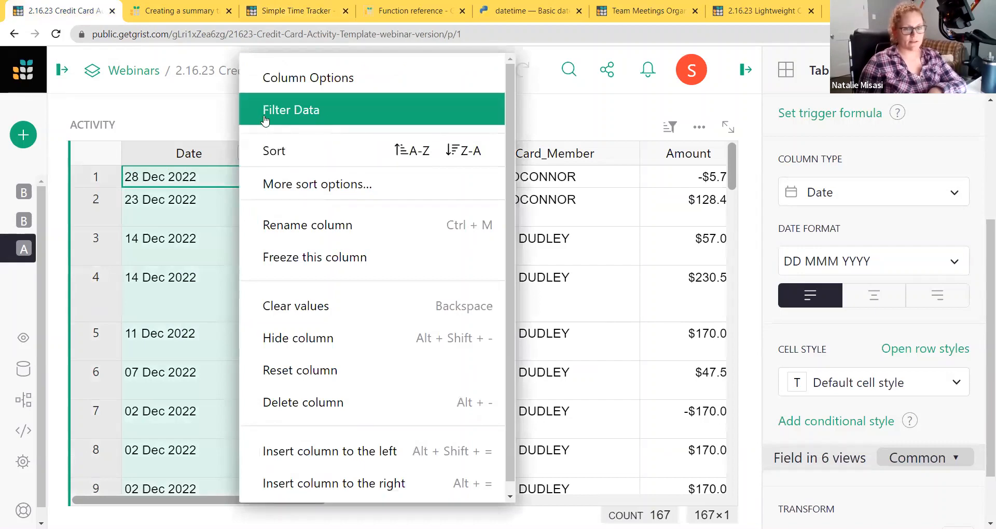
left_click(321, 117)
left_click(314, 81)
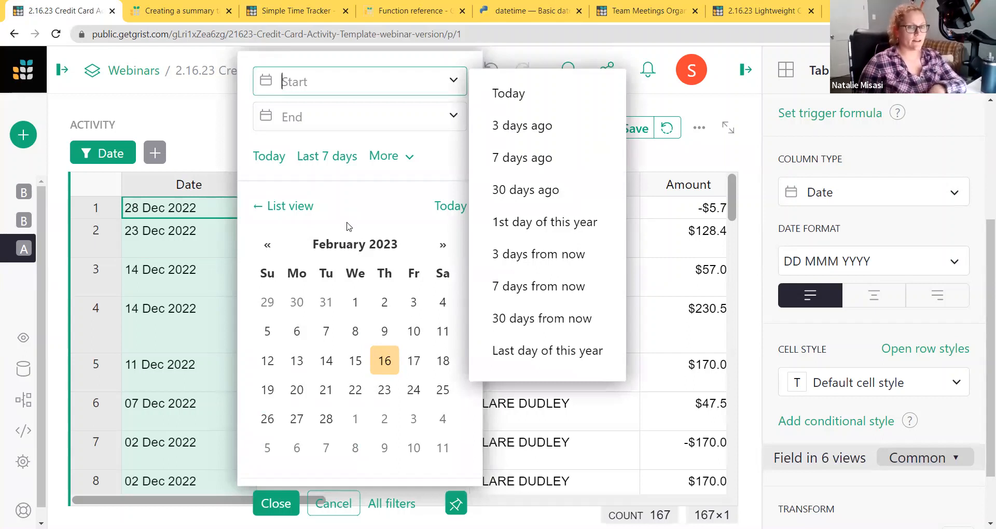
left_click(349, 242)
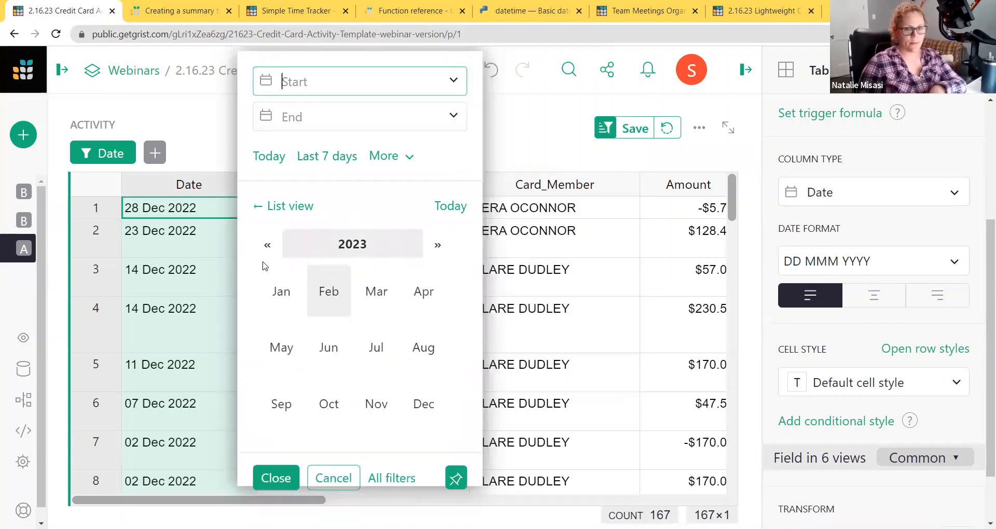
left_click(267, 245)
left_click(384, 353)
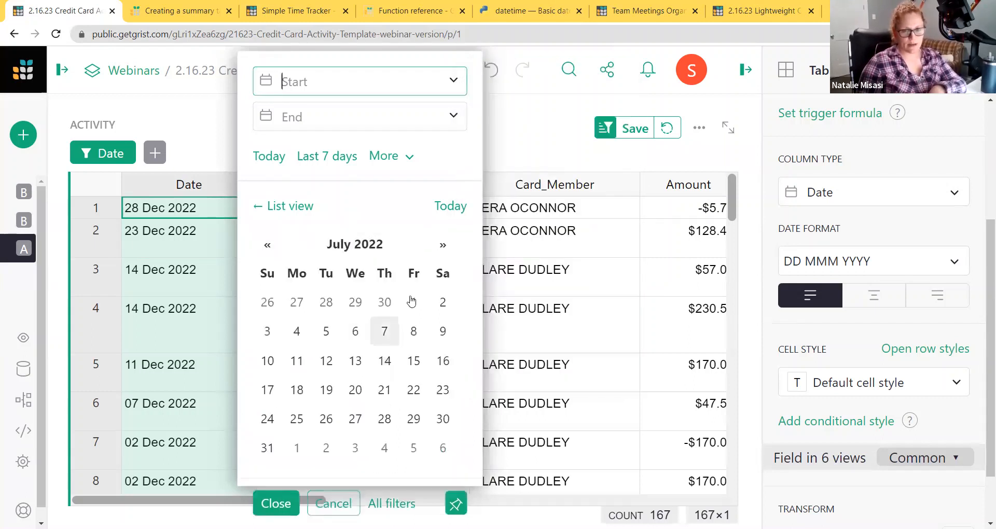
left_click(384, 331)
Set the Date filter's end date to 14 Jul 2022 and close the filter settings
left_click(323, 120)
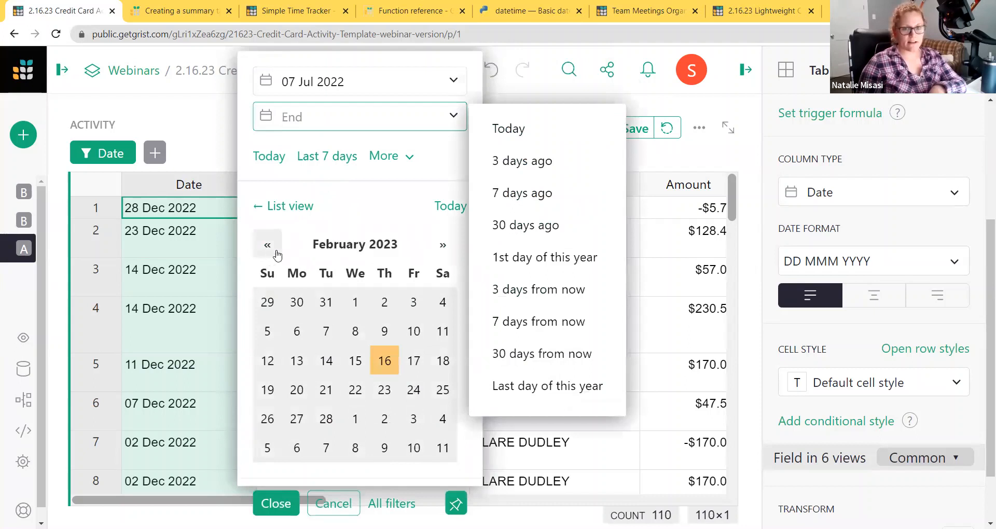
left_click(301, 245)
left_click(267, 245)
left_click(362, 357)
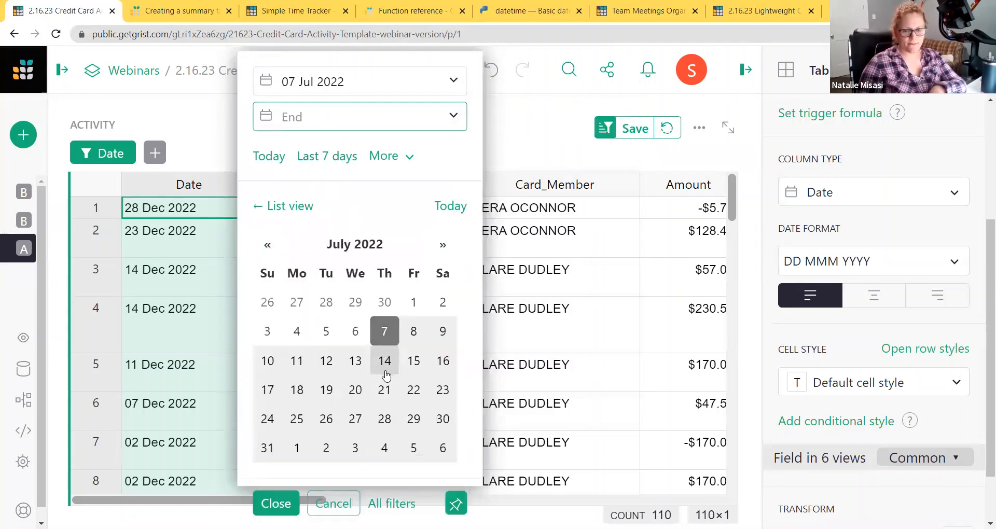
left_click(384, 361)
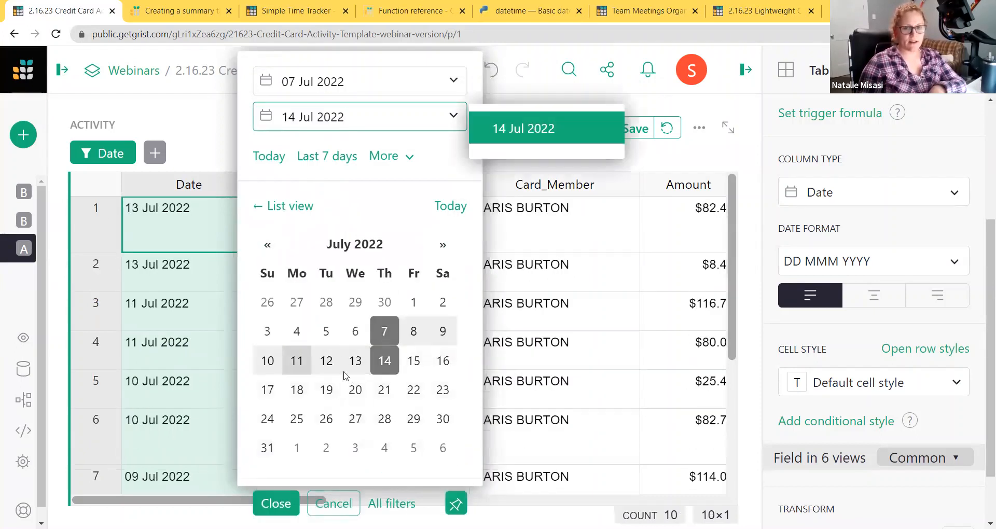
left_click(270, 503)
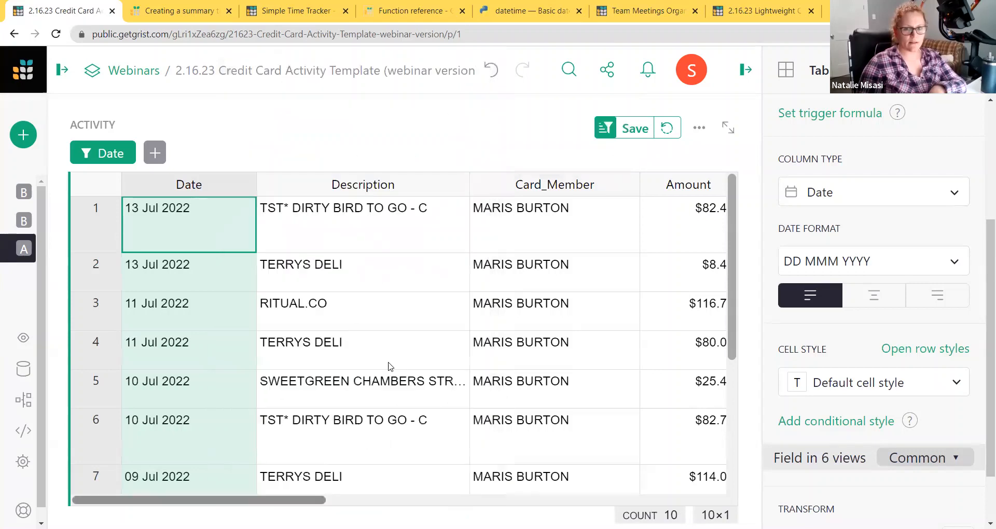
Look through the filtered Activity rows and select all their Amount values to check the sum
scroll(261, 289, "down", 1)
scroll(261, 289, "down", 4)
scroll(261, 289, "up", 5)
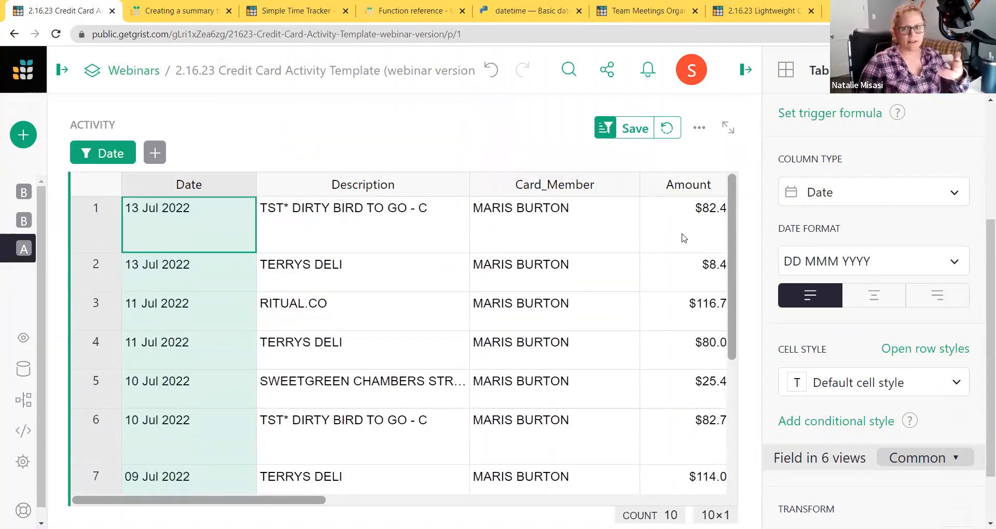
left_click_drag(684, 238, 670, 337)
scroll(668, 338, "down", 1)
scroll(669, 339, "down", 5)
left_click(676, 380, "shift")
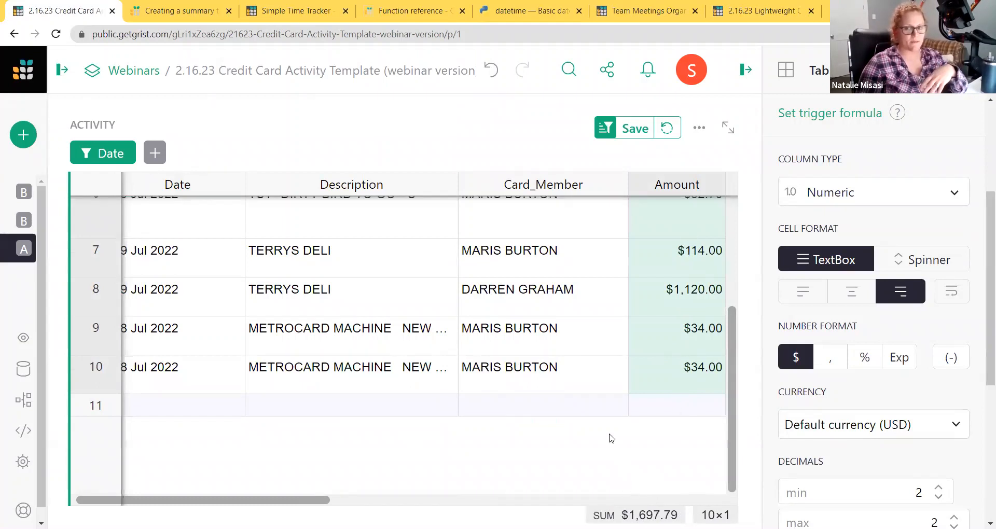
Switch the Date filter to the last 7 days, then set its start to the relative date Monday of 2 weeks ago
left_click(95, 153)
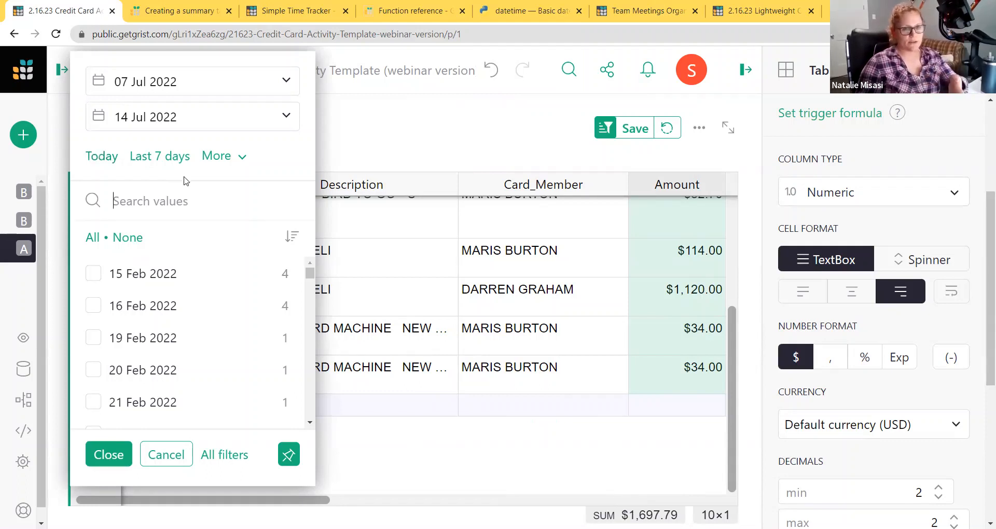
left_click(171, 156)
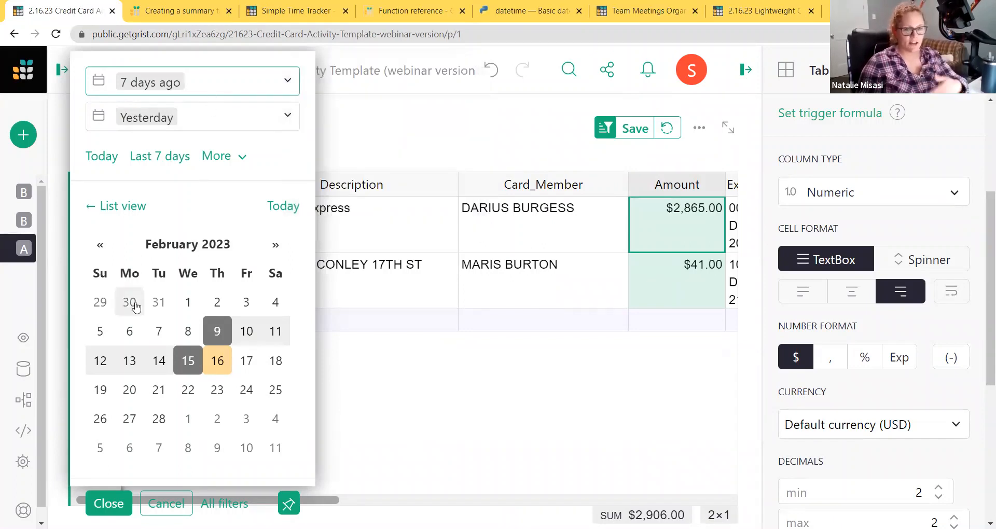
left_click(129, 302)
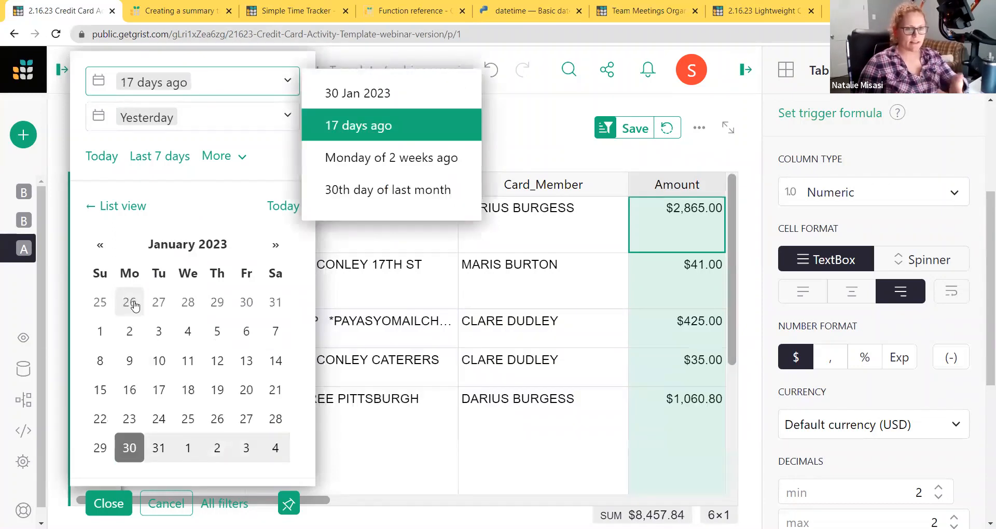
left_click(427, 167)
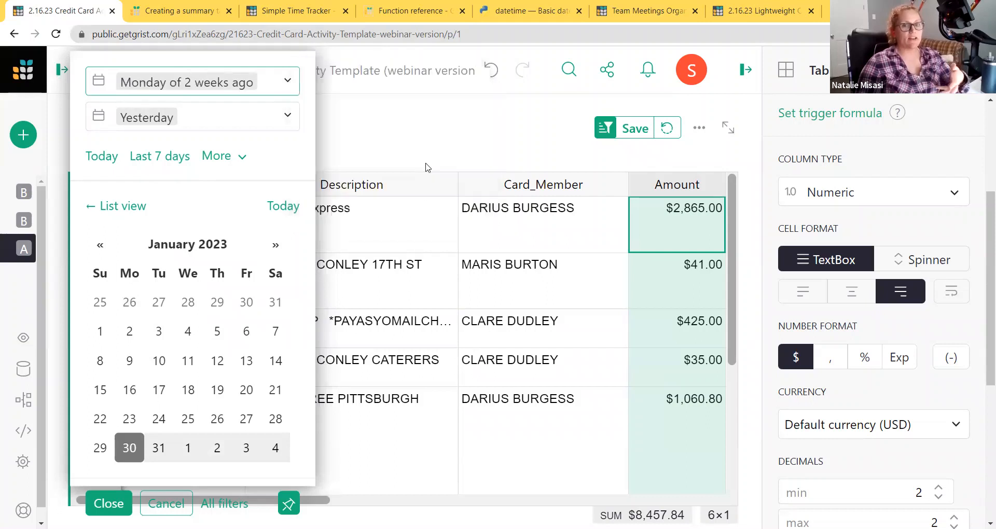
Set the Date filter's end to the relative date Friday of last week and close the filter settings
left_click(196, 113)
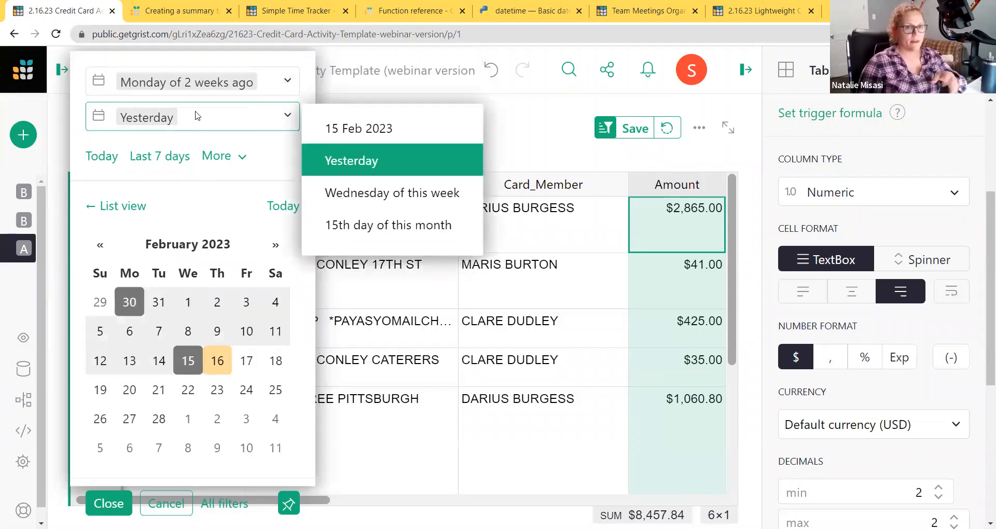
left_click(246, 331)
left_click(359, 193)
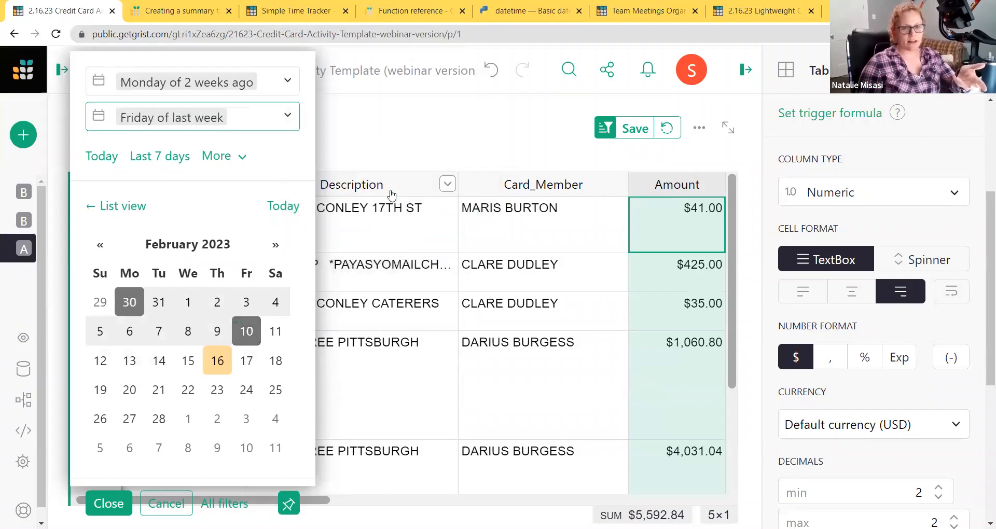
left_click(109, 503)
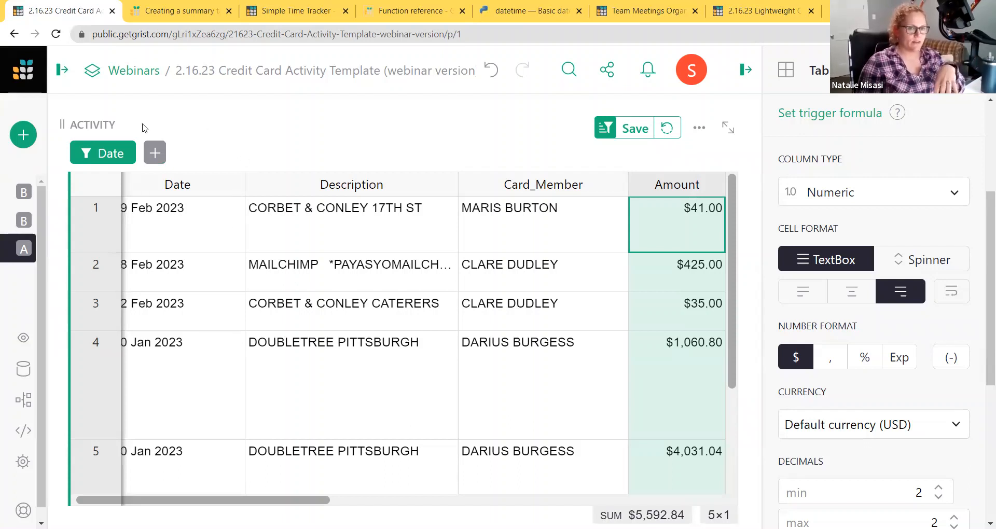
Unpin the Date filter from above the Activity table while keeping it active
left_click(111, 156)
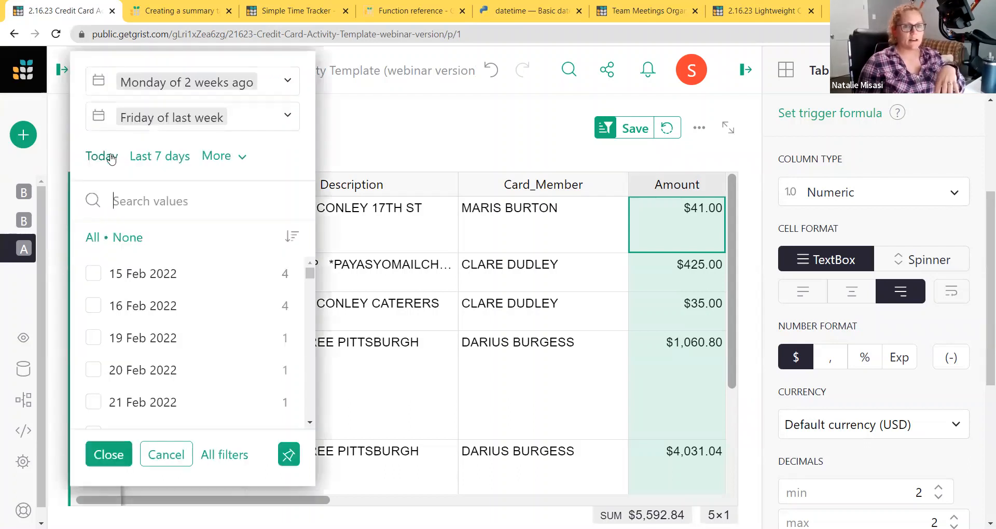
left_click(289, 456)
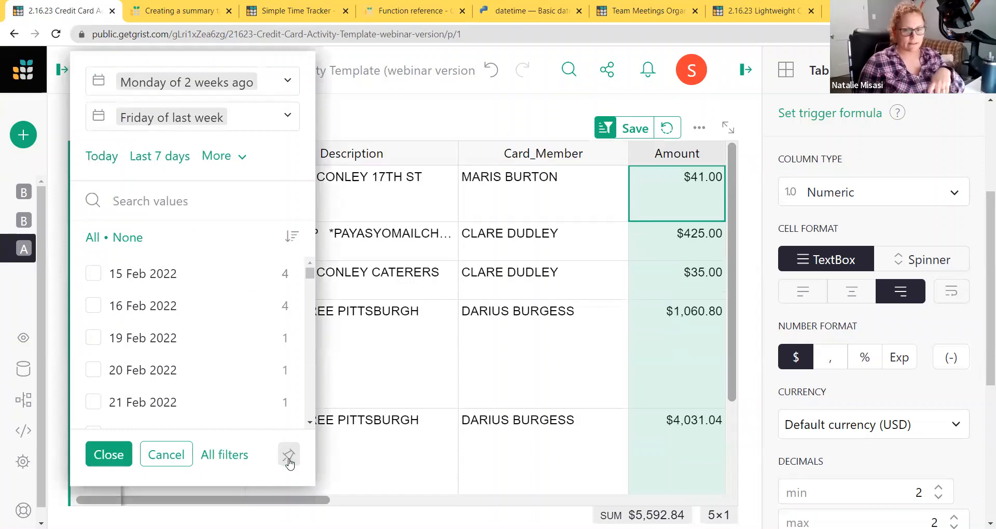
left_click(104, 455)
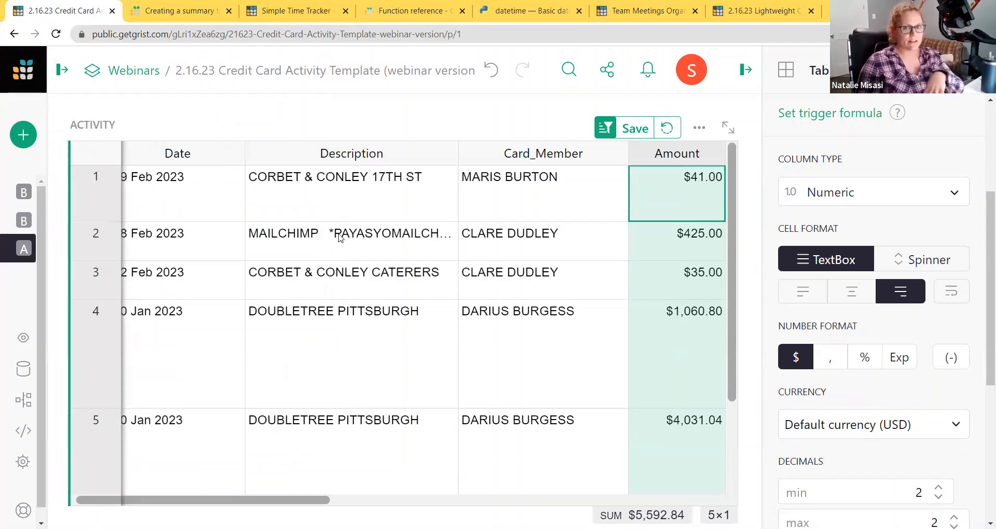
Pin the Date filter again from the sort and filter settings, and revert the unsaved filter changes
left_click(607, 129)
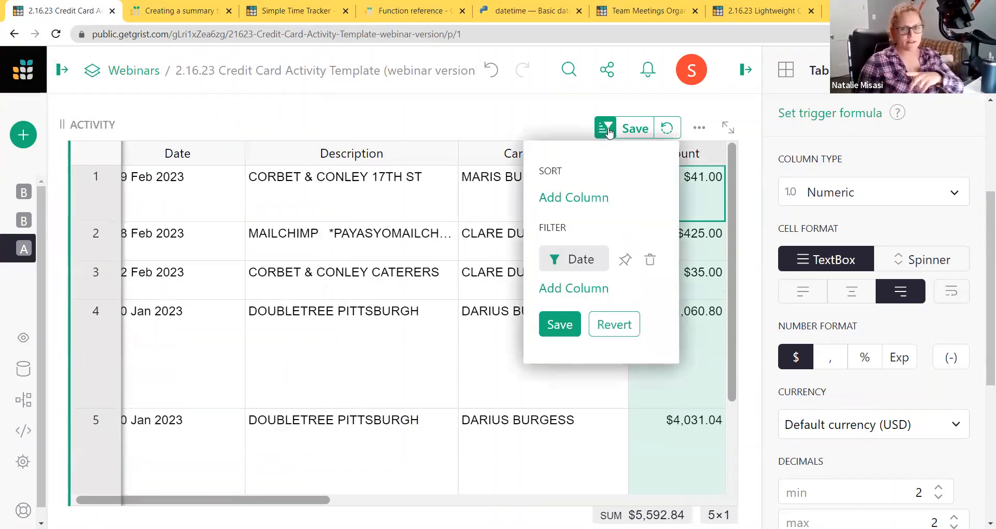
left_click(623, 260)
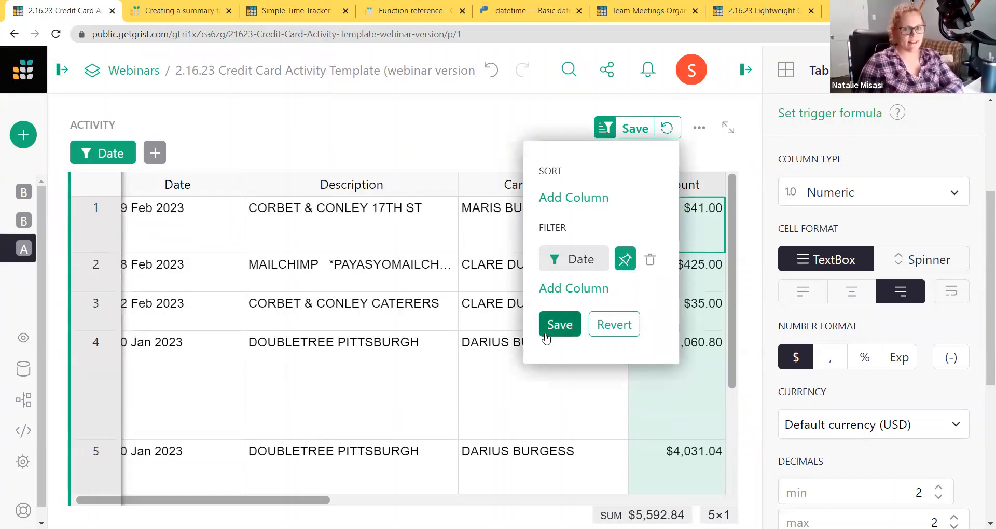
left_click(612, 324)
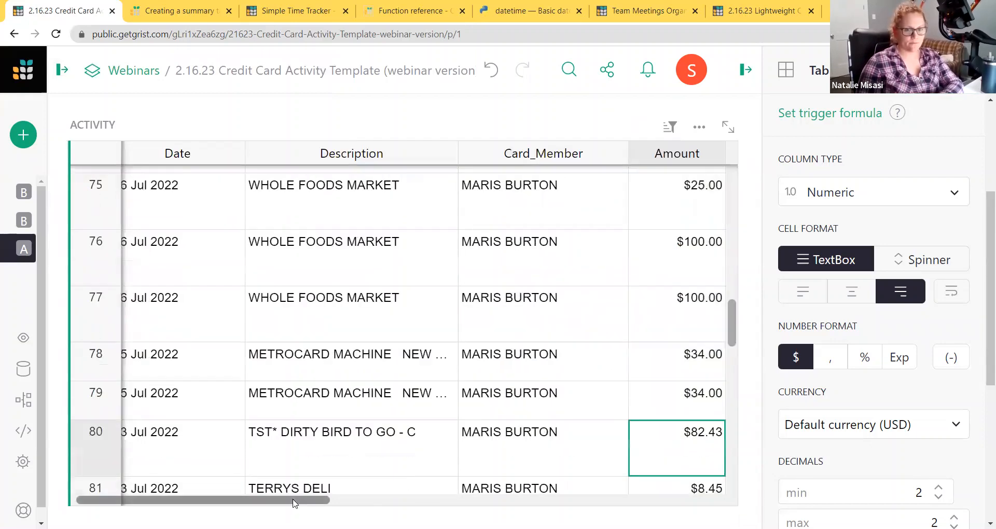
left_click_drag(200, 502, 196, 503)
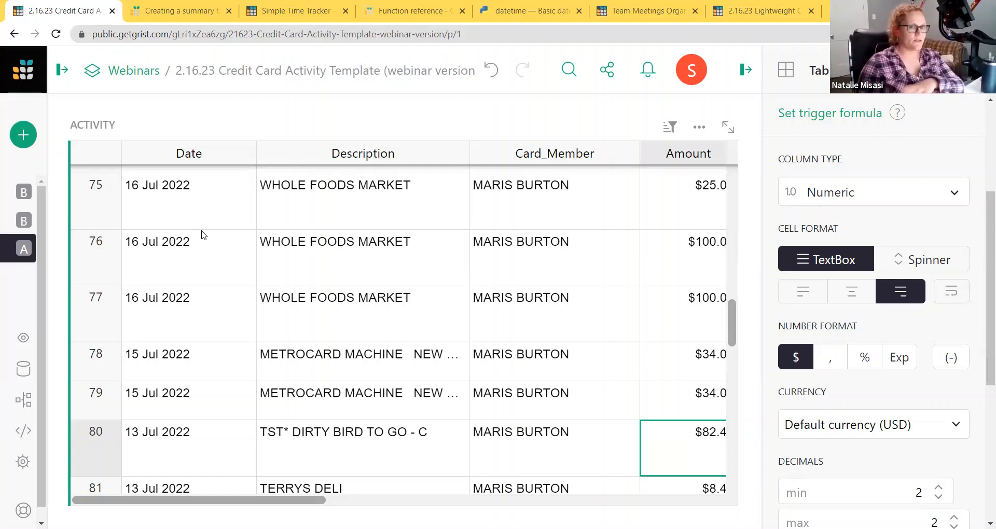
Add a summary table of Activity grouped by Date to the page, and delete that widget
left_click(24, 136)
left_click(627, 174)
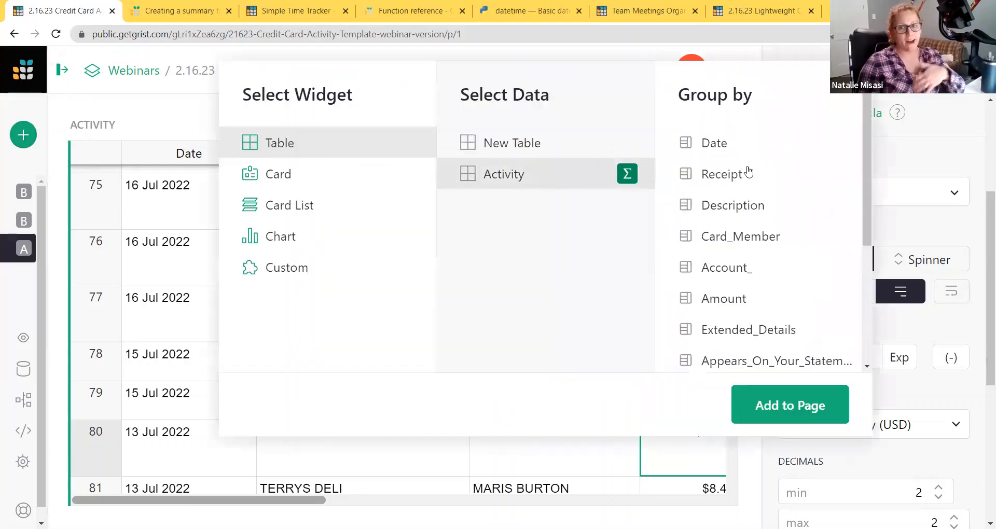
left_click(735, 145)
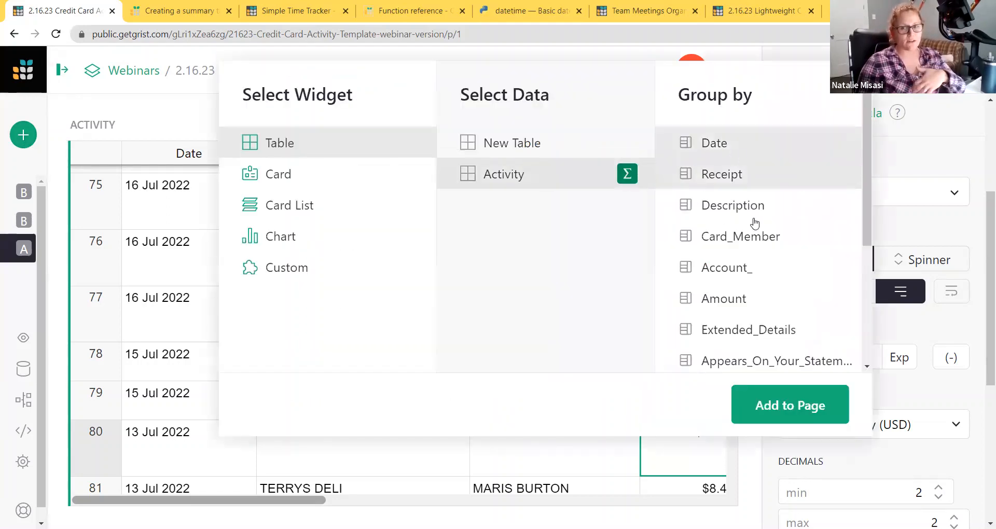
left_click(773, 416)
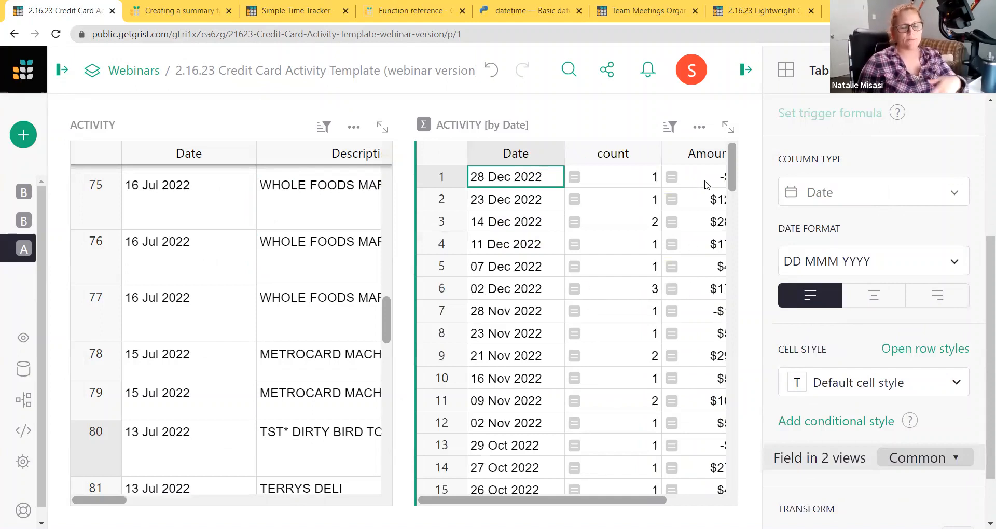
left_click(699, 127)
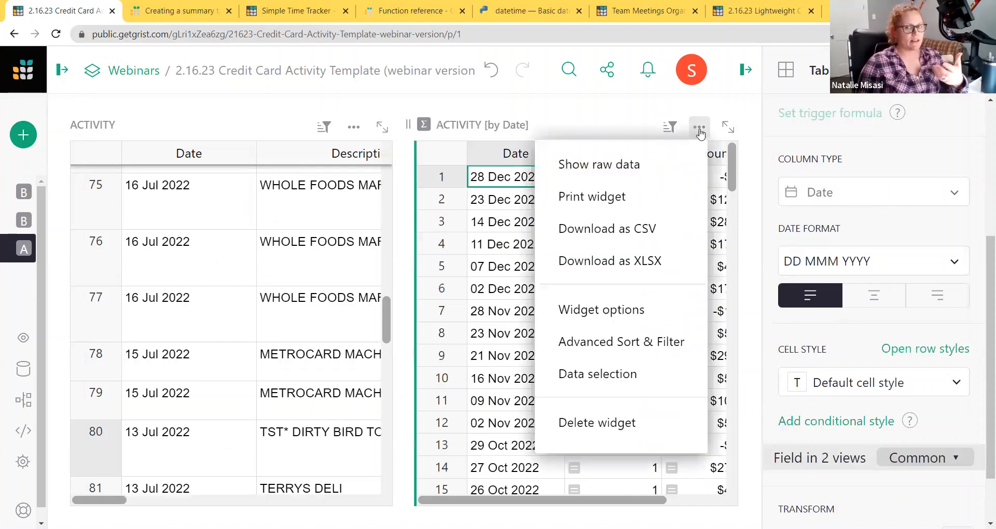
left_click(622, 432)
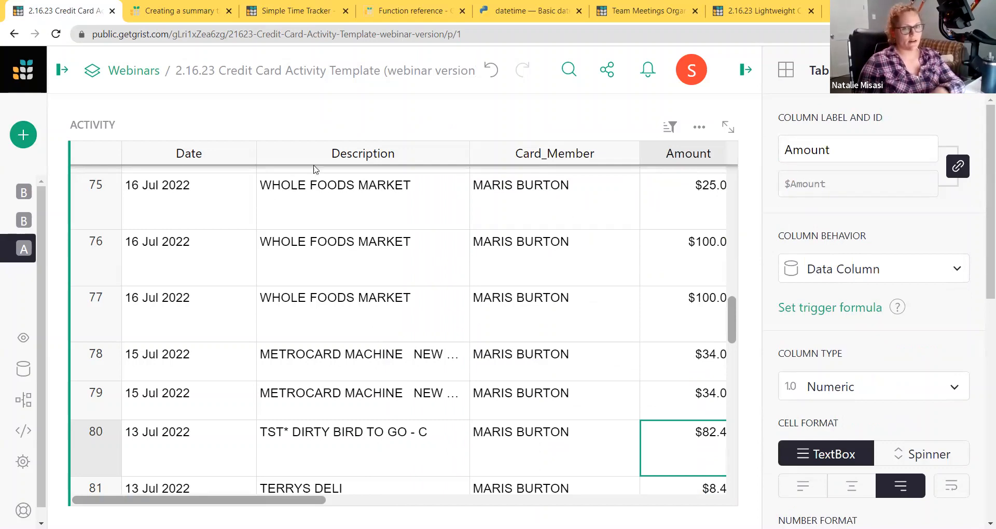
Insert two new columns between Date and Description in the Activity table
right_click(300, 158)
left_click(510, 449)
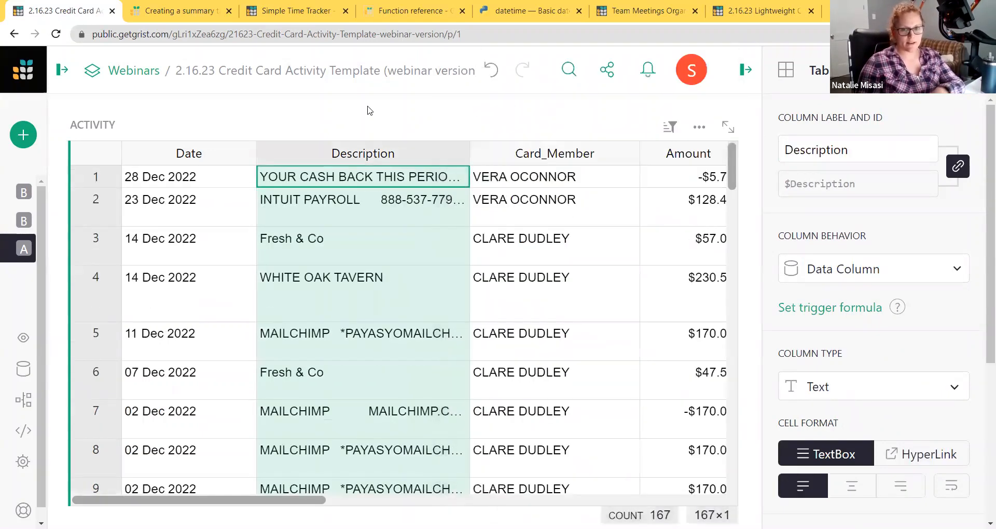
right_click(397, 158)
left_click(578, 450)
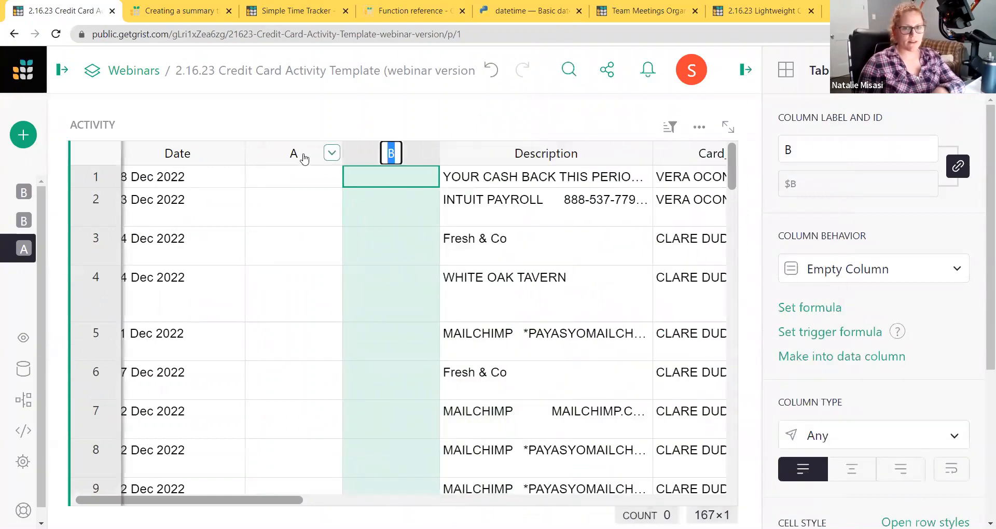
Name the two new columns after Date "Month" and "Year"
left_click(296, 153)
left_click(295, 155)
type("Month")
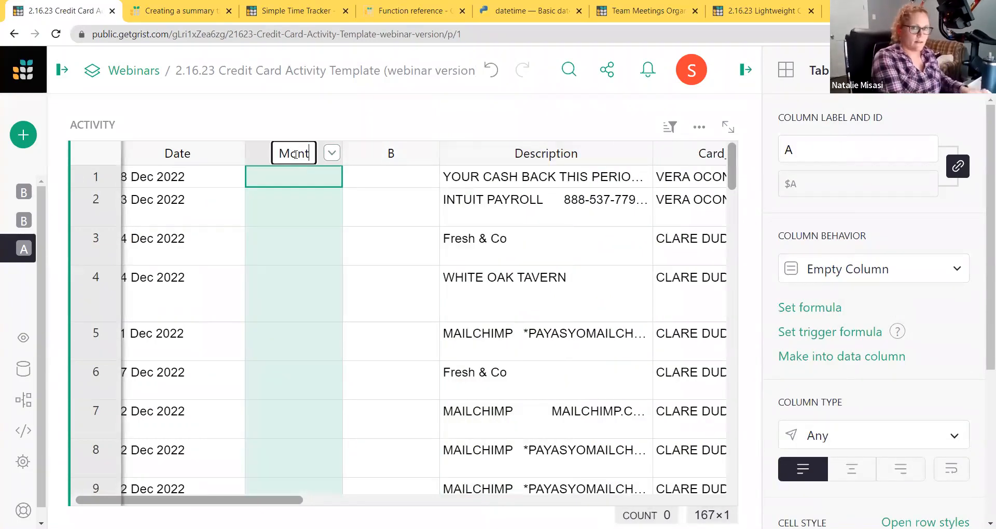
key("Tab")
type("Year")
key("Return")
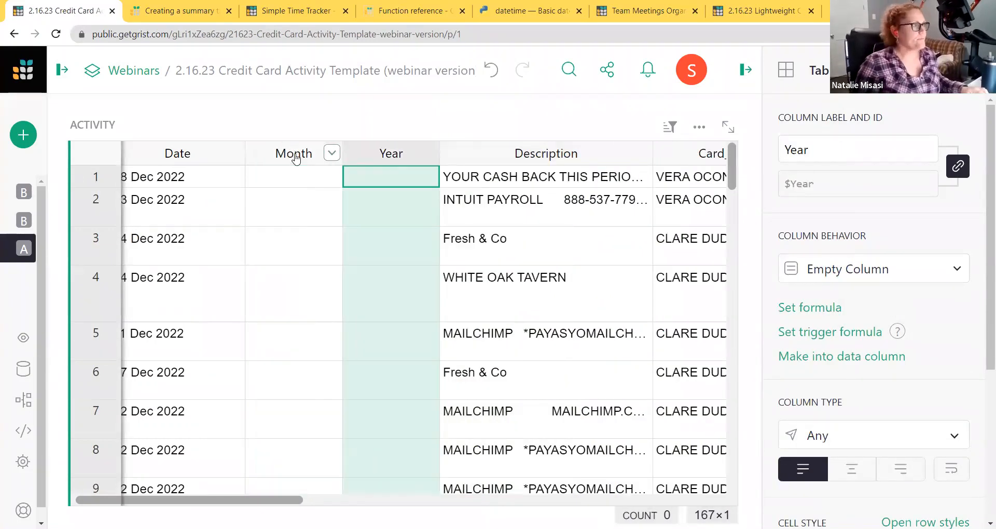
Give the Month column the formula $Date.month
left_click(292, 172)
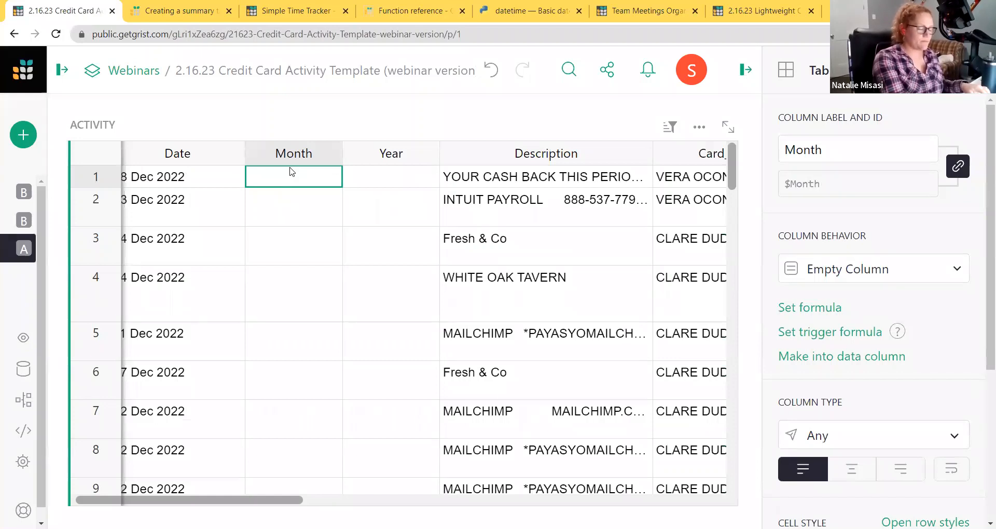
key("equal")
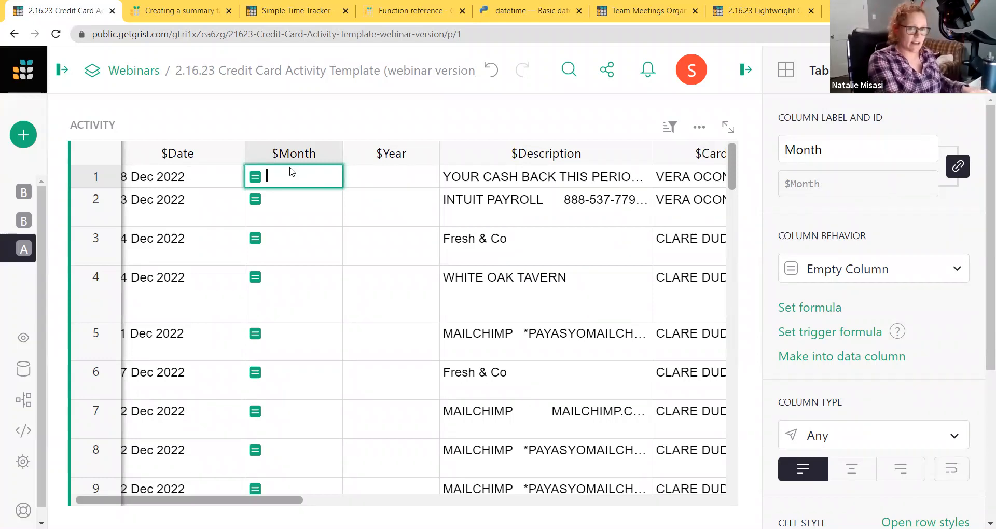
type("$Date")
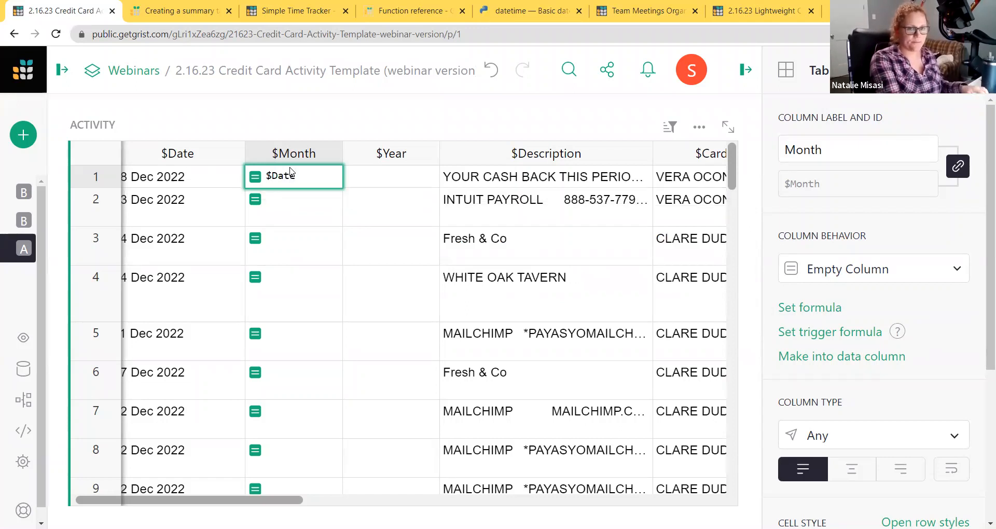
type(".mont")
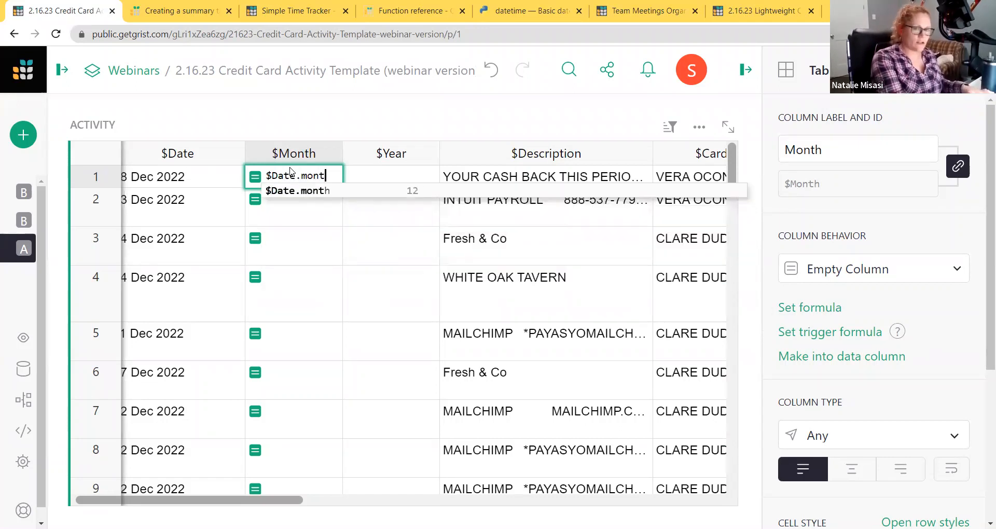
type("h")
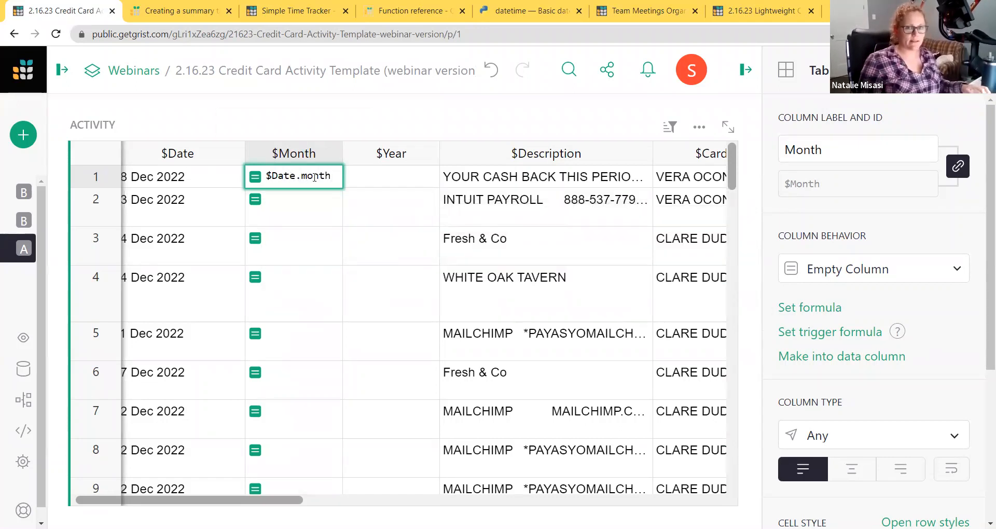
key("Return")
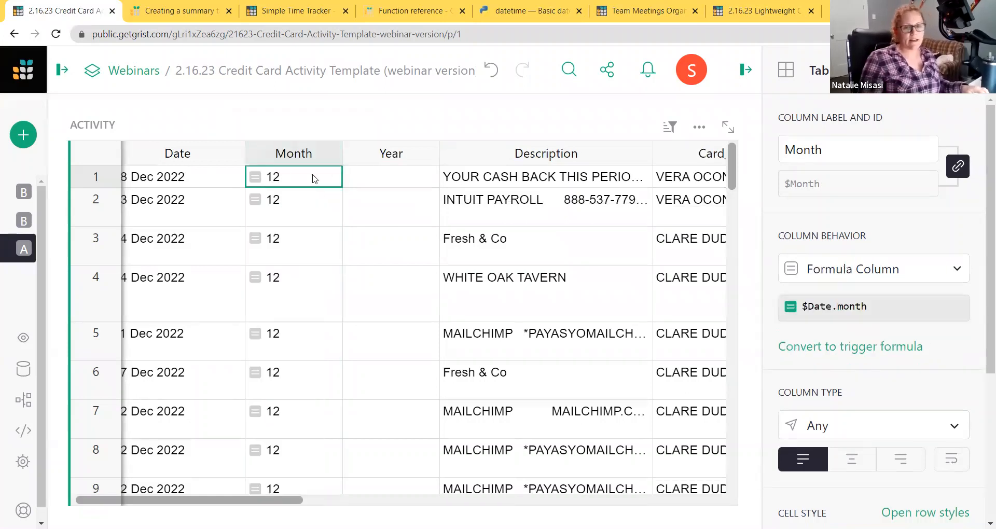
Give the Year column the formula $Date.year
left_click(395, 182)
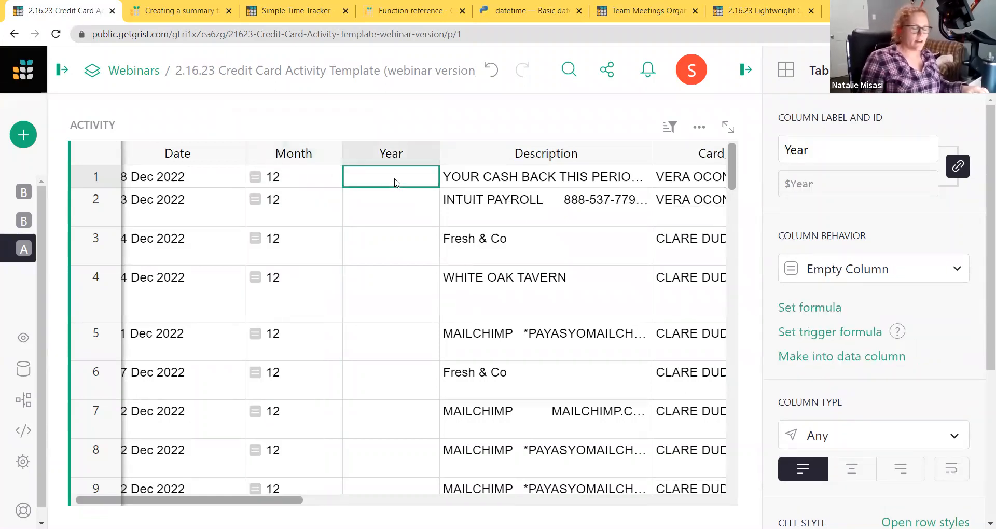
key("equal")
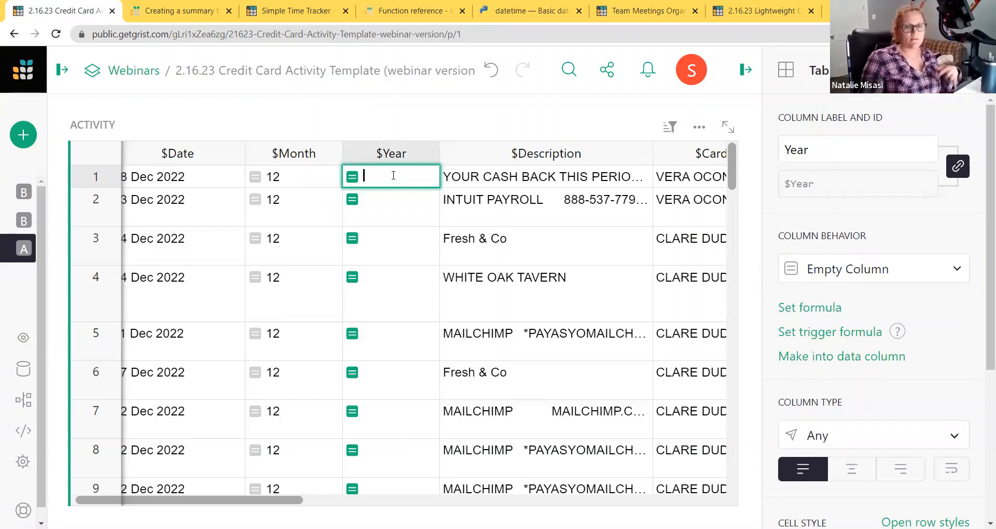
left_click(159, 177)
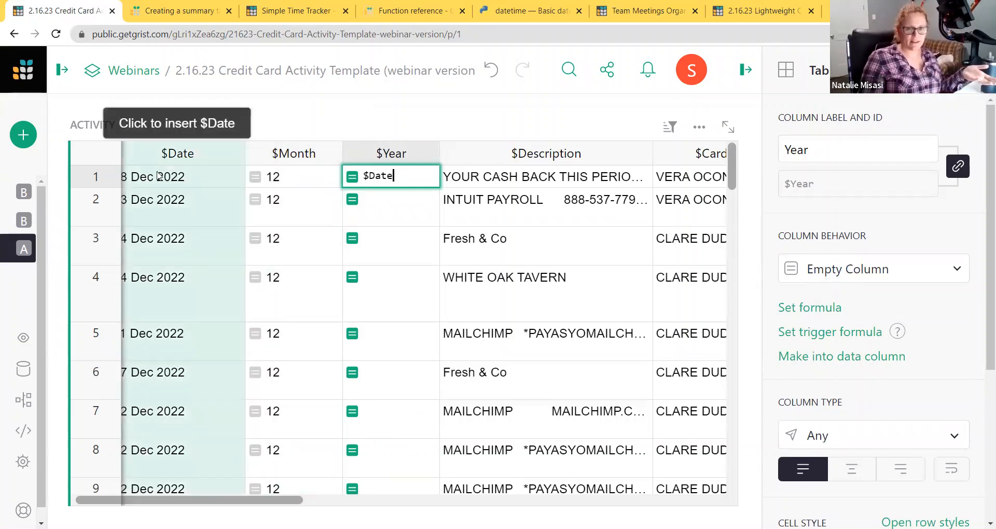
type(".")
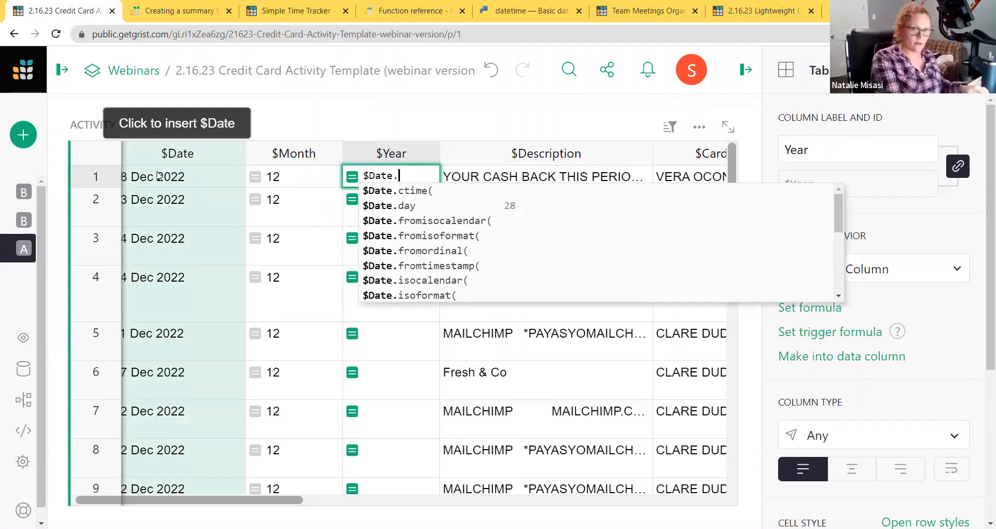
type("year")
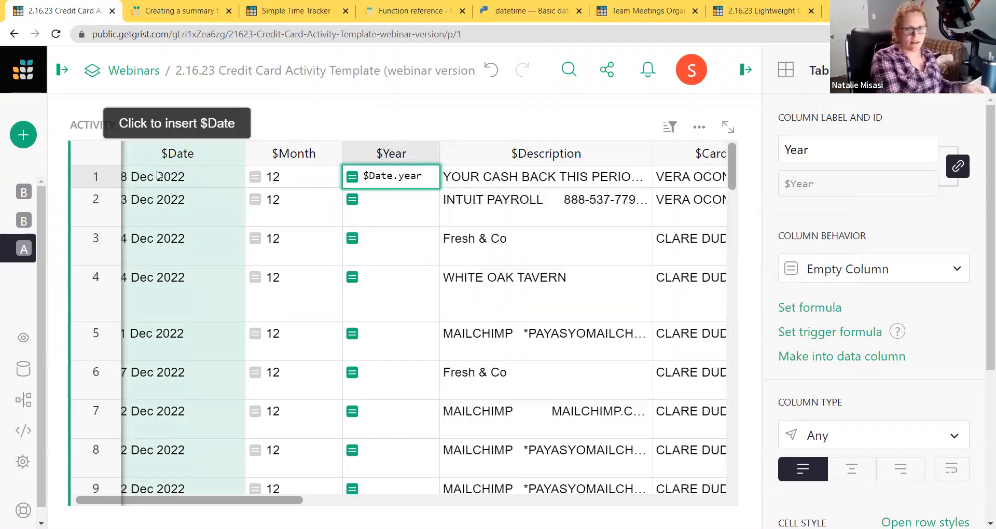
key("Return")
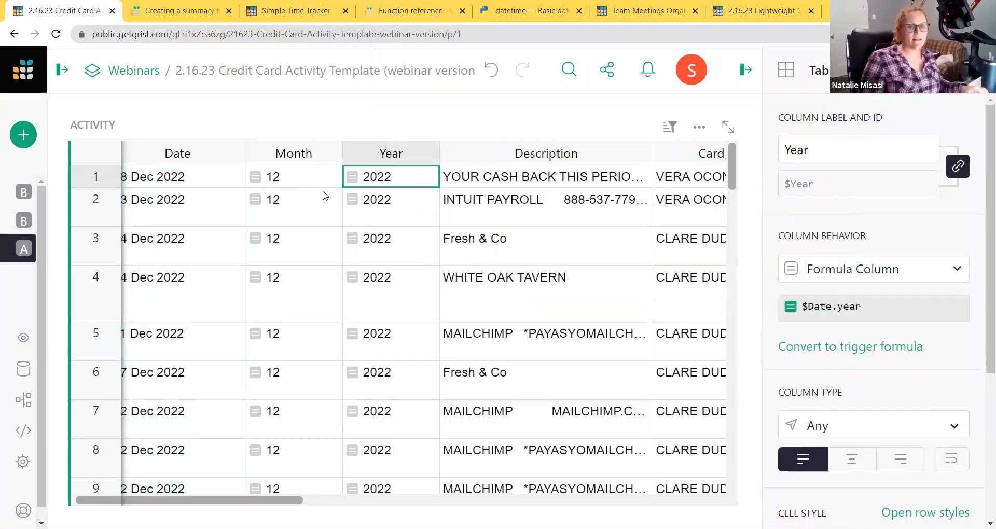
Add a summary table of Activity grouped by Month and Year to the page
left_click(298, 181)
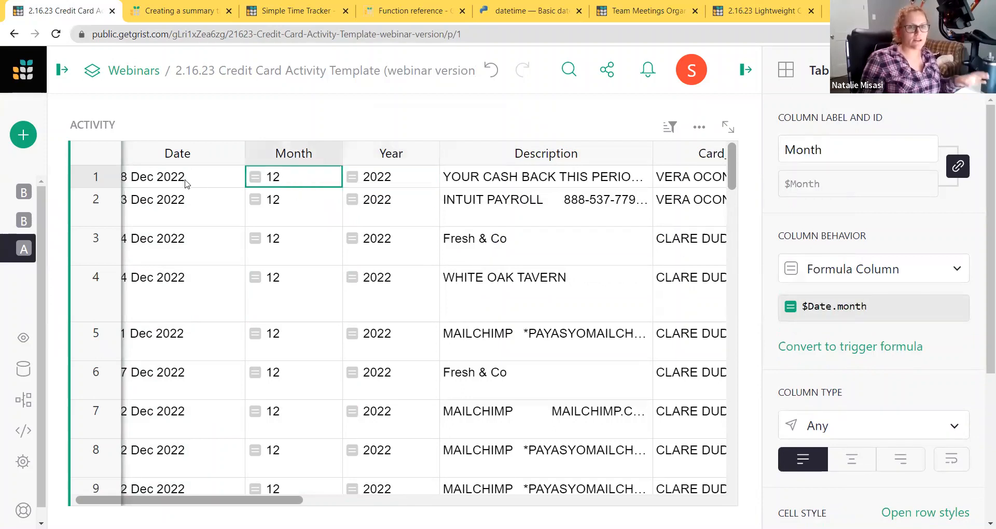
left_click(30, 140)
left_click(133, 214)
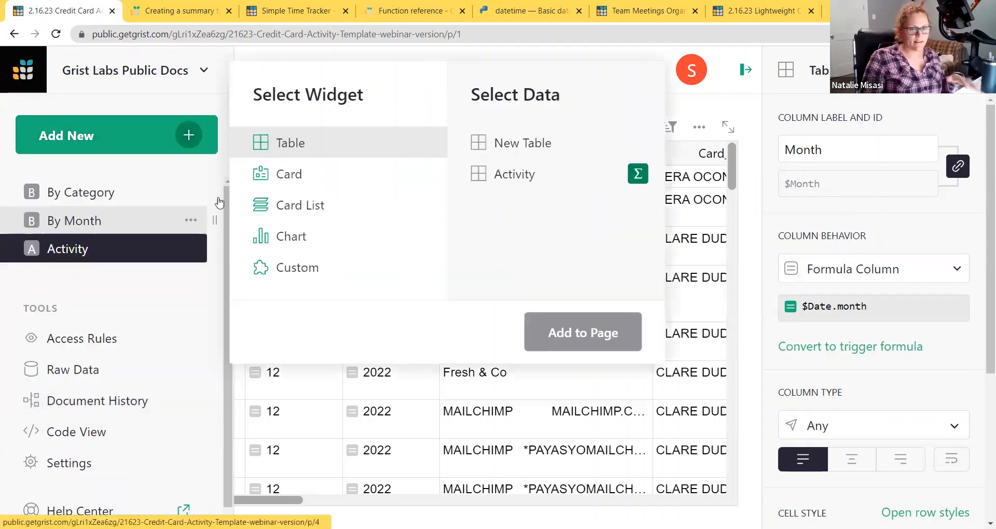
left_click(643, 176)
left_click(754, 174)
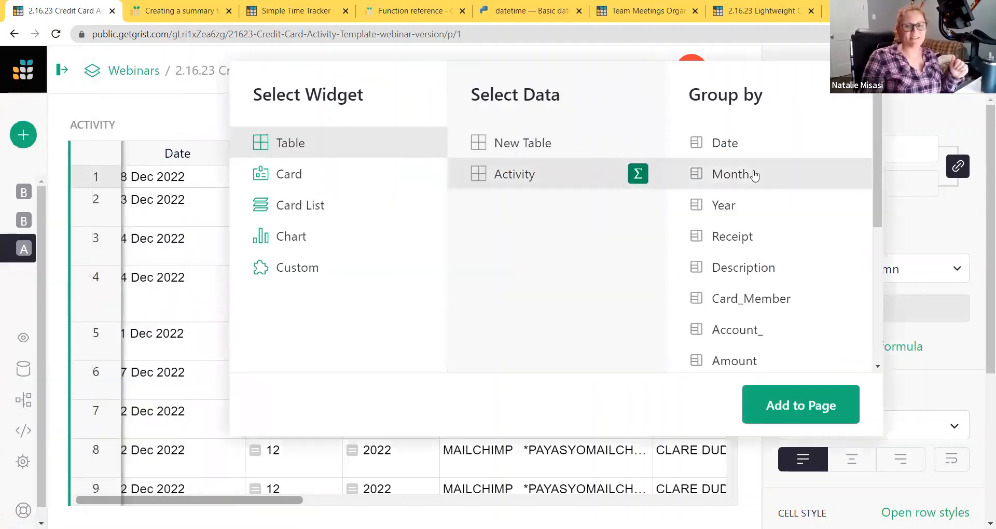
left_click(742, 208)
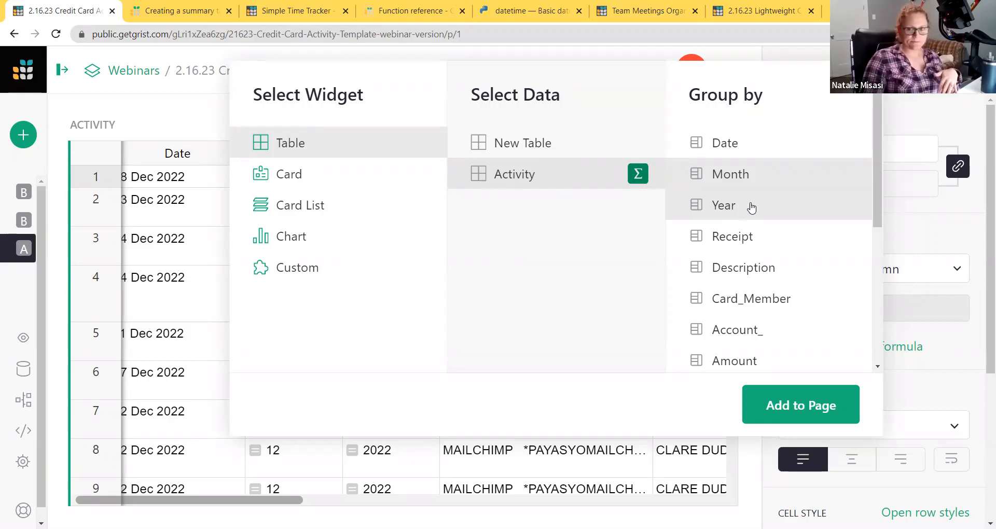
left_click(825, 410)
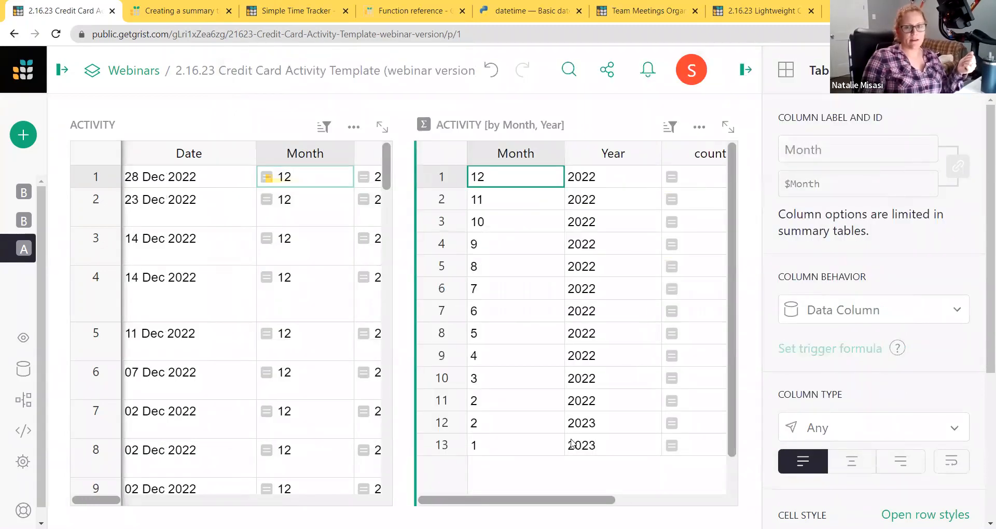
Compare the February 2022 and February 2023 rows of the summary, widening its widget to examine their counts
left_click_drag(532, 418, 592, 418)
left_click(592, 420)
left_click_drag(536, 404, 608, 401)
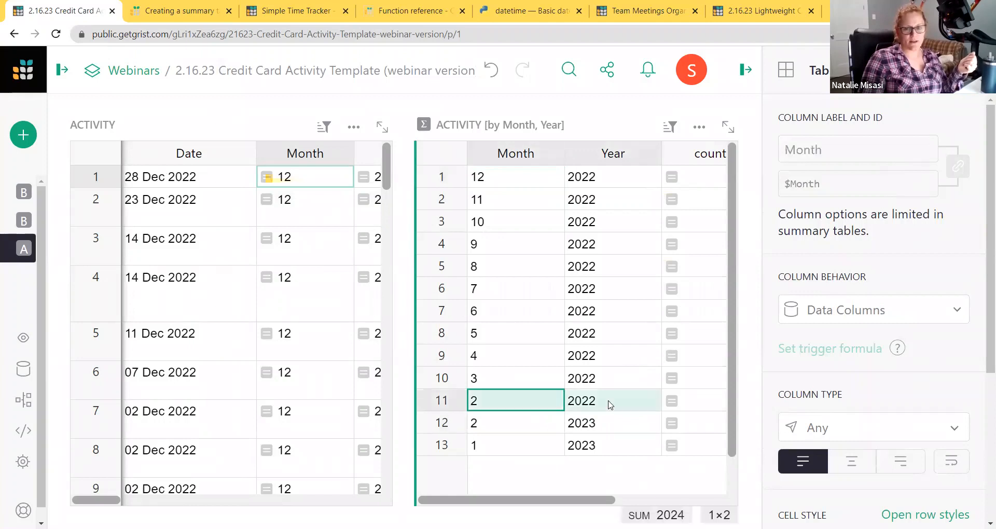
left_click(528, 422)
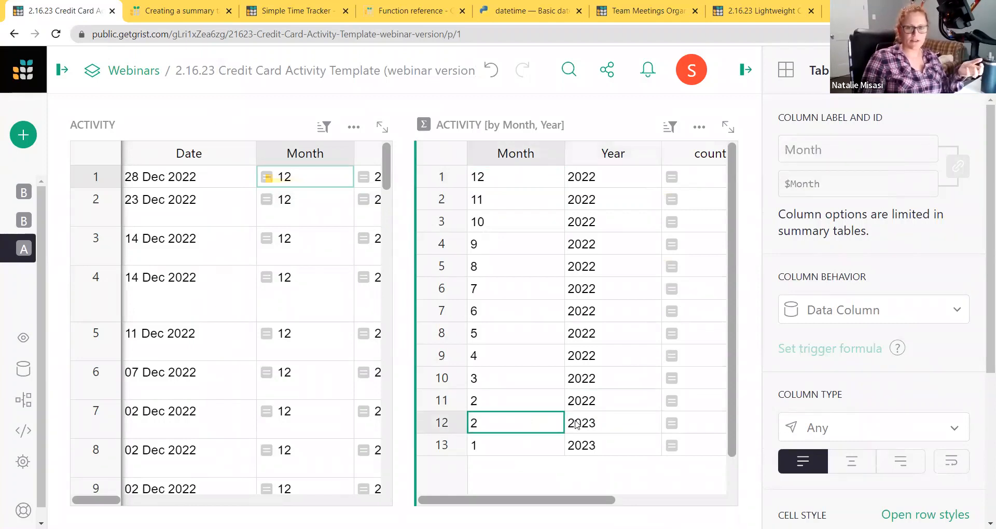
left_click(578, 424, "shift")
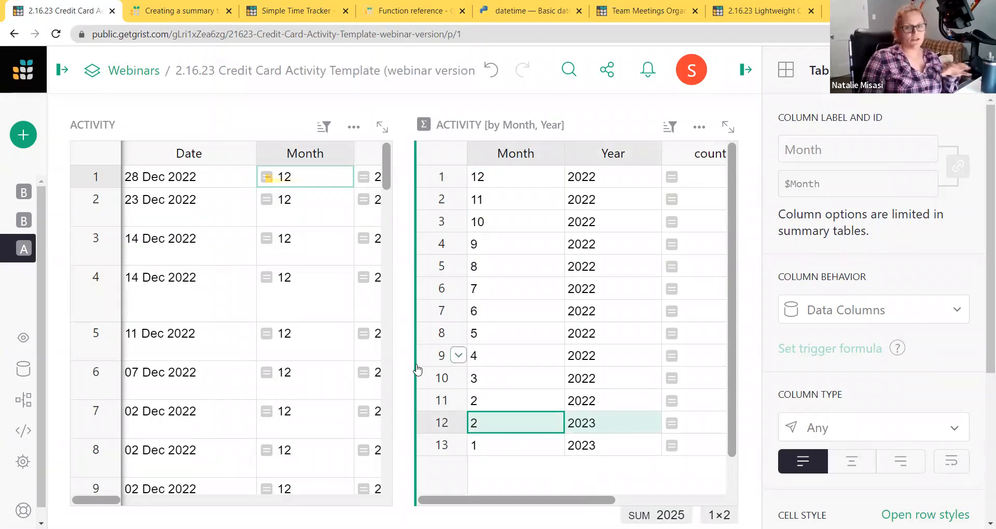
left_click_drag(402, 363, 268, 343)
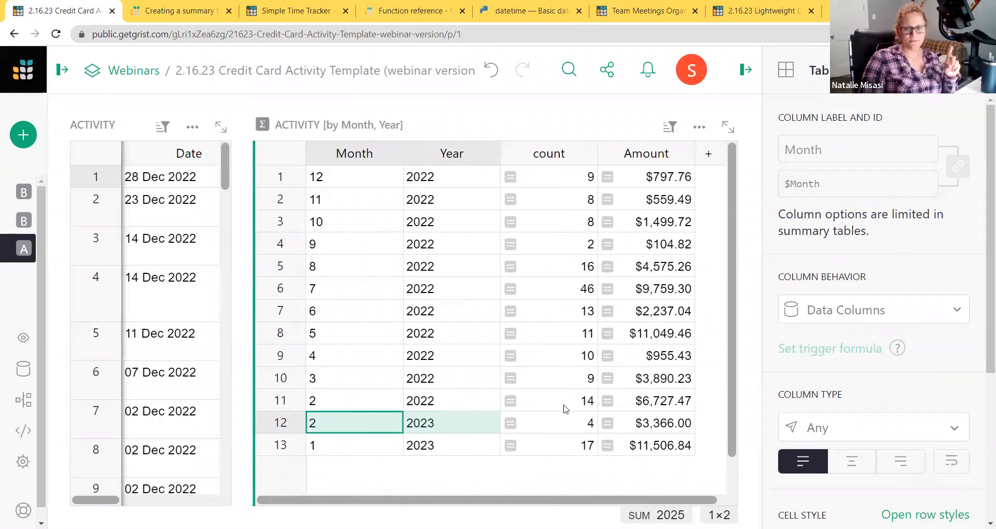
left_click_drag(566, 407, 565, 422)
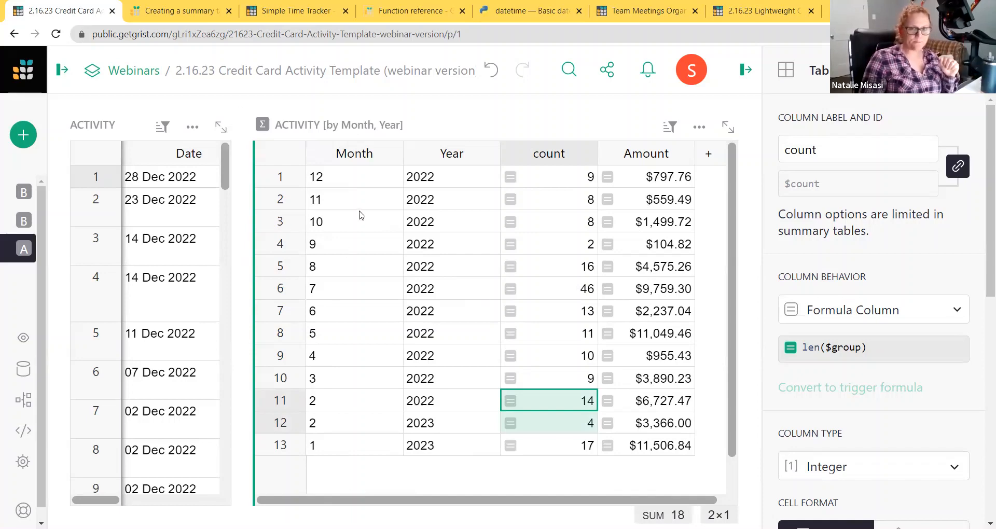
Replace the Month and Year summary widget with a summary table of Activity grouped only by Year
left_click(698, 127)
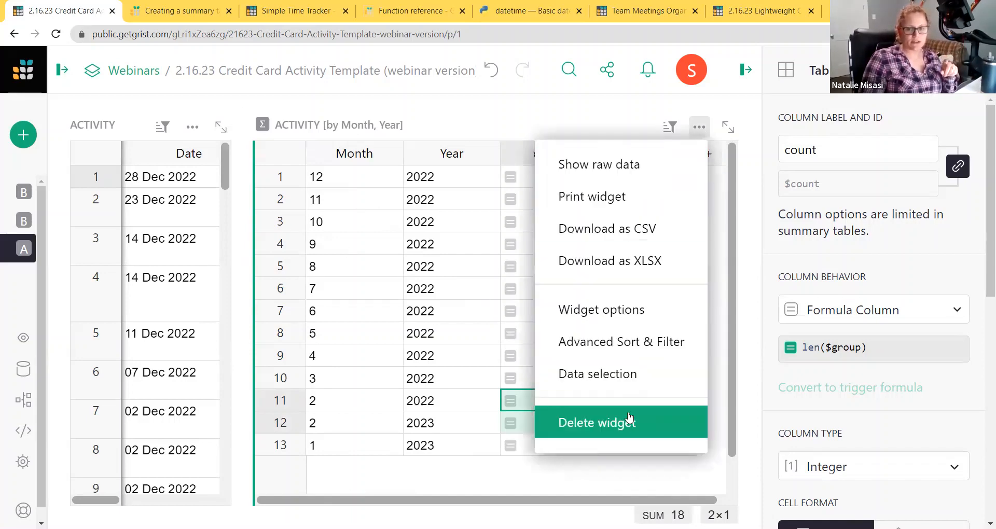
left_click(566, 417)
left_click(30, 146)
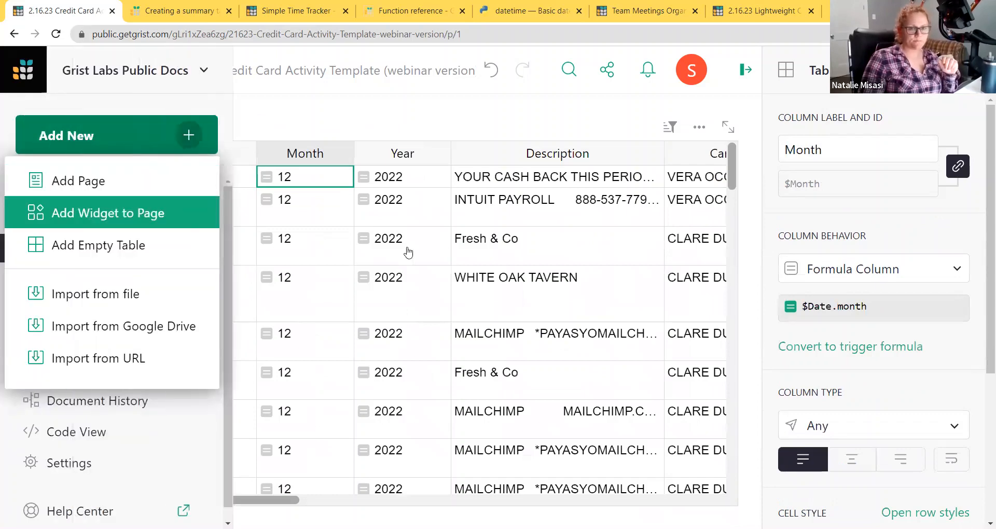
left_click(106, 211)
left_click(627, 175)
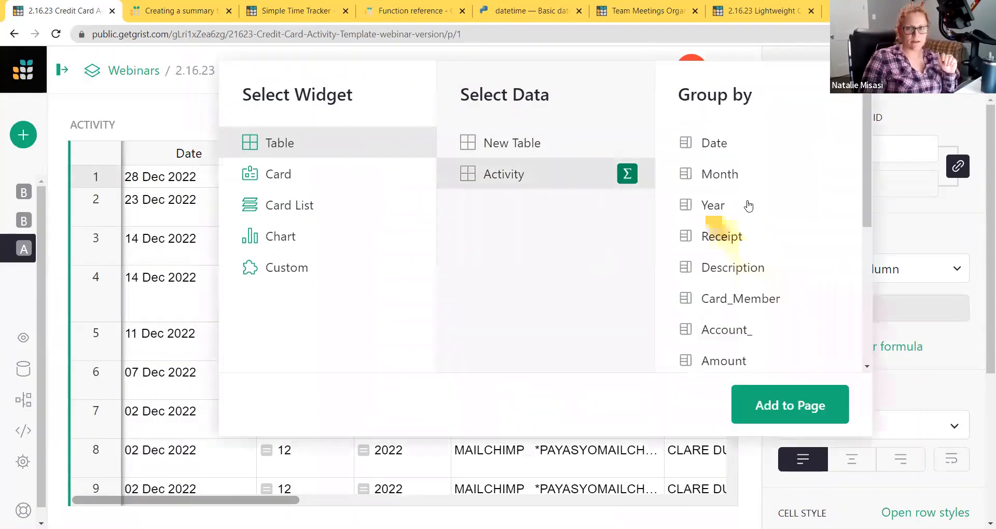
left_click(716, 208)
left_click(777, 418)
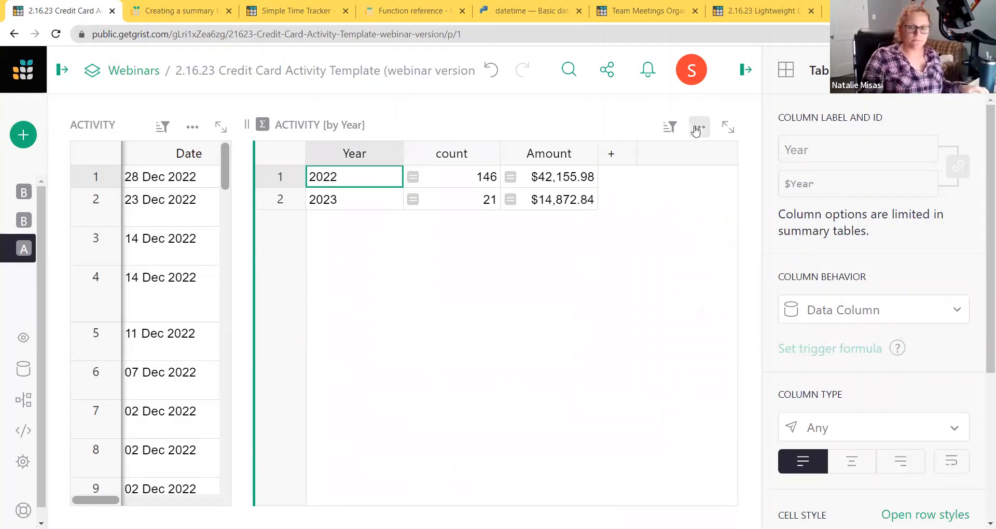
Review the formulas of the Month and Year columns in the second row of the Activity table
double_click(309, 200)
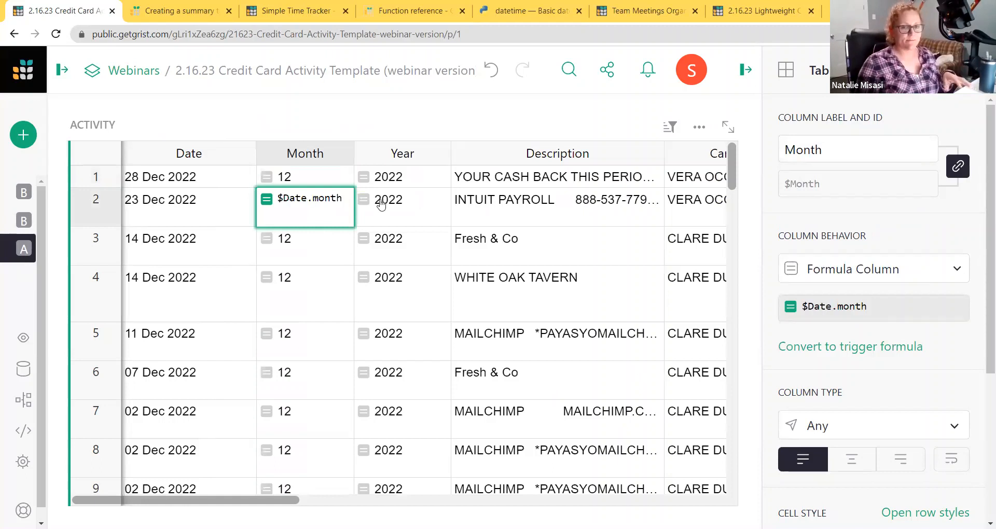
left_click(404, 203)
double_click(403, 202)
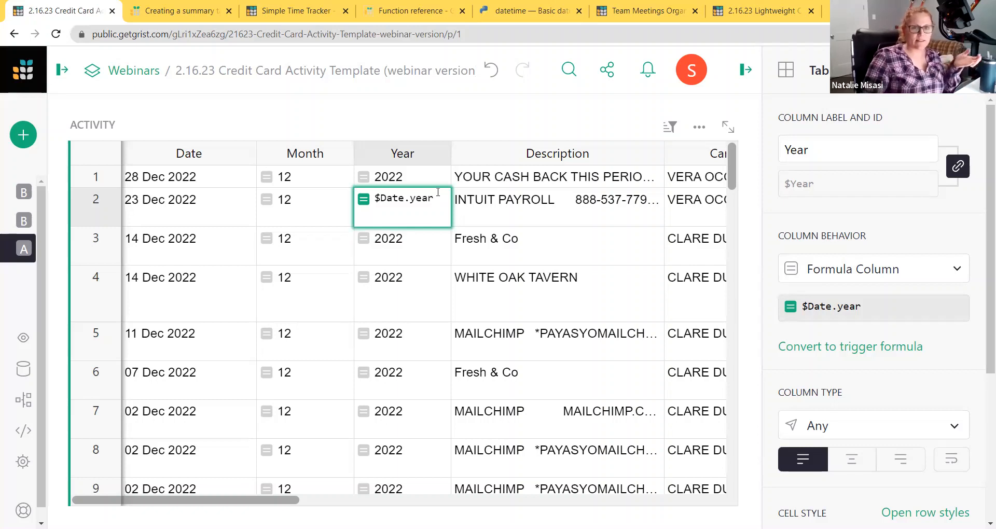
Switch to the Grist Function Reference page and look through the Date category of the functions table
left_click(407, 12)
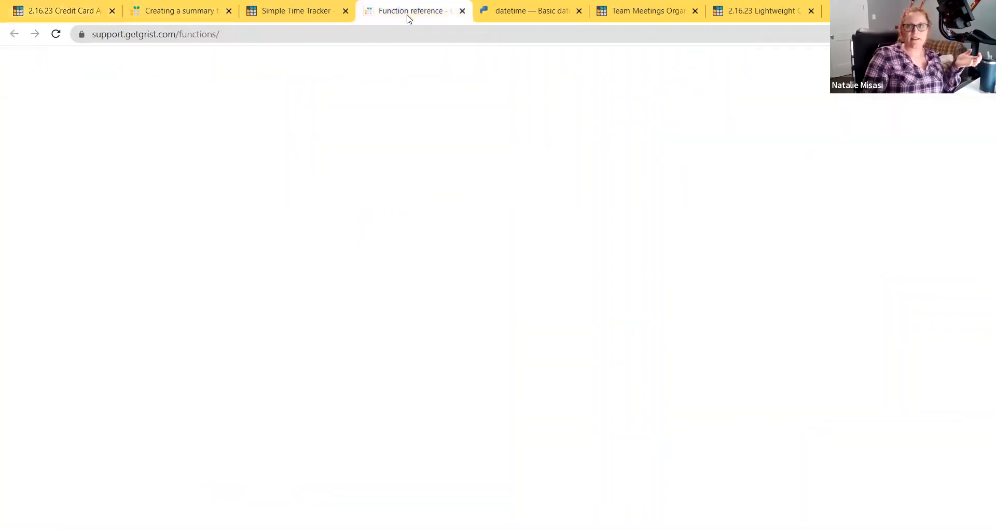
scroll(490, 192, "down", 3)
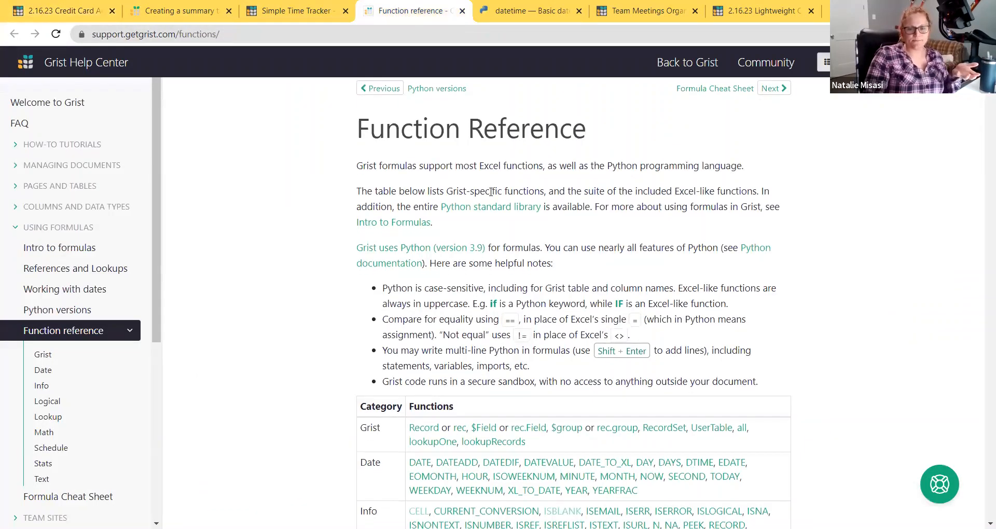
scroll(477, 239, "down", 2)
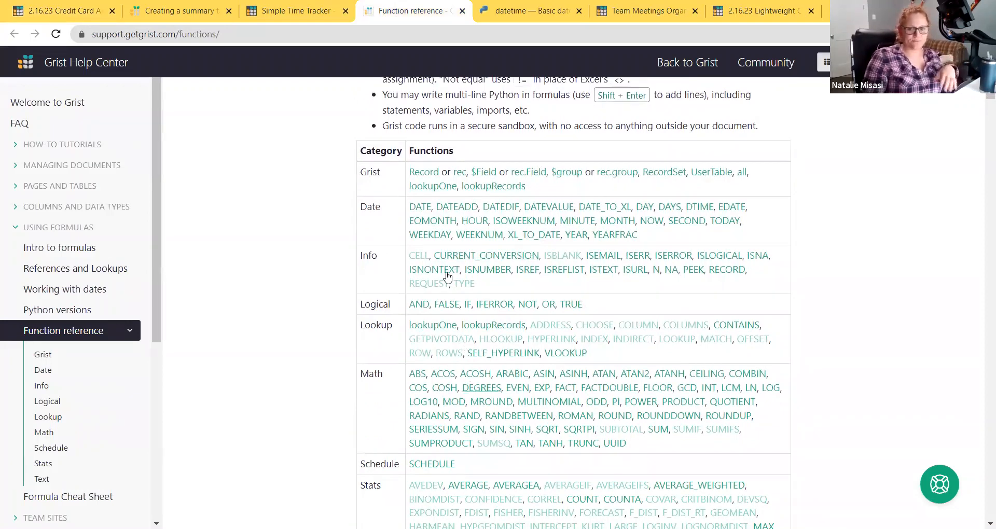
Look through the remaining categories of the functions table and the UserTable class entry in the Grist section
scroll(441, 269, "down", 10)
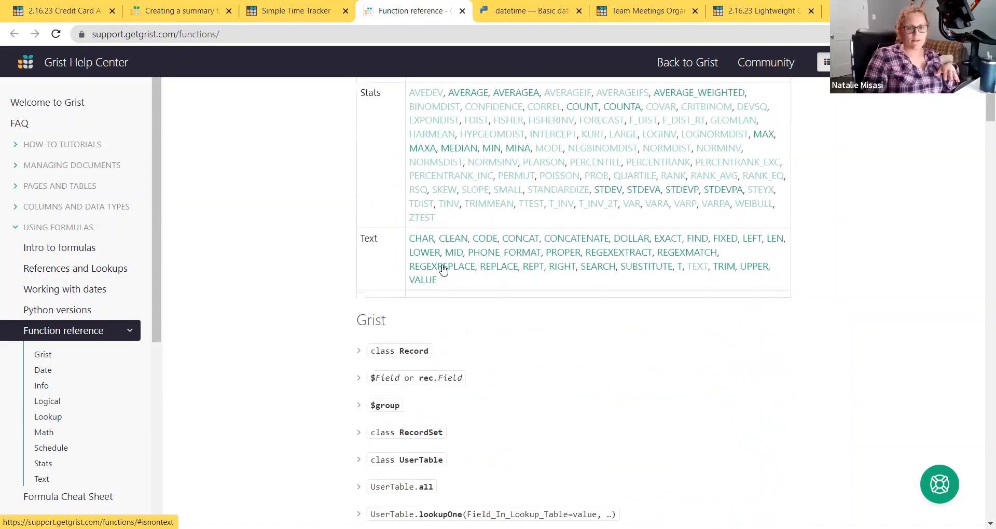
left_click(369, 338)
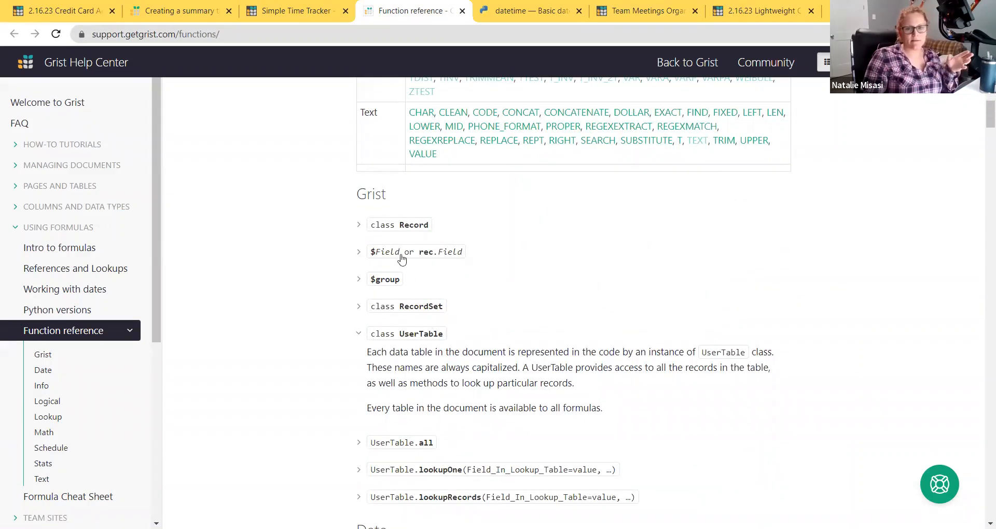
scroll(471, 310, "down", 3)
scroll(469, 309, "up", 6)
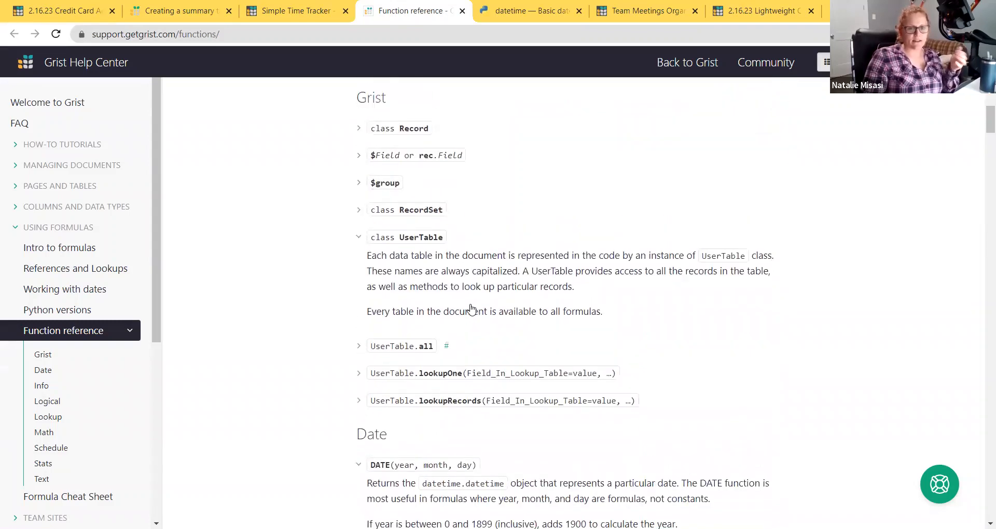
scroll(323, 92, "up", 1)
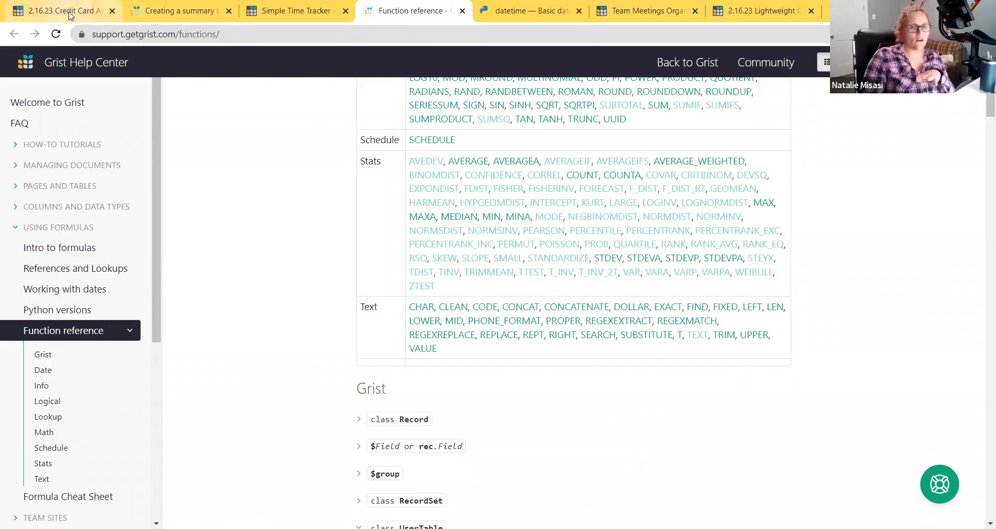
Check the Month column's formula in the Credit Card Activity document, and review the strftime() format codes in the Python datetime documentation
left_click(71, 14)
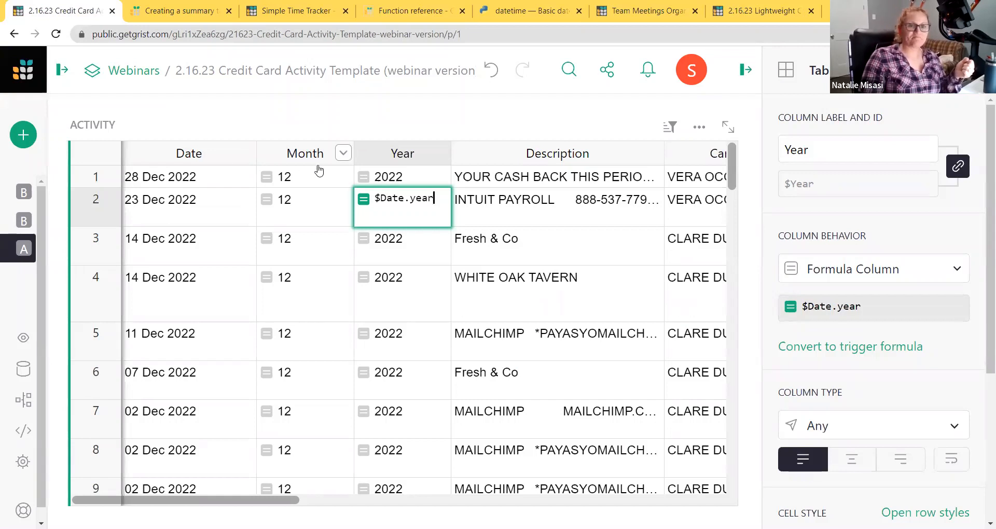
left_click(314, 196)
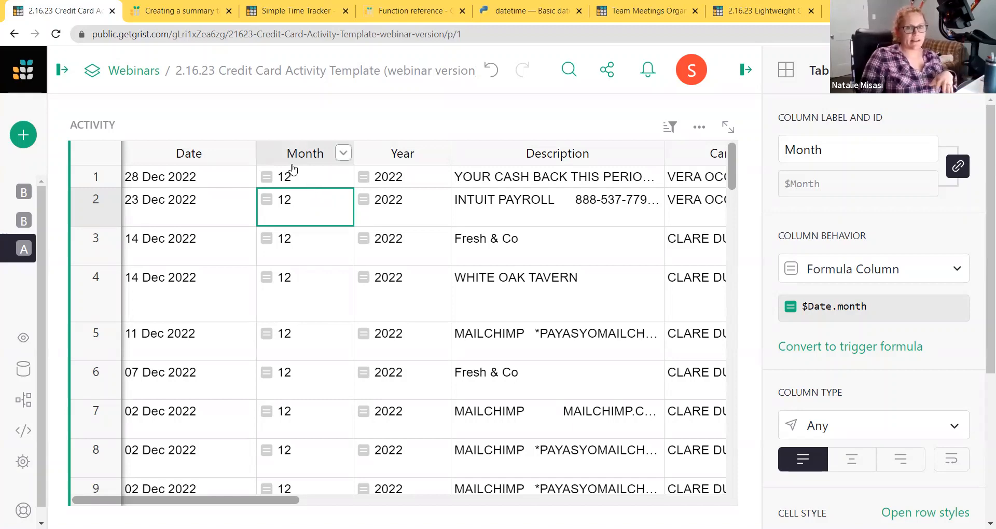
left_click(518, 12)
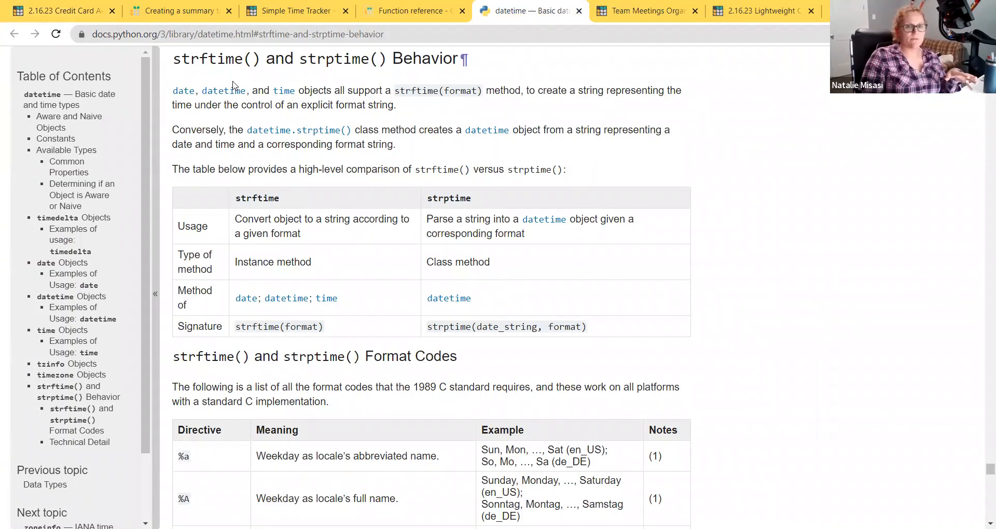
scroll(351, 160, "down", 6)
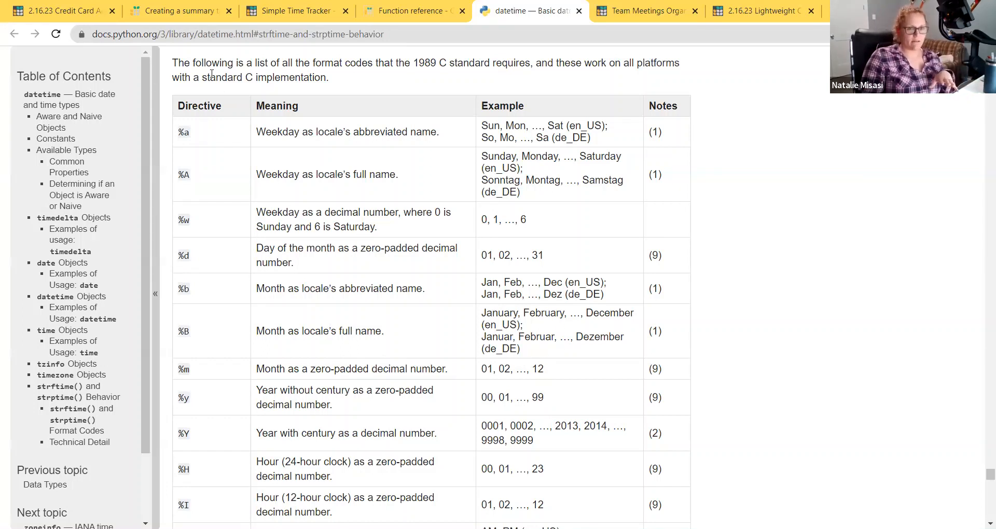
Return to the Credit Card Activity document and insert a column named Month-Year directly before the Month column
left_click(59, 12)
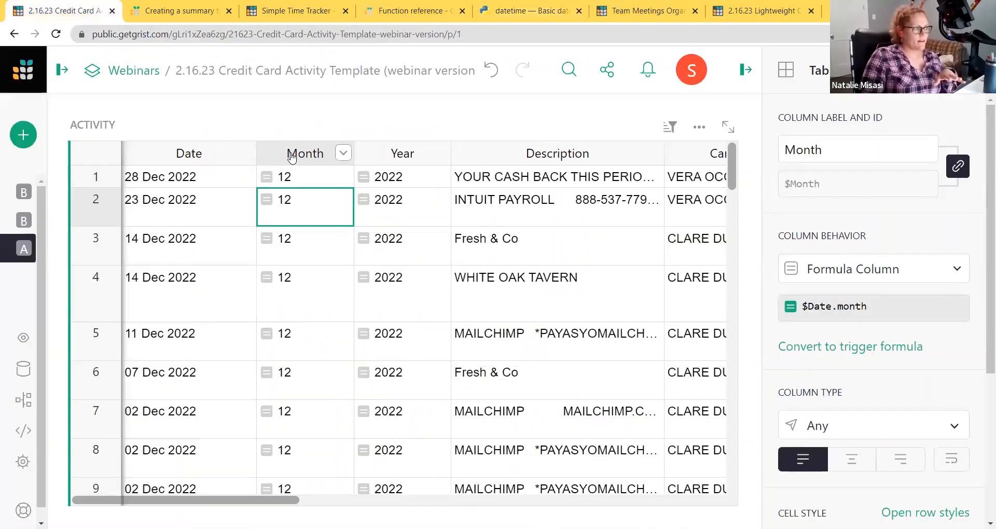
left_click(343, 153)
left_click(398, 441)
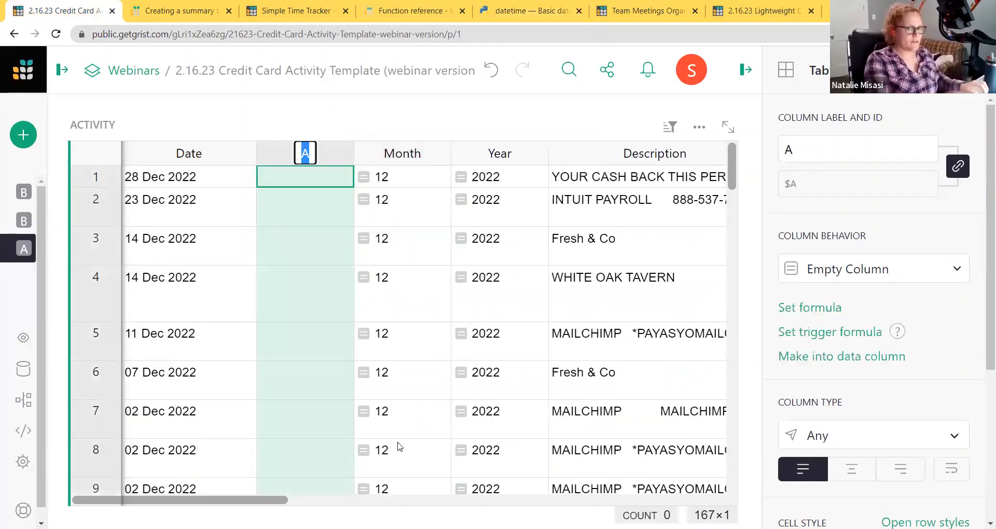
type("Monthj")
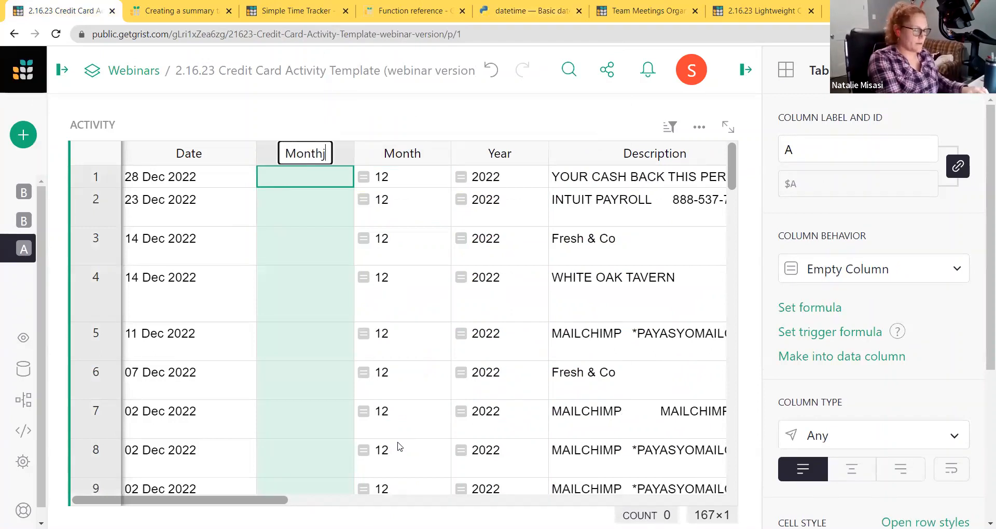
key("BackSpace")
type("-Year")
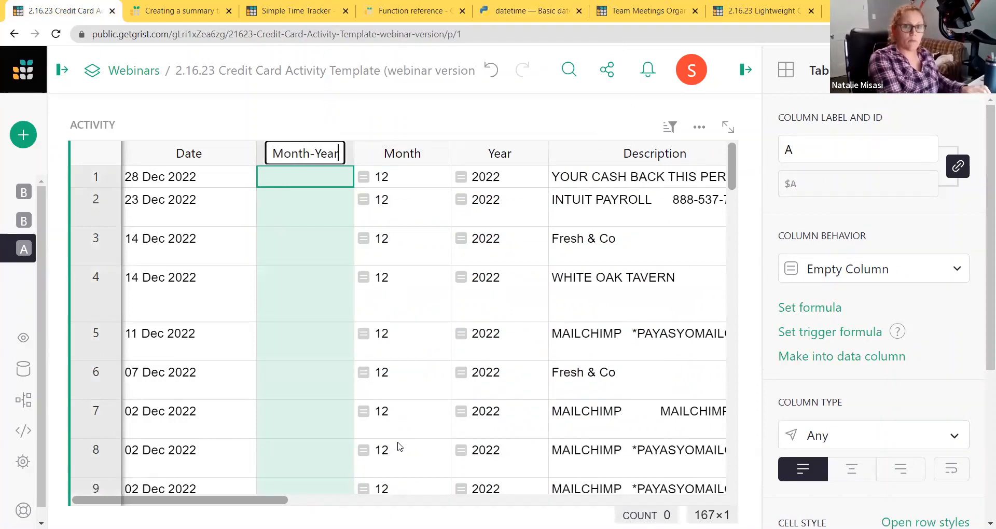
key("Return")
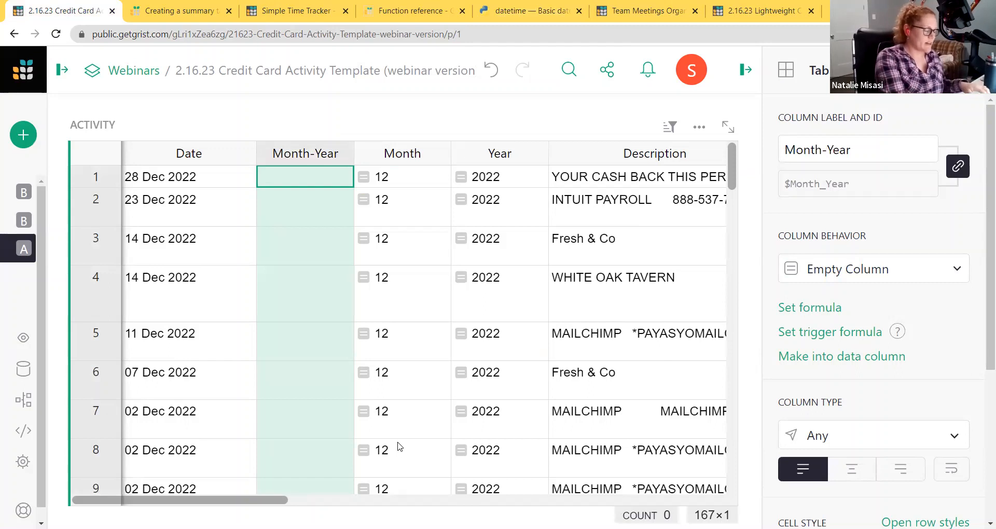
Start the Month-Year column's formula with $Date.strftime(, leaving its format argument open
key("=")
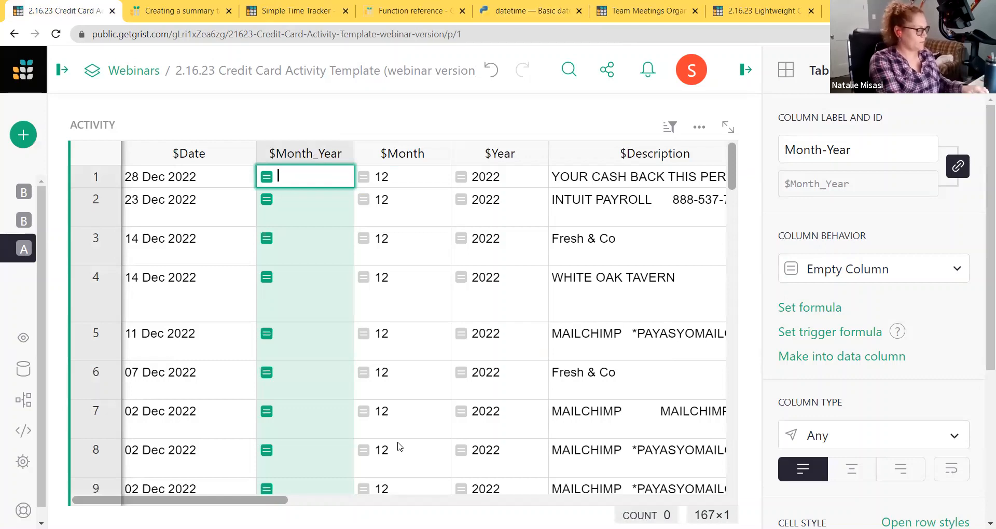
type("$Date")
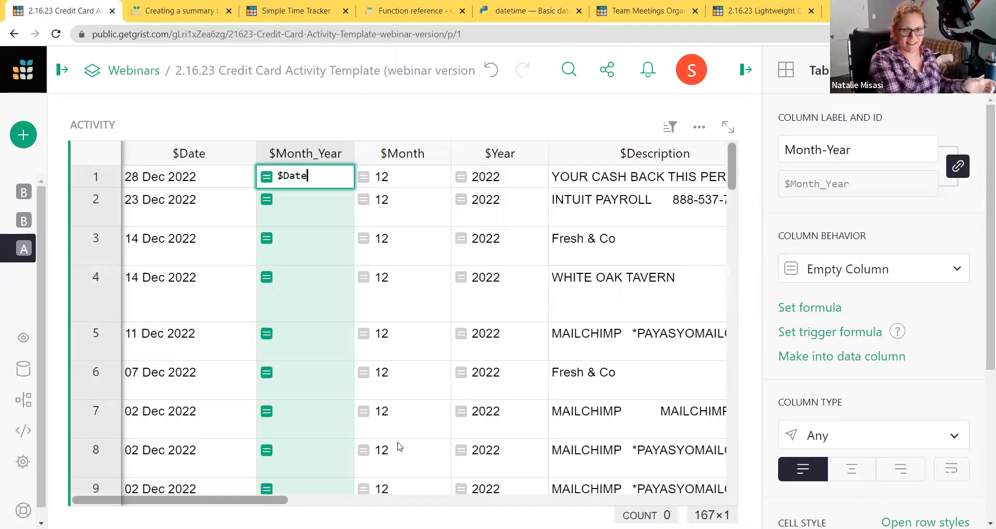
type(".str")
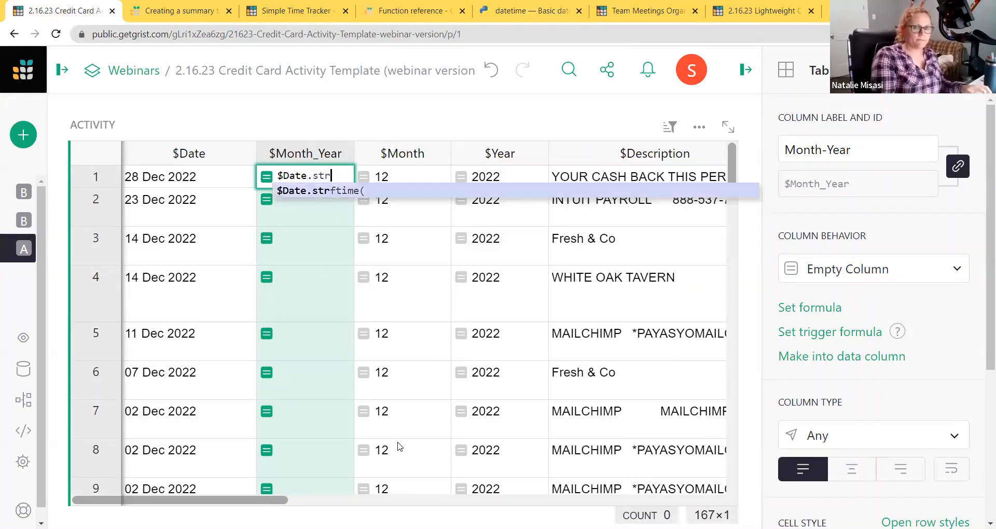
key("Tab")
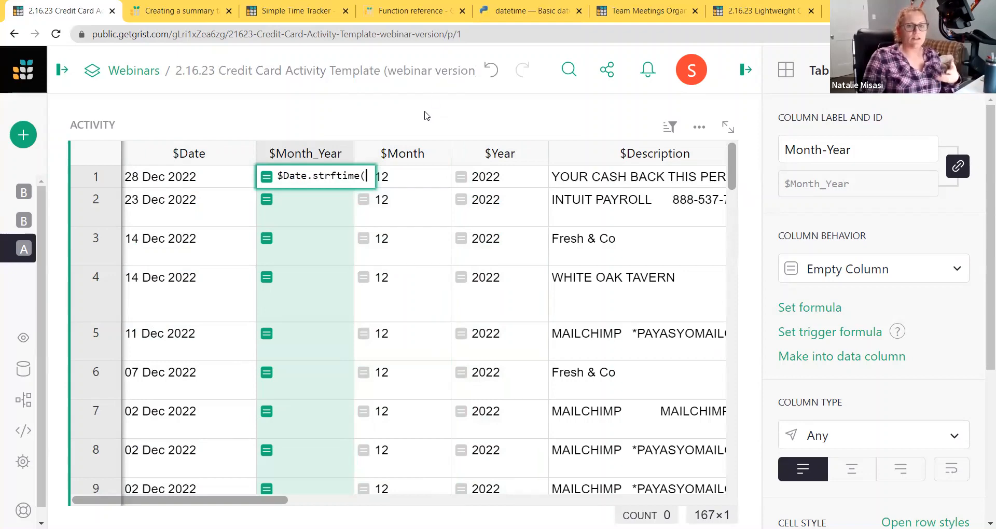
Look up the zero-padded month directive %m and the year-with-century directive %Y in the Python datetime format codes
left_click(527, 15)
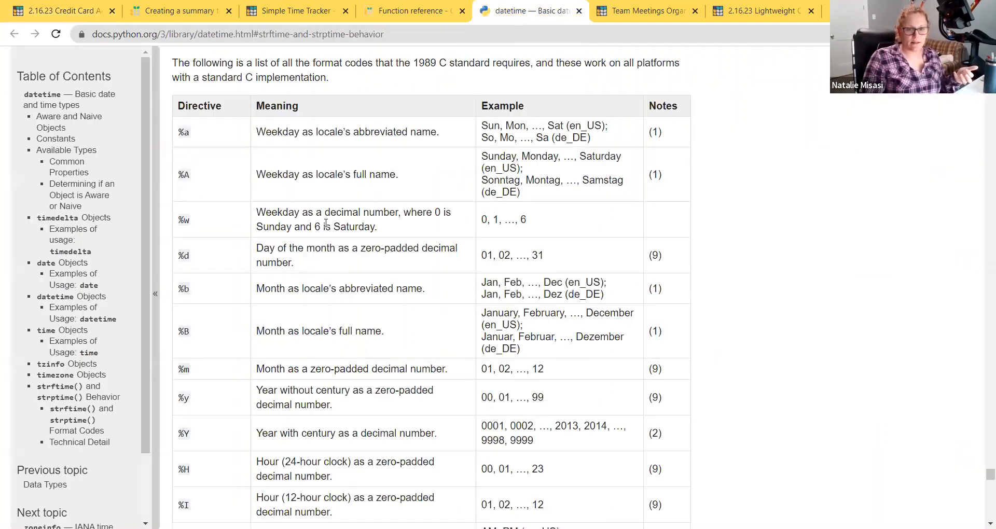
scroll(326, 223, "down", 3)
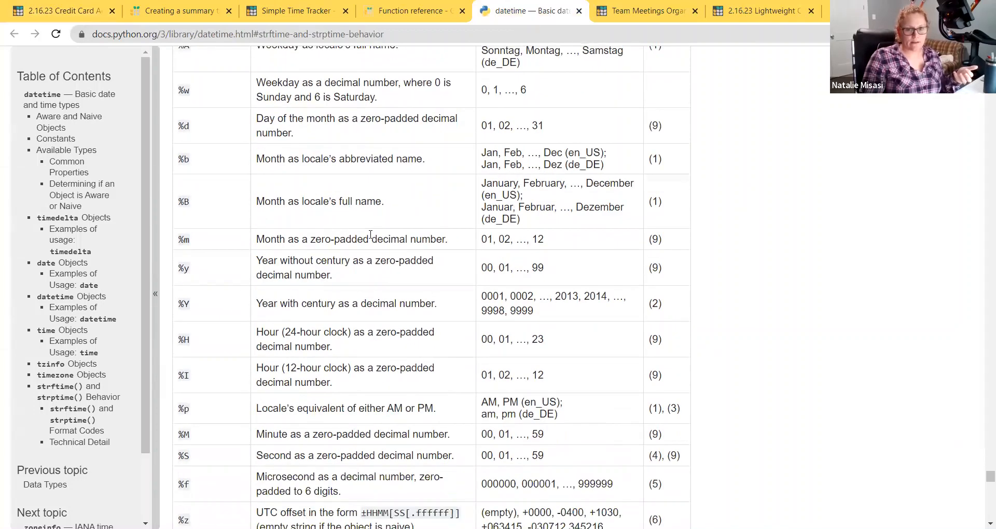
left_click_drag(449, 239, 256, 239)
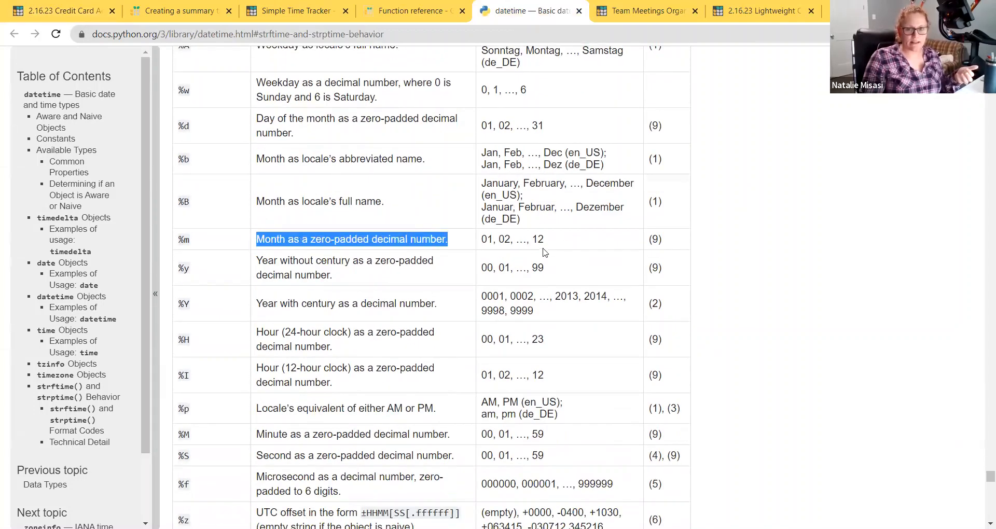
left_click_drag(546, 240, 479, 244)
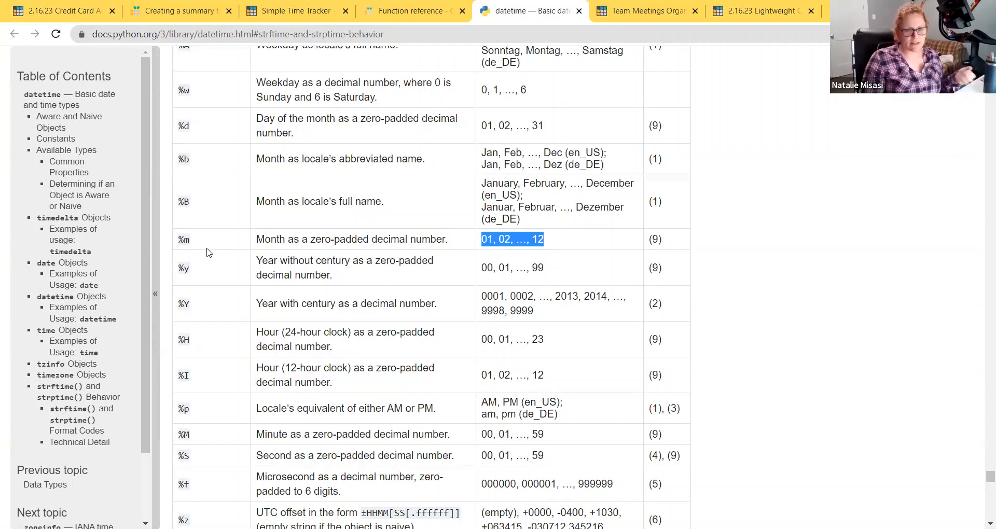
left_click_drag(191, 244, 185, 242)
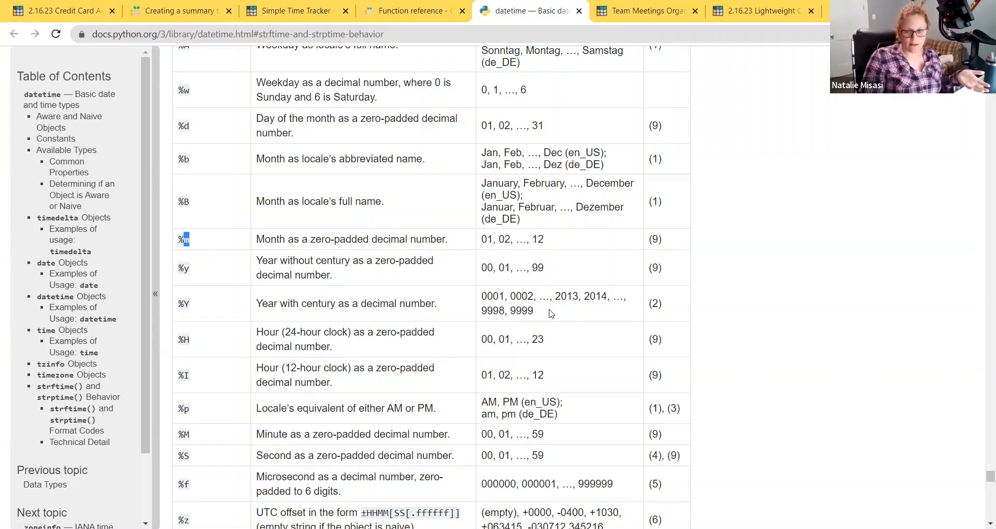
left_click_drag(451, 310, 273, 311)
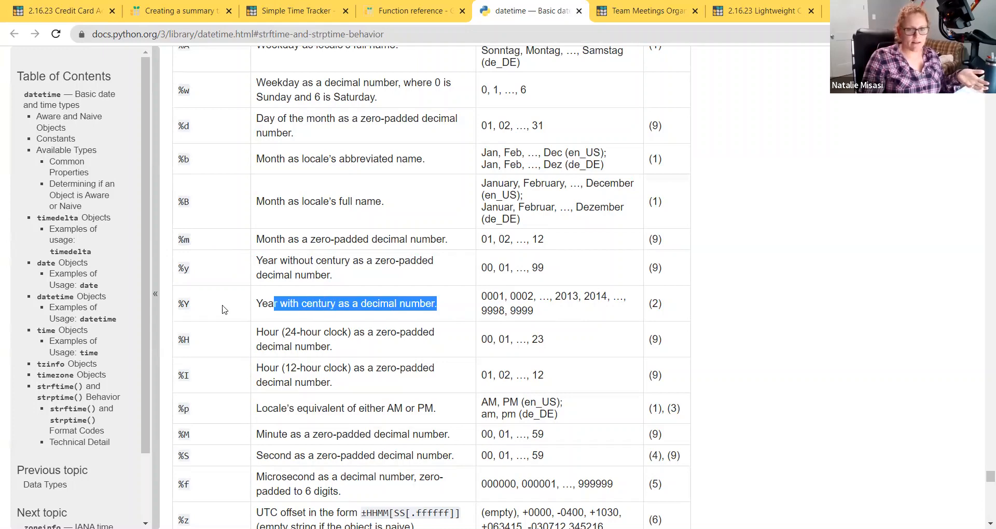
left_click_drag(190, 305, 186, 305)
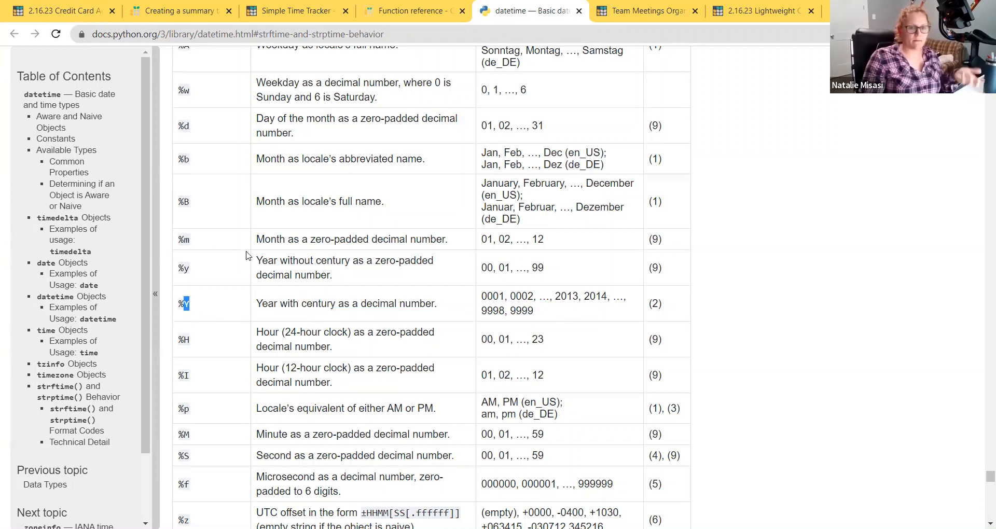
Return to the Credit Card Activity document and complete the Month-Year column's formula as $Date.strftime("%m-%Y")
left_click(59, 10)
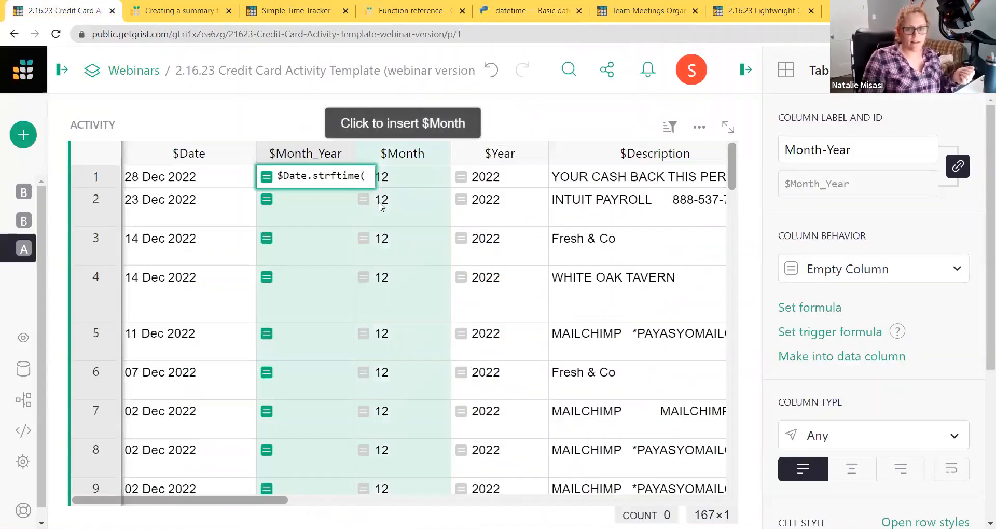
type("\"")
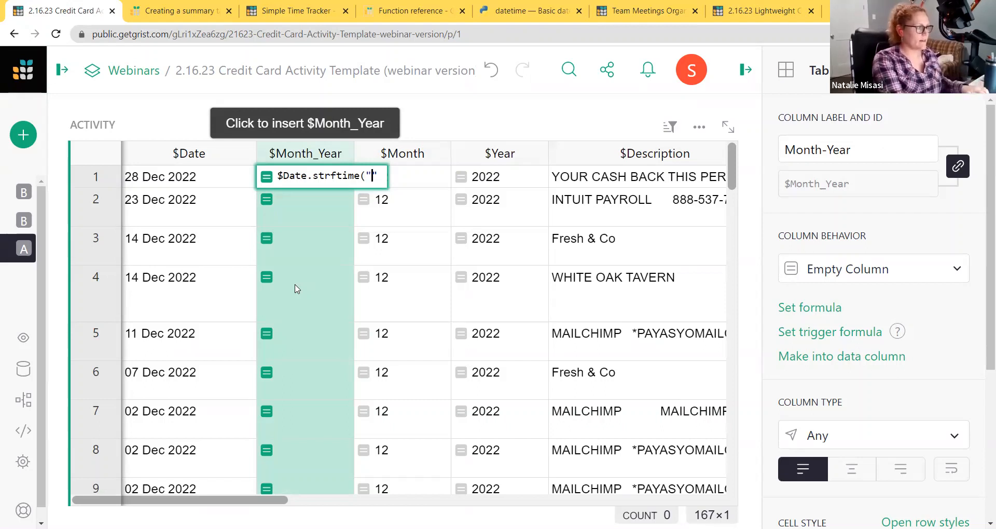
type("%m")
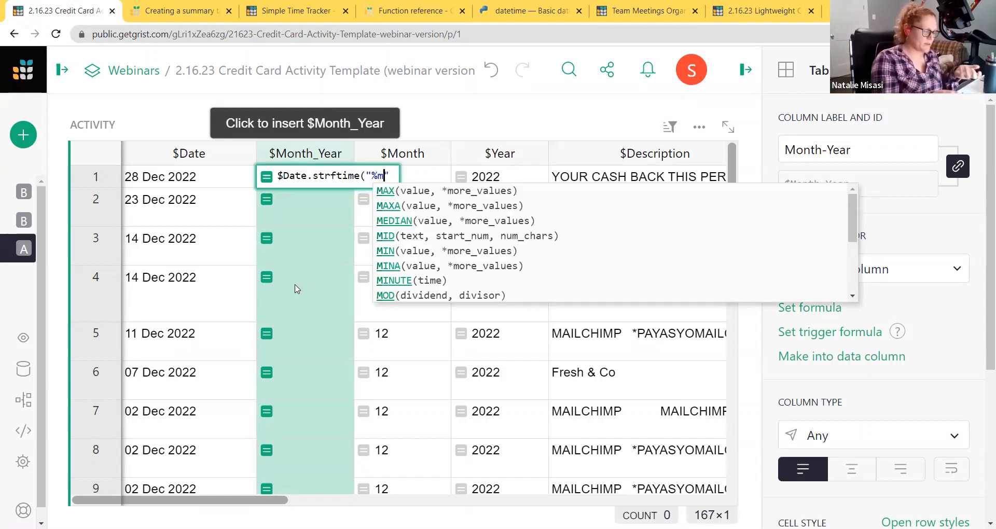
type("-")
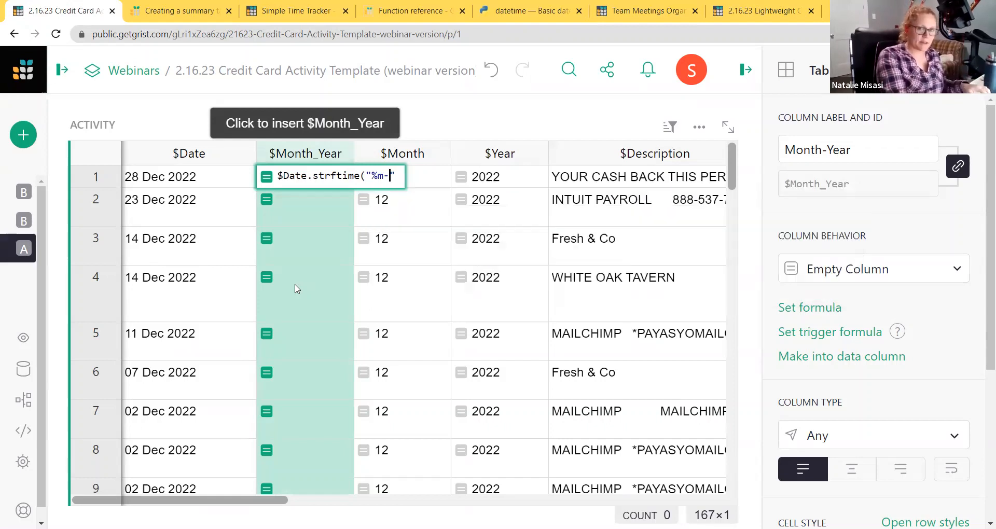
type("%Y)")
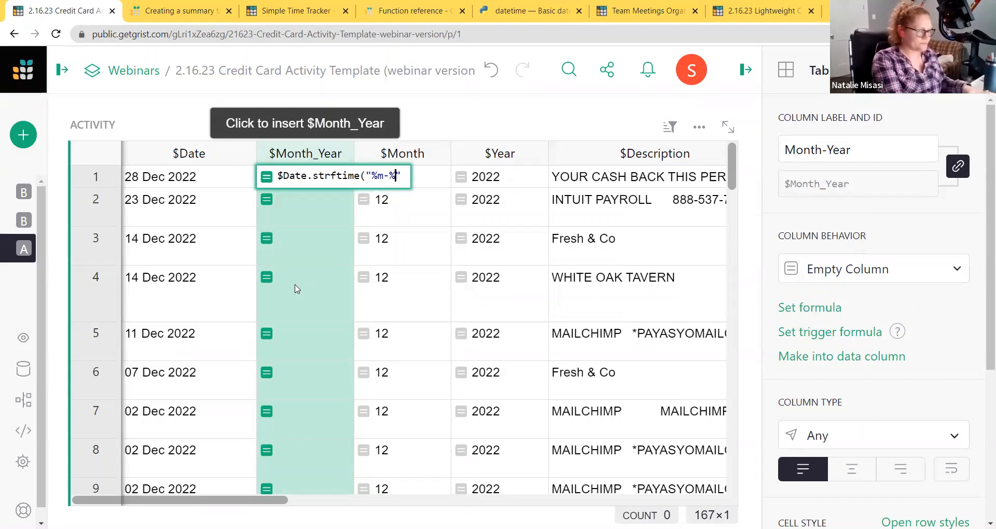
type("\"")
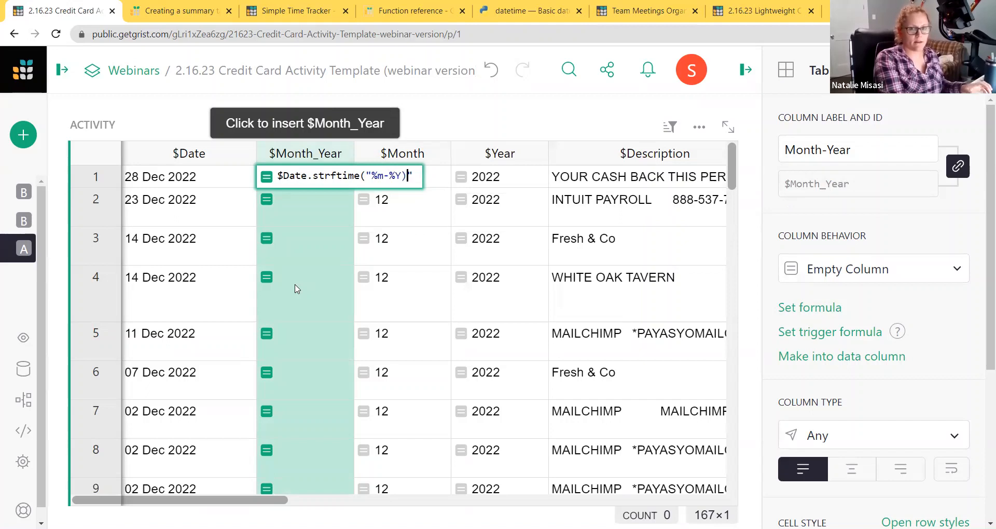
key("BackSpace")
key("Right")
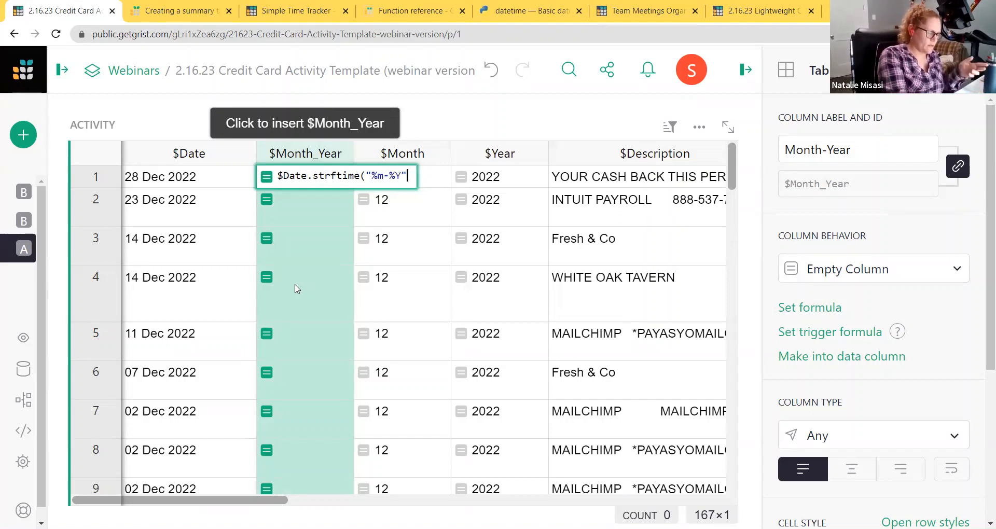
type(")")
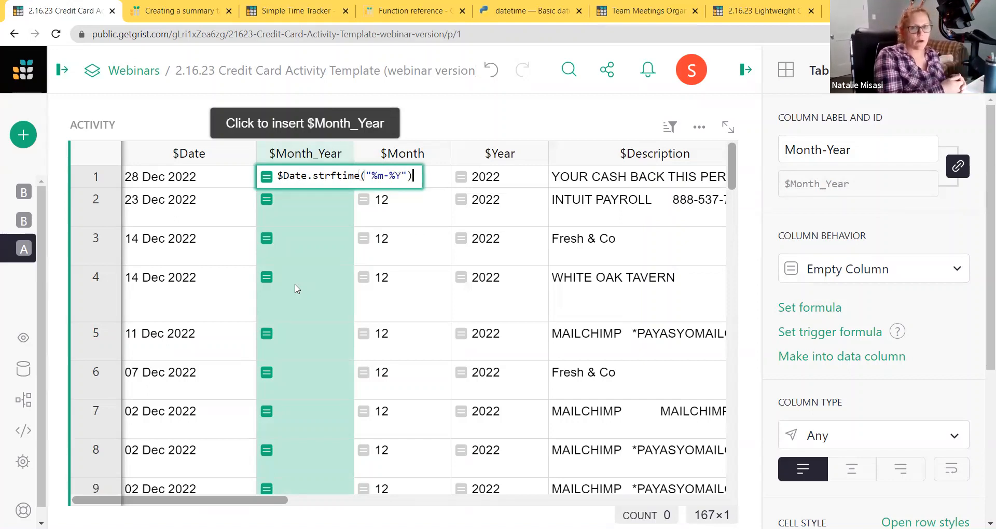
key("Return")
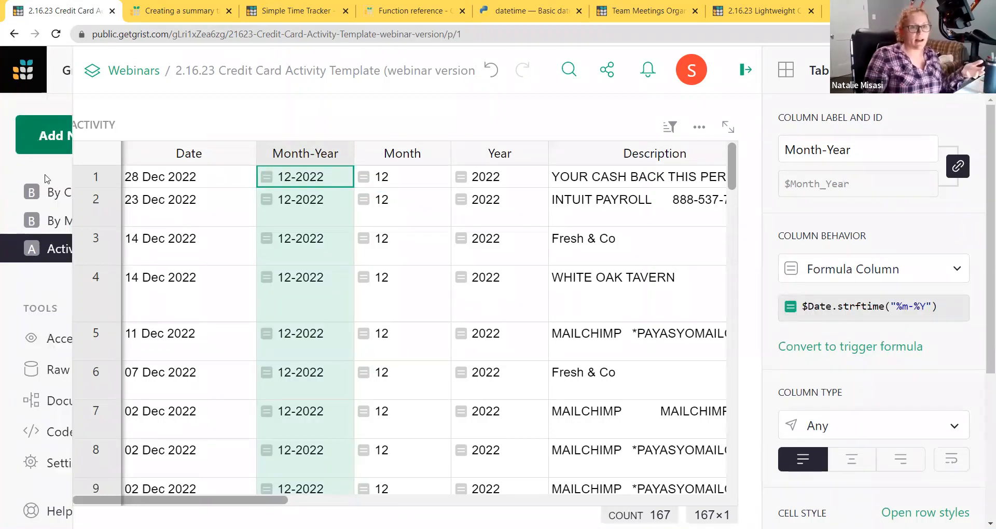
Add a summary table of Activity grouped by Month-Year to the page
left_click(26, 135)
left_click(119, 213)
left_click(638, 173)
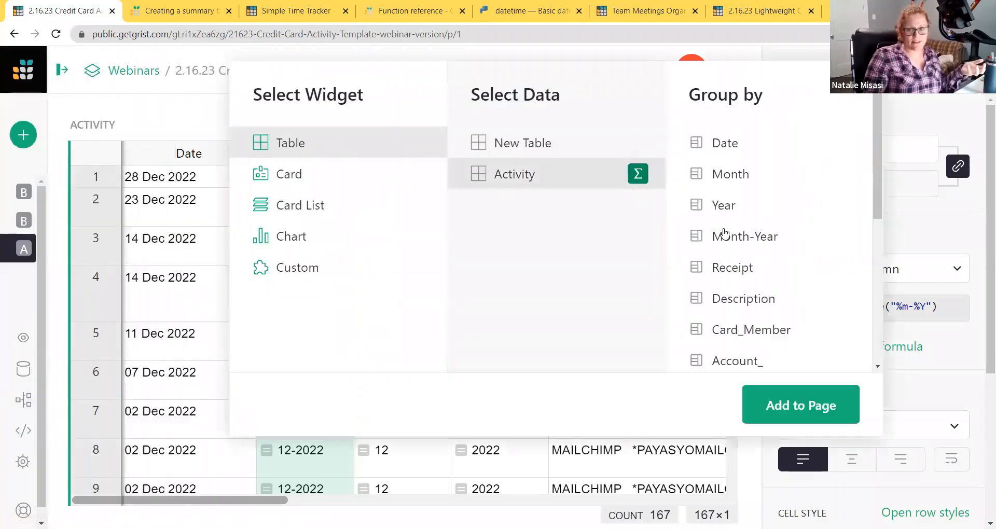
left_click(756, 233)
left_click(786, 412)
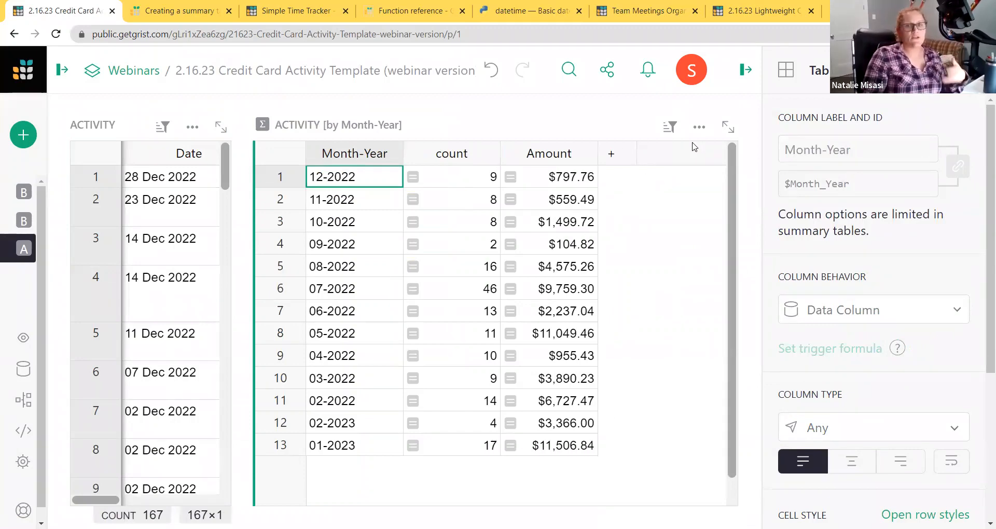
Delete the Activity summary table grouped by Month-Year from the page
left_click(699, 126)
left_click(641, 421)
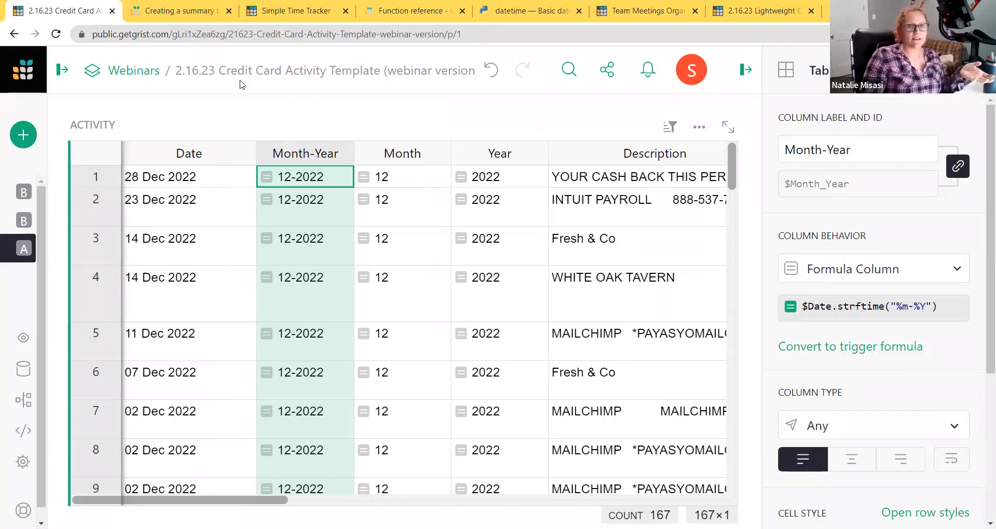
Switch to the Simple Time Tracker document and insert a column named Time directly after Start Date and Time
left_click(282, 16)
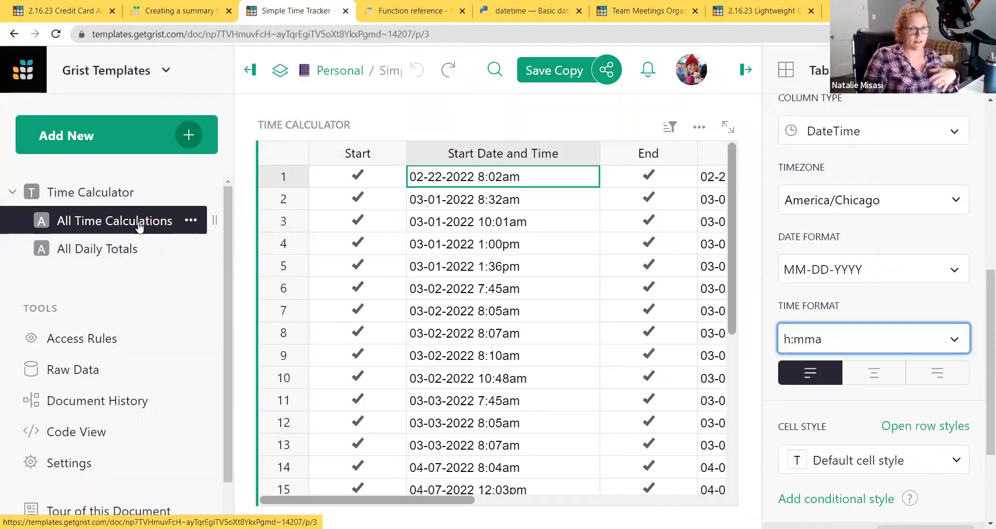
left_click(249, 70)
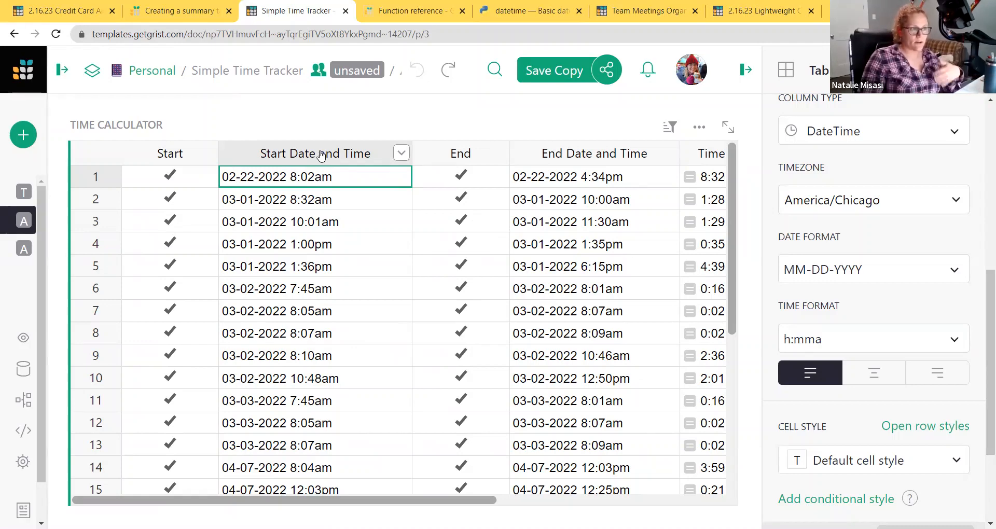
right_click(442, 162)
left_click(547, 485)
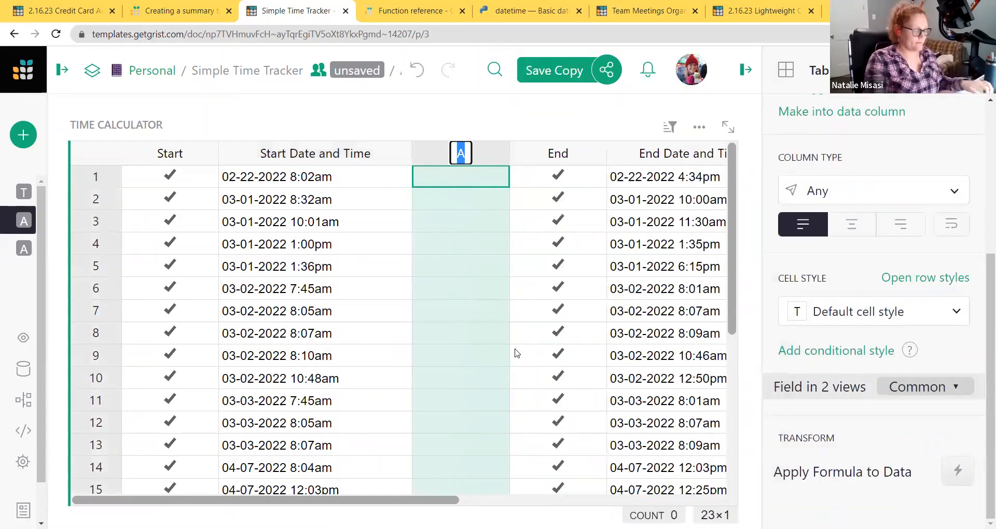
type("Time")
key("Return")
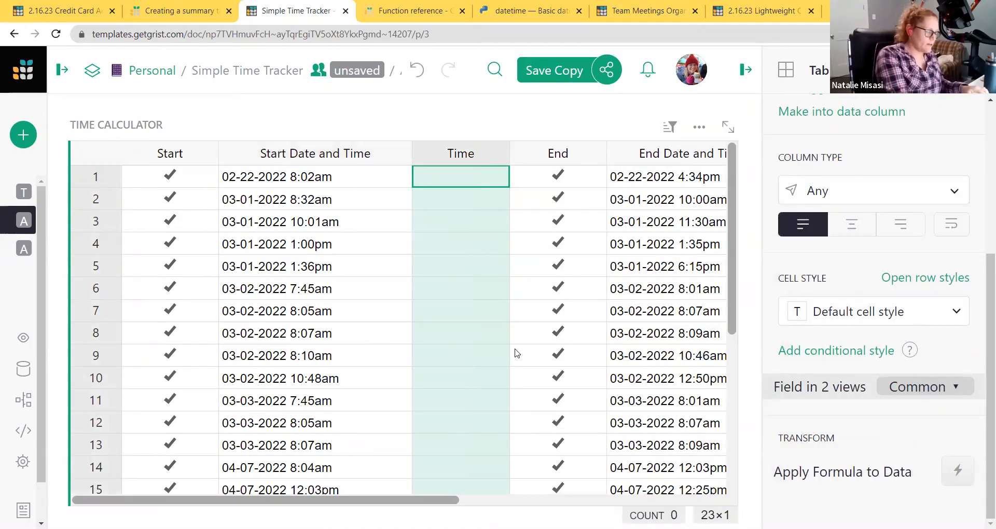
Start the Time column's formula with $Start_Date_and_Time.strftime(, leaving its format argument open
key("equal")
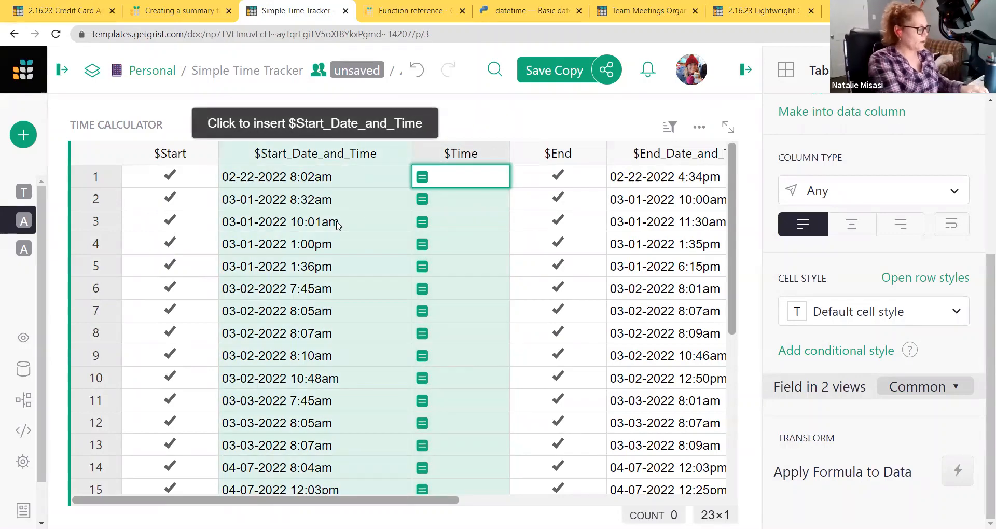
type("$St")
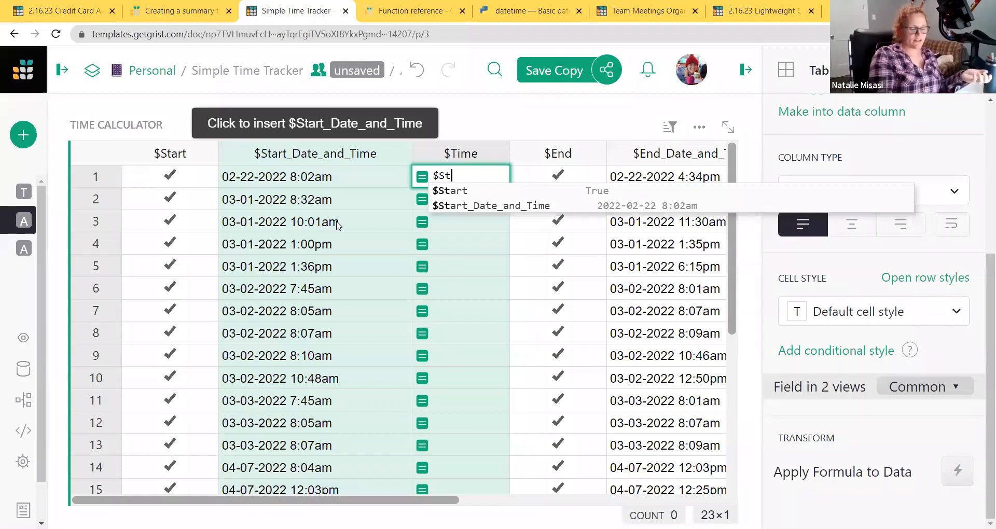
key("Down")
key("Down")
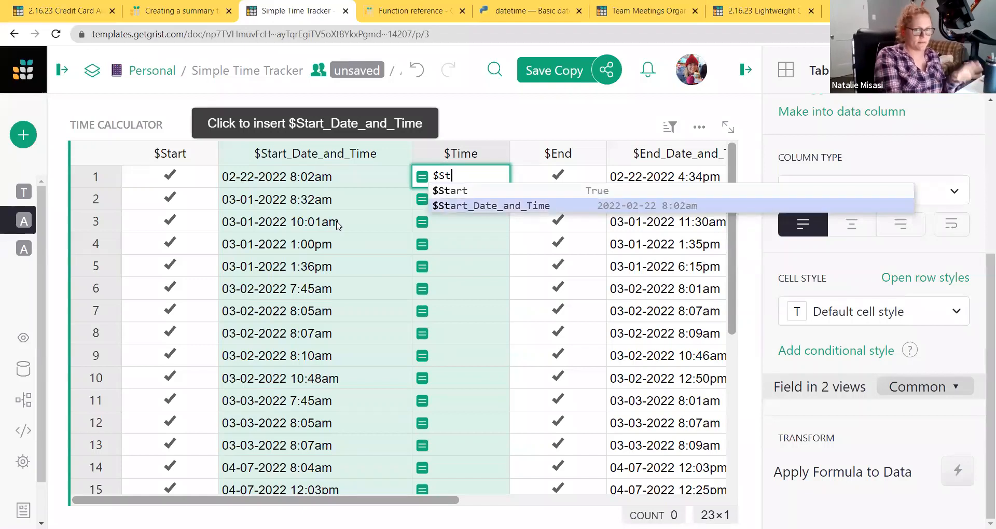
key("Return")
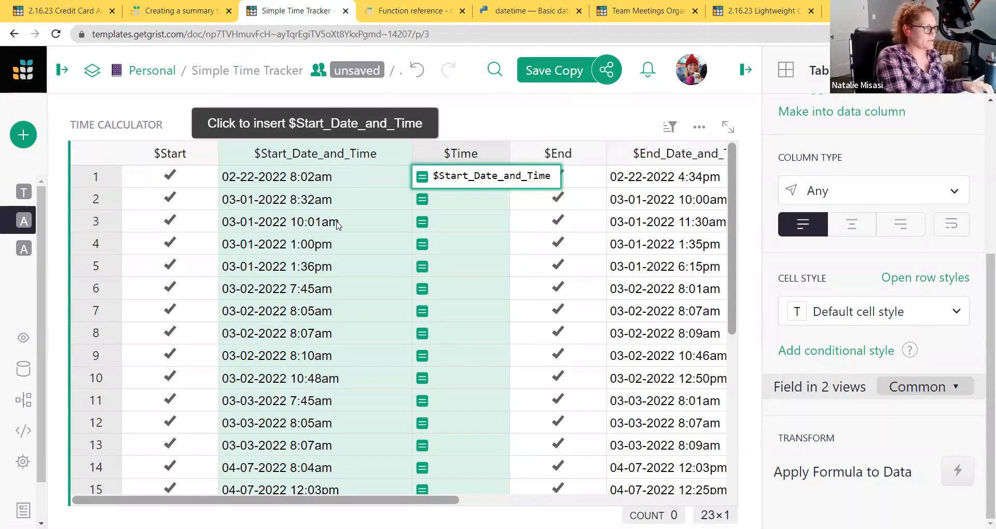
type(".")
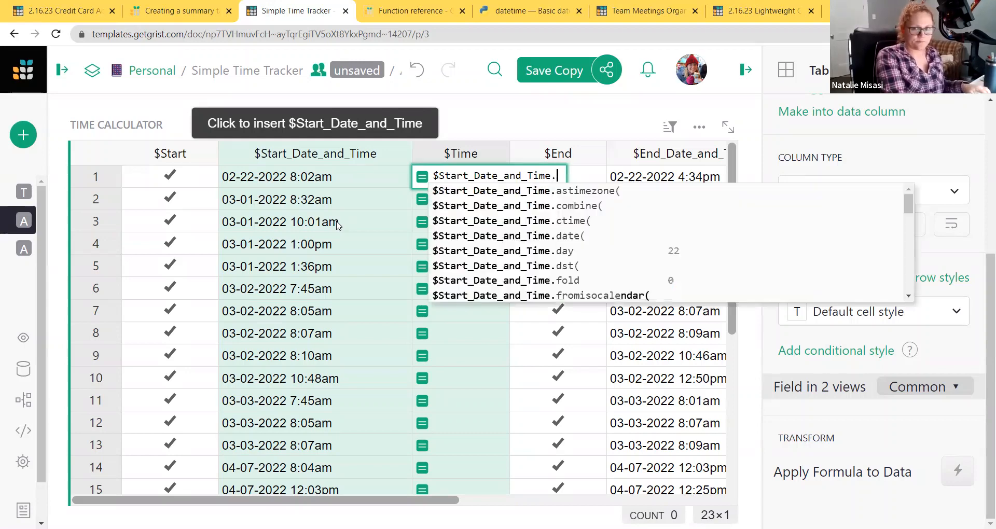
type("strf")
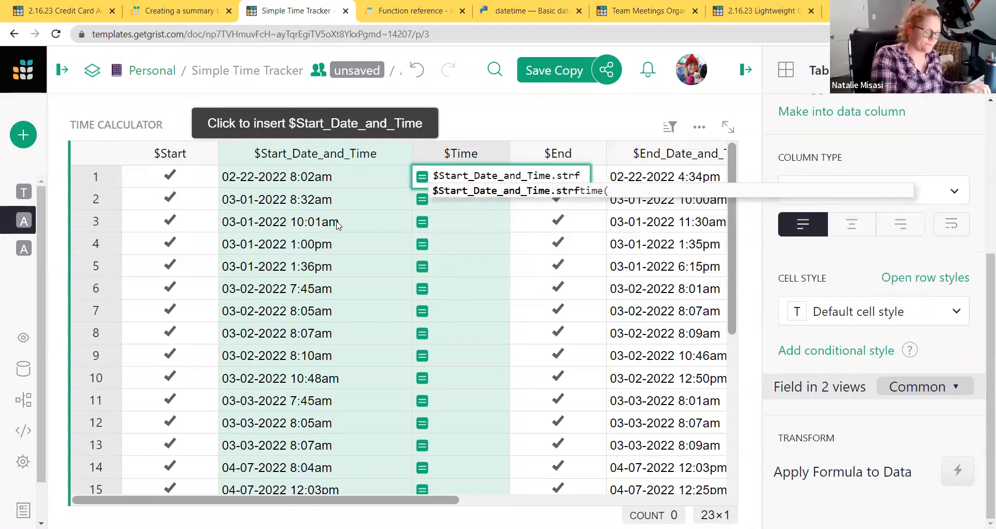
key("Return")
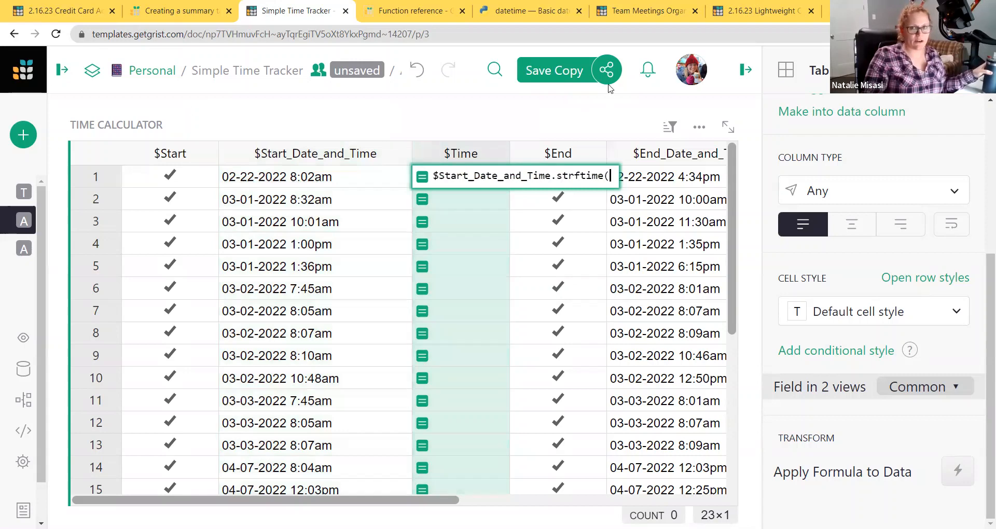
Look up the 12-hour clock directive %I and the minute directive %M in the Python datetime format codes
left_click(513, 21)
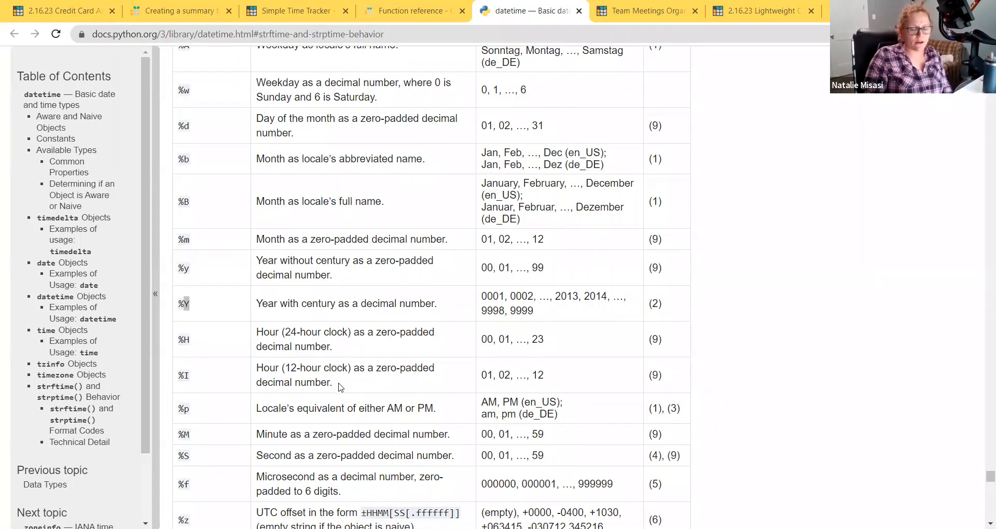
left_click(216, 380)
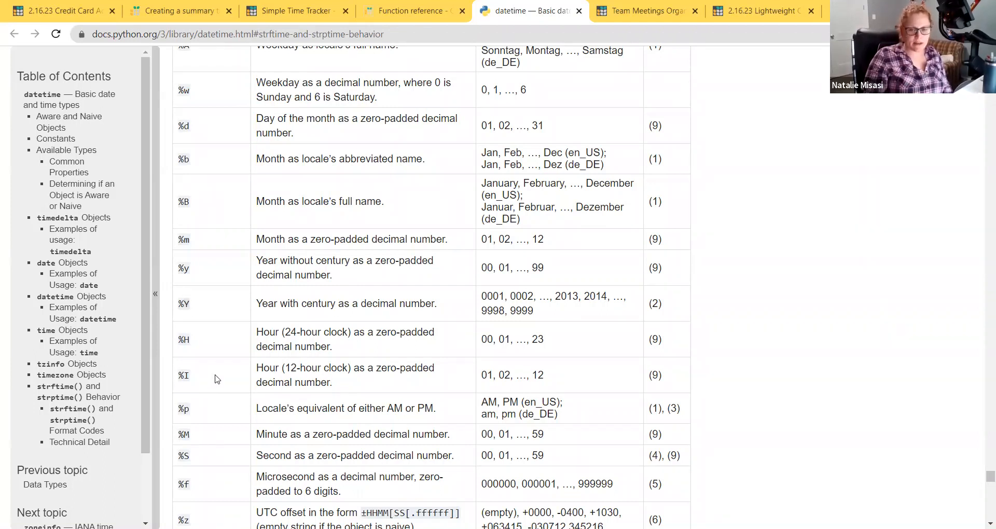
left_click_drag(191, 435, 178, 435)
left_click(216, 438)
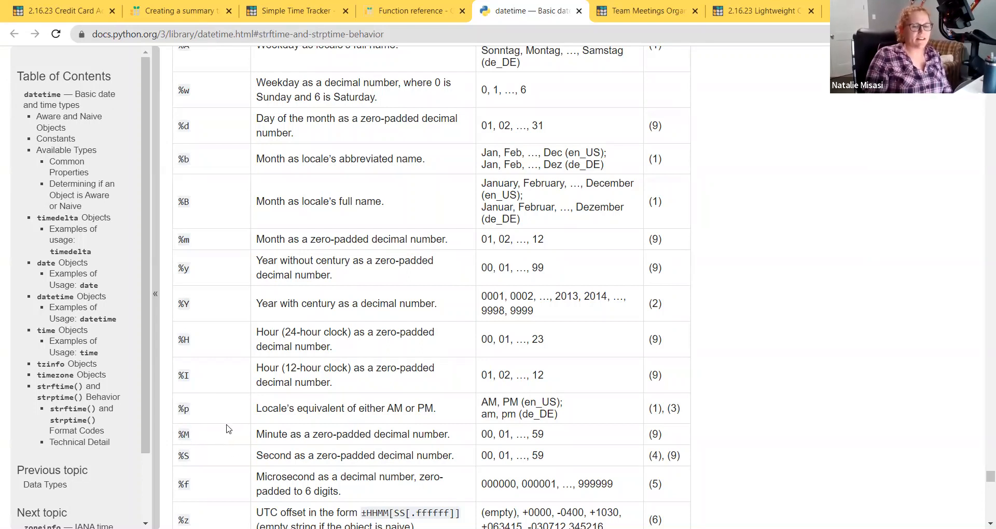
Look up the %p (AM/PM) and %Z (time zone name) format codes in the datetime documentation
left_click_drag(186, 418, 179, 417)
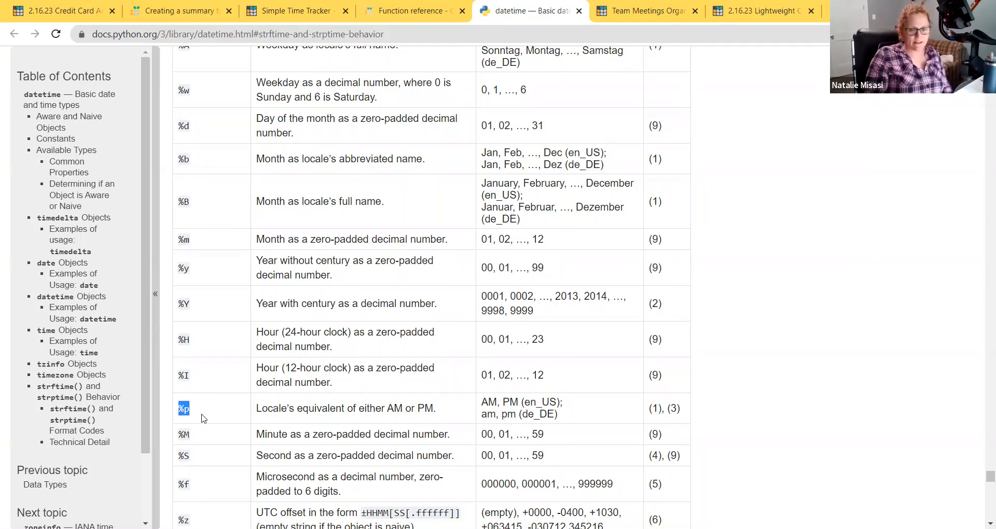
scroll(234, 415, "down", 1)
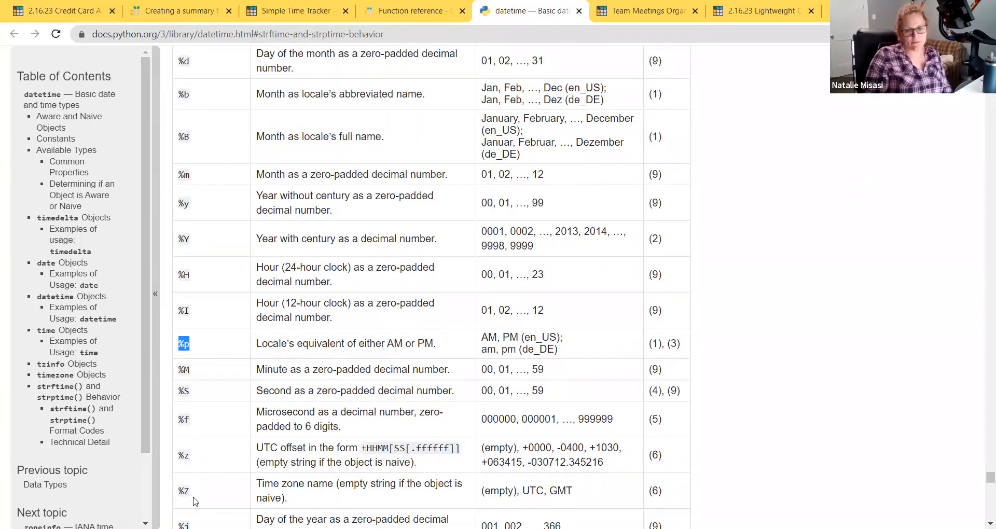
left_click_drag(191, 495, 179, 496)
left_click(215, 490)
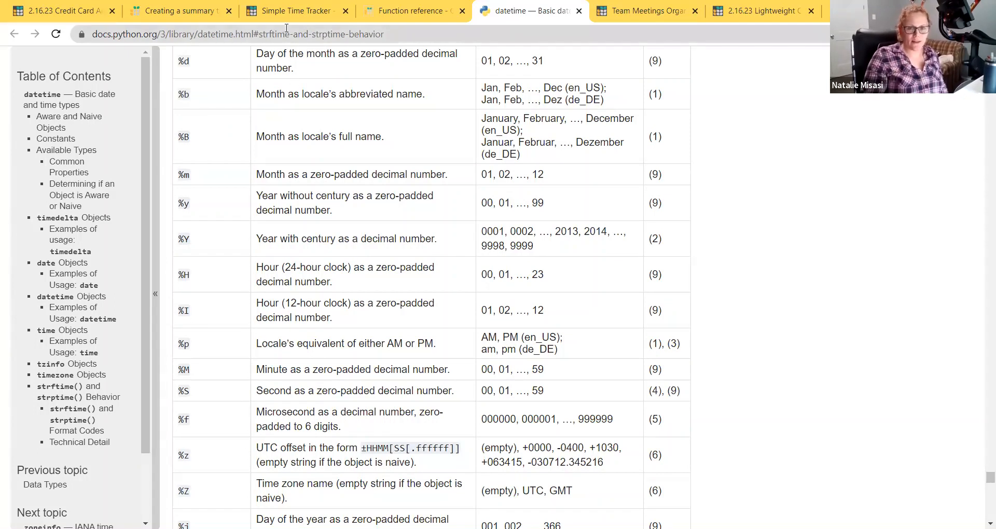
Switch to the Simple Time Tracker document and complete the Time column formula as $Start_Date_and_Time.strftime("%I:%M %p %Z")
mouse_move(284, 21)
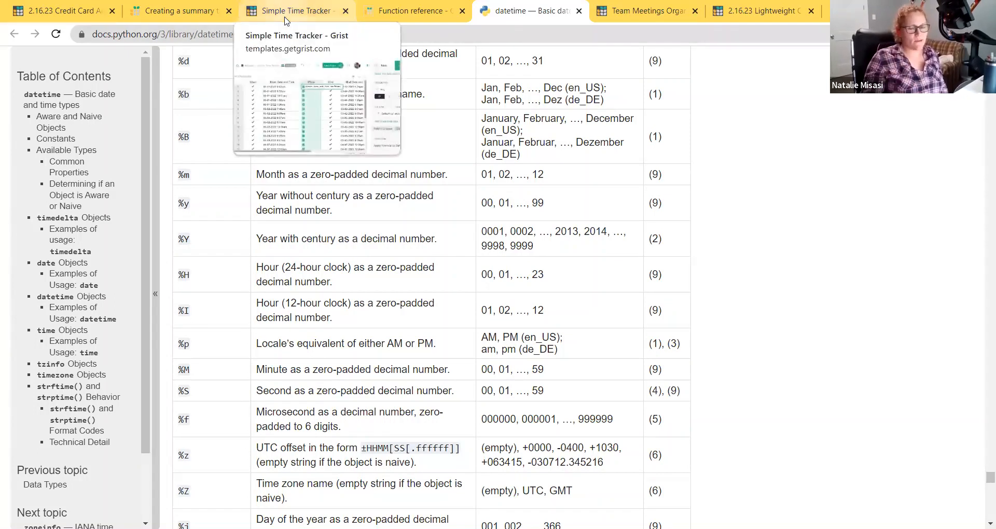
left_click(284, 21)
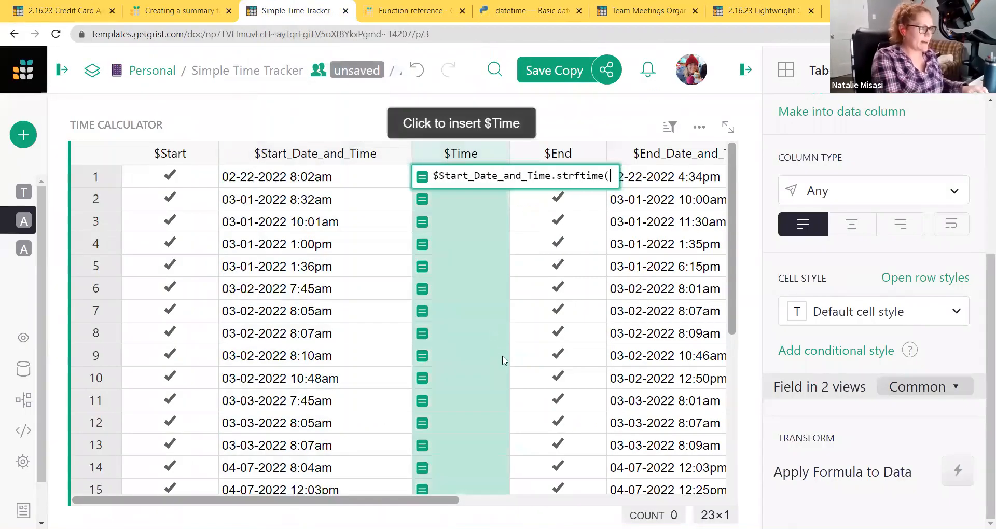
type("\"")
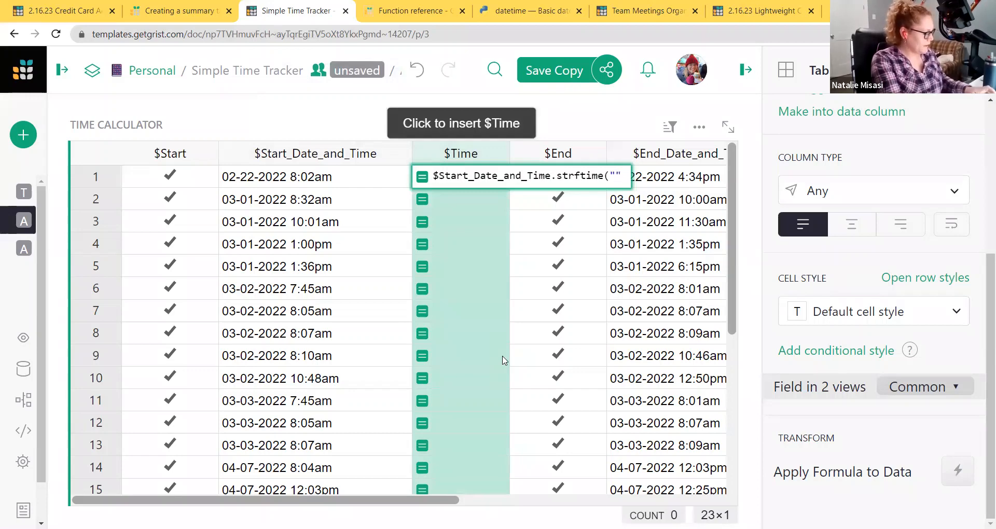
type("%I")
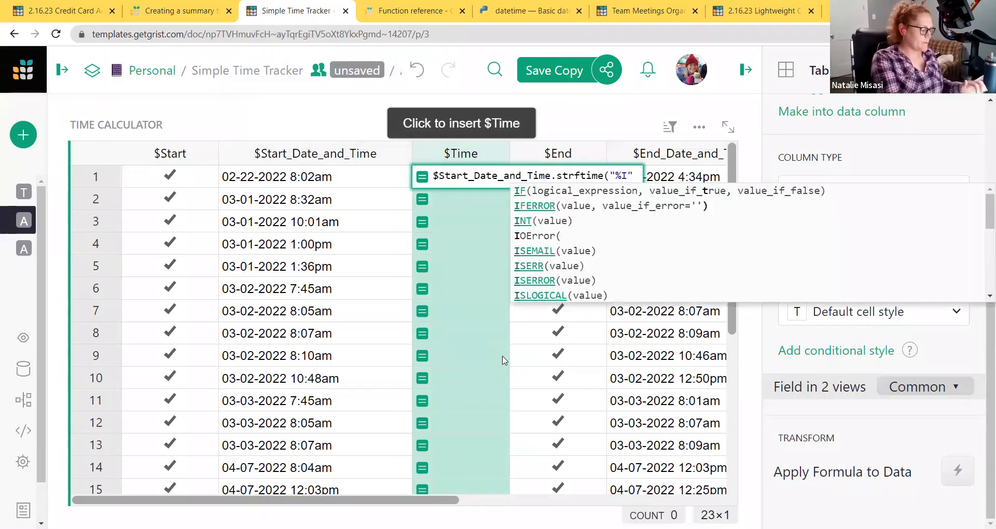
type(":")
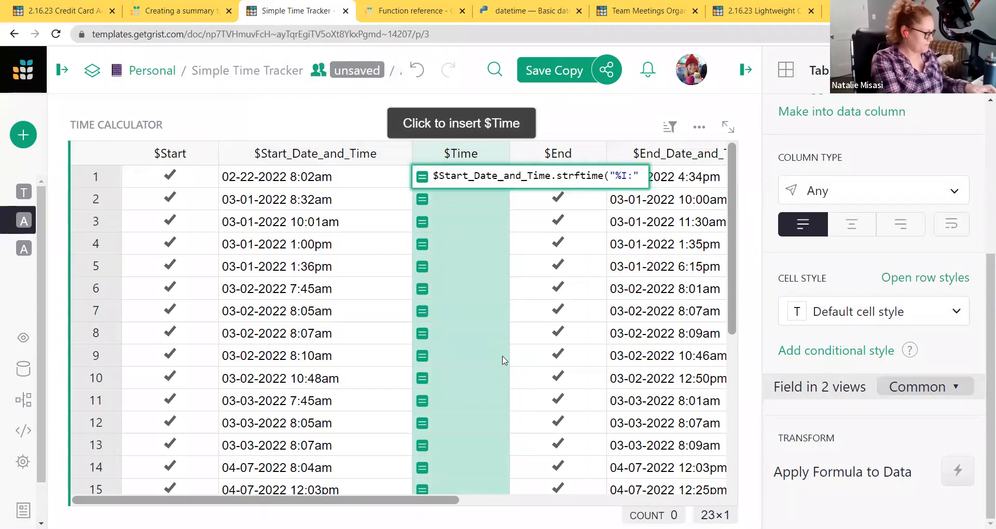
type("%M ")
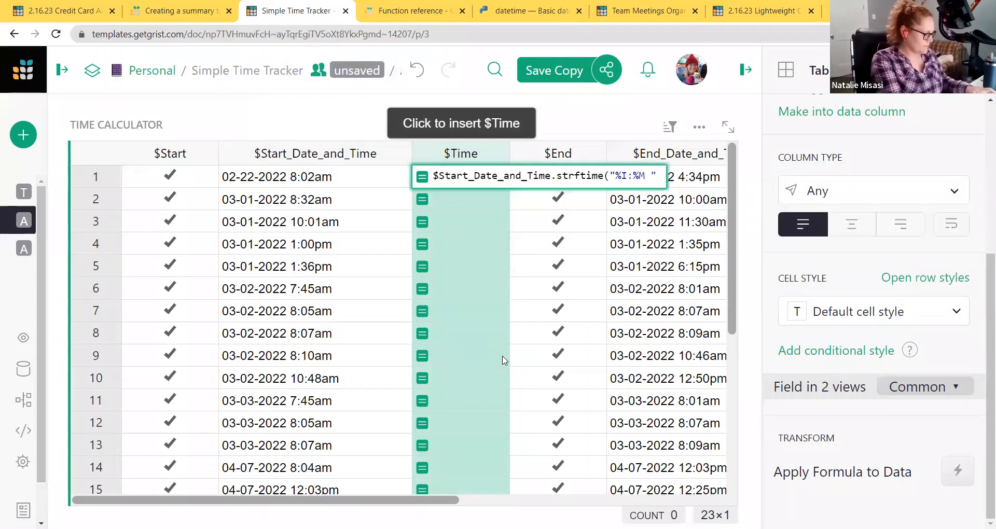
type("%p ")
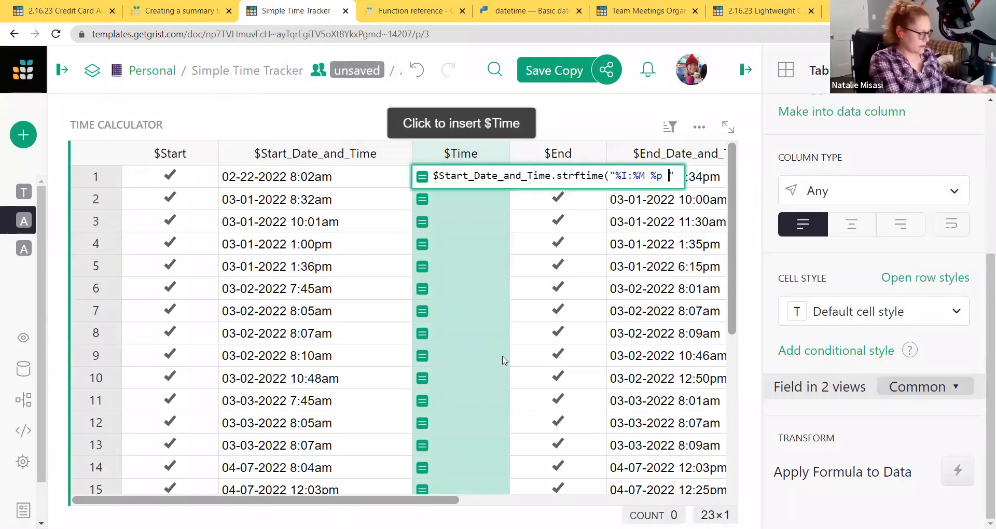
type("%Z")
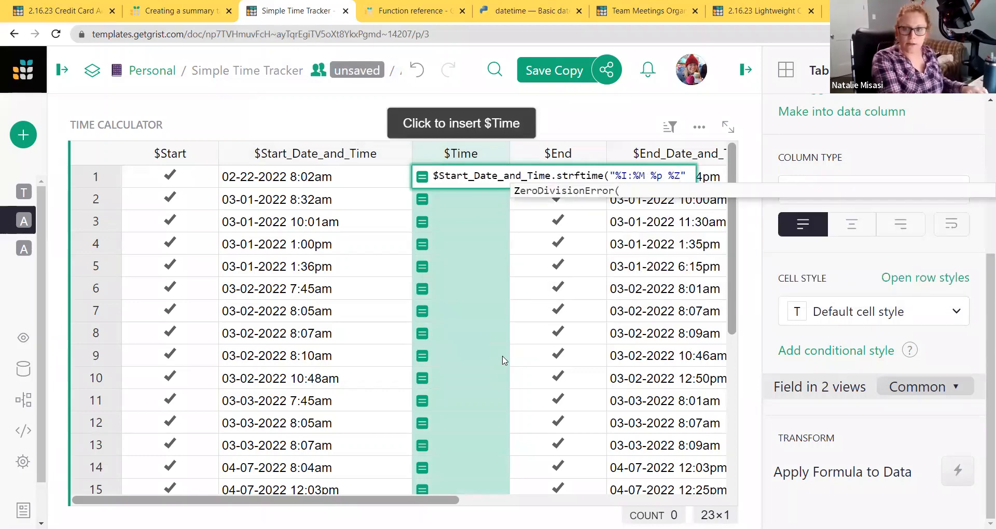
type(")")
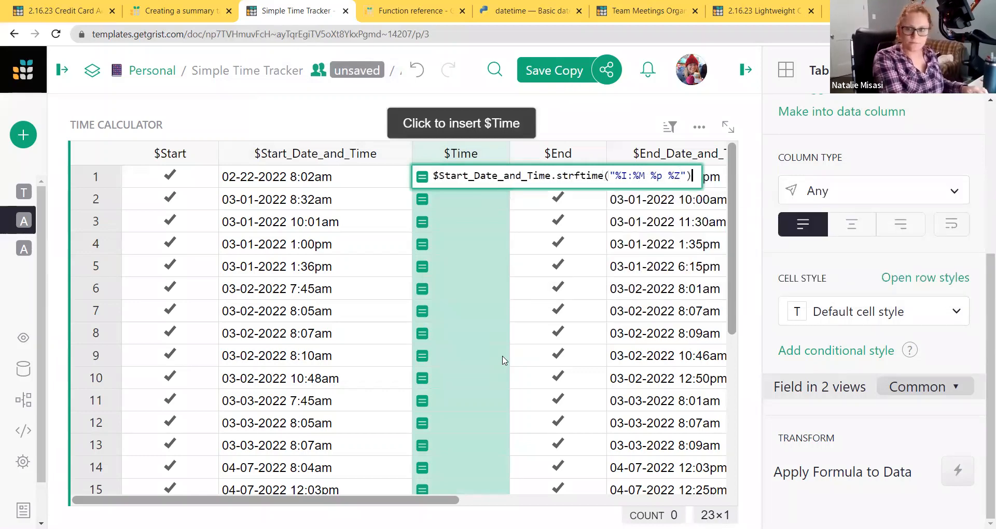
key("Return")
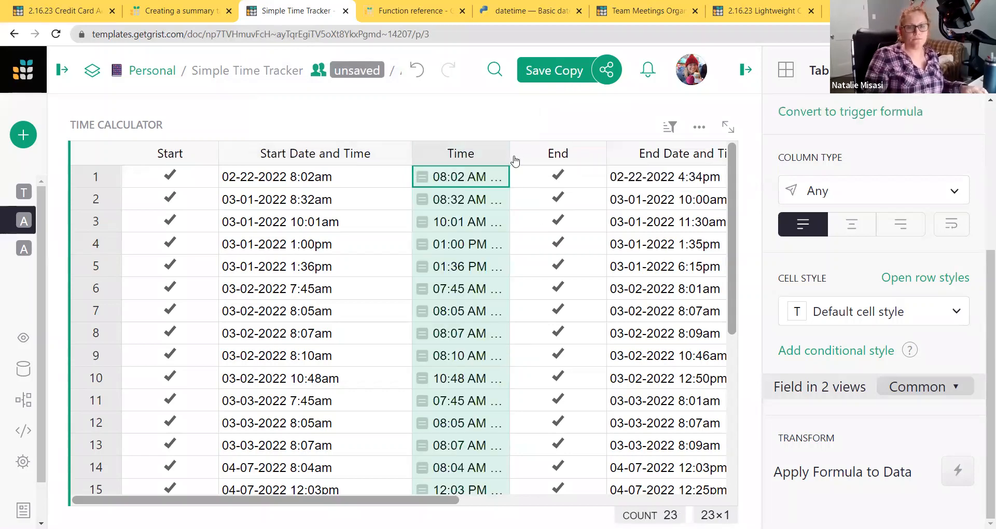
Widen the Time column to fit its full values and check the Start Date and Time column's timezone setting
left_click_drag(509, 153, 572, 151)
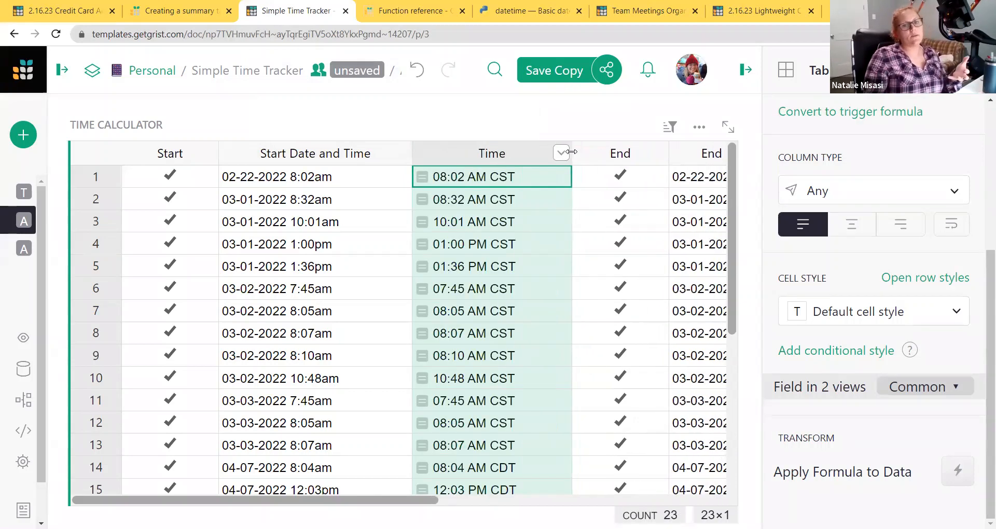
left_click(342, 183)
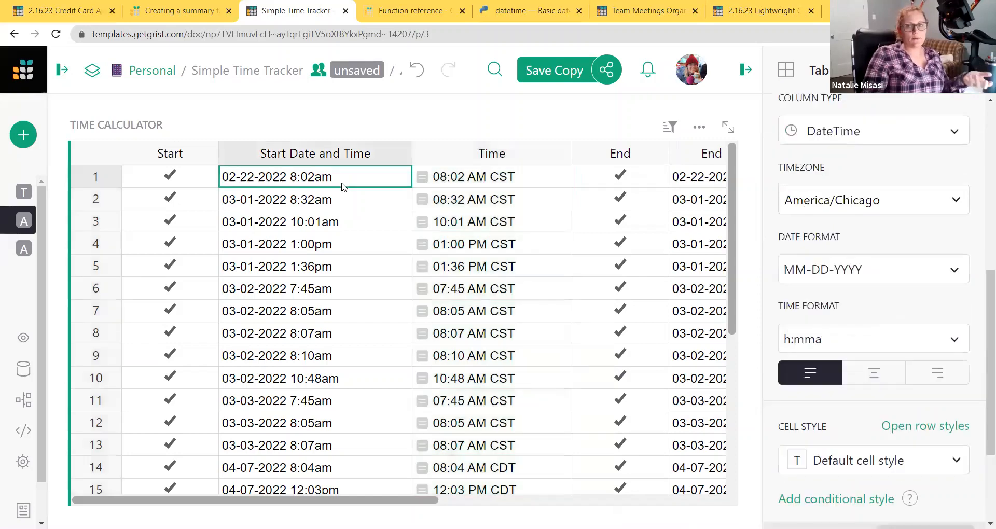
left_click(461, 184)
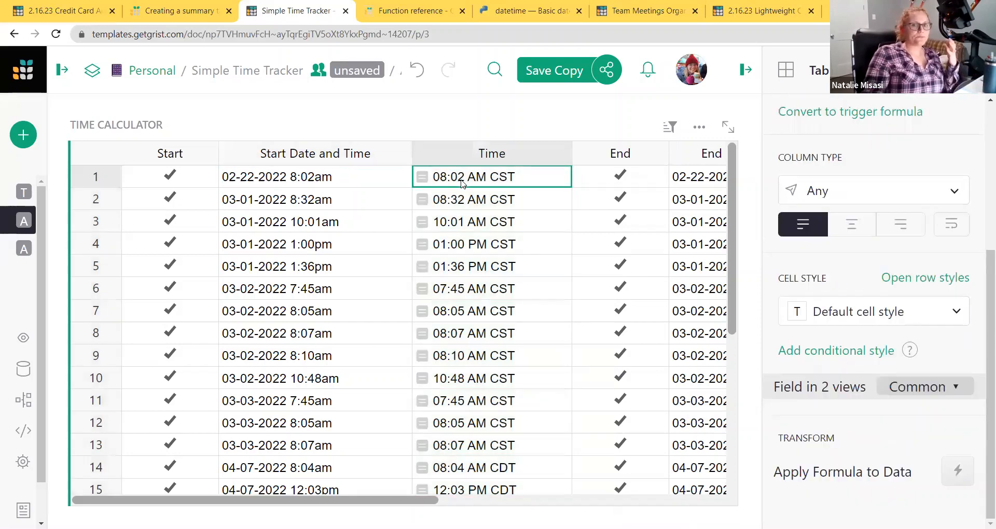
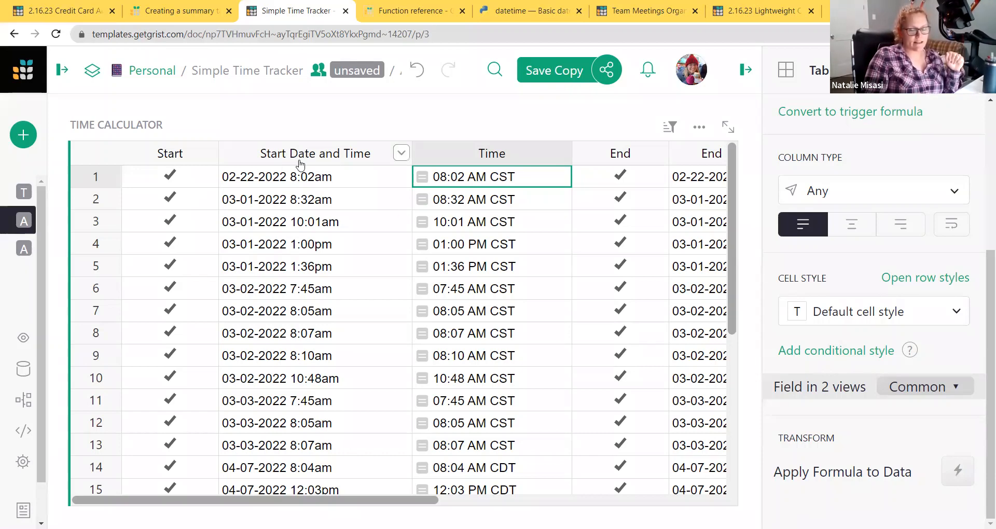
Add a record in row 24 by ticking its Start checkbox, and inspect the Start Date and Time trigger formula
left_click(304, 179)
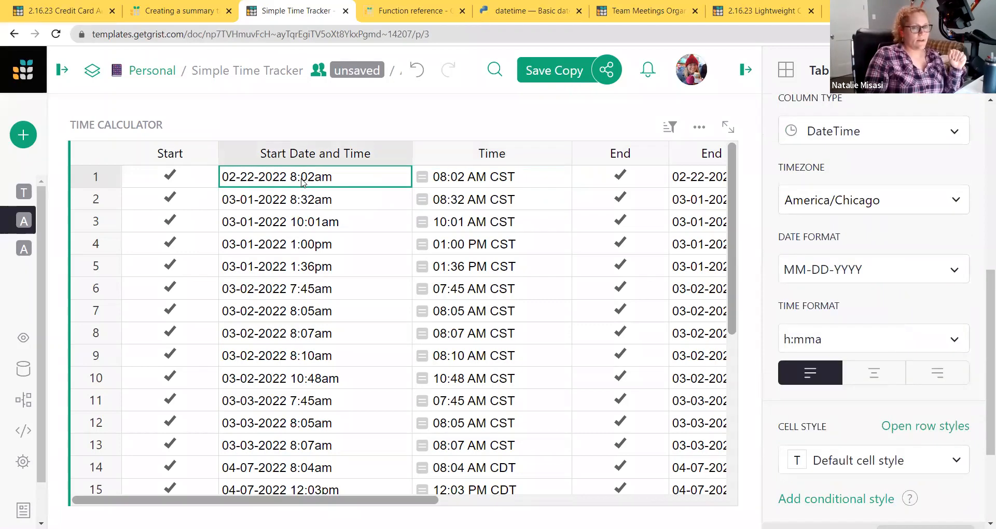
scroll(289, 208, "down", 5)
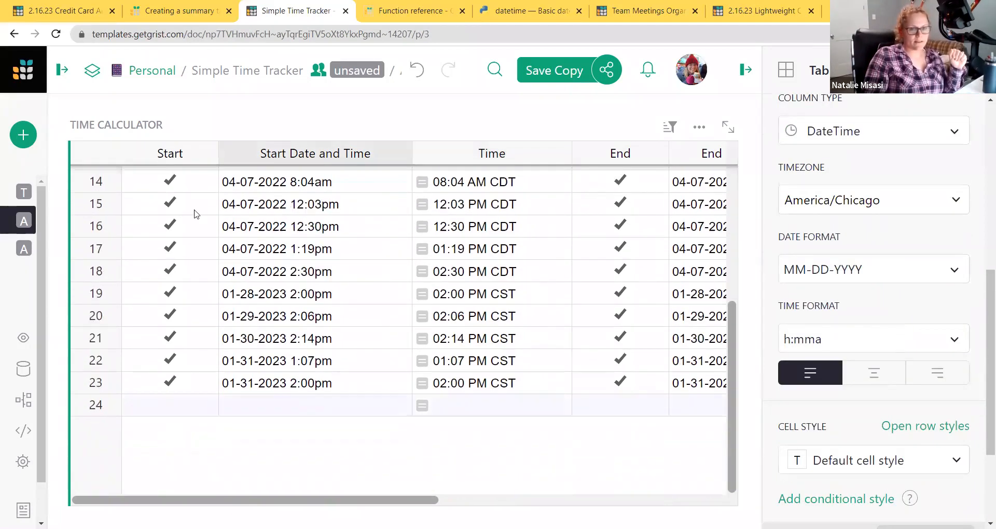
left_click(176, 411)
left_click(176, 411)
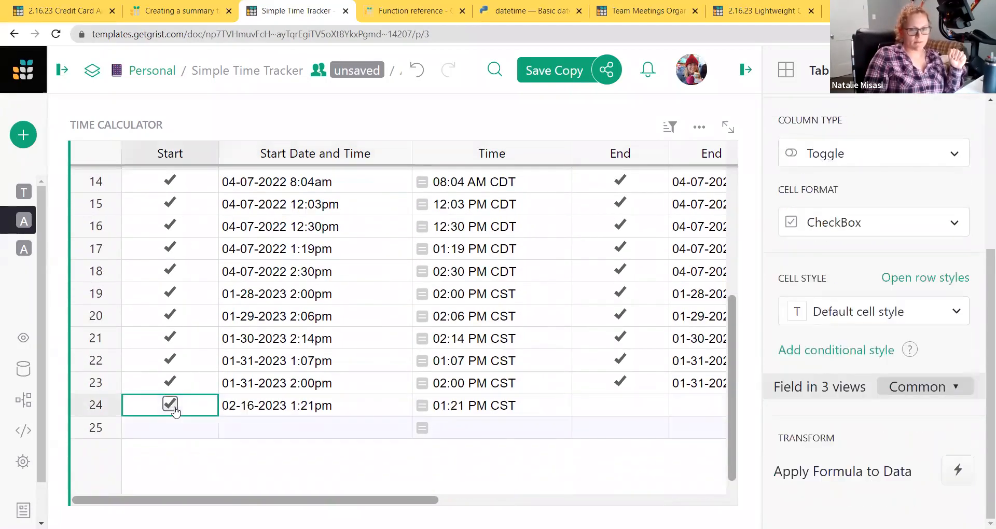
left_click(296, 412)
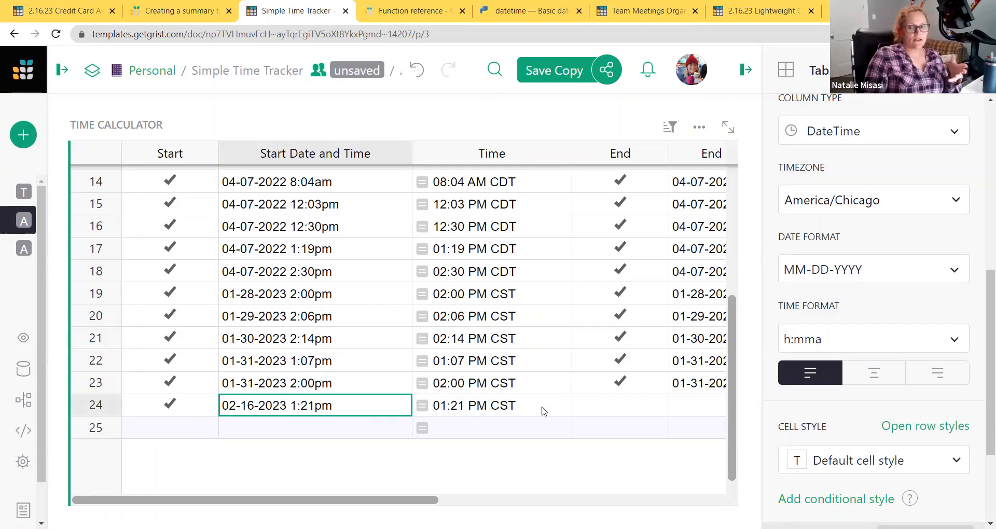
scroll(874, 361, "up", 6)
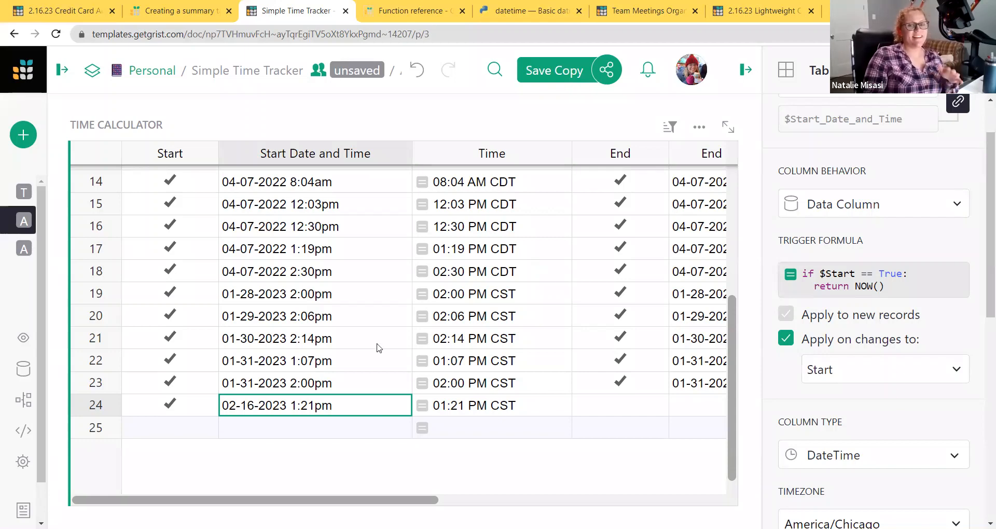
Replace NOW with TODAY in the End Date and Time trigger formula, and tick End in row 24 to test it
left_click_drag(436, 499, 548, 506)
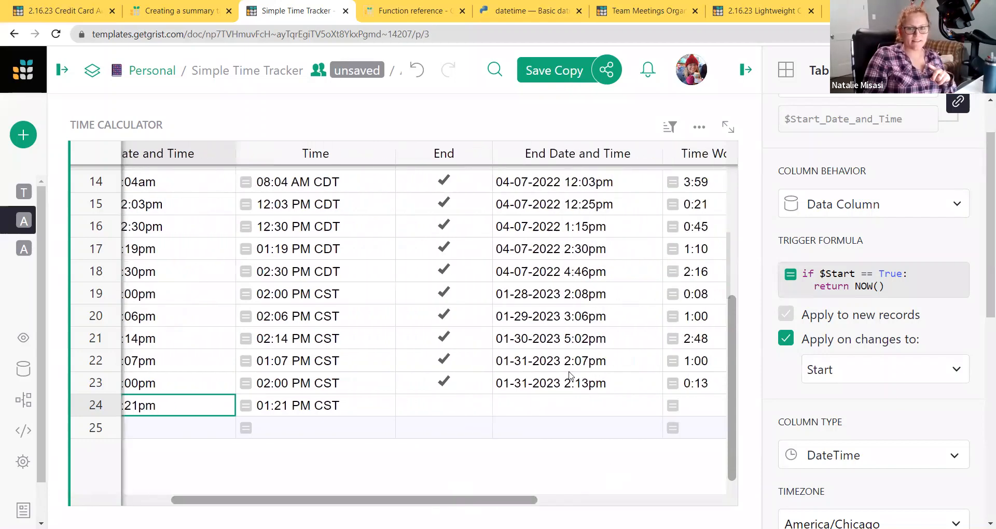
left_click(569, 407)
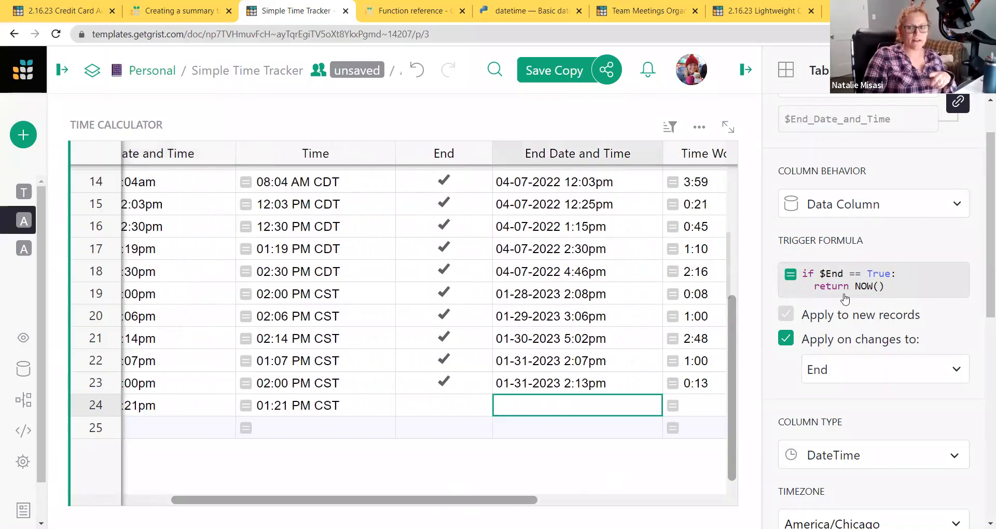
left_click(869, 295)
double_click(869, 288)
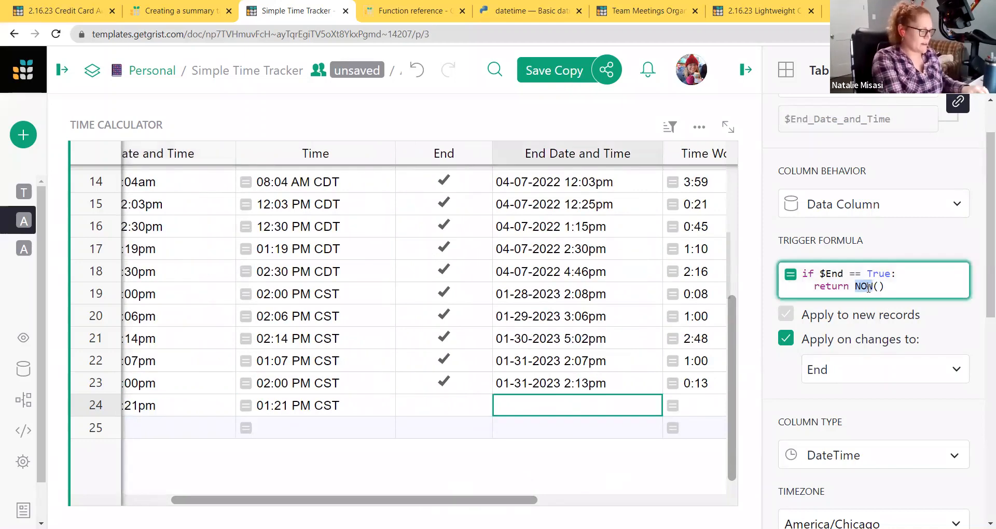
type("TODAY")
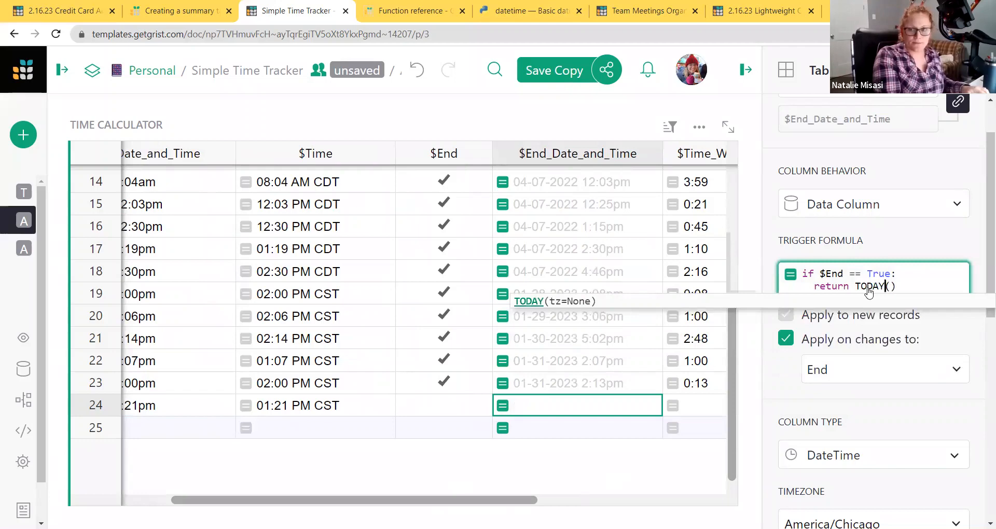
key("Return")
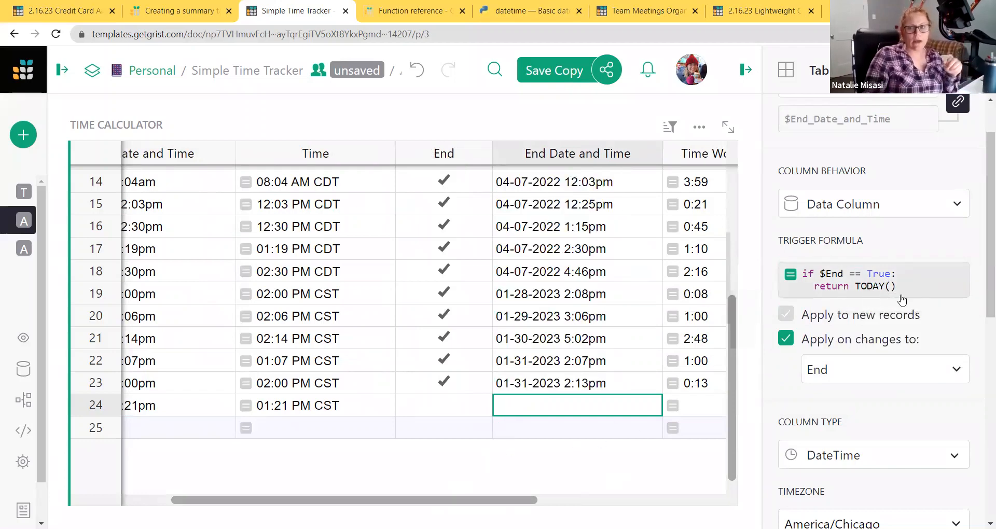
left_click(444, 405)
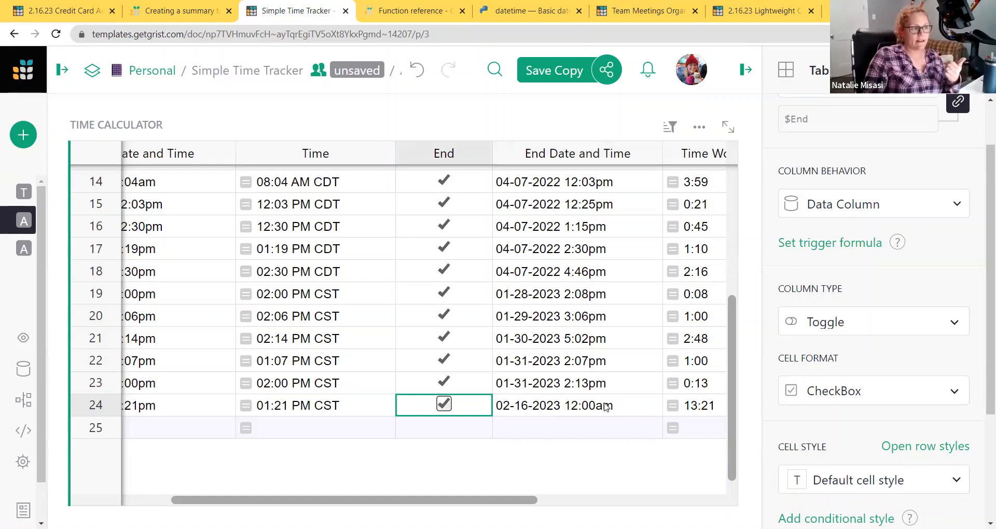
left_click(545, 410)
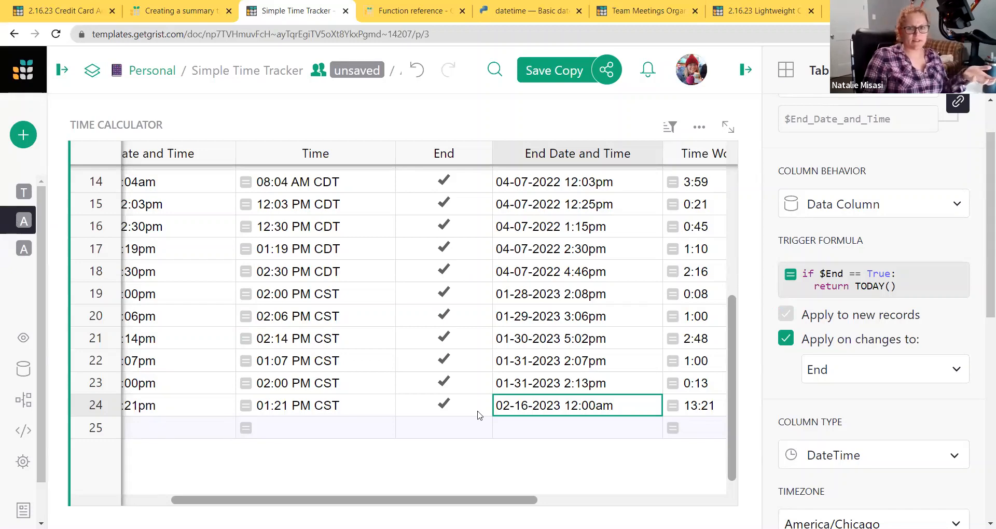
Insert a new column before the Start column and name it Created On
scroll(450, 498, "left", 5)
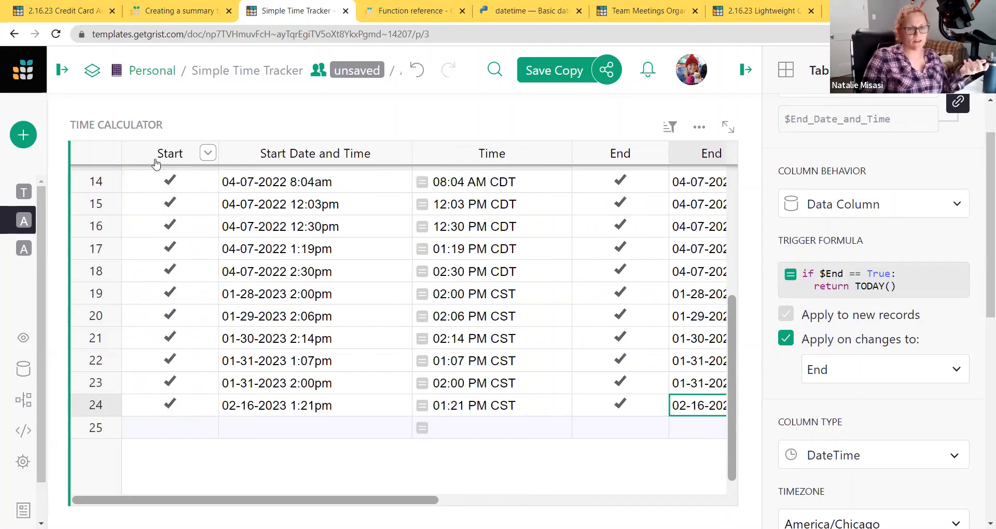
left_click(208, 153)
left_click(342, 480)
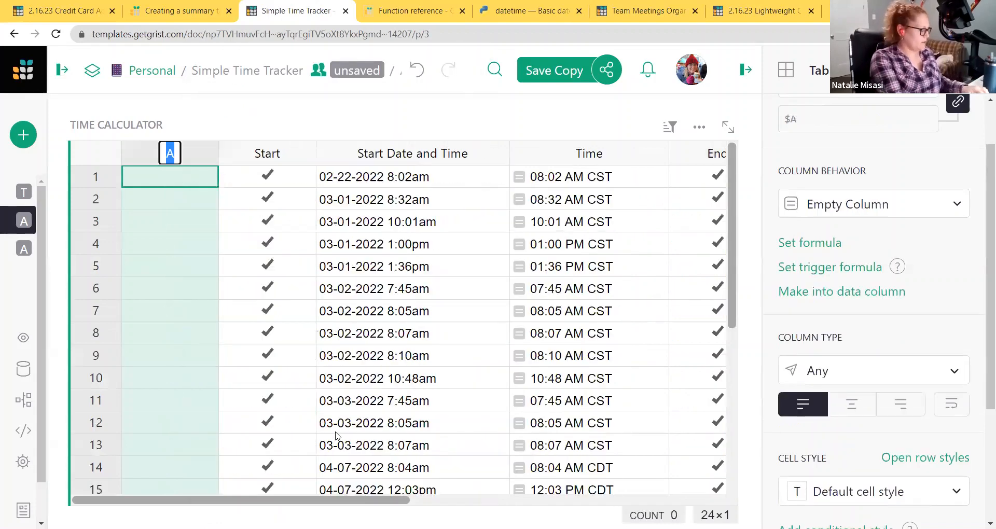
type("cREAT")
key("BackSpace")
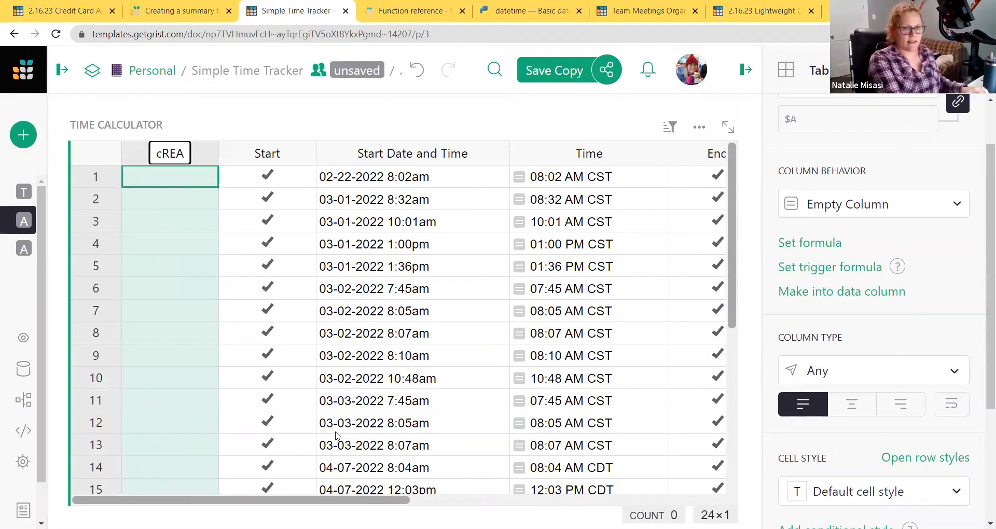
key("BackSpace")
key("BackSpace")
key("BackSpace")
key("BackSpace")
type("Creat")
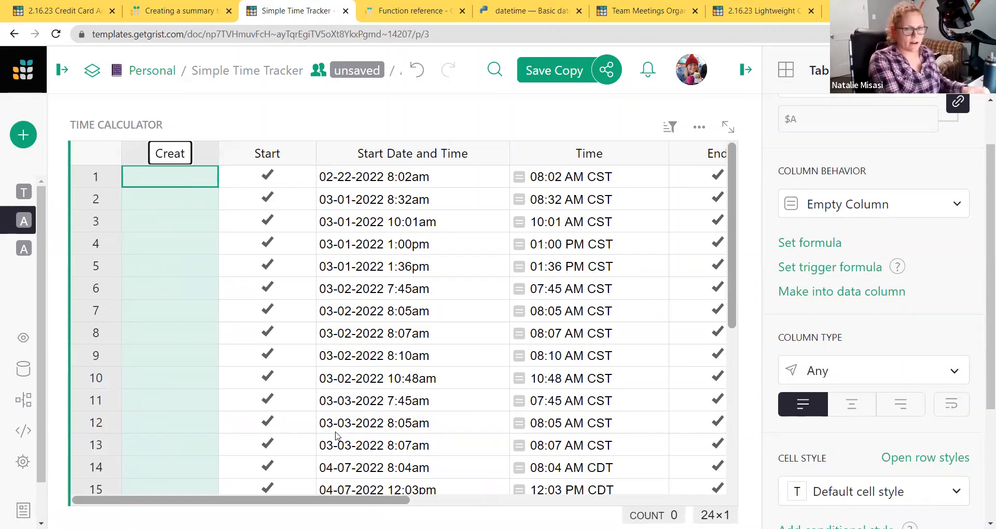
type("e")
type("d On")
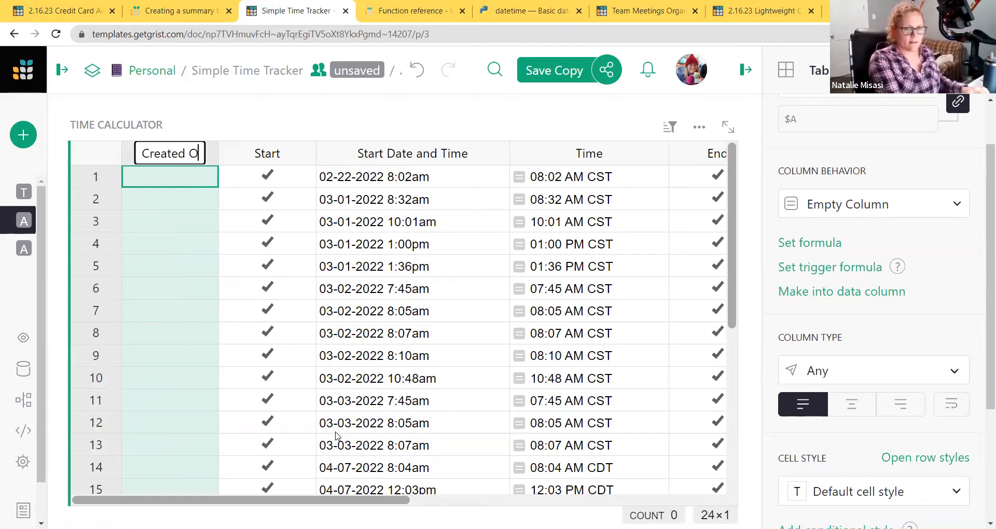
key("Return")
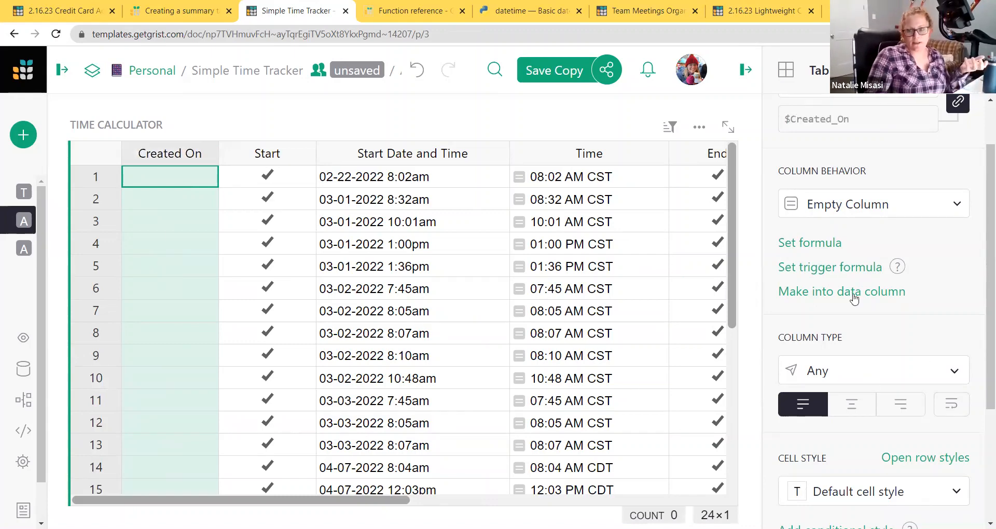
Give the Created On column the trigger formula TODAY() and tick Start in row 25 to test it on a new record
left_click(822, 268)
type("TODAY(")
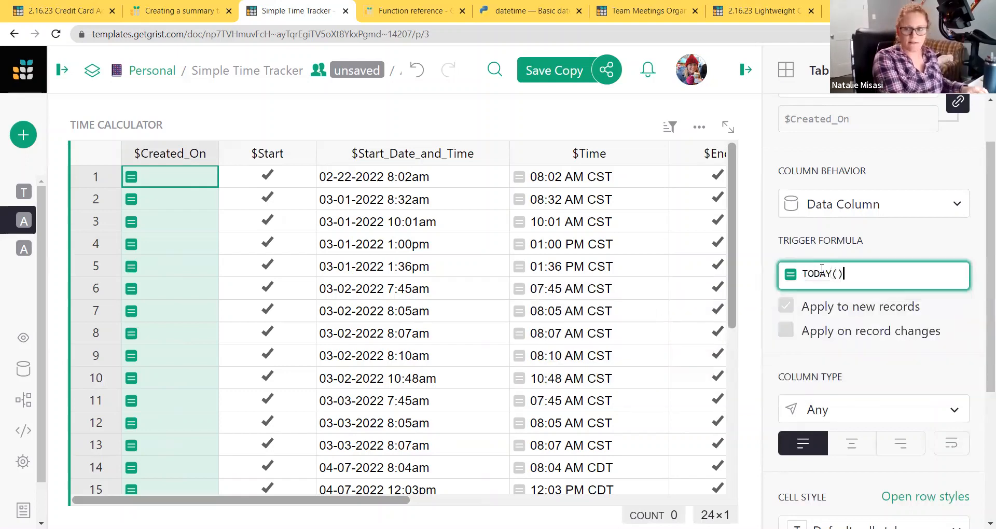
key("Return")
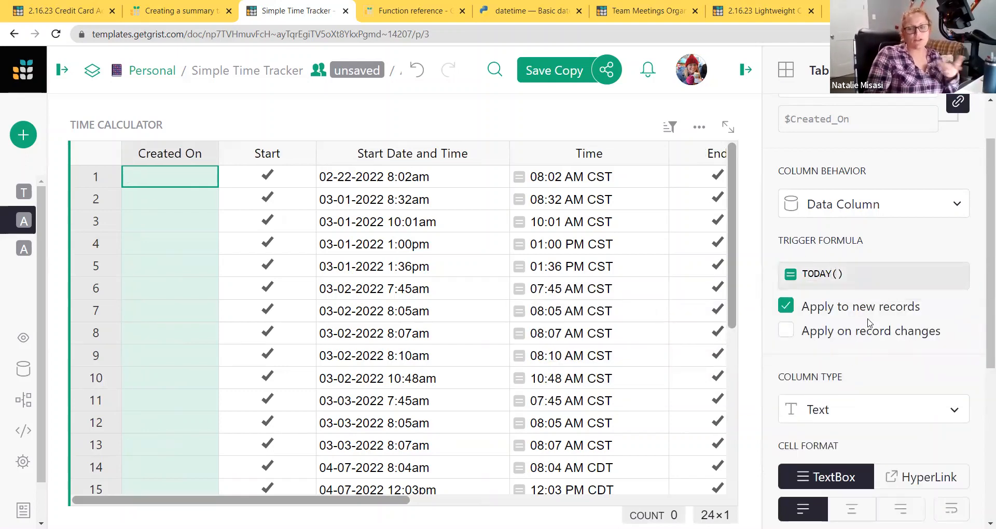
scroll(171, 345, "down", 6)
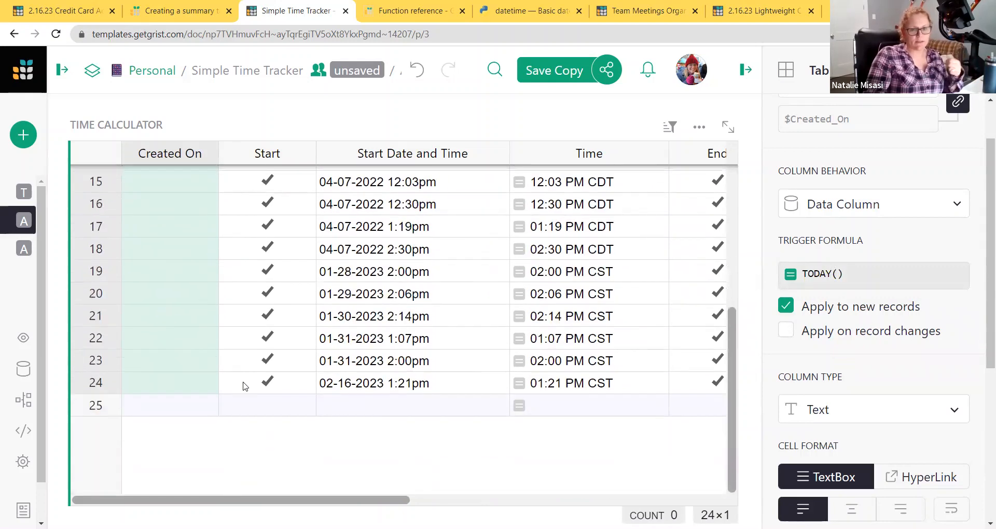
left_click(265, 405)
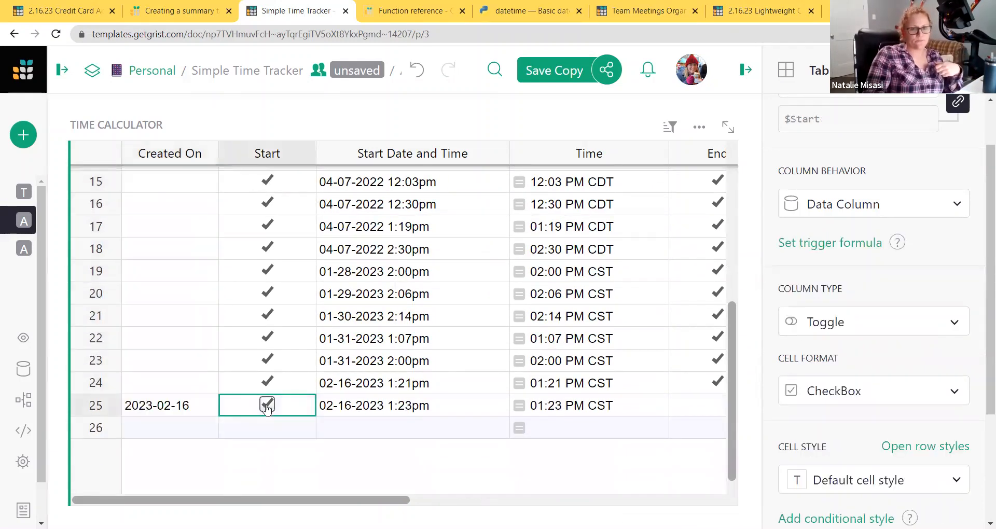
left_click(180, 410)
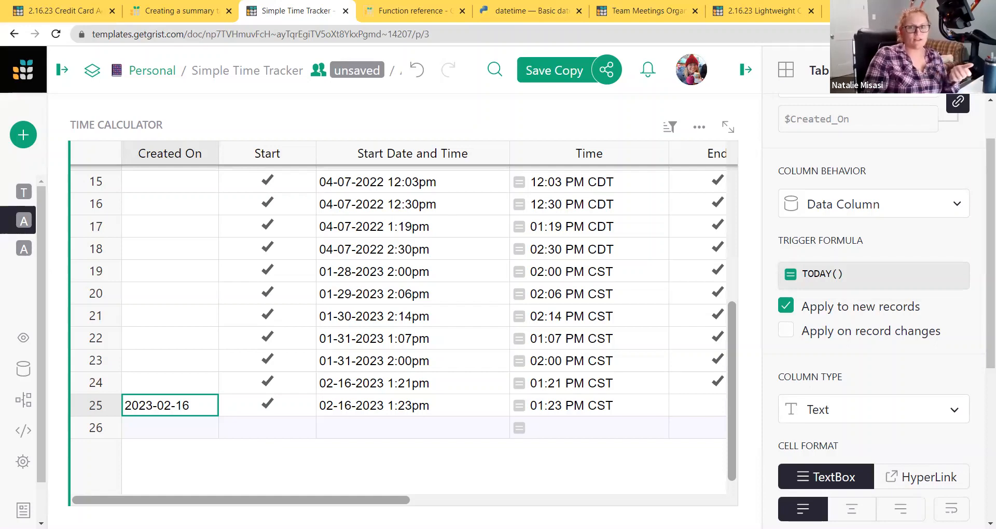
Switch to the Team Meetings Organizer document and show the column settings for Deadline in the Meeting Minutes table
left_click(647, 15)
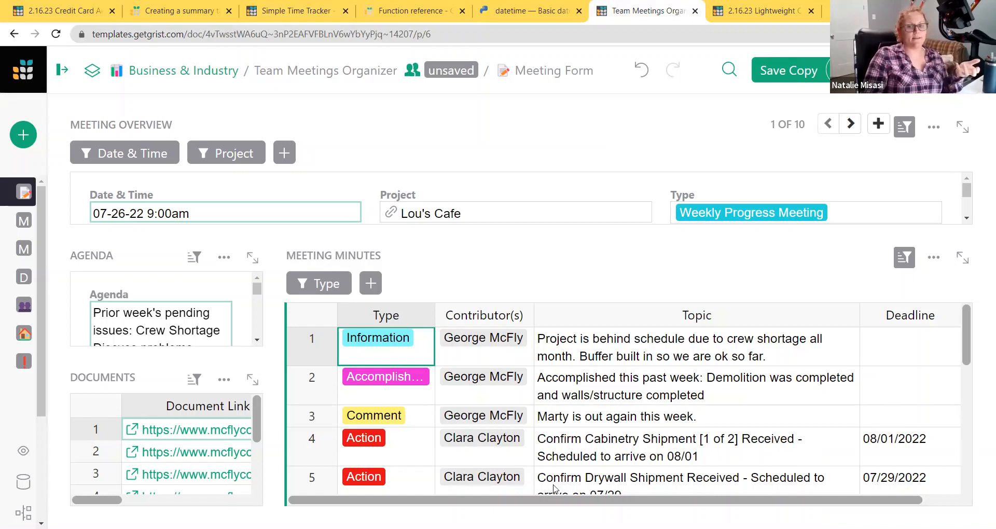
left_click(385, 446)
left_click(888, 437)
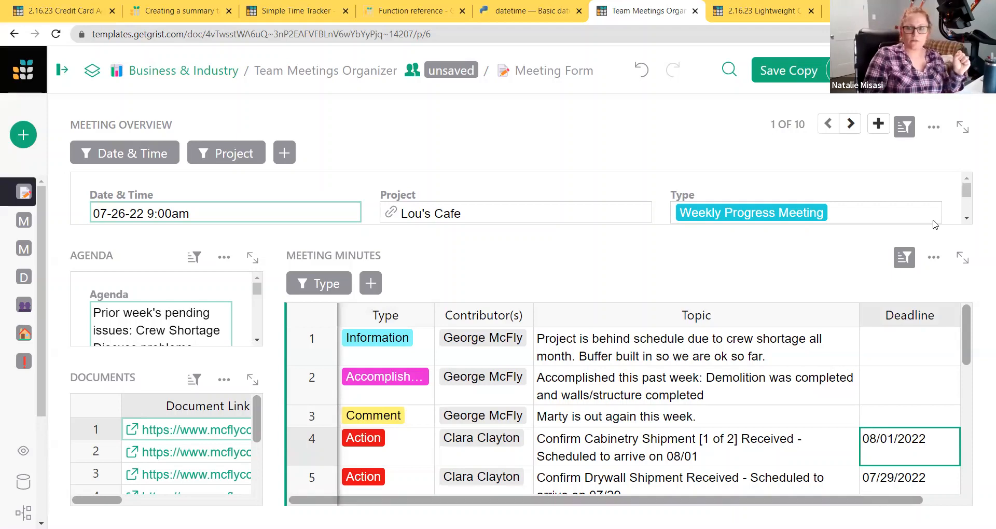
left_click(979, 69)
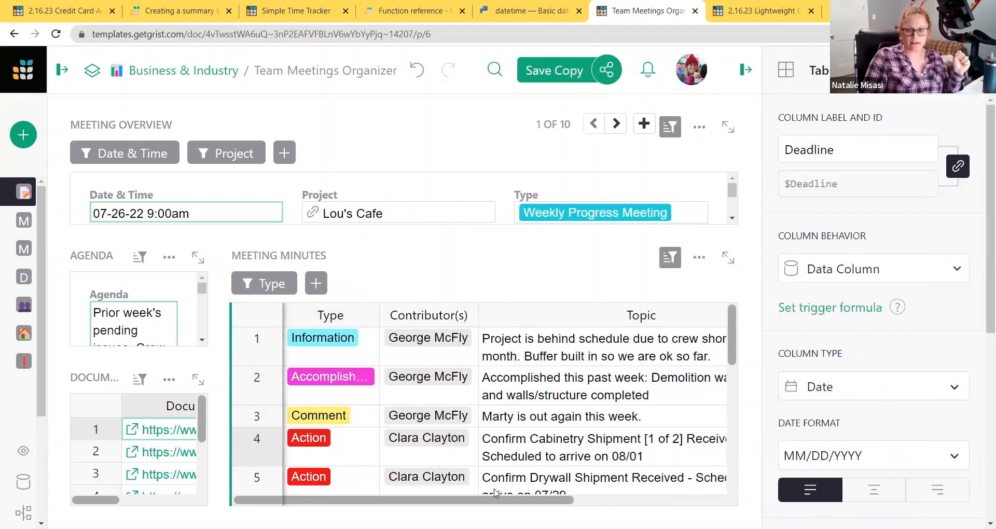
left_click_drag(522, 499, 673, 500)
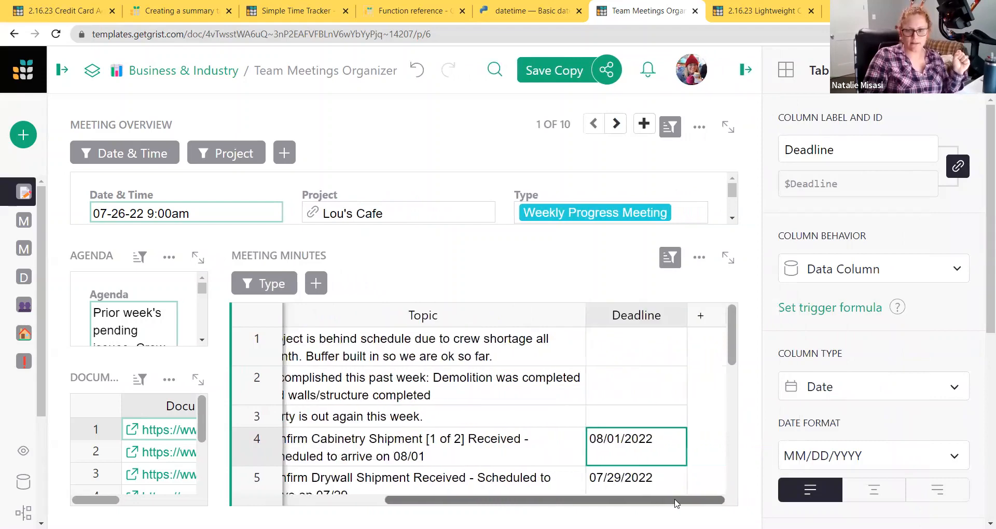
Set the Deadline column's trigger formula to DATEADD(TODAY(), days=7)
left_click(826, 307)
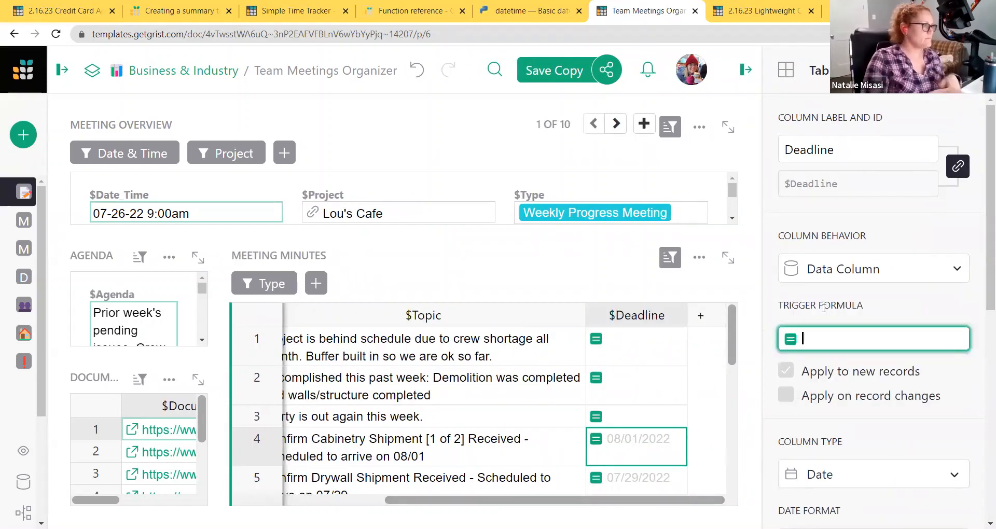
type("d")
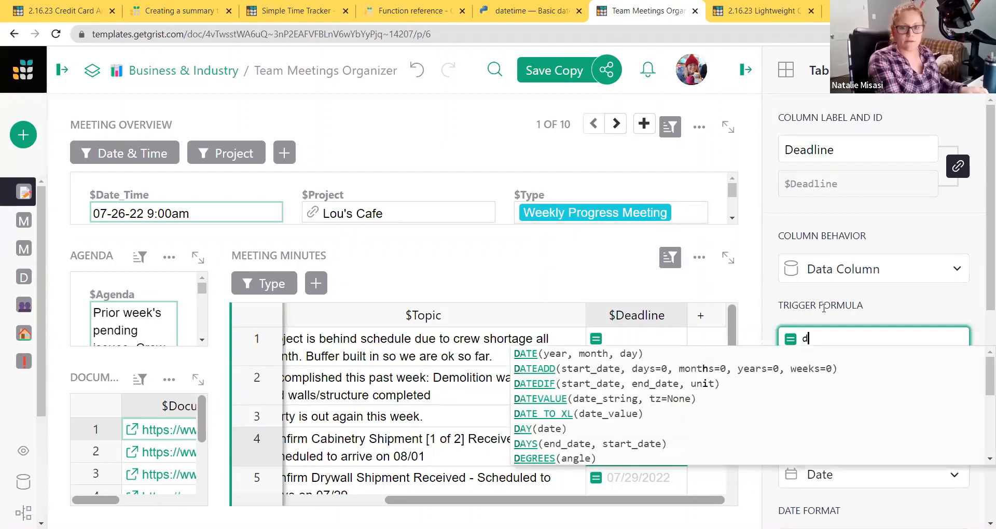
key("BackSpace")
type("DATE")
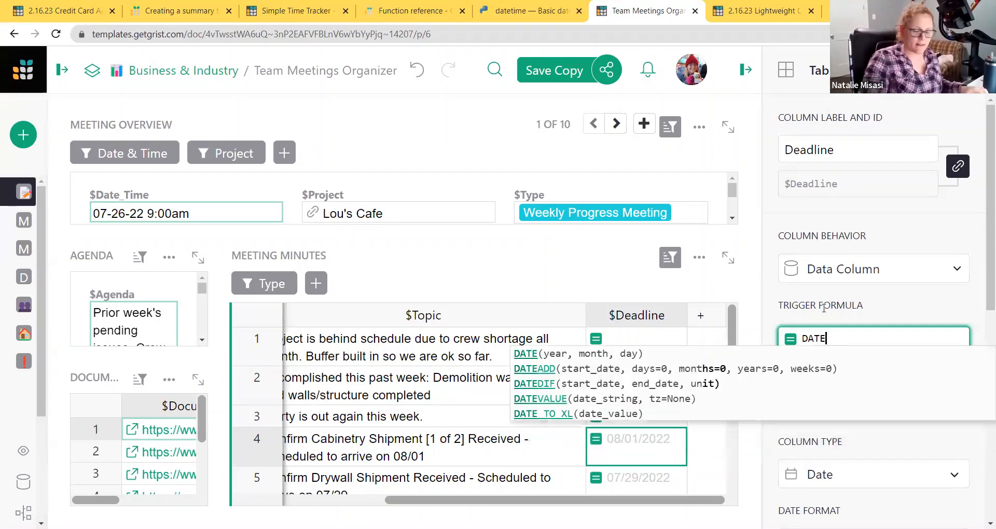
key("Down")
key("Down")
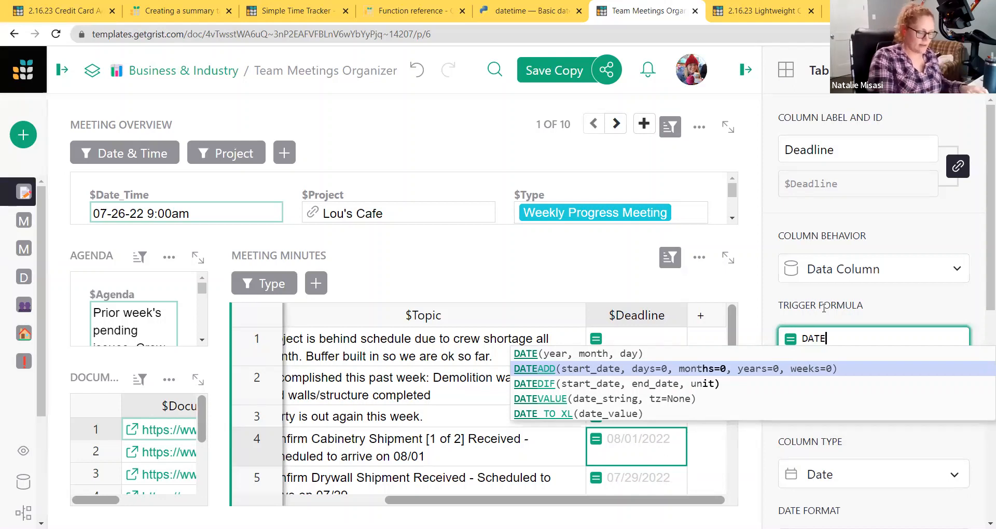
key("Tab")
type("T")
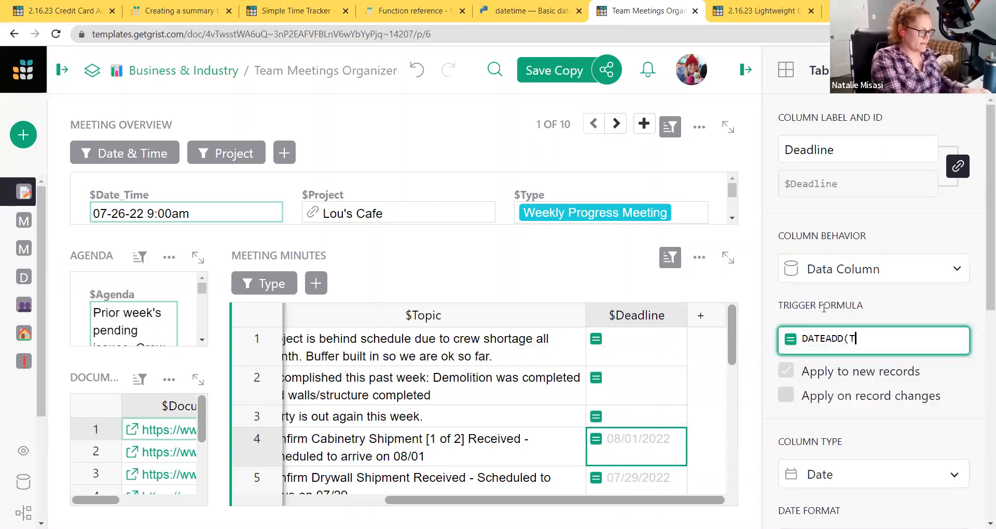
type("ODAY()")
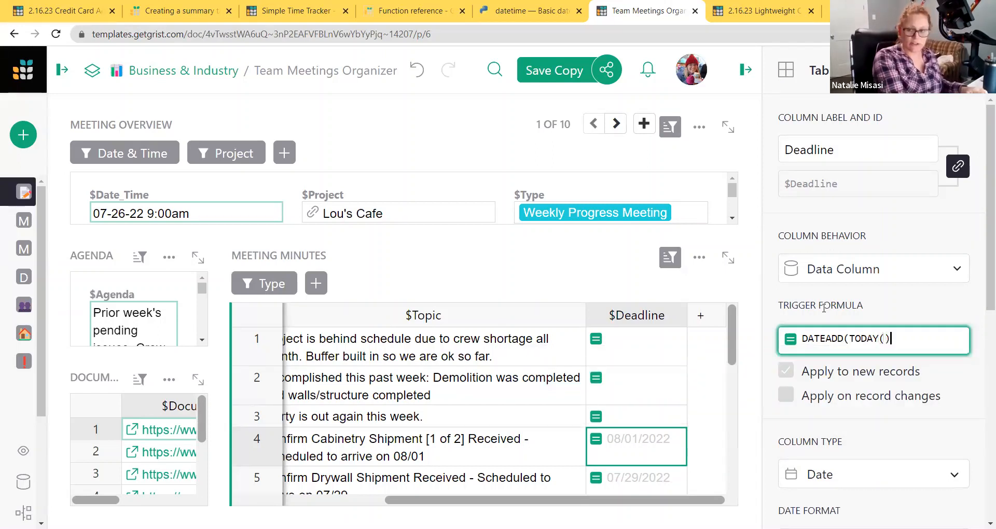
type(", day")
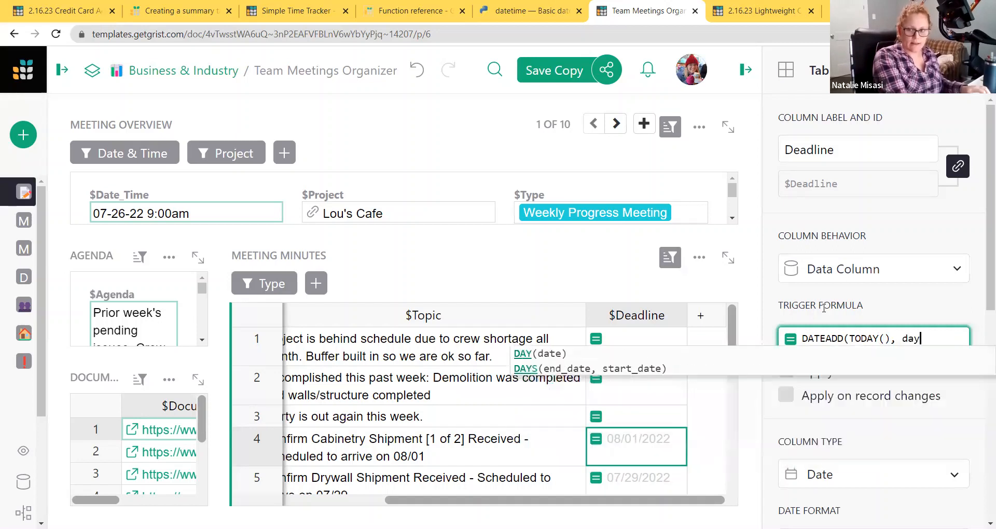
type("s=7)")
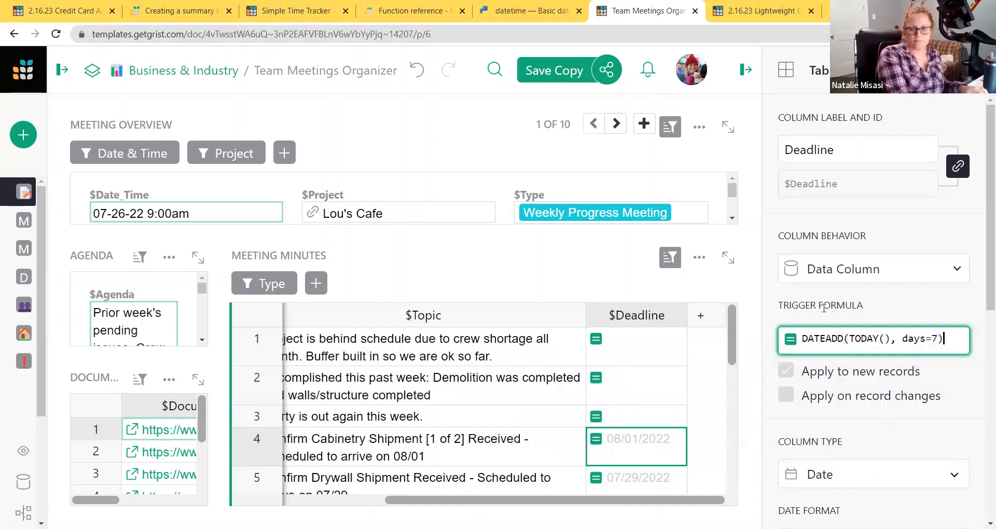
key("Return")
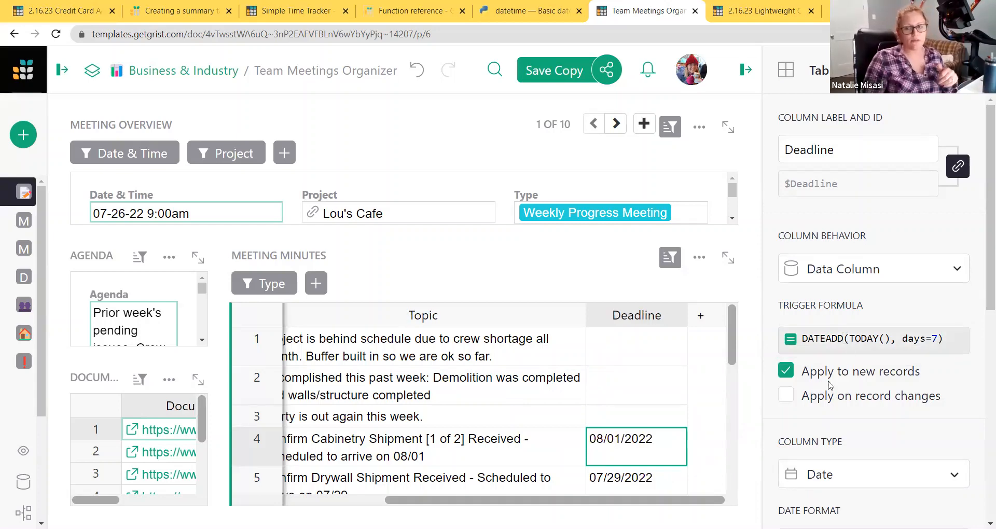
Add a Meeting Minutes record in row 16 with the Type Accomplishment and check its Deadline value
left_click_drag(551, 501, 384, 489)
scroll(356, 444, "left", 3)
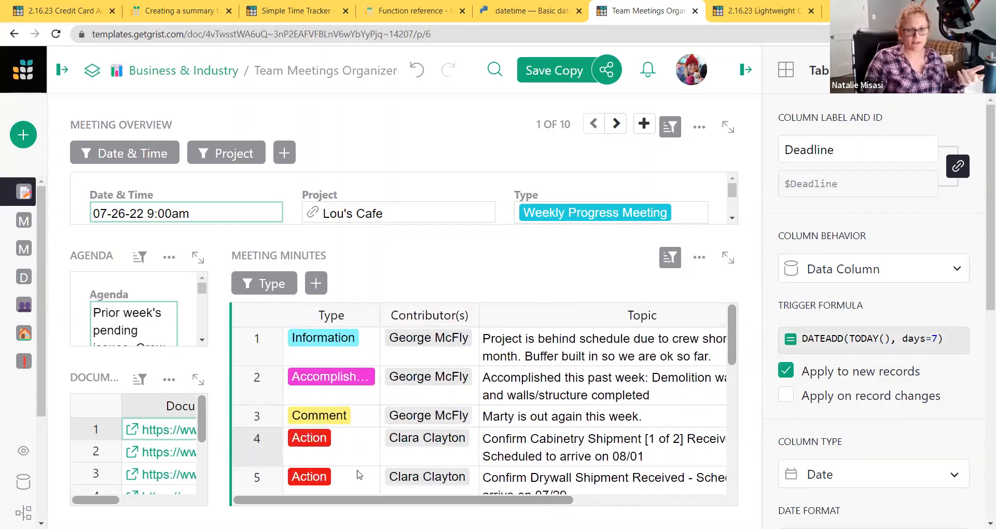
scroll(356, 457, "down", 10)
double_click(328, 408)
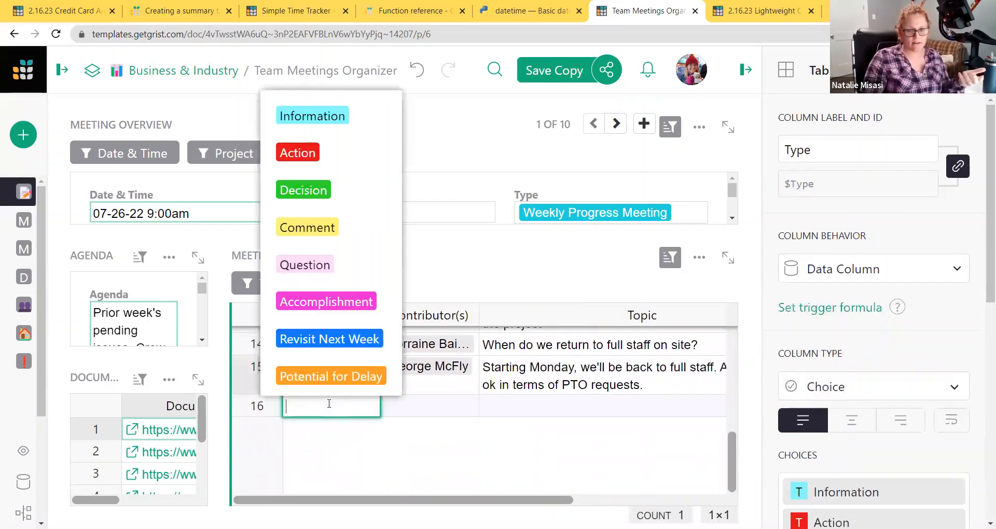
key("Up")
key("Up")
key("Up")
key("Return")
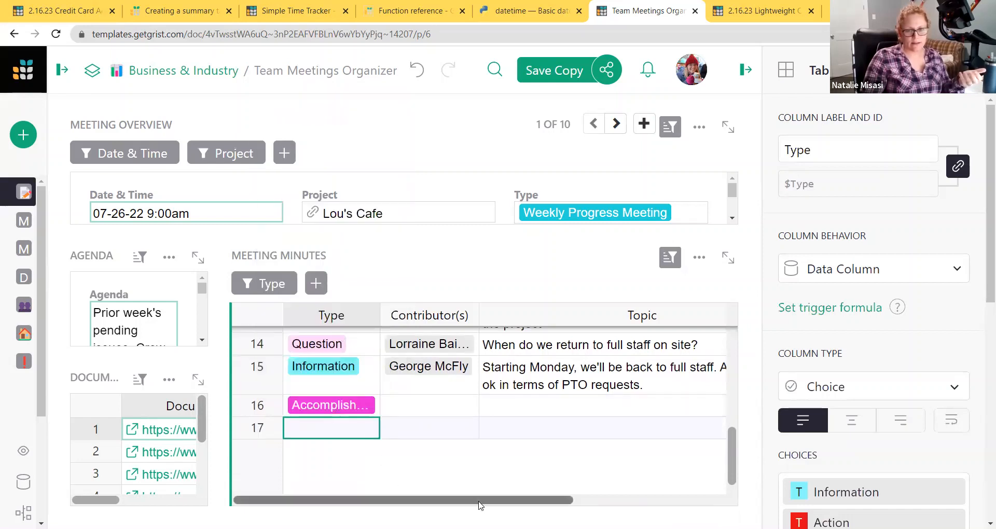
left_click_drag(402, 500, 642, 501)
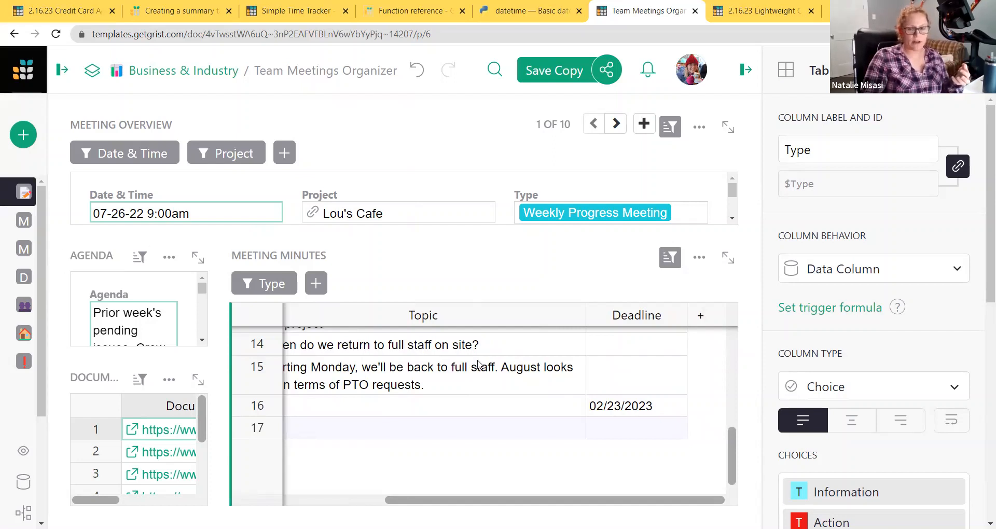
Override row 16's Deadline with 02/17/2023, and compare the Type and Deadline values of the earlier records
double_click(654, 409)
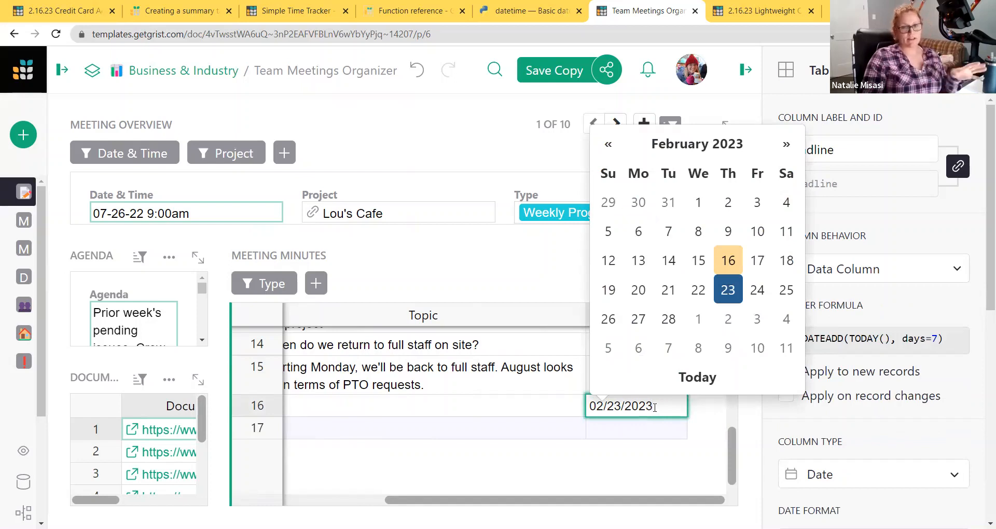
left_click(757, 261)
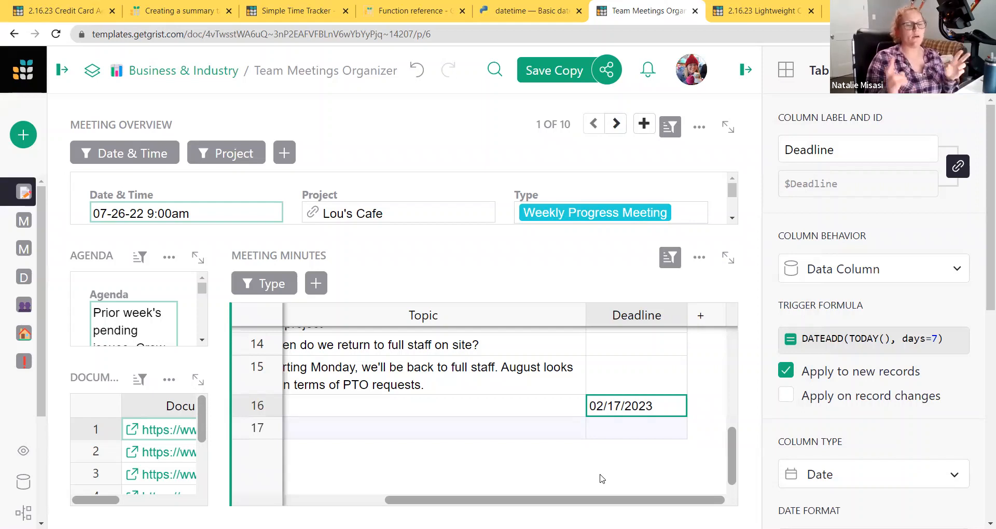
left_click_drag(561, 500, 390, 489)
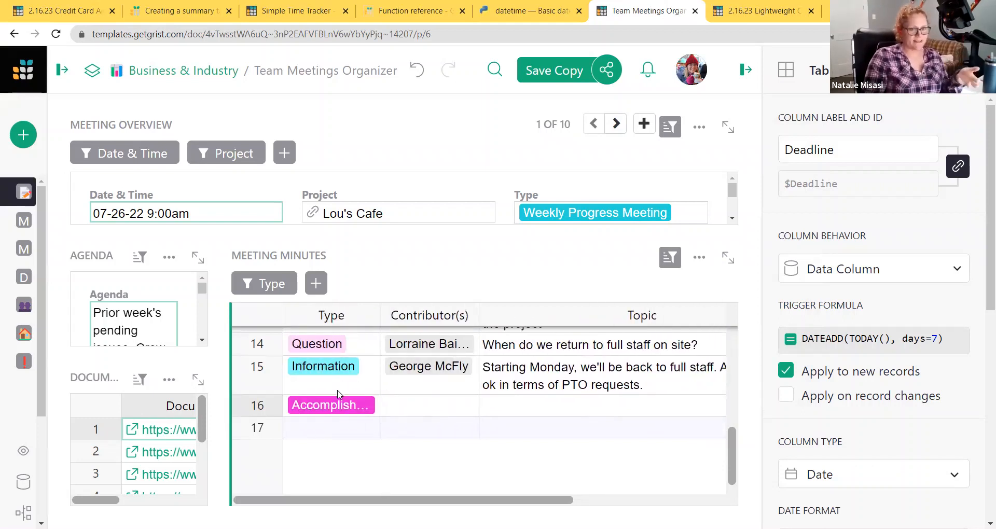
scroll(338, 393, "up", 3)
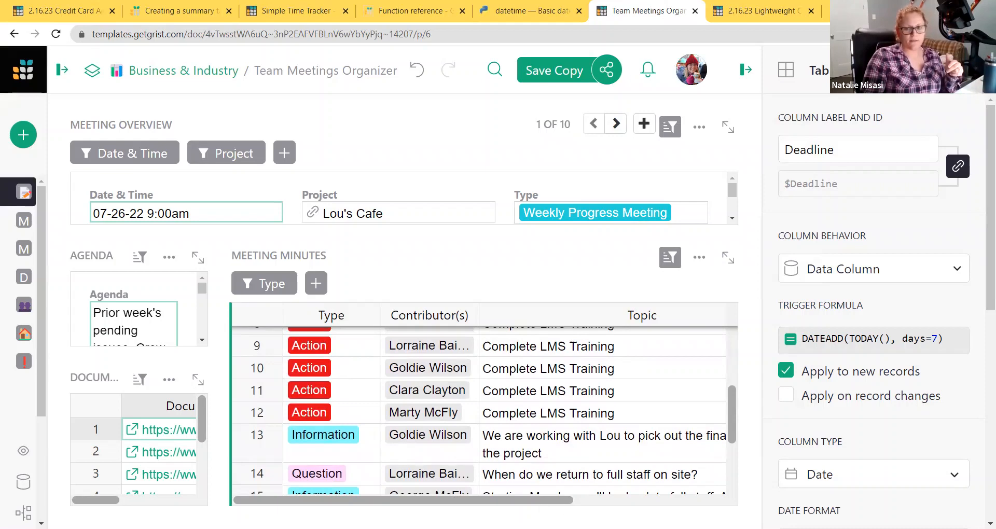
scroll(610, 503, "right", 1)
scroll(610, 503, "right", 5)
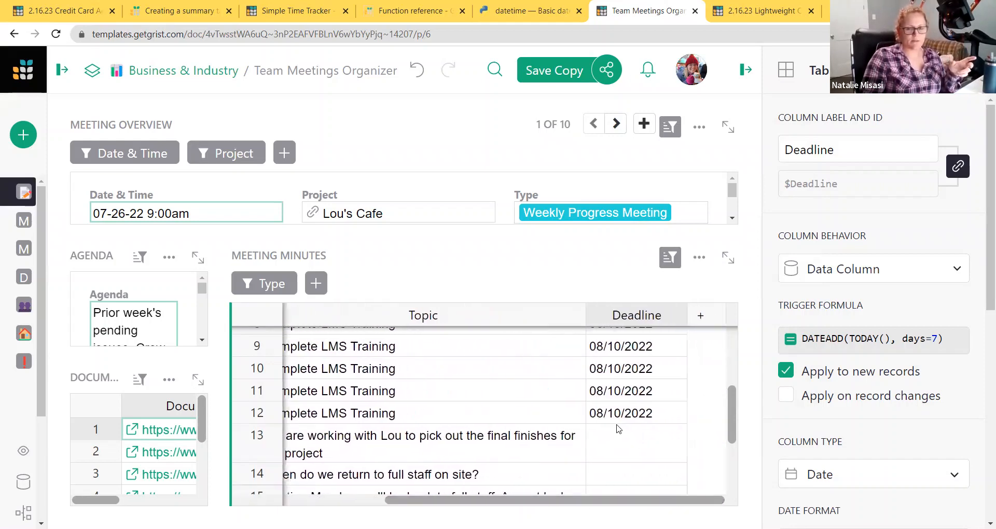
scroll(613, 428, "down", 3)
Make the Deadline trigger formula conditional, with if $Type=="Action": followed by return DATEADD(TODAY(), days=7) on an indented line
left_click(835, 346)
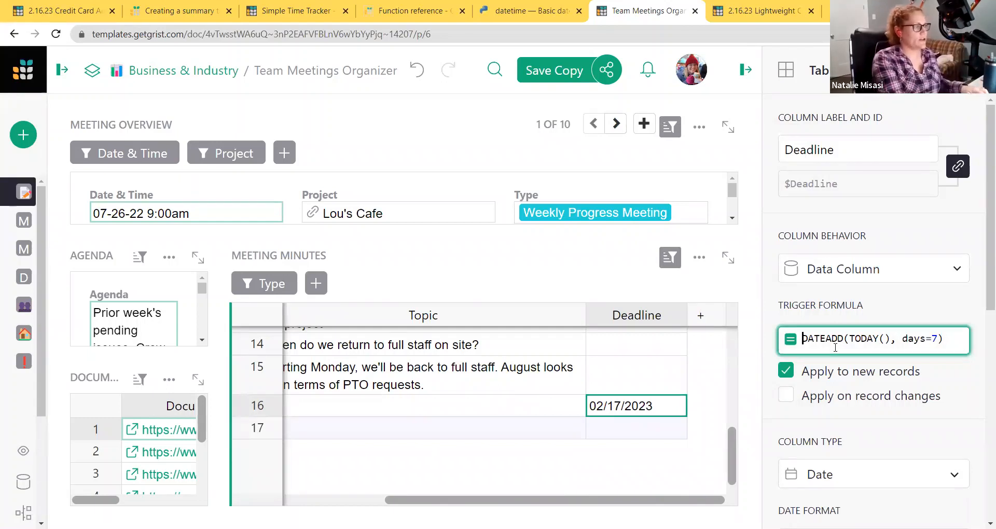
type("if $")
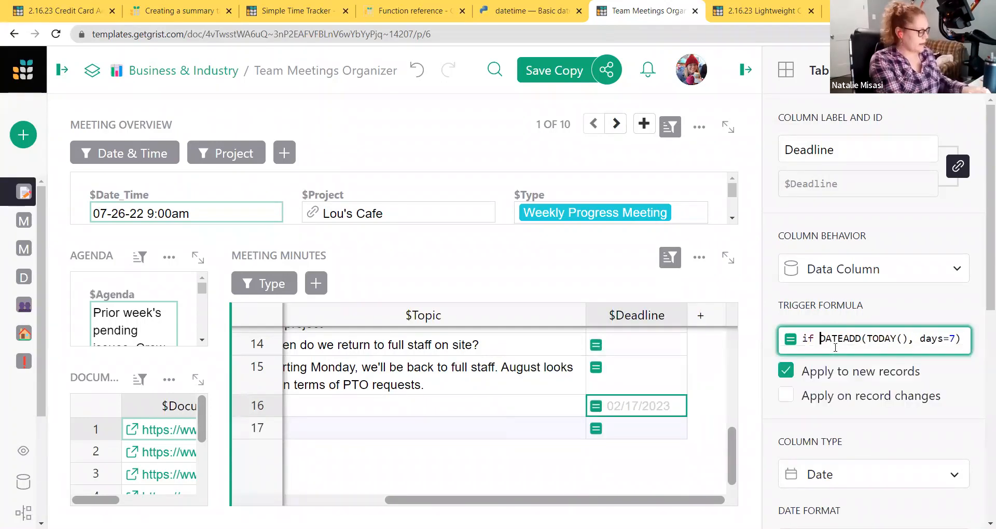
type("Type")
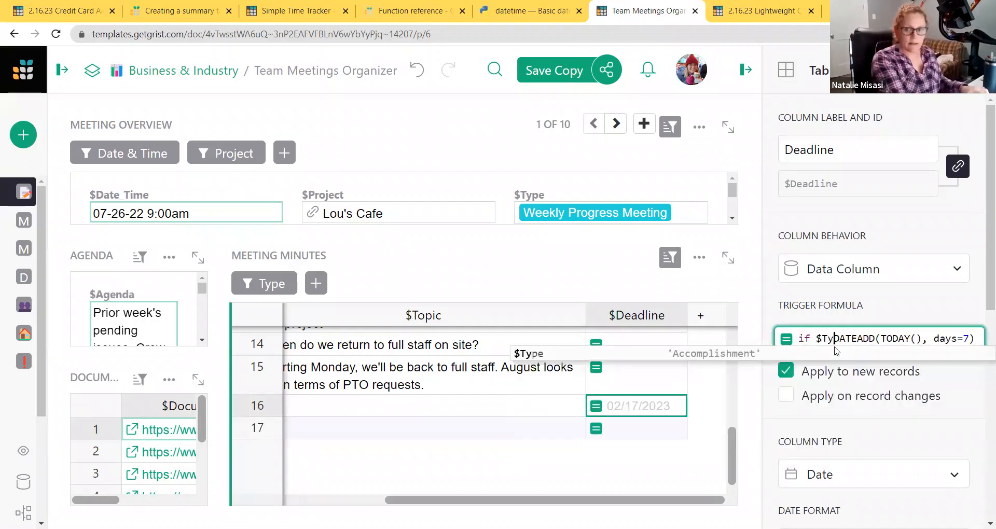
left_click_drag(578, 500, 426, 499)
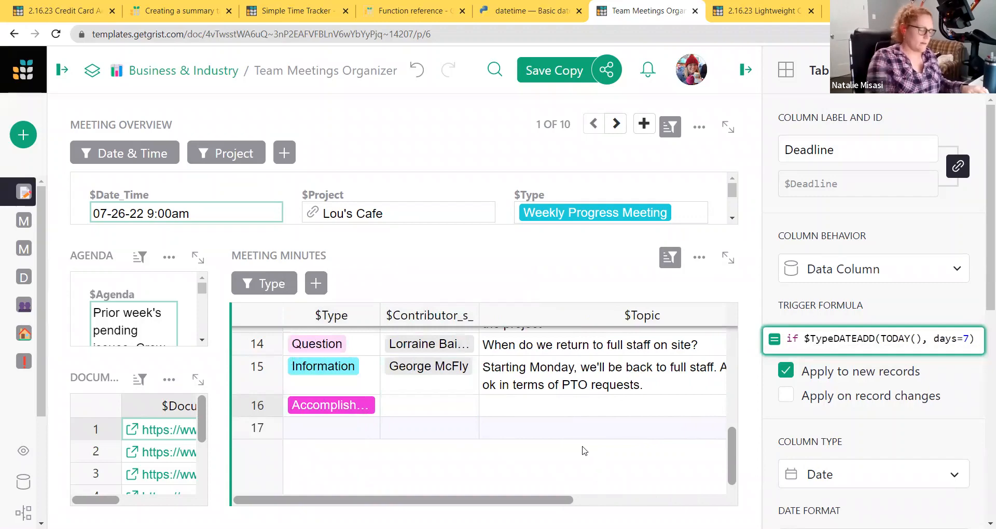
type("==\"Action\"")
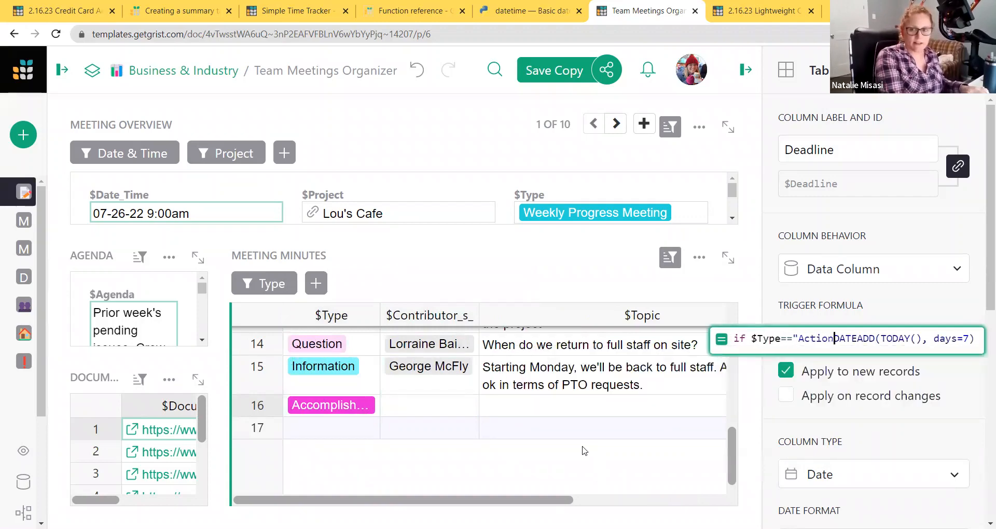
type(":")
key("Return")
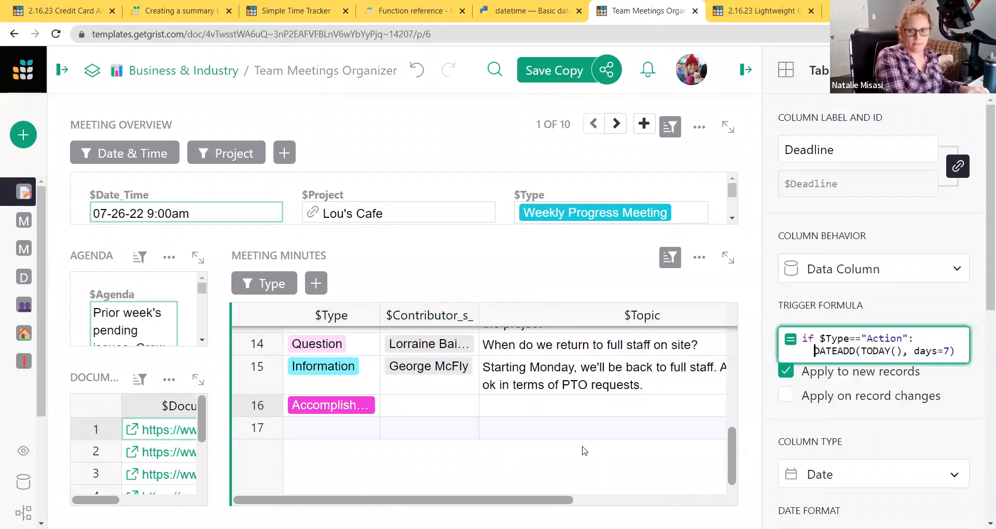
type("return")
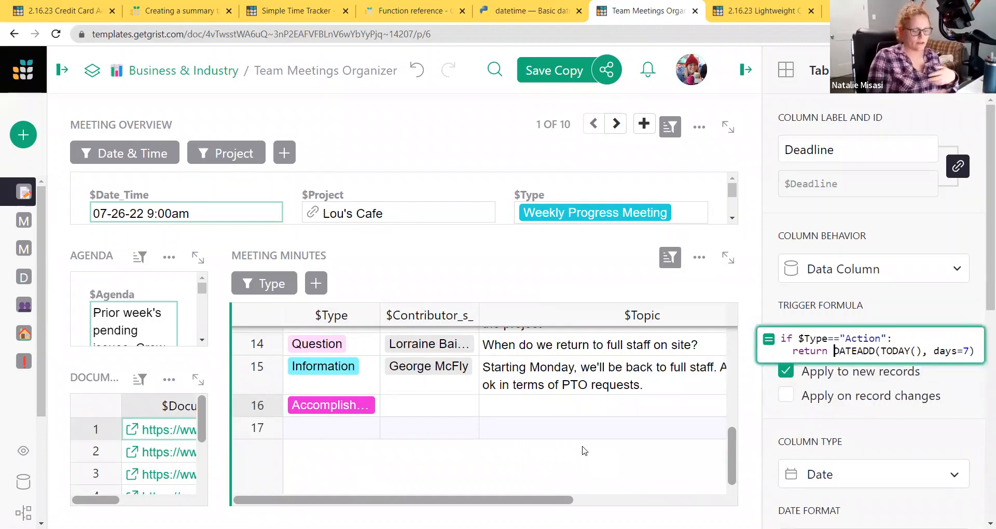
key("Return")
Add a Meeting Minutes record in row 17 with the Type Accomplishment and check its Deadline value
double_click(363, 428)
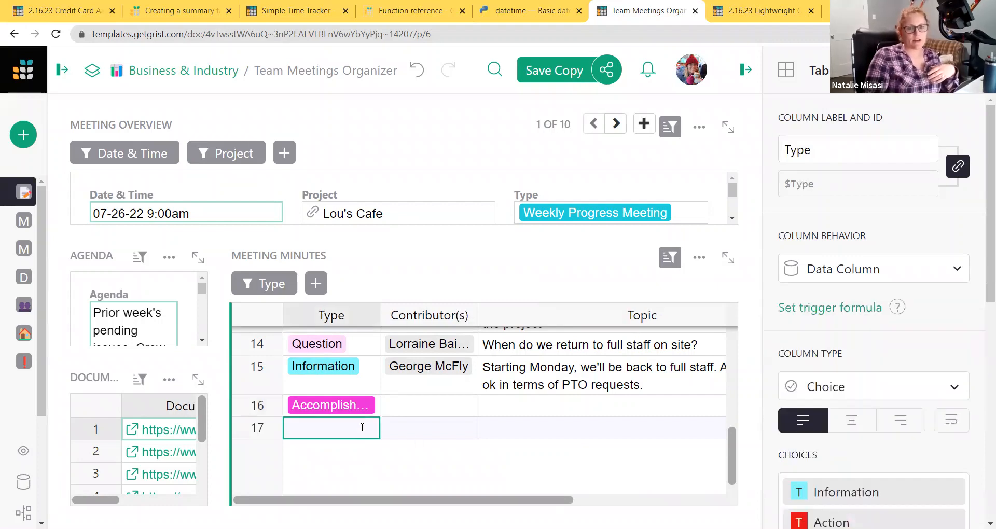
left_click(337, 324)
left_click_drag(419, 505, 674, 507)
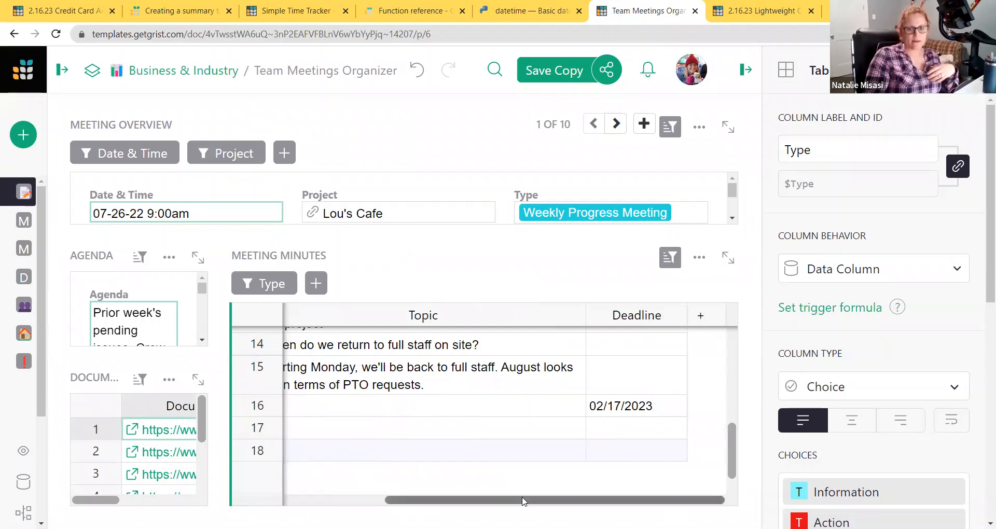
Add a Meeting Minutes record in row 18 with the Type Action and check its Deadline value
left_click_drag(569, 501, 418, 501)
double_click(363, 450)
type("Action")
key("Return")
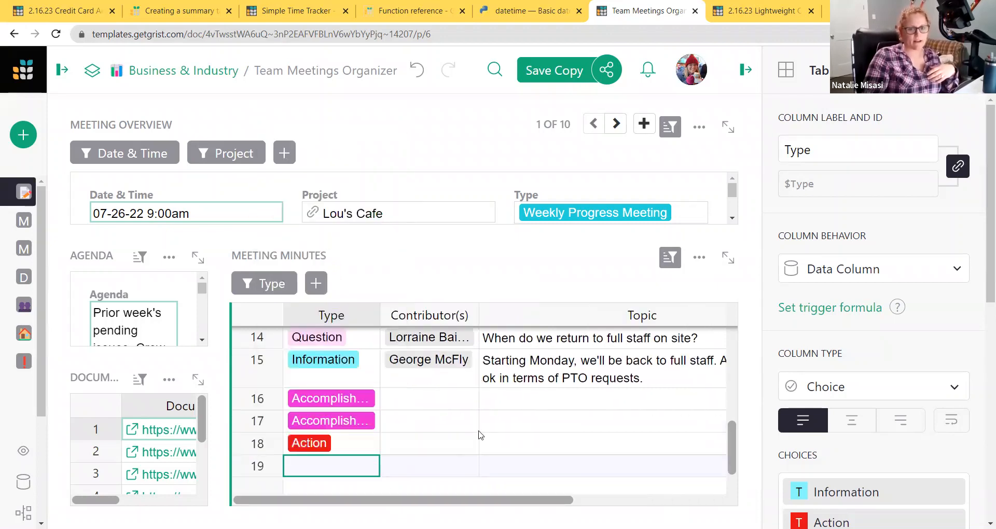
left_click(703, 507)
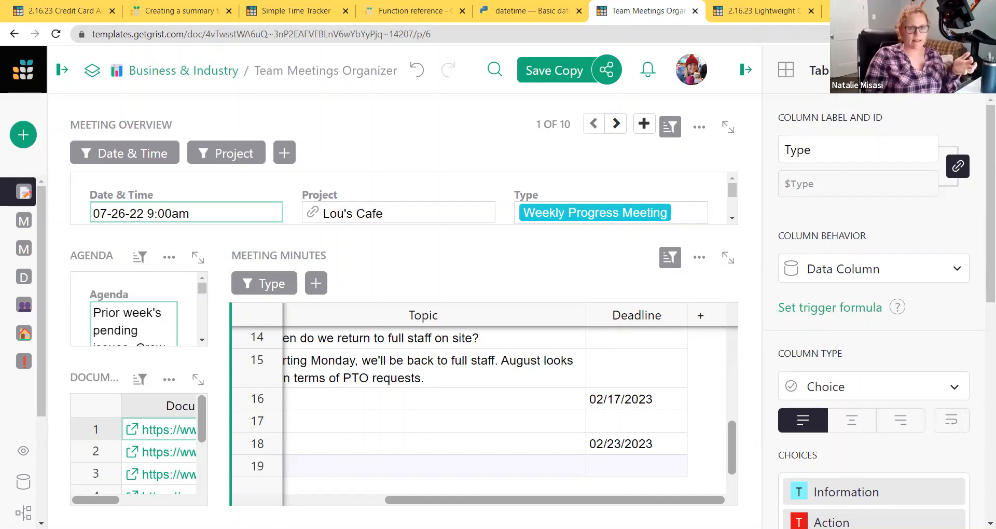
Examine the DATE() formula in the Grist Community post on multiple date ranges, and switch to the Credit Card Activity Template document
left_click(210, 14)
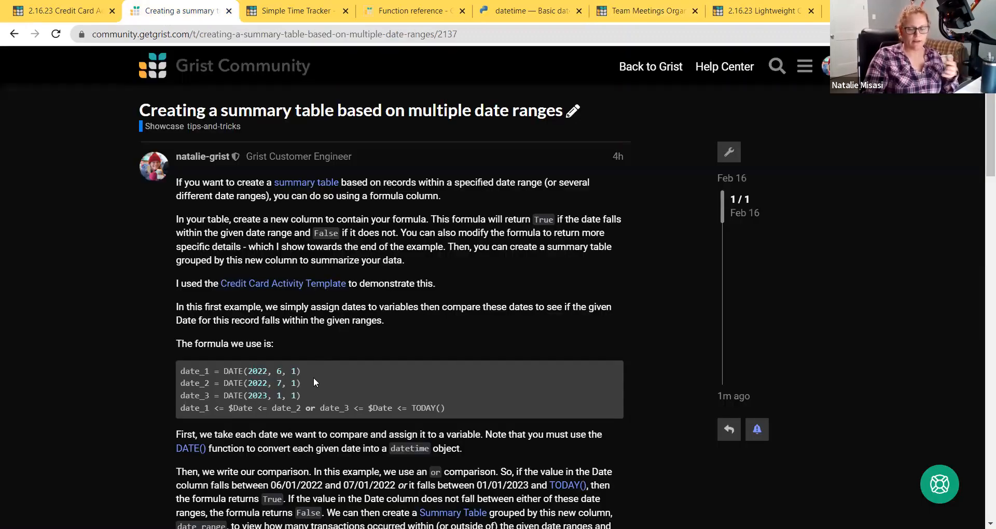
scroll(313, 378, "down", 1)
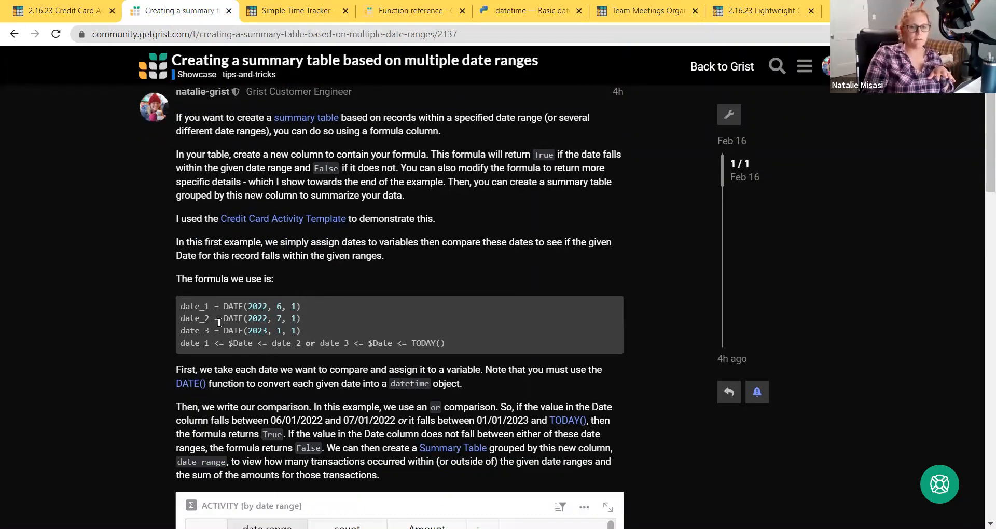
left_click_drag(226, 307, 300, 306)
left_click(301, 307)
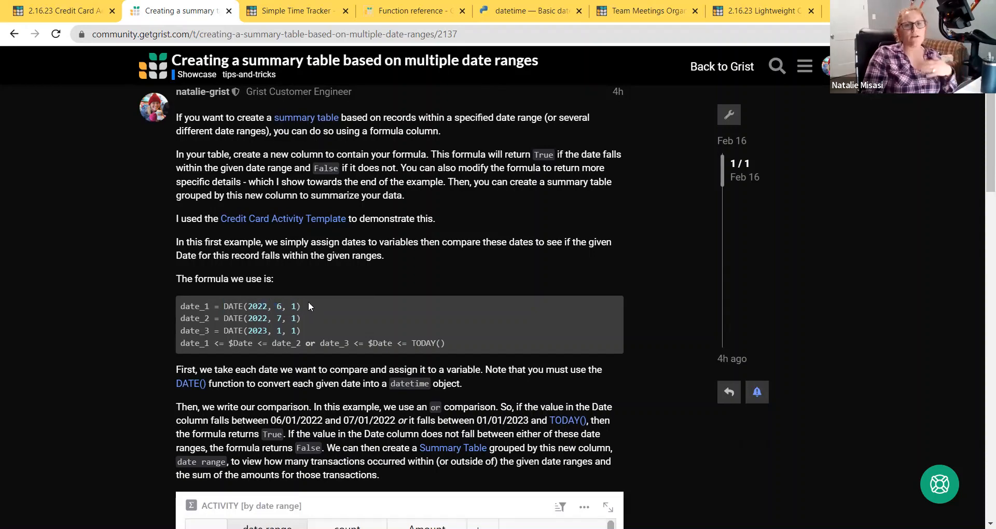
key("ctrl+shift+Tab")
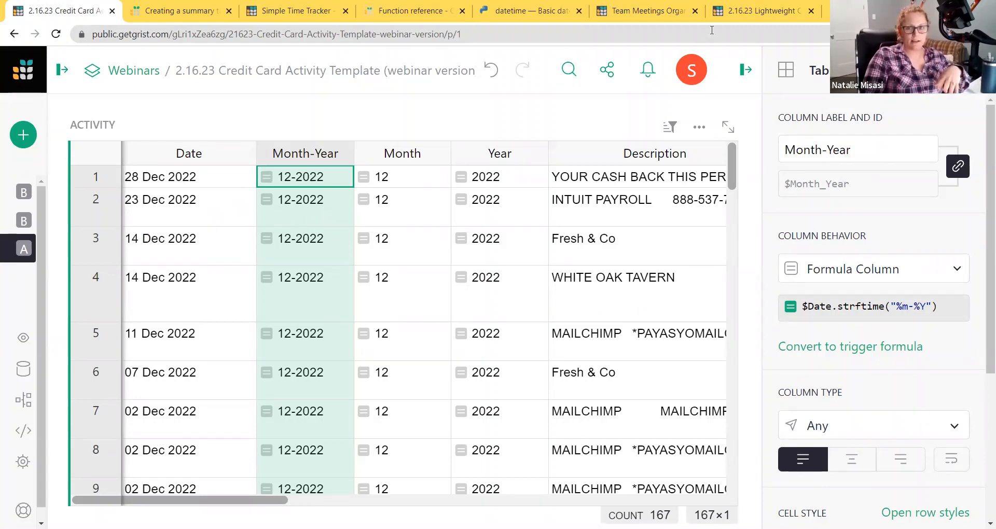
Switch to the Lightweight CRM document and examine the Due formula's lookupRecords call, its Contact and Type criteria, and the min function
left_click(737, 12)
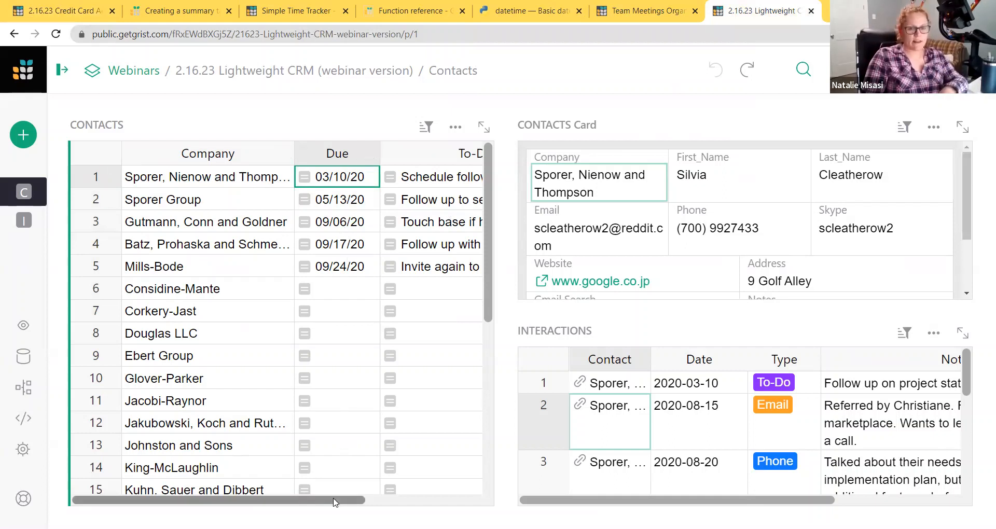
left_click_drag(336, 501, 389, 503)
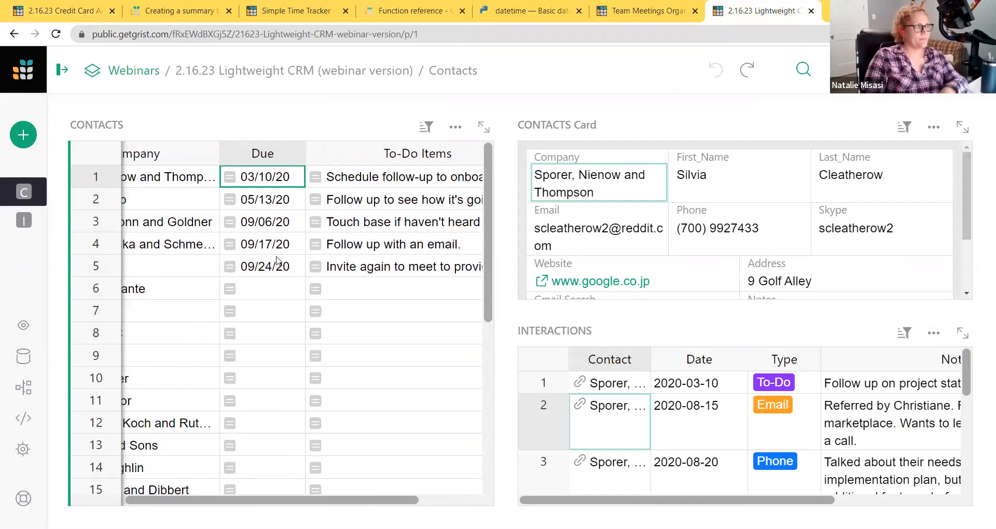
double_click(280, 287)
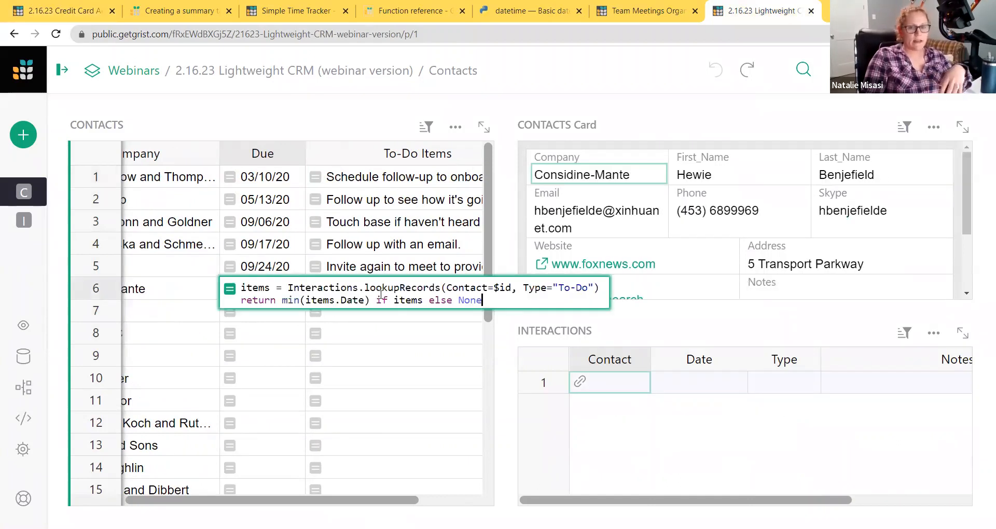
left_click_drag(365, 288, 441, 287)
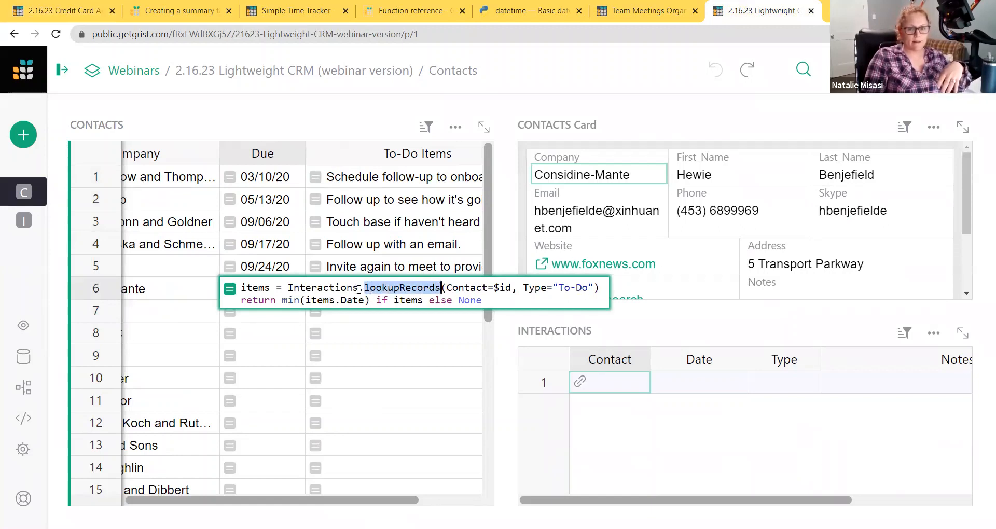
left_click_drag(358, 287, 287, 288)
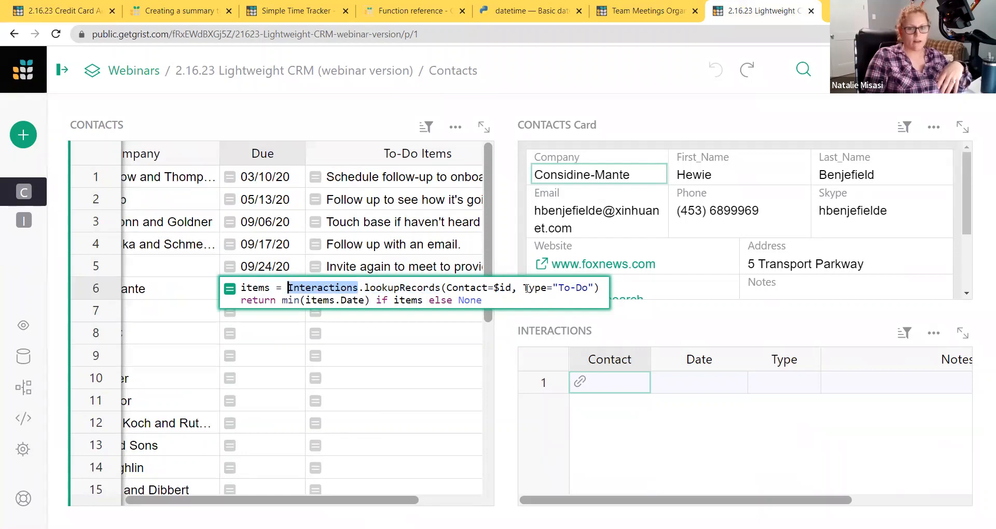
left_click_drag(523, 288, 590, 289)
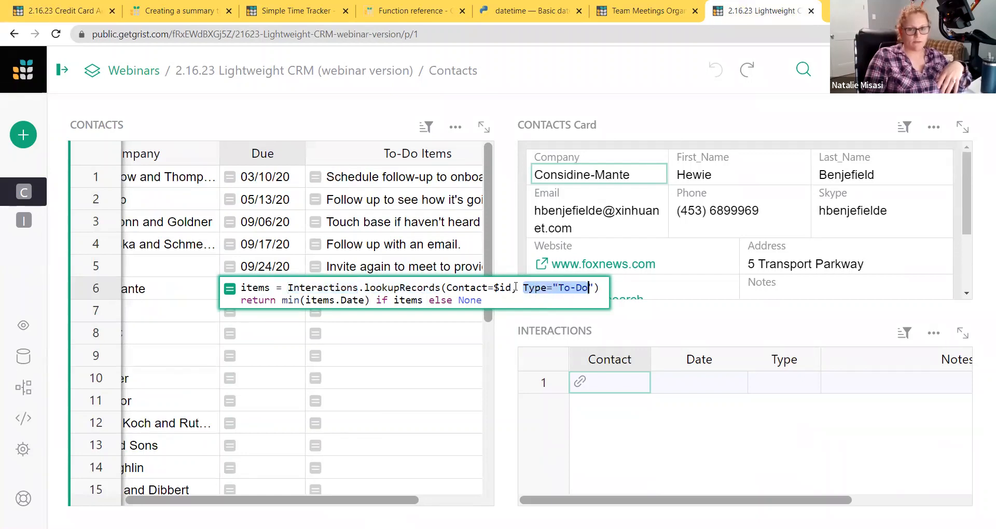
left_click_drag(512, 289, 446, 288)
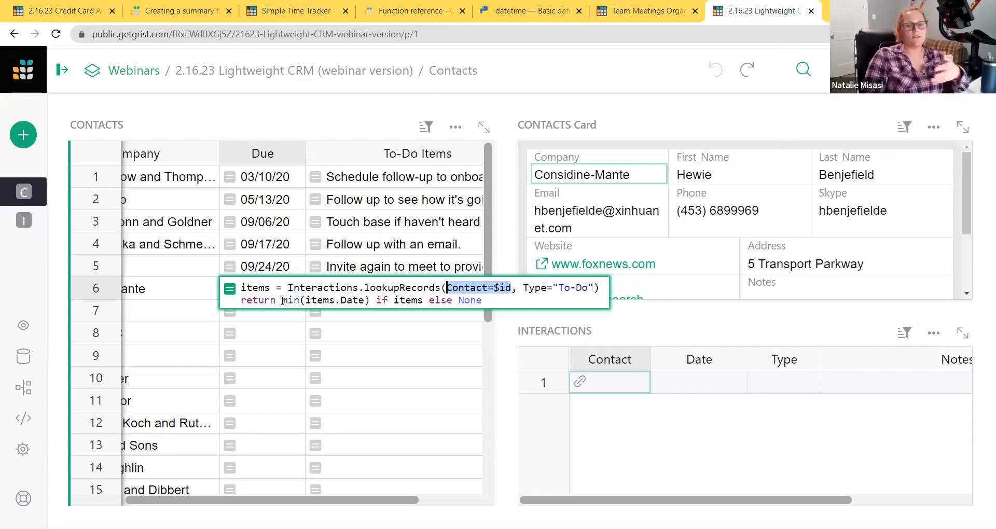
left_click_drag(283, 301, 300, 301)
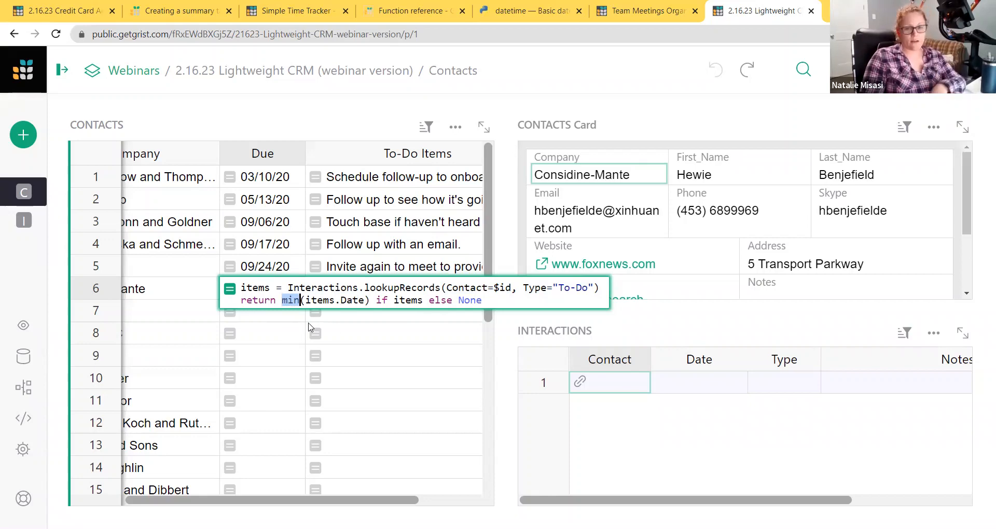
Insert an empty column directly before Due in the Contacts table and select its first cell
left_click(263, 156)
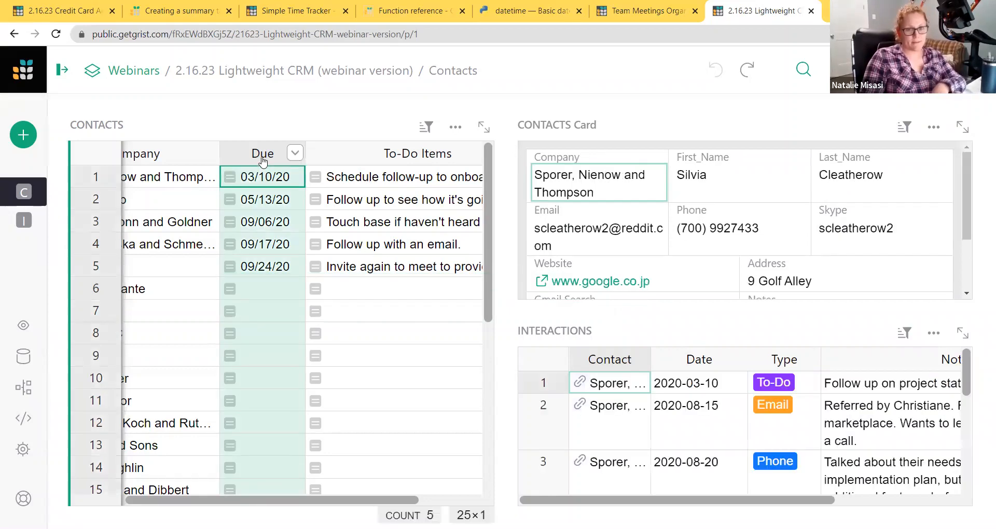
left_click(294, 153)
left_click(394, 444)
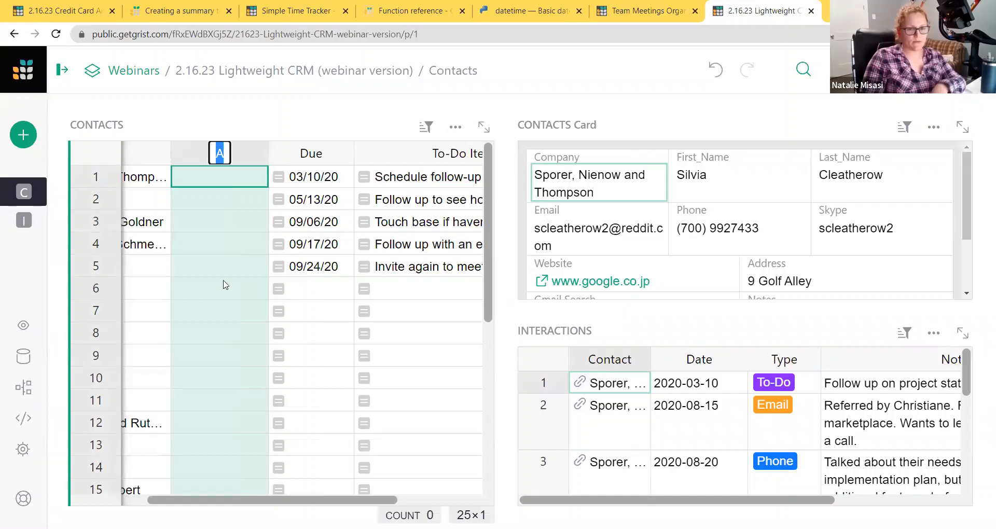
left_click_drag(327, 500, 236, 500)
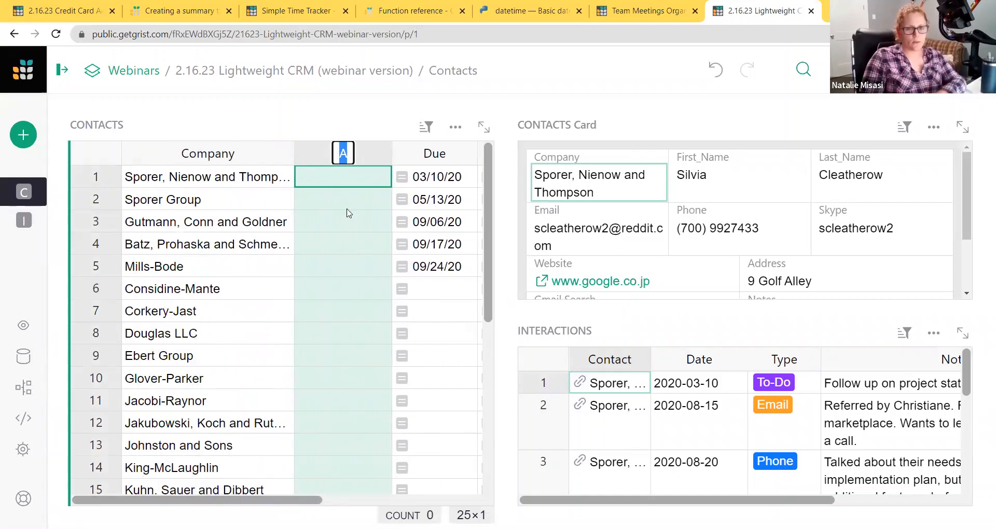
left_click(319, 182)
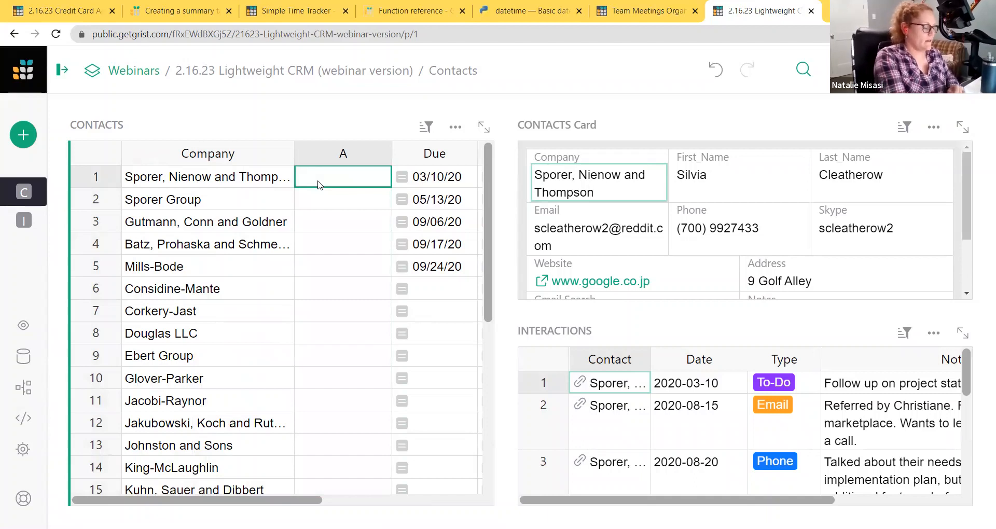
type("=")
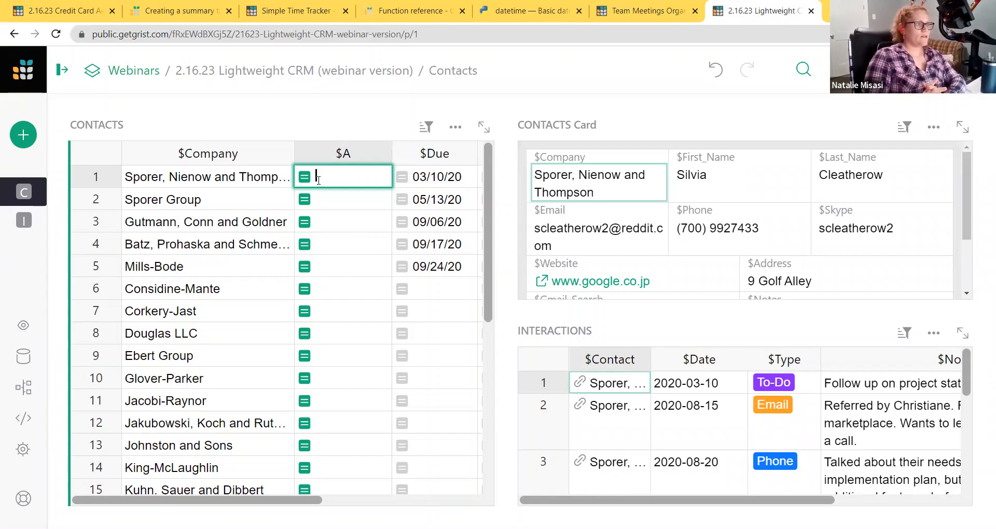
key("Escape")
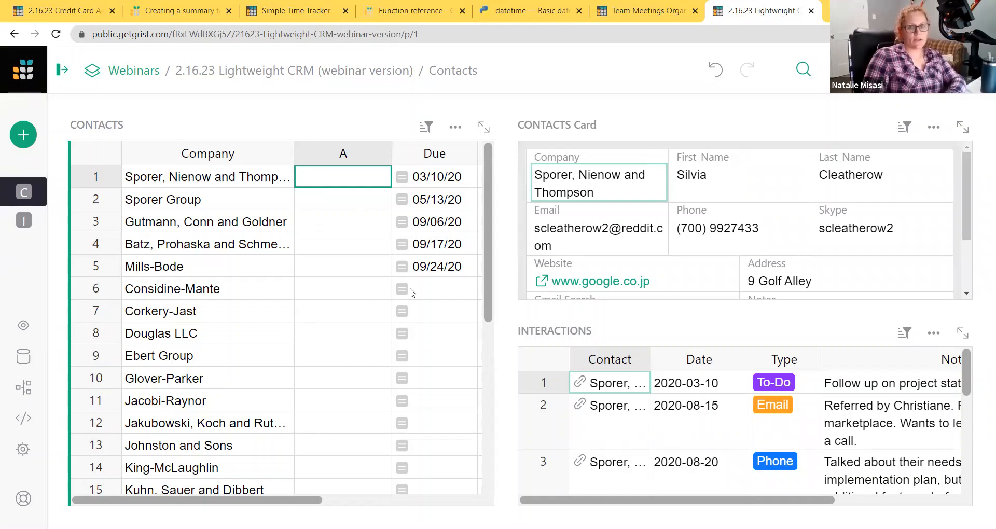
Widen the Contact column in Interactions and compare its column settings with those of the Company column in Contacts
left_click_drag(649, 366, 706, 365)
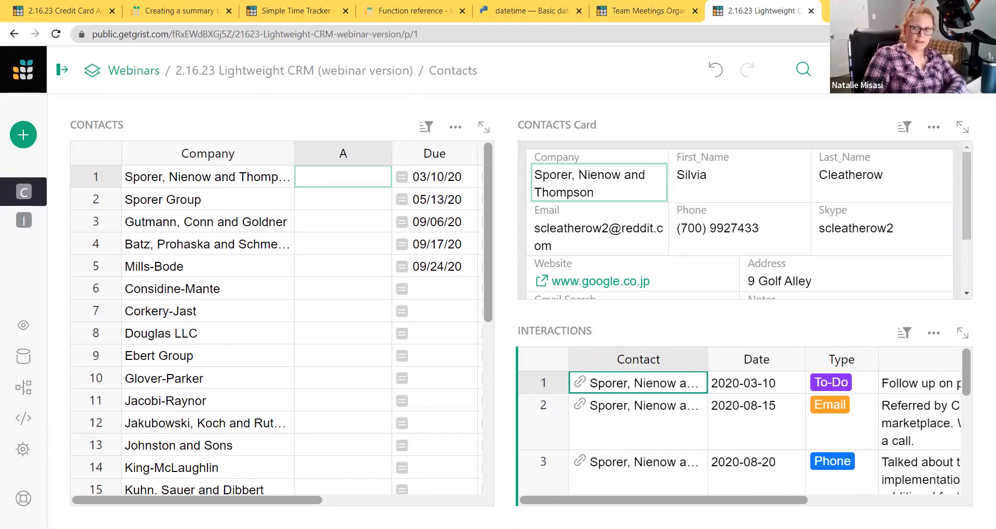
left_click(980, 70)
scroll(949, 392, "down", 2)
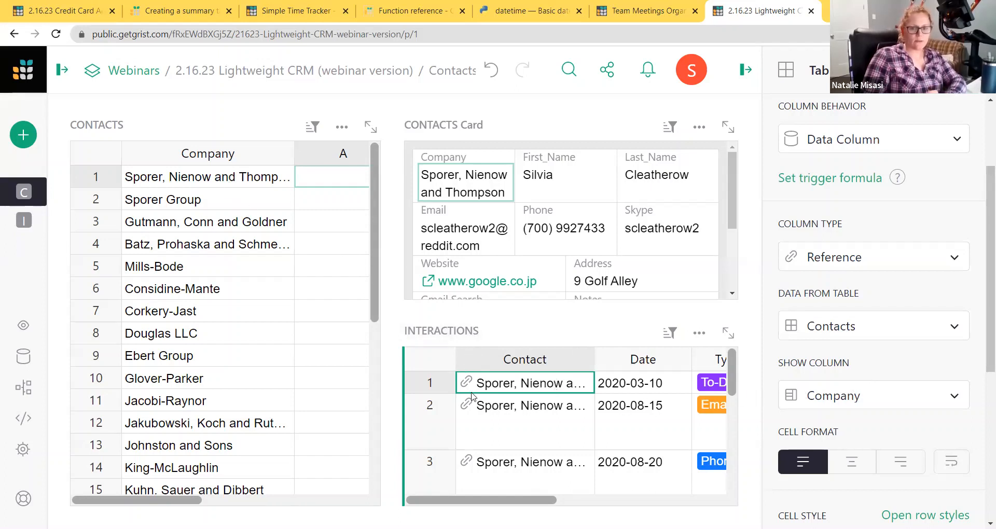
left_click(206, 180)
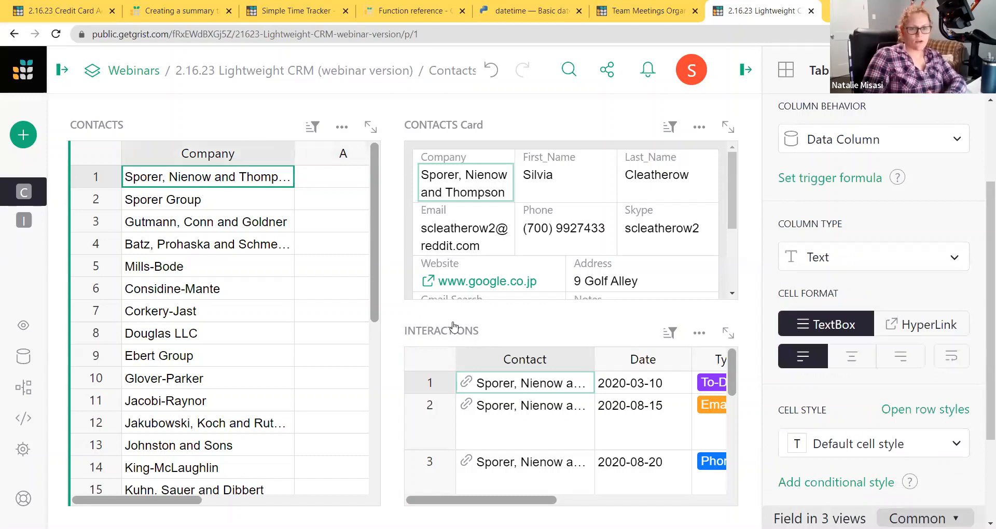
left_click(534, 386)
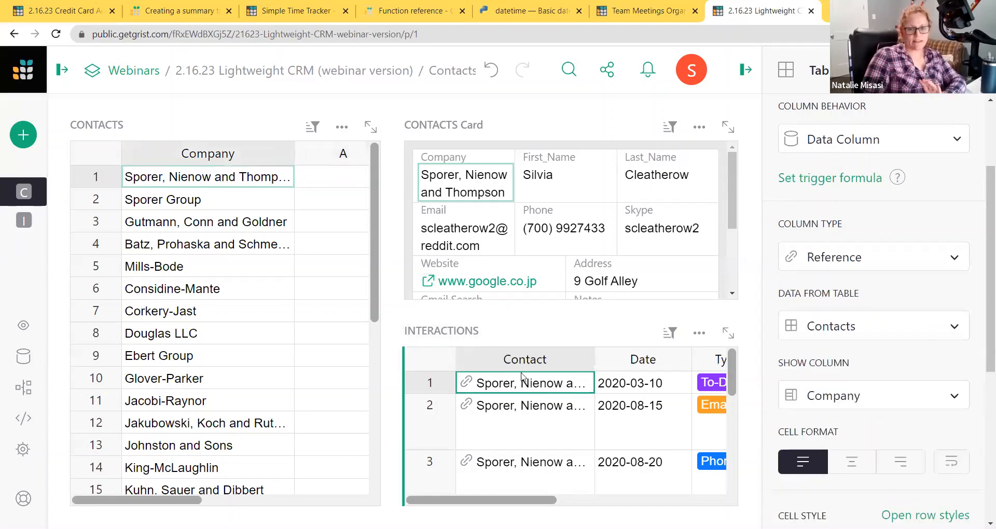
Make the Contact reference column in Interactions show the Row ID
left_click(889, 402)
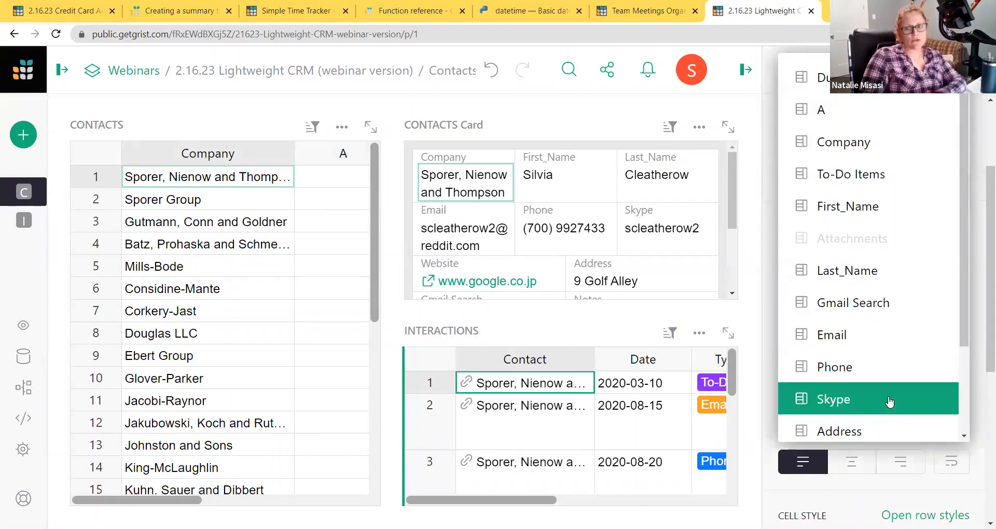
scroll(885, 402, "down", 3)
left_click(875, 418)
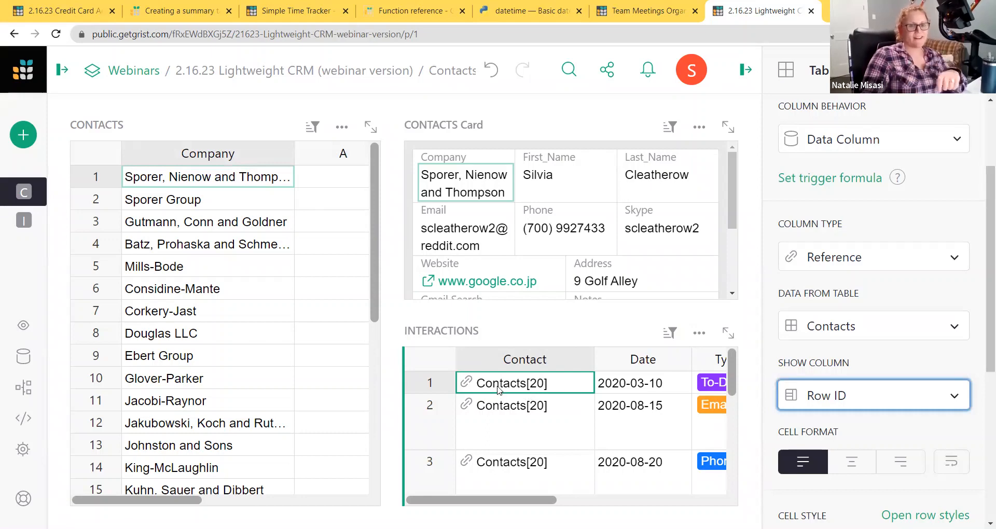
Insert a column named ID directly before Company in the Contacts table
left_click(223, 183)
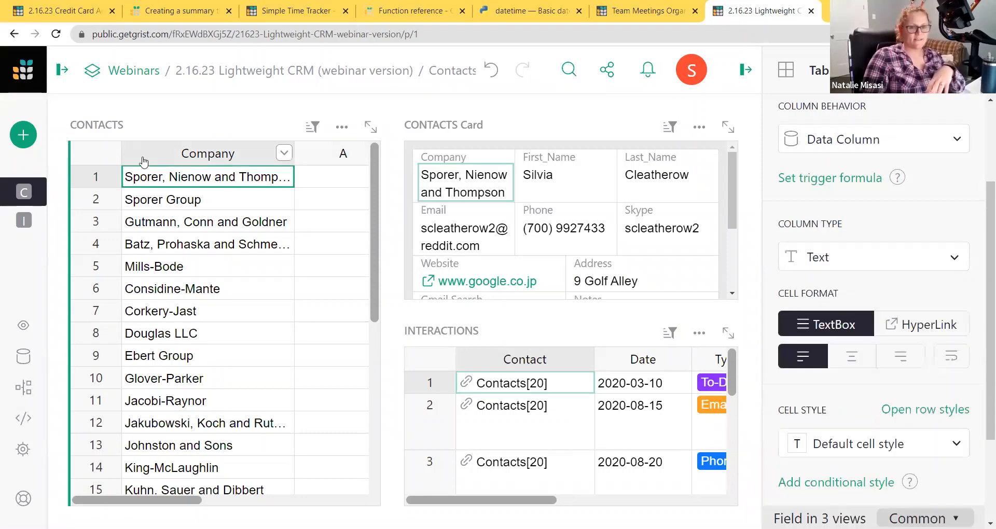
left_click(284, 152)
left_click(363, 478)
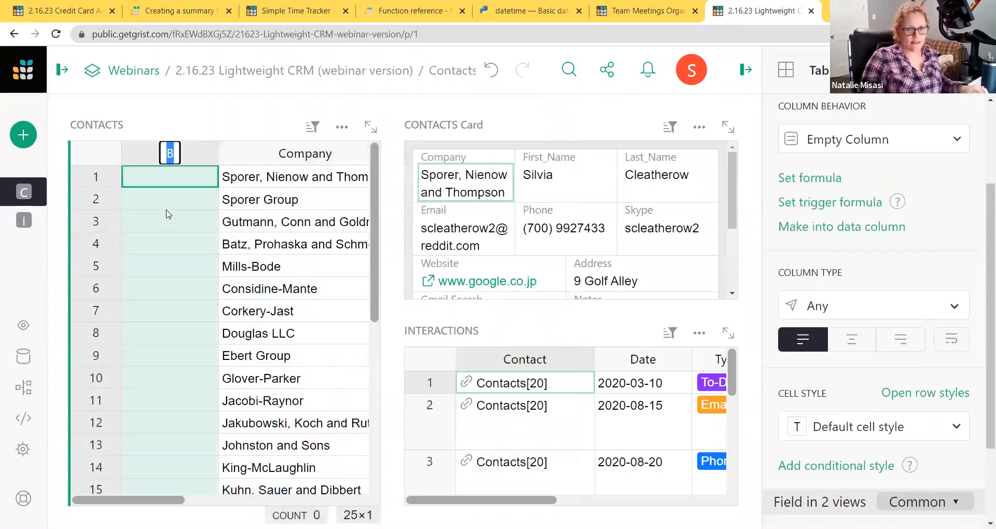
type("ID")
key("Return")
Set the ID column's formula to $id and narrow the column
type("=")
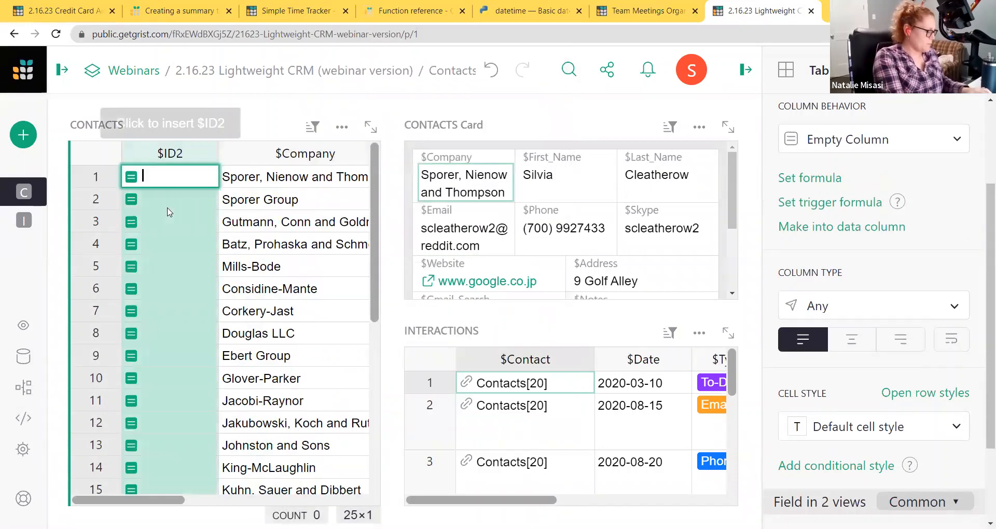
type("$id")
key("Return")
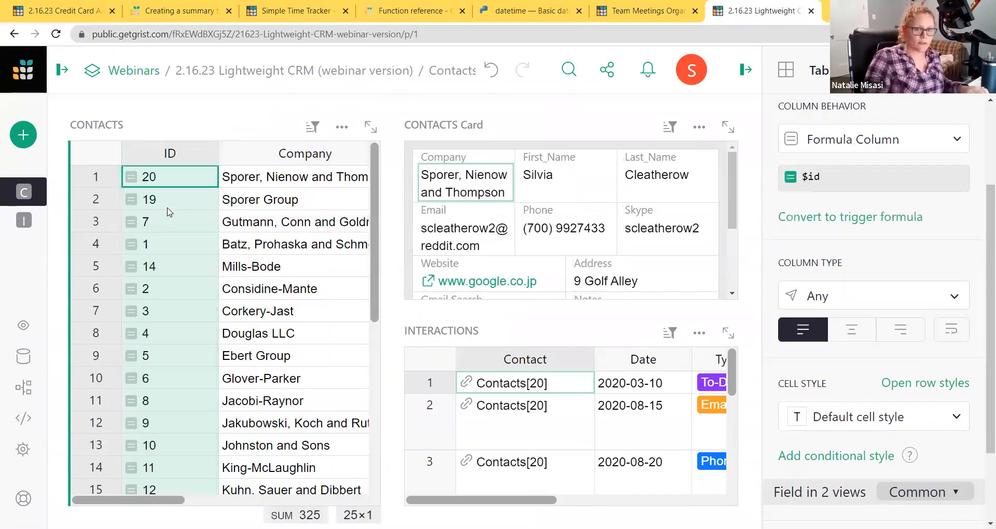
left_click_drag(218, 156, 174, 156)
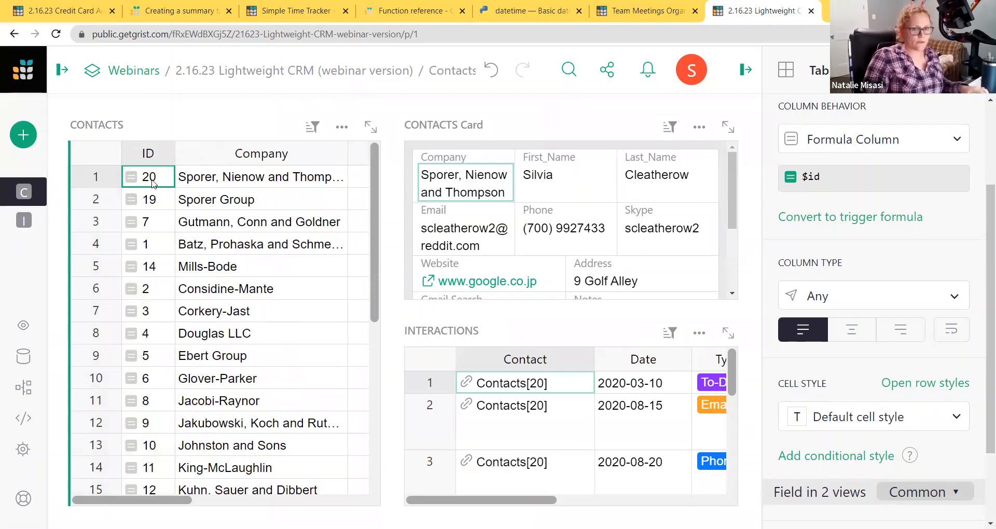
Select Gutmann, Conn and Goldner and compare its ID with the Contact references in Interactions
left_click(197, 223)
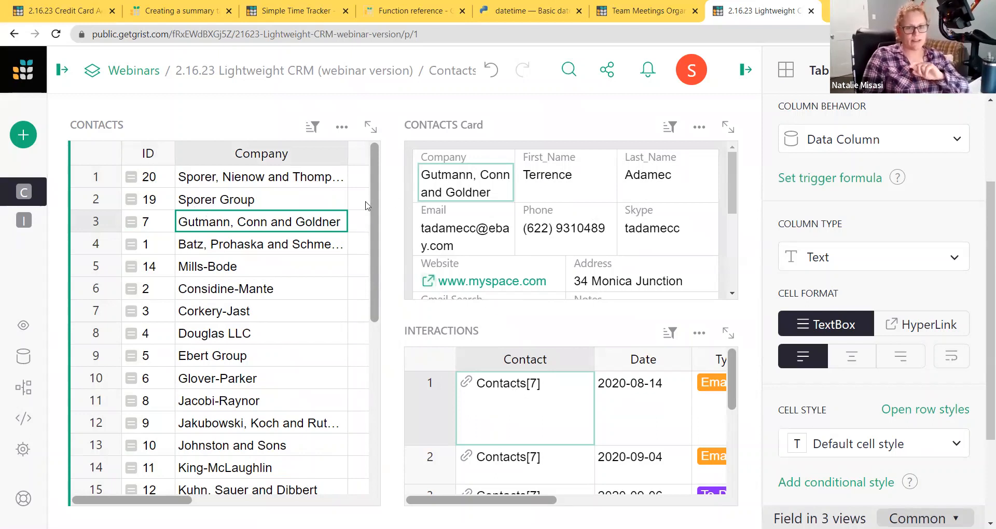
left_click_drag(198, 499, 255, 500)
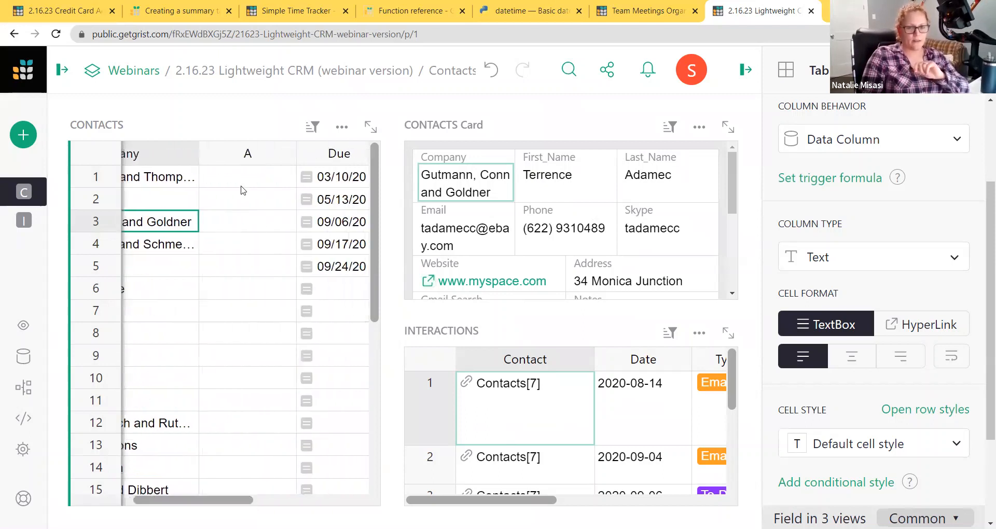
Set the formula of column A in Contacts to Interactions.lookupRecords(Contact=$id) and widen the column
left_click(237, 182)
key("equal")
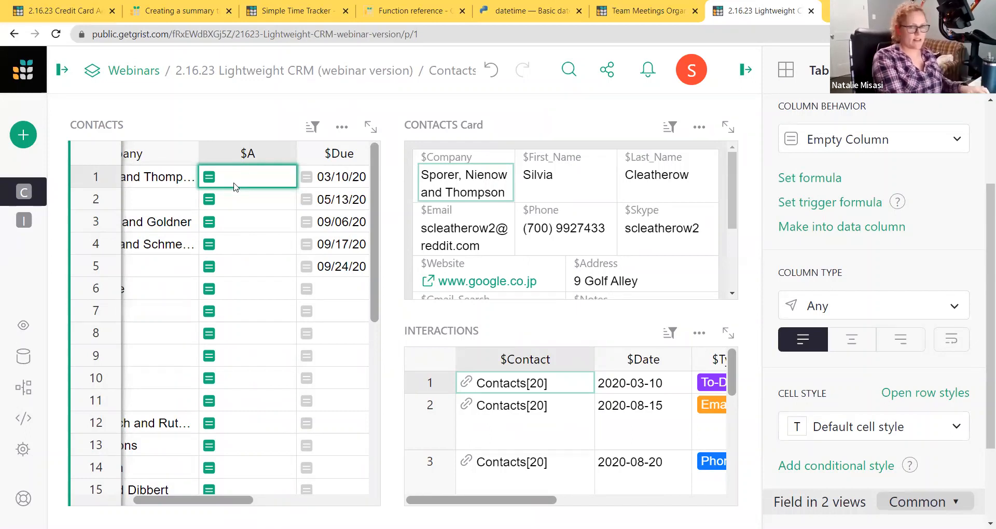
type("Inter")
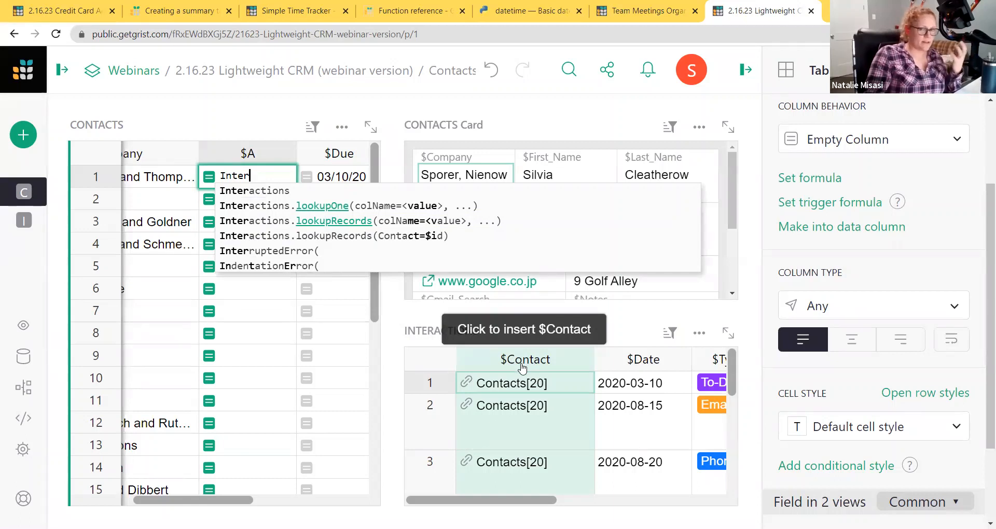
left_click(437, 236)
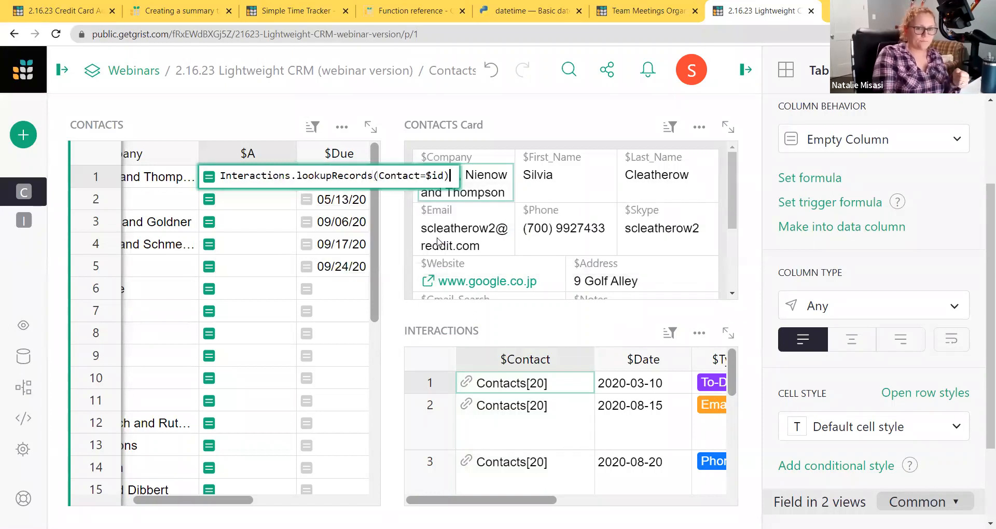
key("Return")
left_click_drag(297, 156, 422, 159)
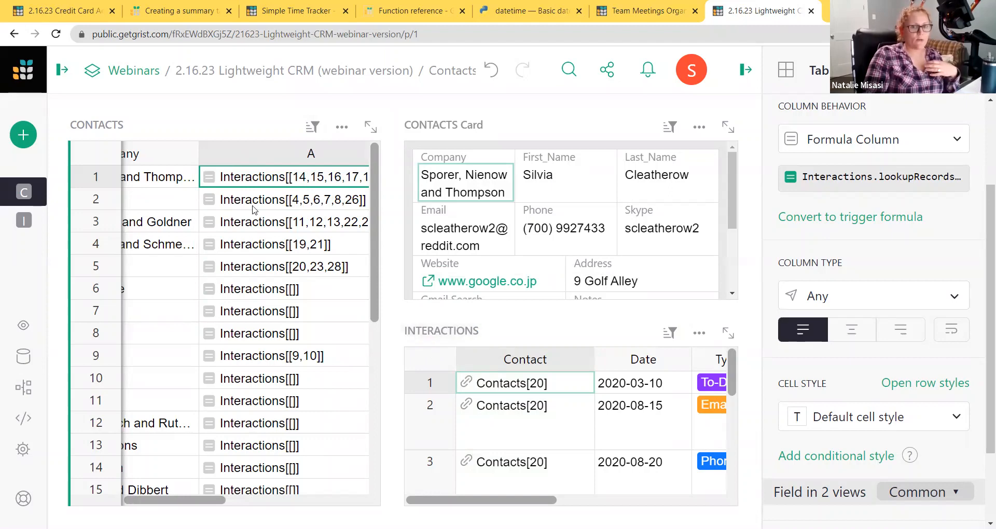
Compare column A's record lists with the linked Interactions rows for Batz, Prohaska and Schmeler and for Mills-Bode
left_click(162, 183)
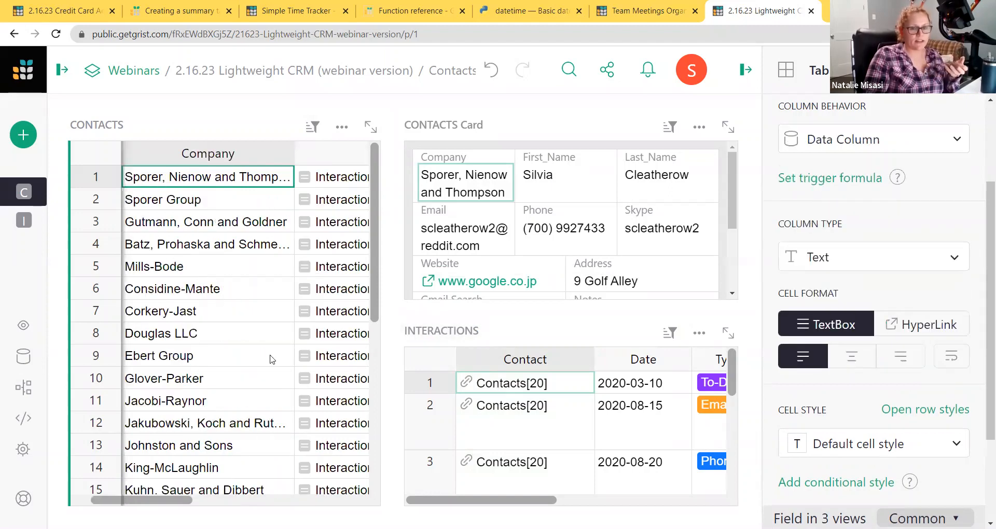
left_click_drag(185, 506, 257, 504)
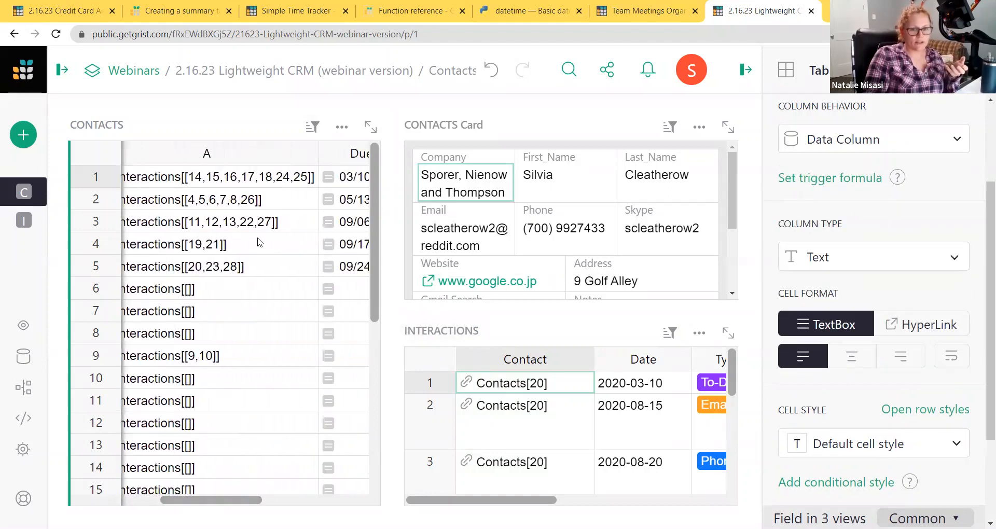
scroll(552, 408, "down", 5)
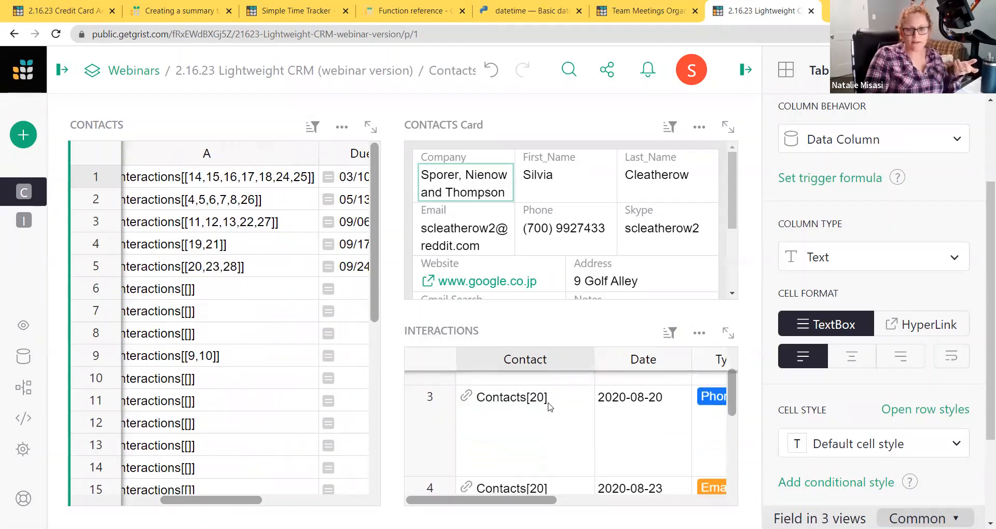
scroll(552, 408, "up", 3)
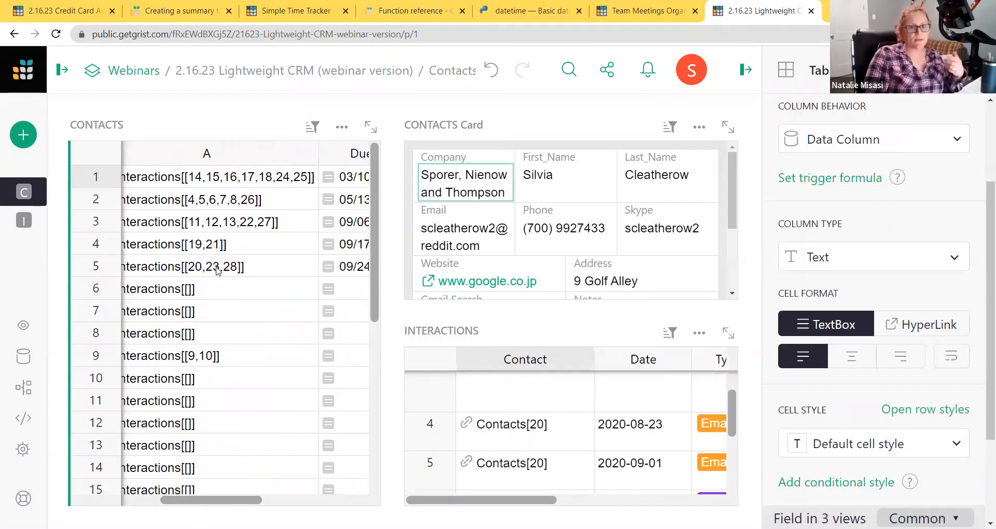
left_click(138, 242)
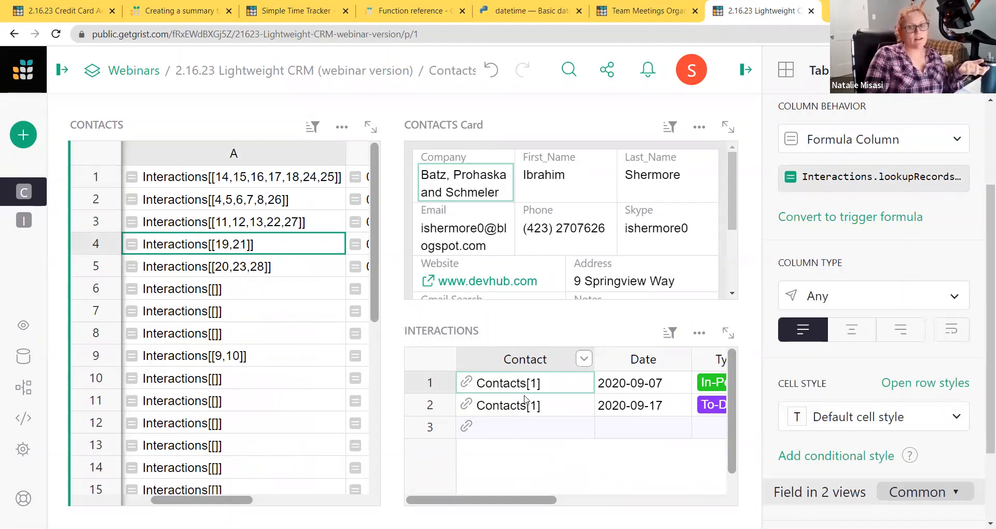
left_click(571, 396)
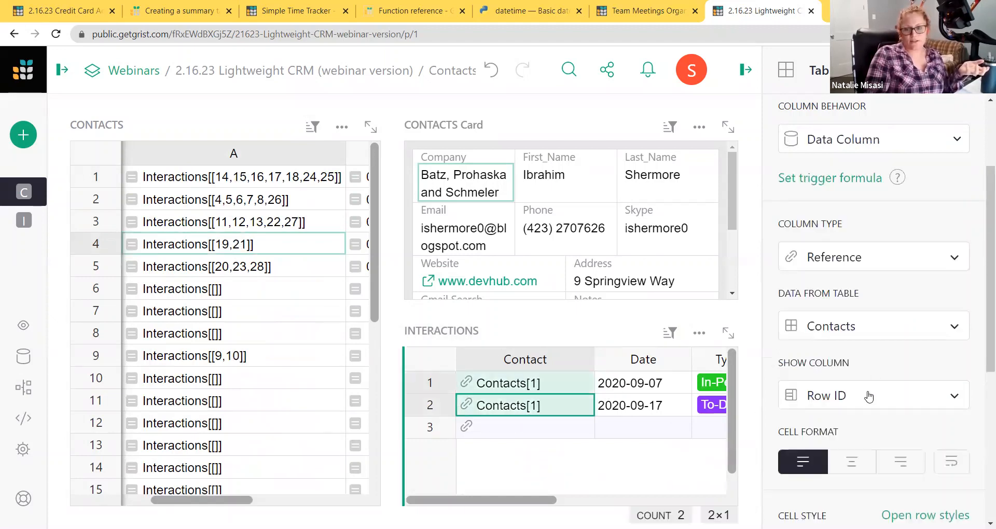
left_click(584, 359)
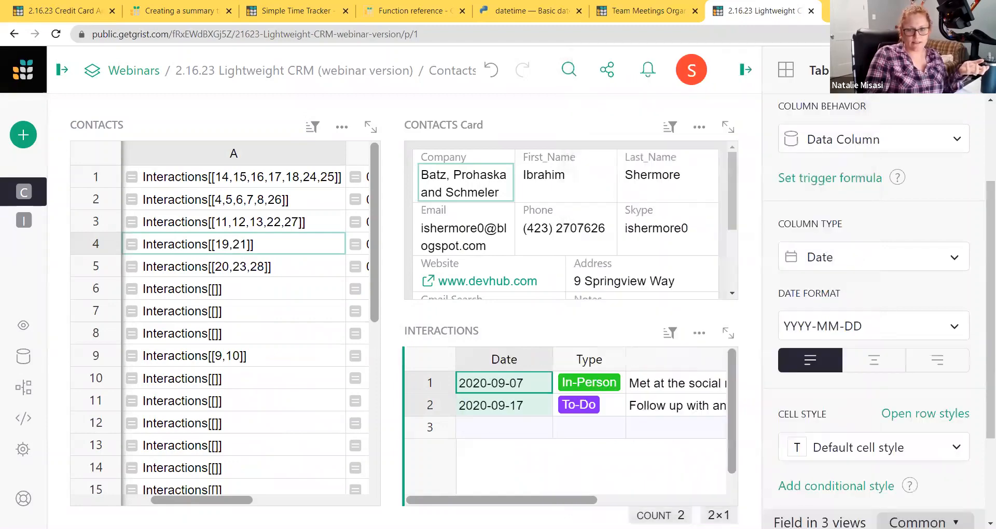
left_click(636, 370)
left_click(267, 266)
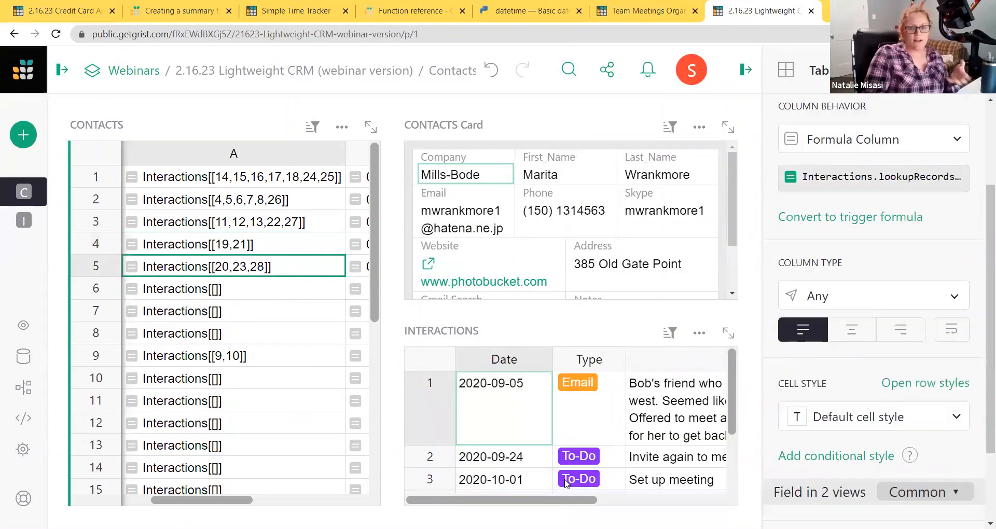
Add the condition Type="To-Do" to the lookupRecords formula in column A
double_click(256, 182)
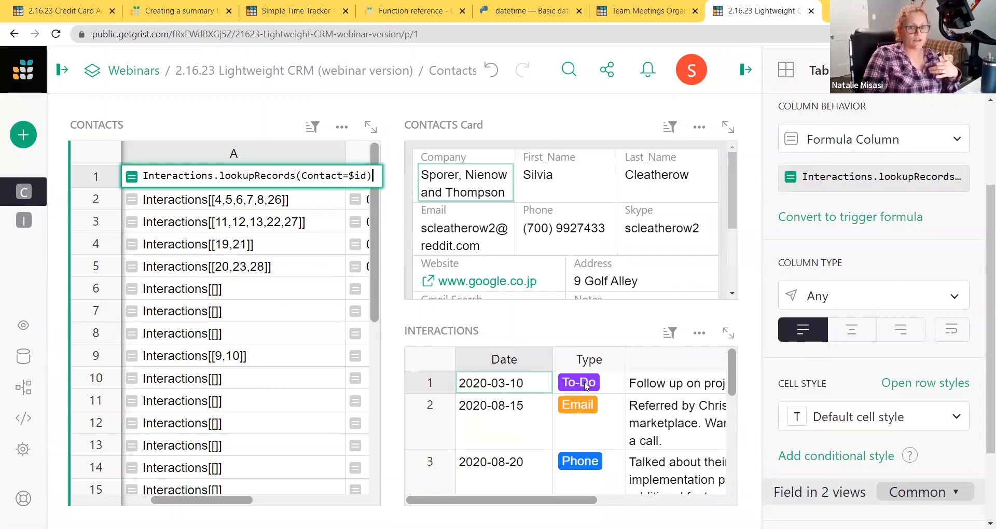
type(", ")
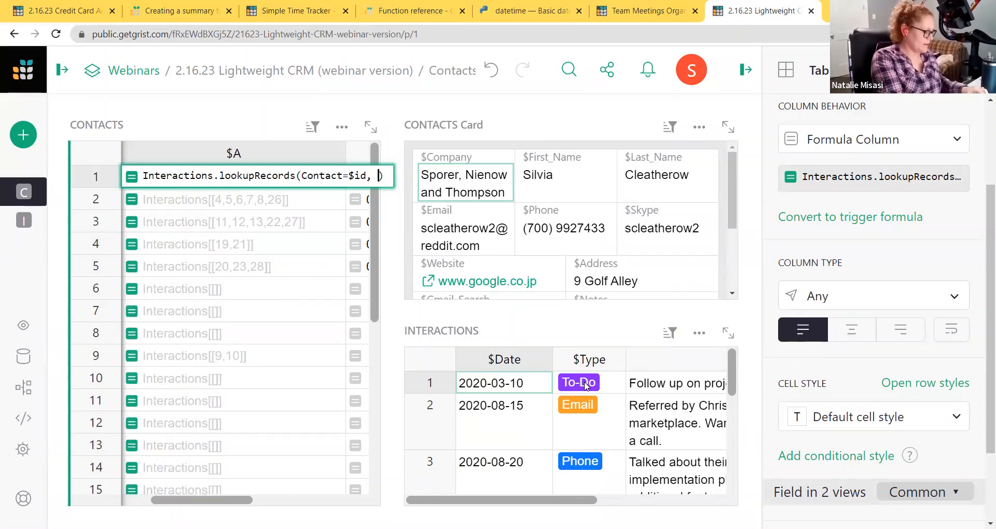
type("Type=")
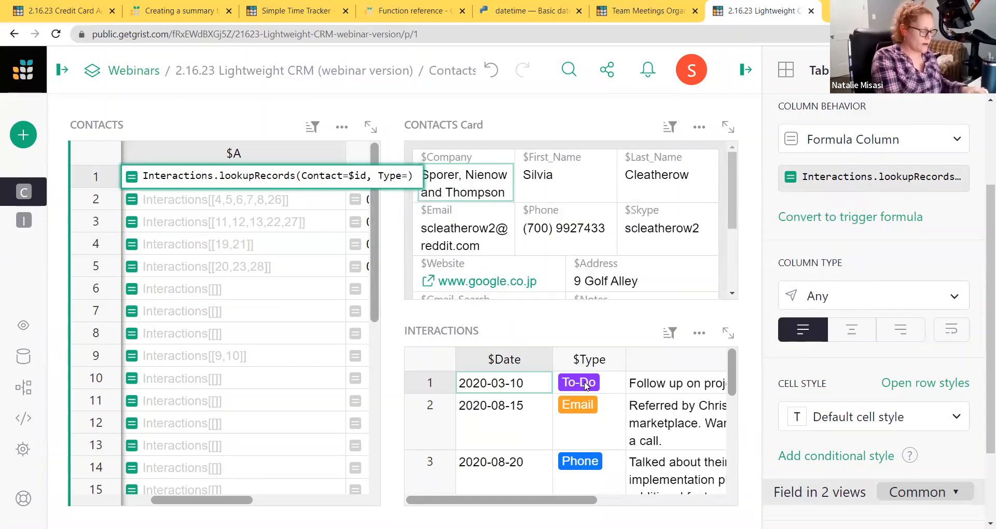
type("\"To-")
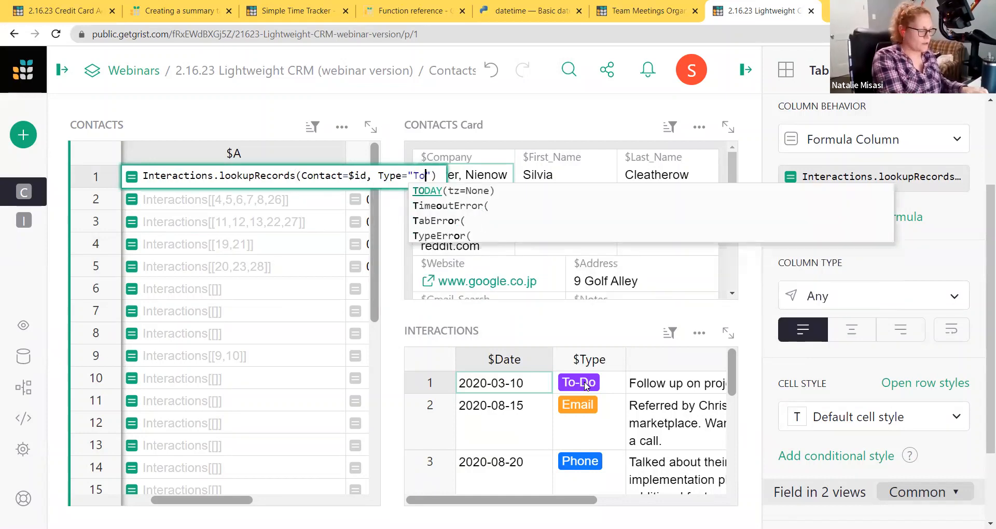
type("Do")
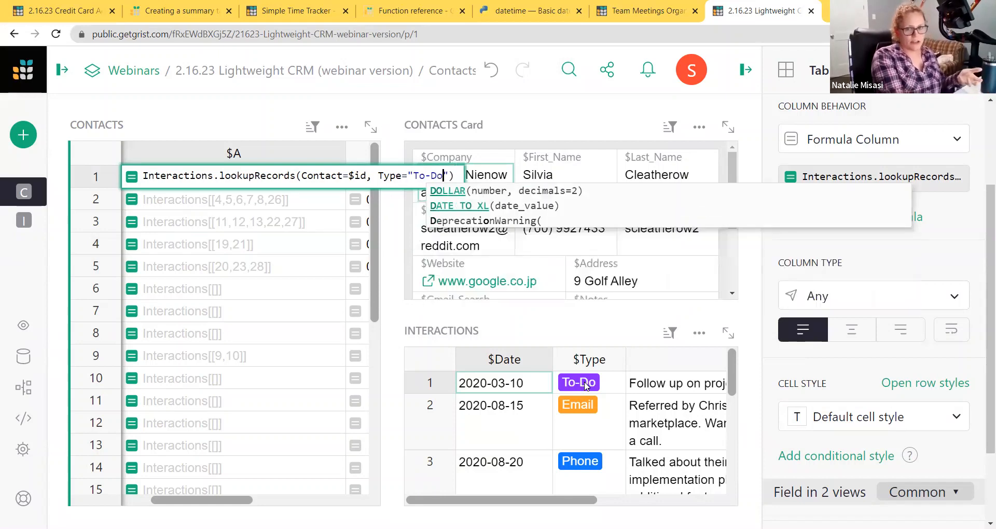
type("\")")
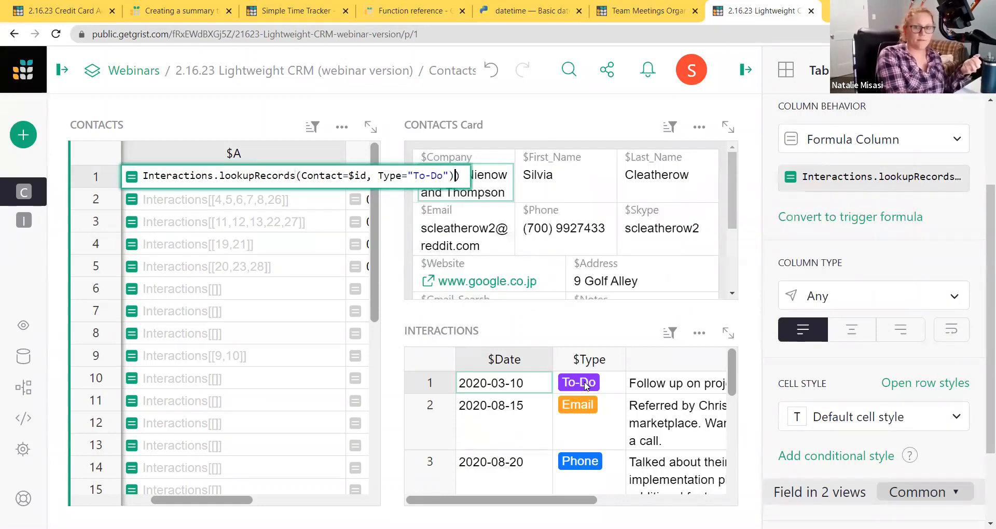
key("Delete")
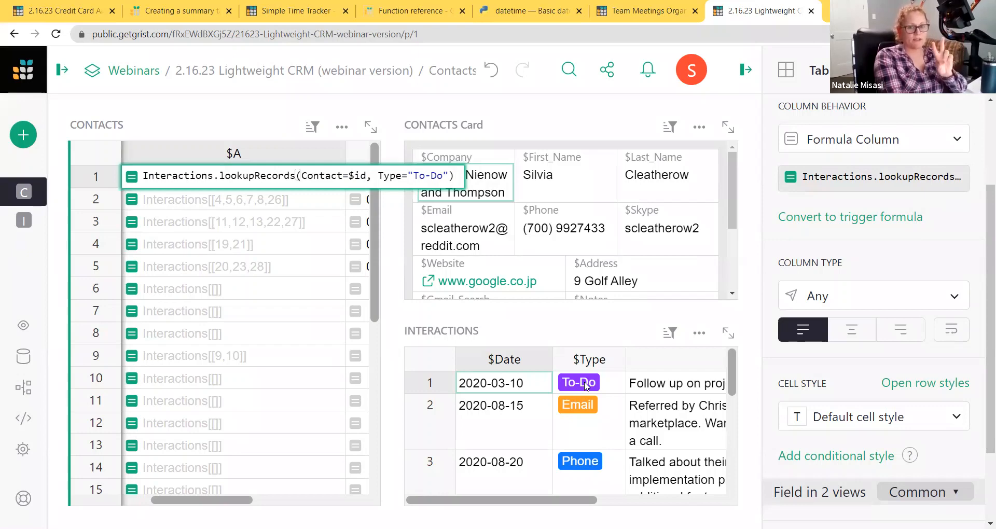
key("Return")
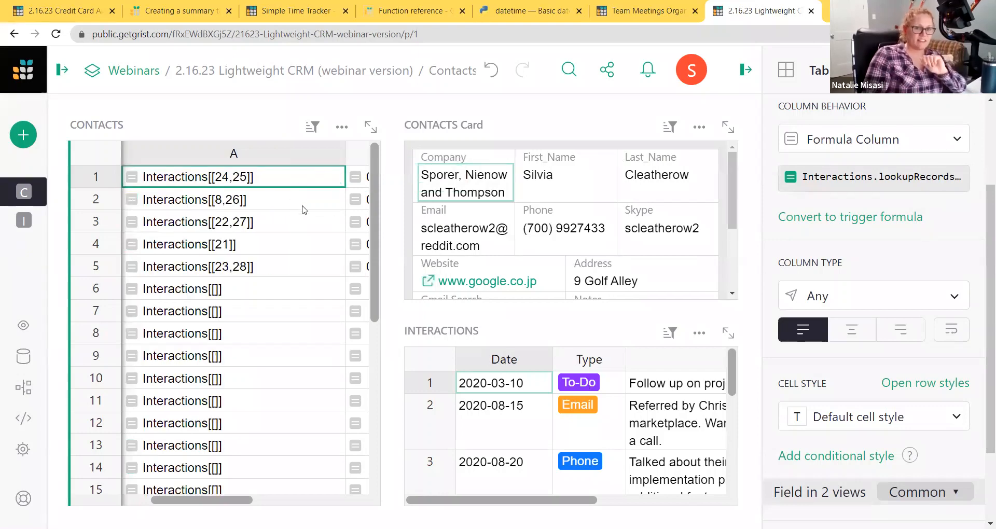
Check column A's filtered record lists against the To-Do interactions of the contacts in rows 1, 5 and 4
scroll(539, 434, "down", 5)
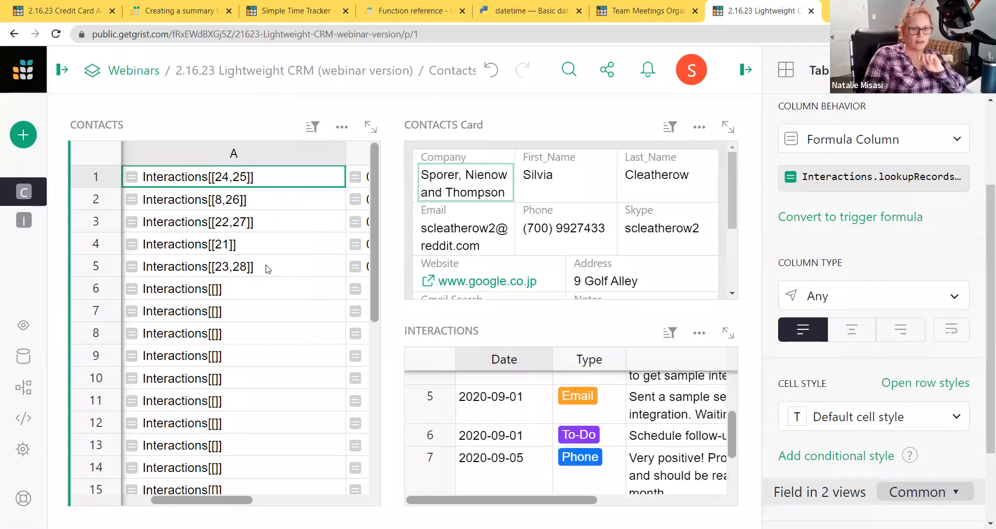
left_click(268, 267)
scroll(581, 446, "down", 2)
scroll(555, 435, "up", 2)
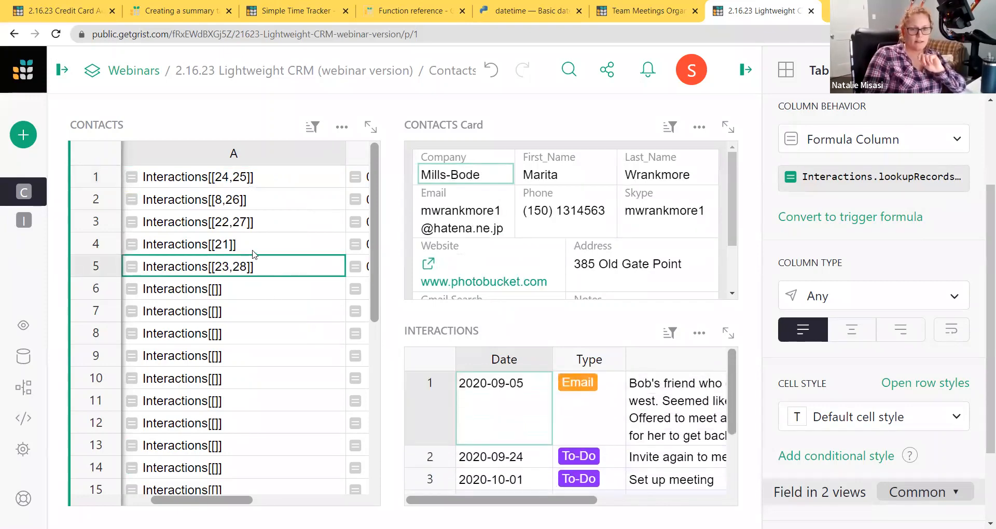
left_click(249, 244)
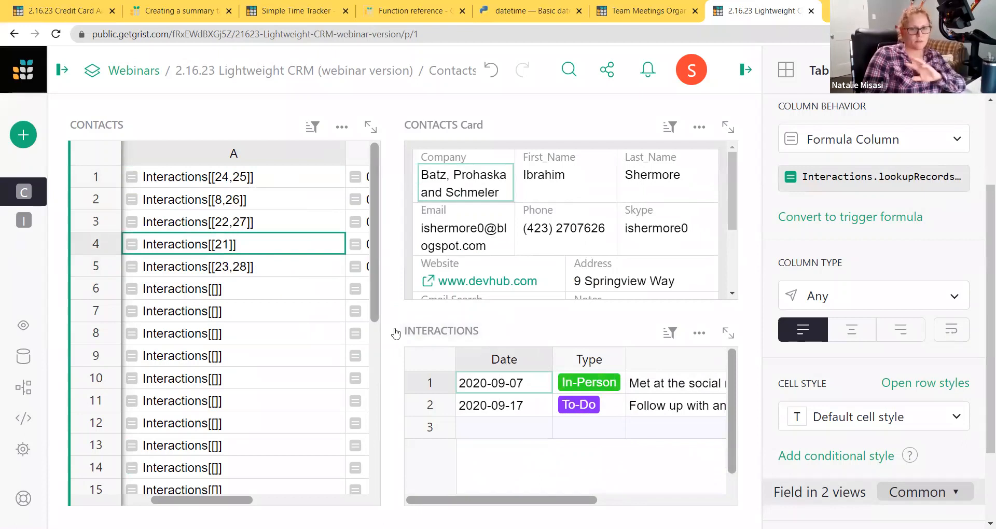
Append .Notes to column A's lookup formula to return the notes of the To-Do interactions
double_click(267, 181)
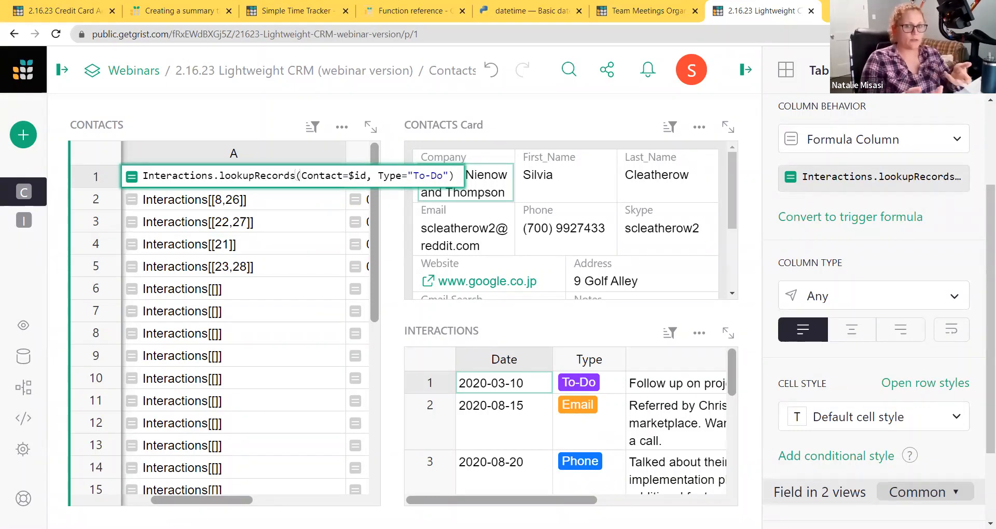
type(".")
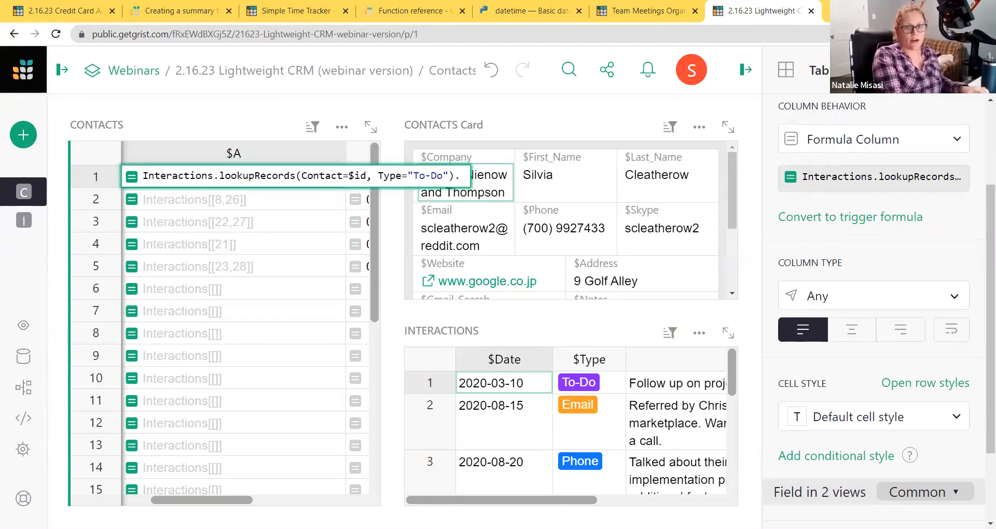
type("Notes")
key("Return")
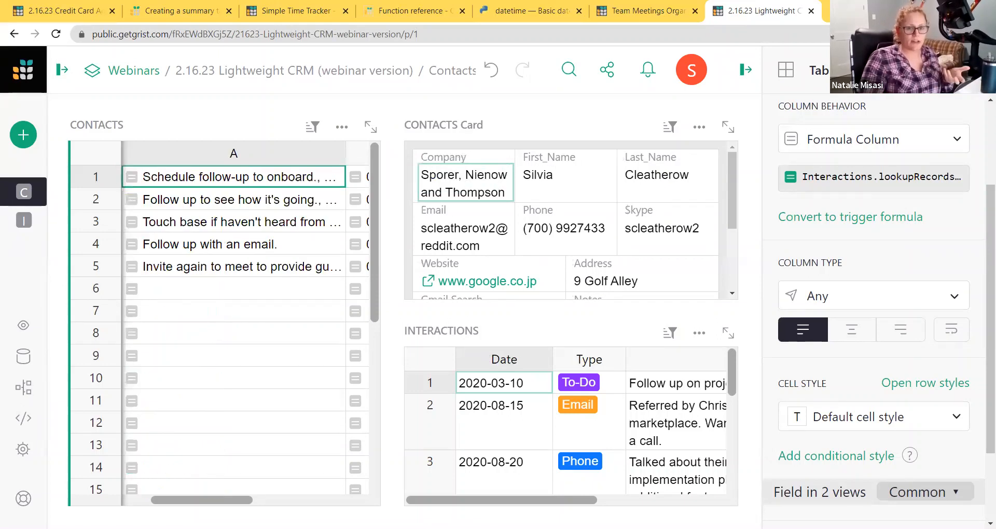
Replace .Notes with .Date in column A's formula to return the dates of the To-Do interactions
double_click(301, 176)
key("BackSpace")
key("BackSpace")
key("BackSpace")
key("BackSpace")
key("BackSpace")
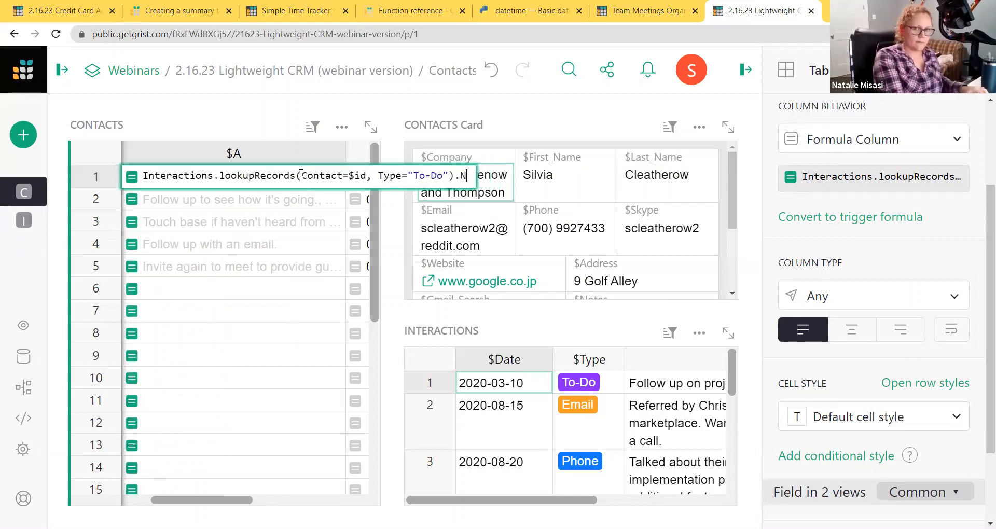
type("Date")
key("Return")
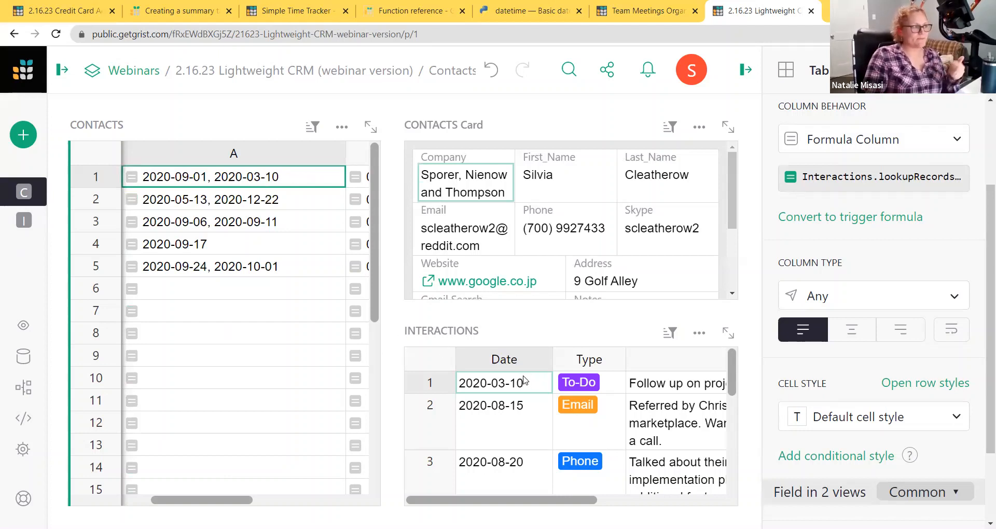
Remove .Date from column A's lookup formula and assign the lookup to a variable named to_do_tasks
double_click(218, 178)
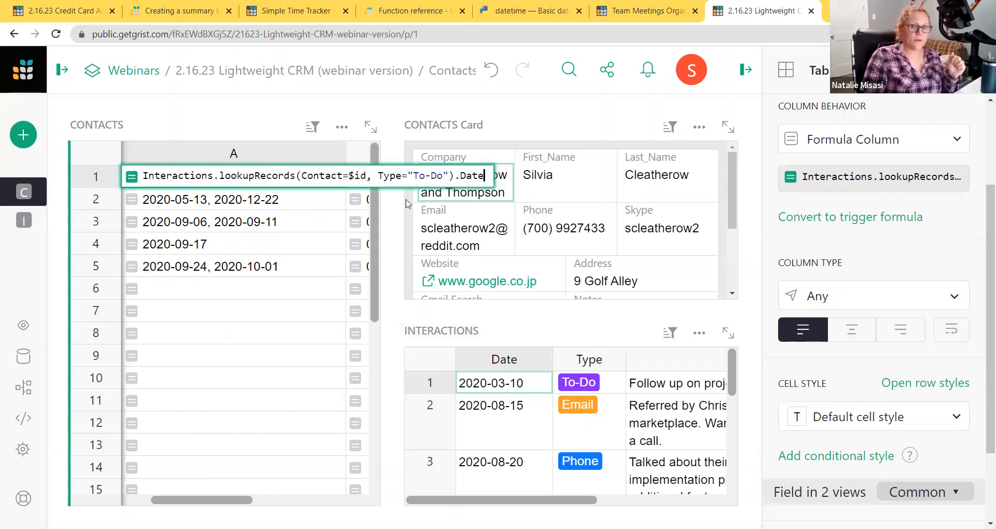
left_click_drag(455, 177, 483, 177)
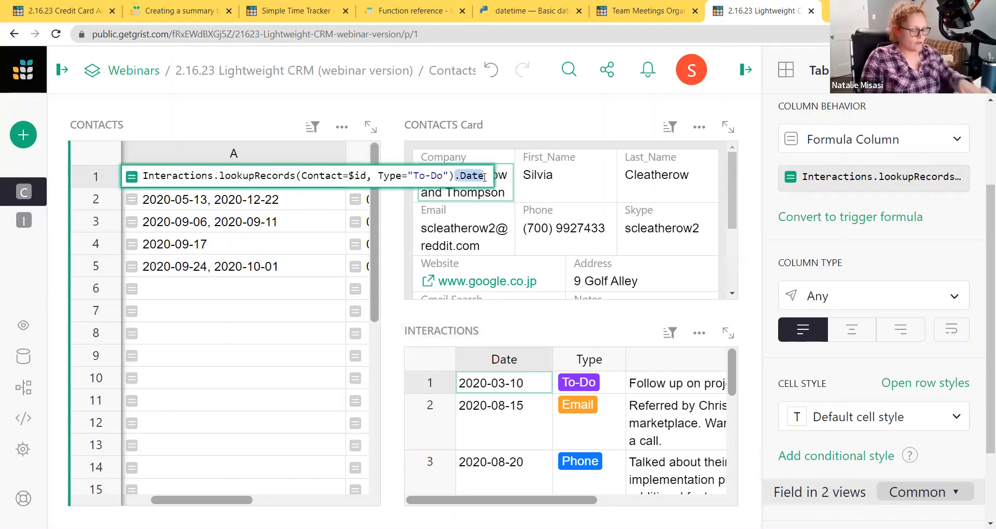
key("BackSpace")
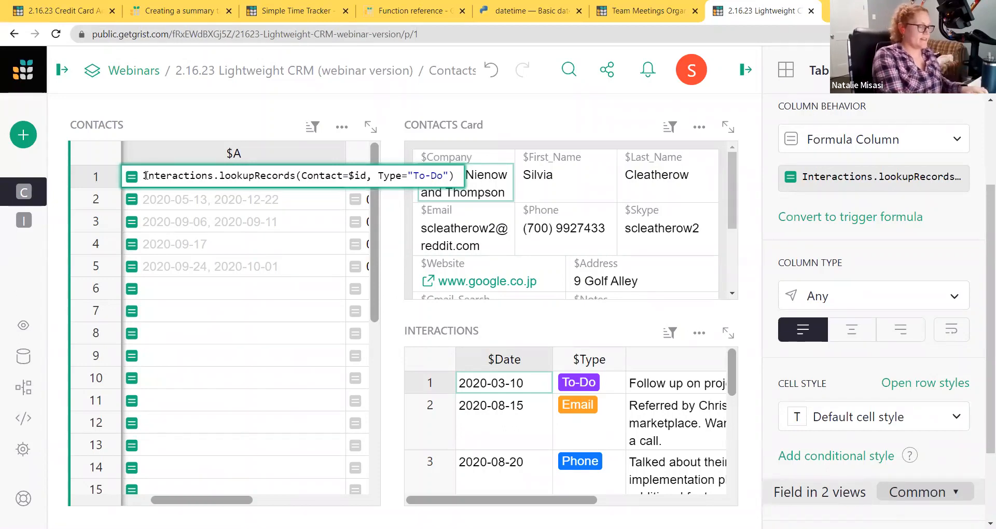
type("to_do")
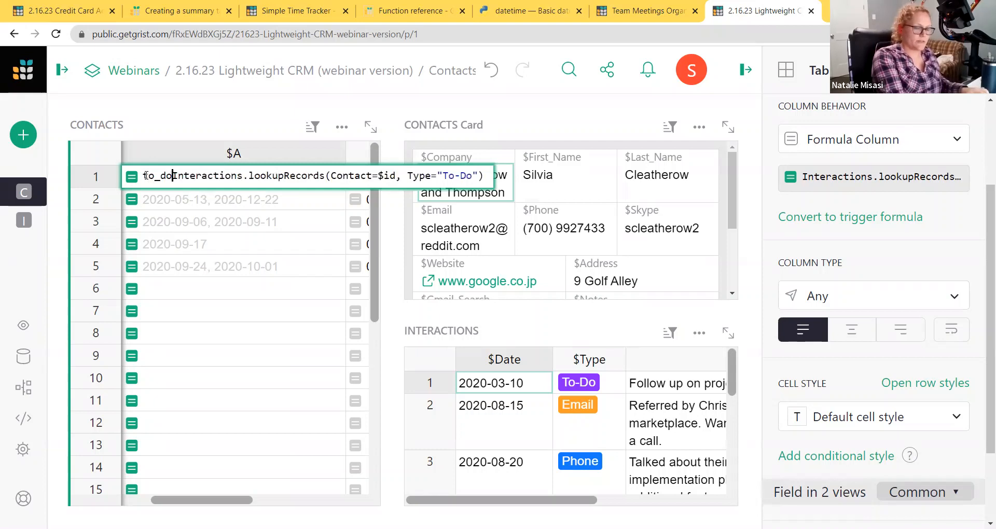
type("_tasks ")
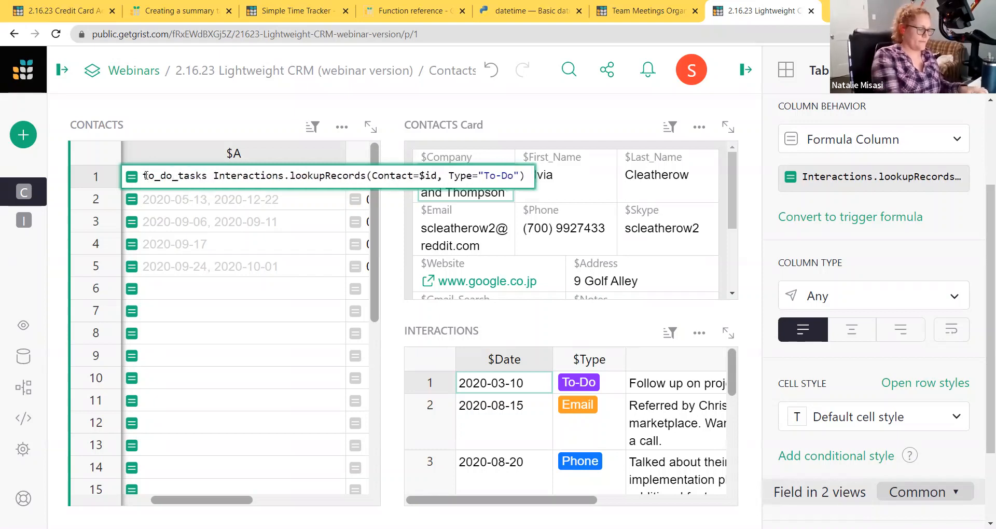
type("=")
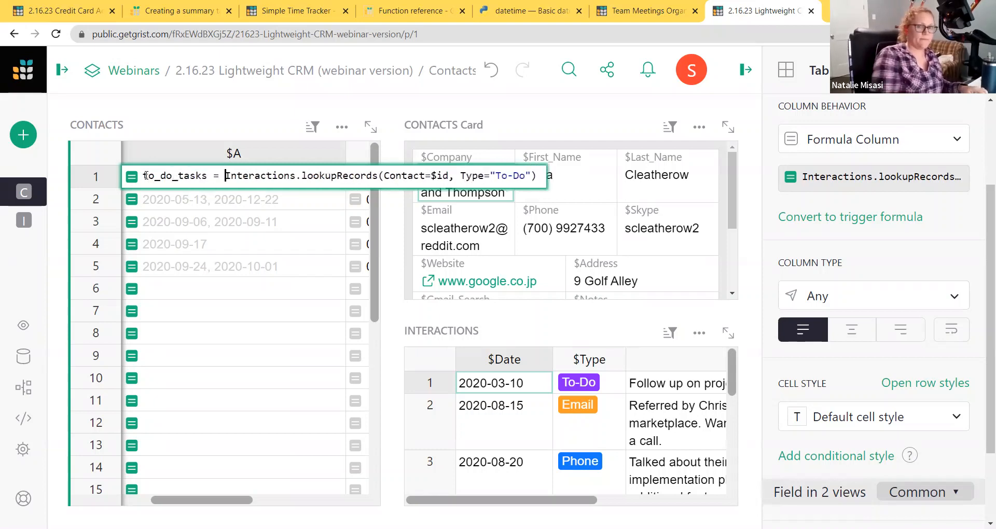
Add a second line, return to_do_tasks, to column A's formula and save it
left_click(538, 176)
key("shift+Return")
type("return ")
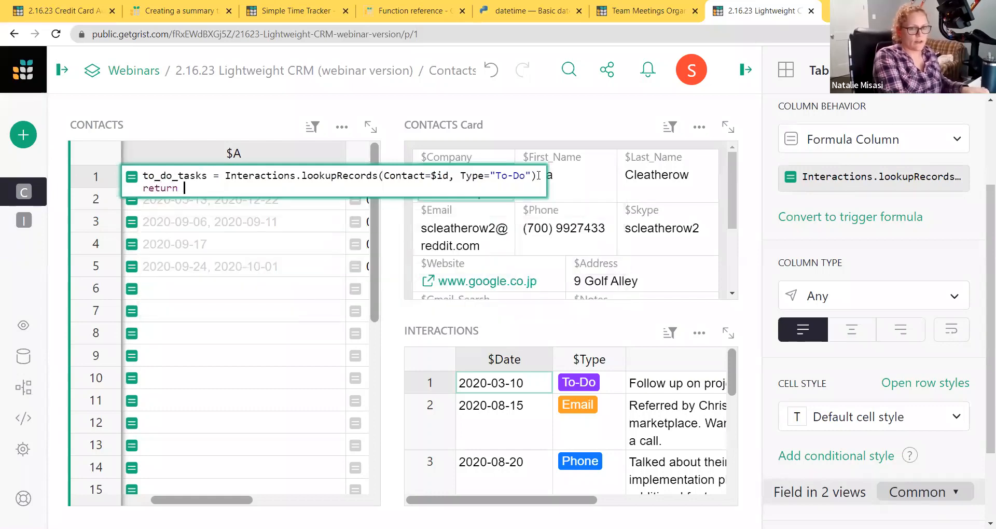
type("to_do_tasks")
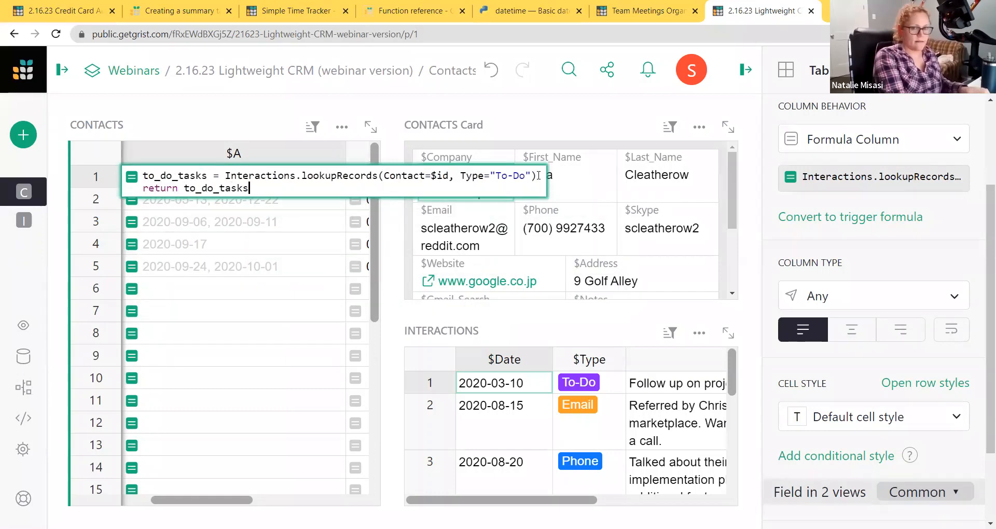
key("Return")
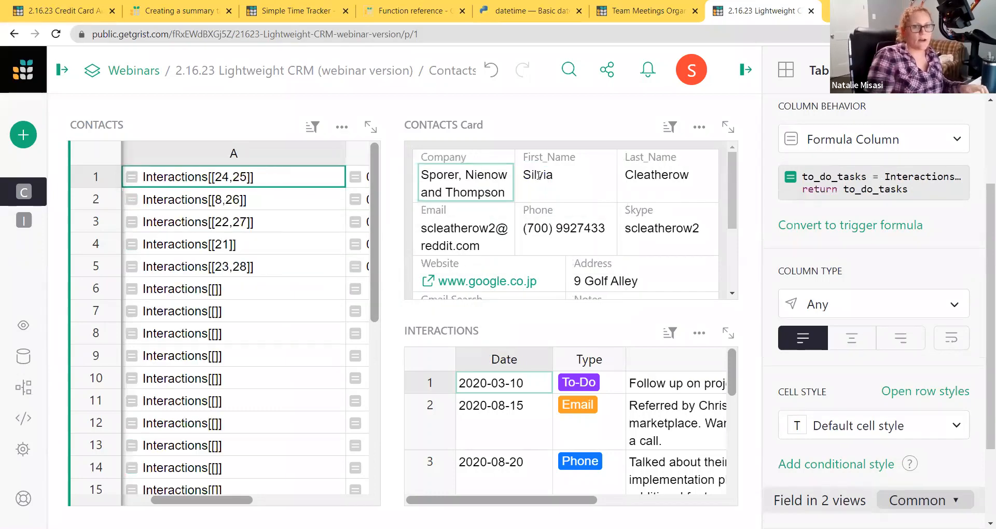
Append .Date to the returned to_do_tasks in column A's formula
double_click(256, 187)
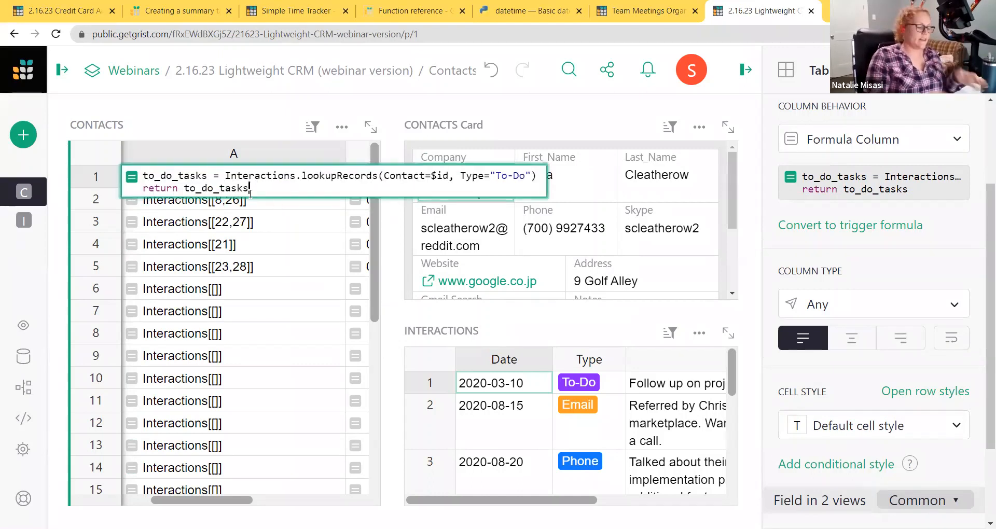
type(".Date")
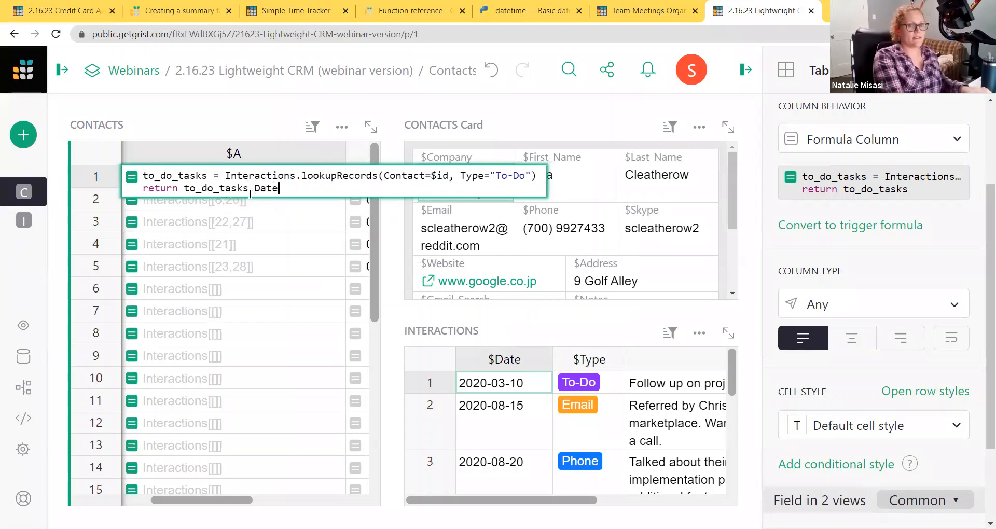
key("Return")
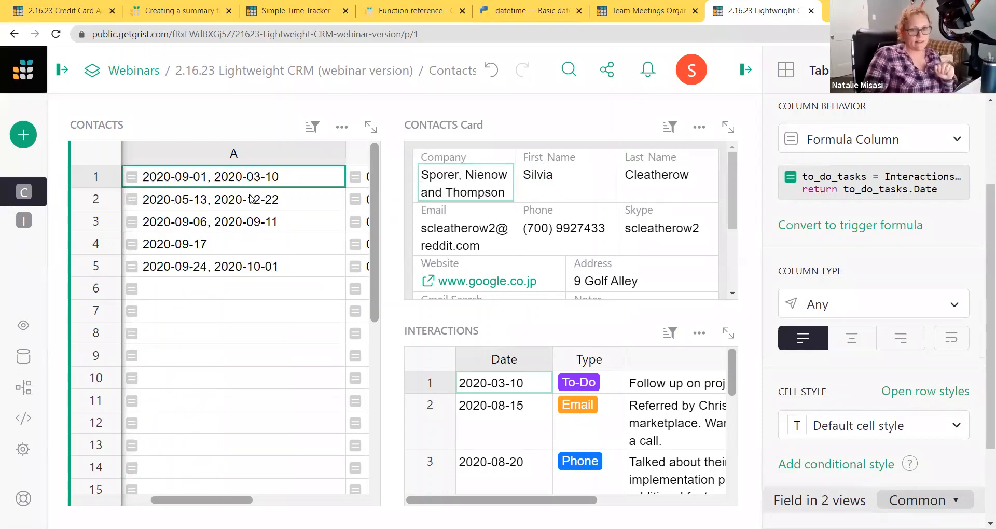
Wrap to_do_tasks.Date in min() in column A's return line to get the earliest To-Do date
double_click(272, 182)
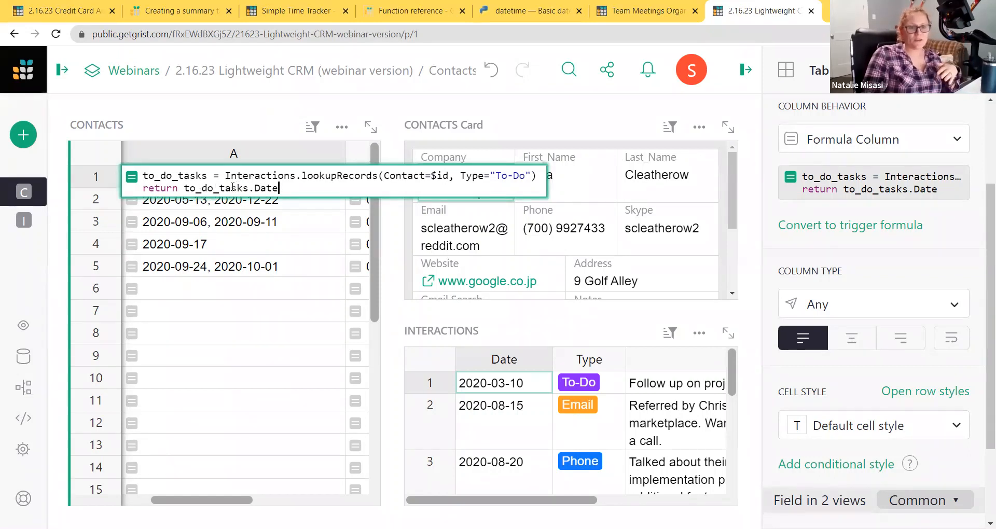
left_click_drag(249, 191, 537, 176)
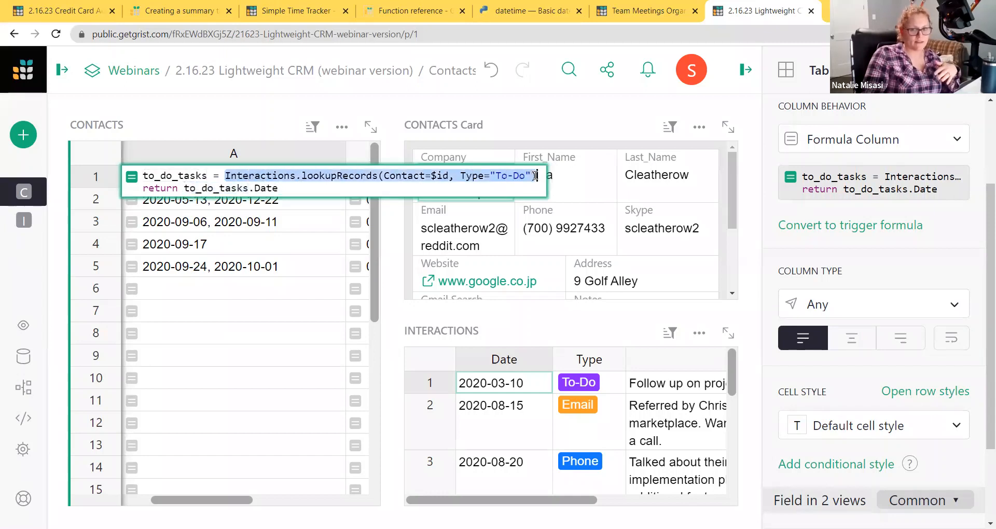
left_click(286, 189)
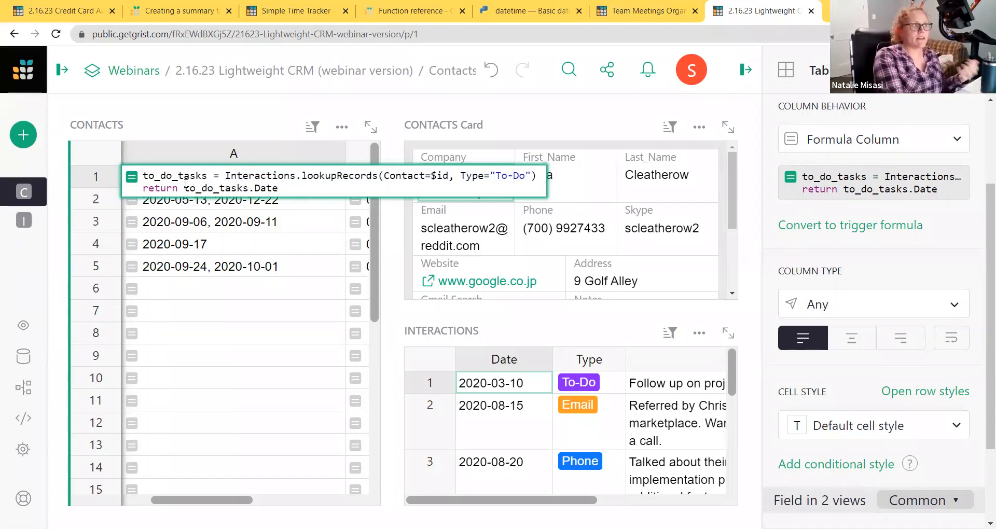
type("min(")
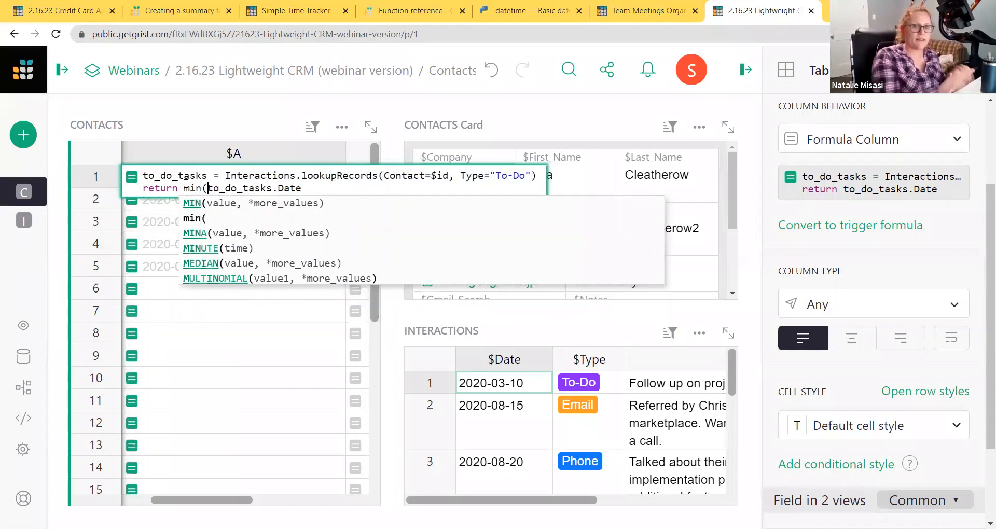
left_click(320, 188)
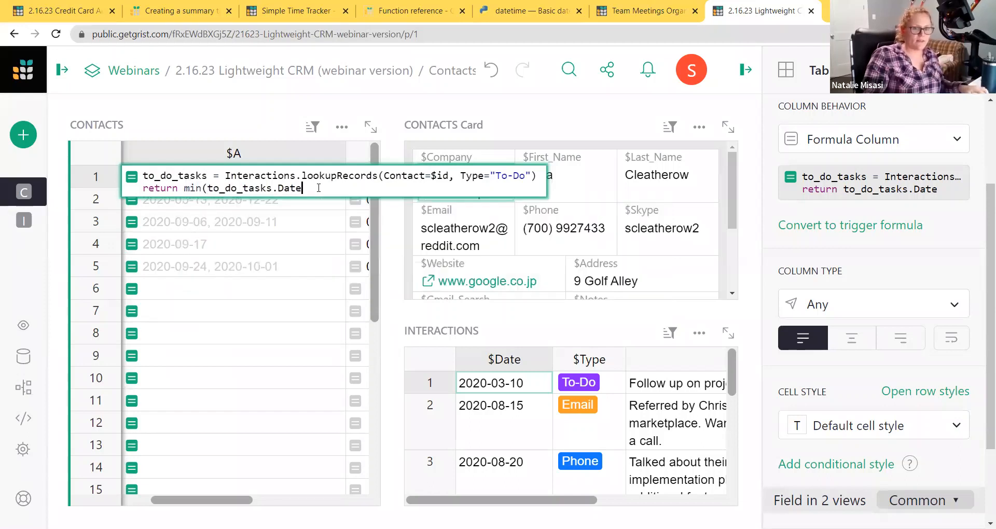
type(")")
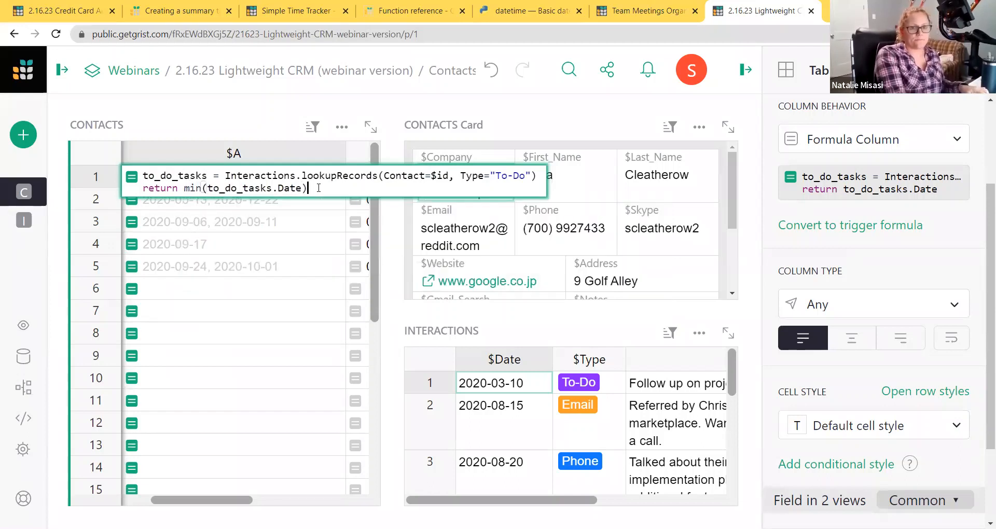
key("Return")
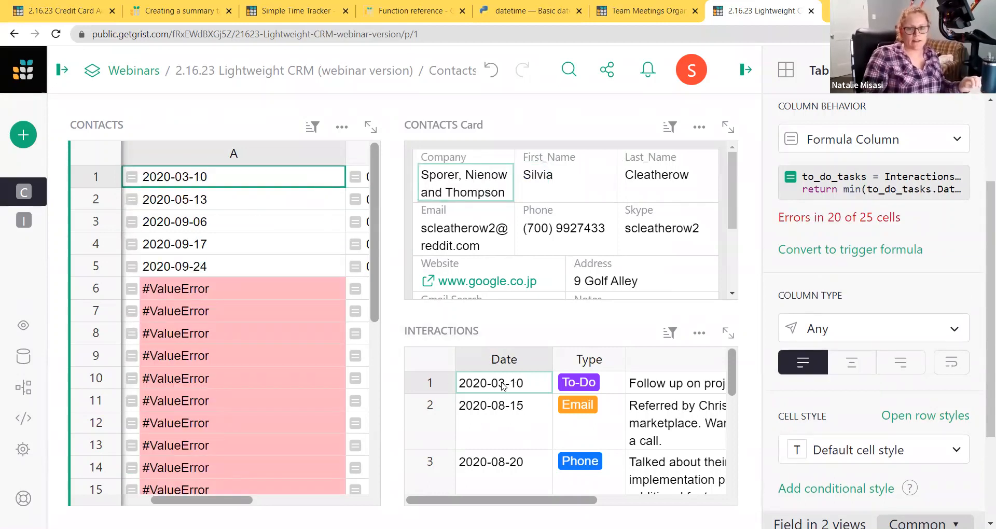
Check column A's earliest dates in rows 1 and 2 against those contacts' To-Do interactions
scroll(511, 388, "down", 1)
scroll(511, 388, "down", 3)
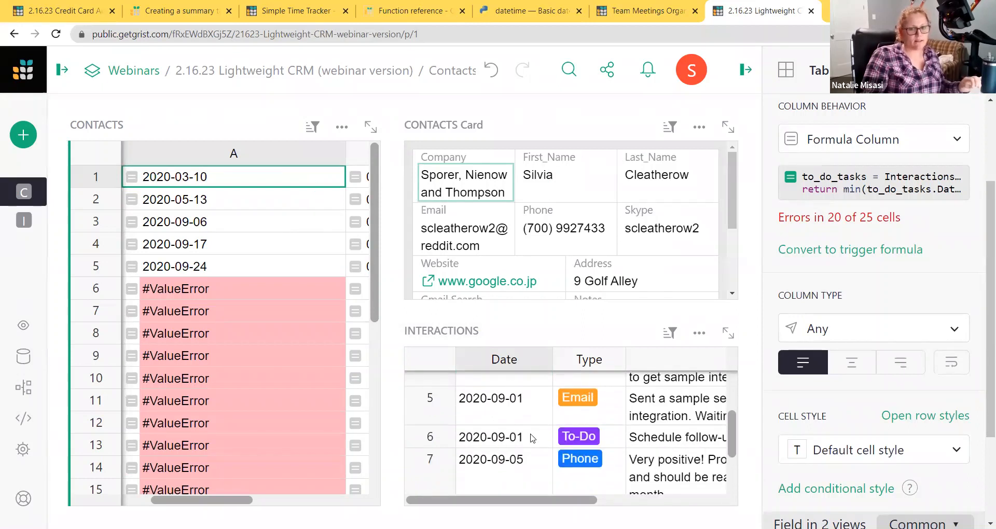
left_click(253, 201)
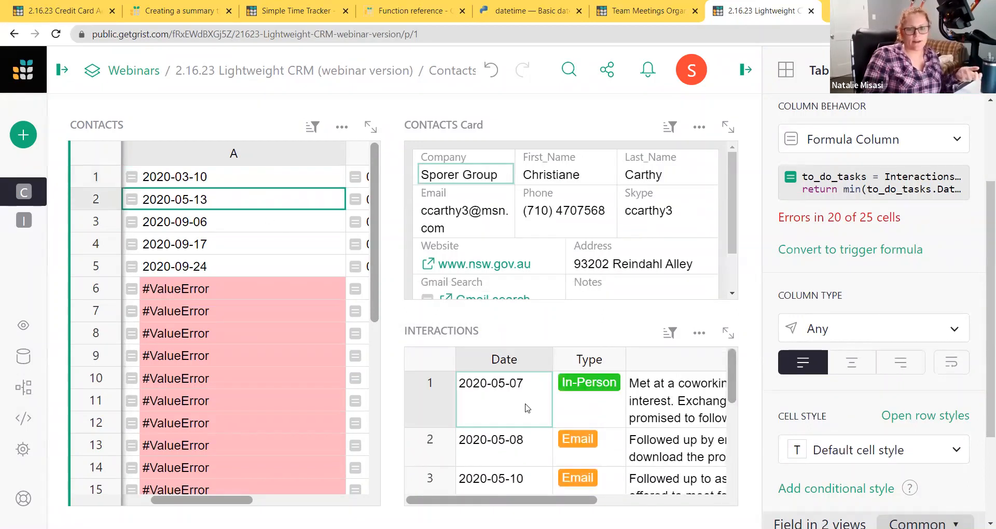
scroll(526, 406, "down", 3)
scroll(521, 397, "down", 1)
scroll(516, 392, "down", 3)
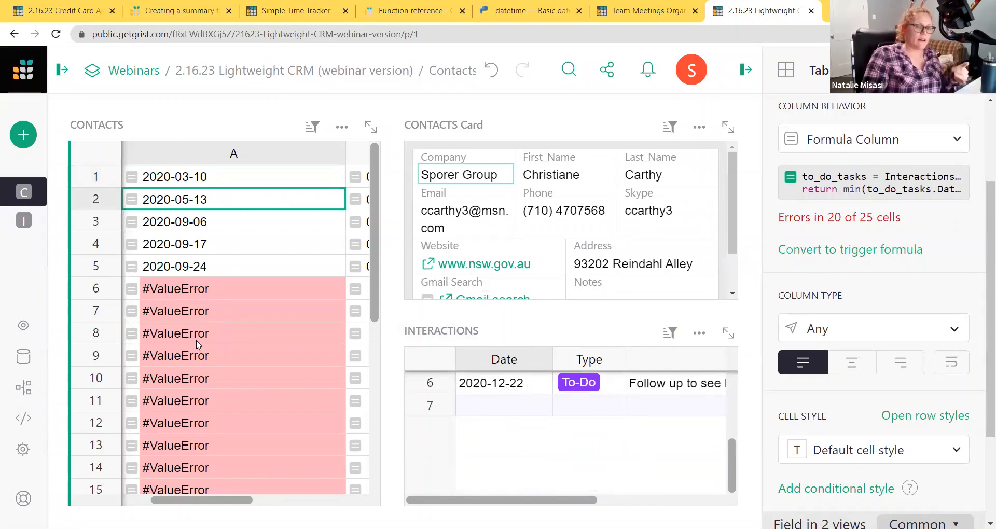
Inspect the row 6 error in column A and extend the return line with if to_do_tasks else None
double_click(232, 288)
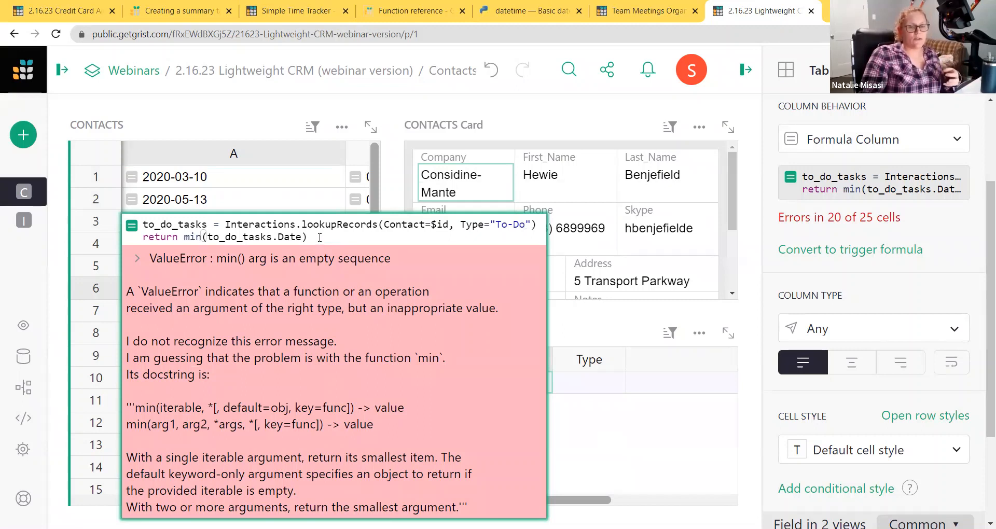
left_click_drag(208, 224, 141, 226)
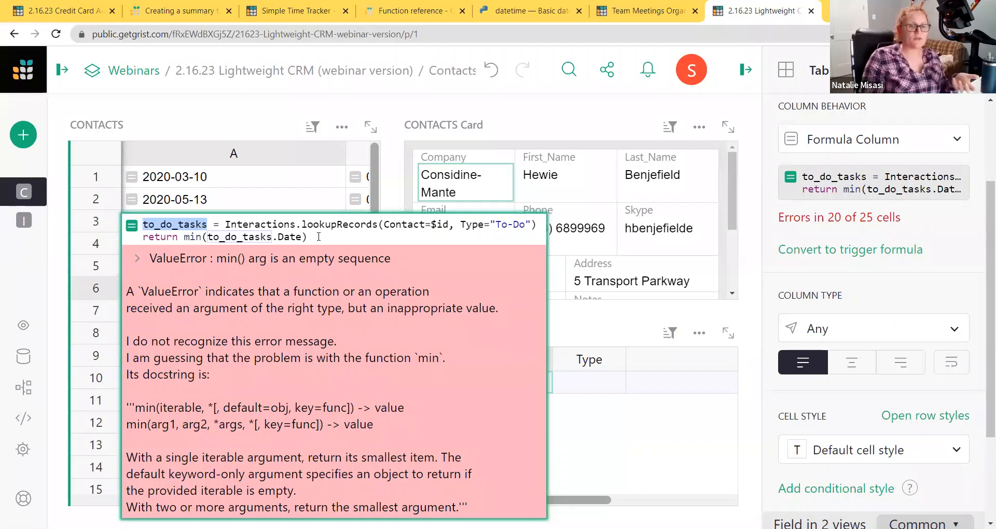
left_click(318, 236)
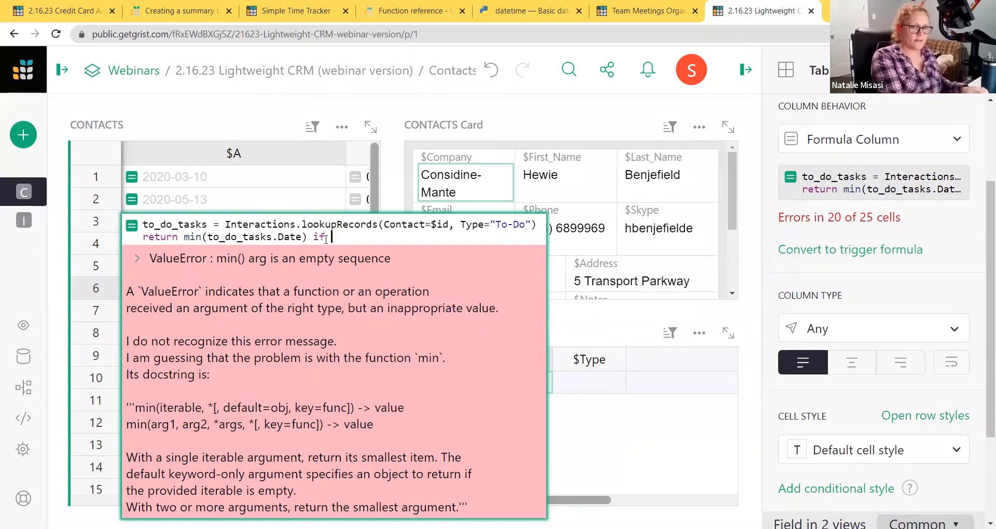
type("if to_do_tasks")
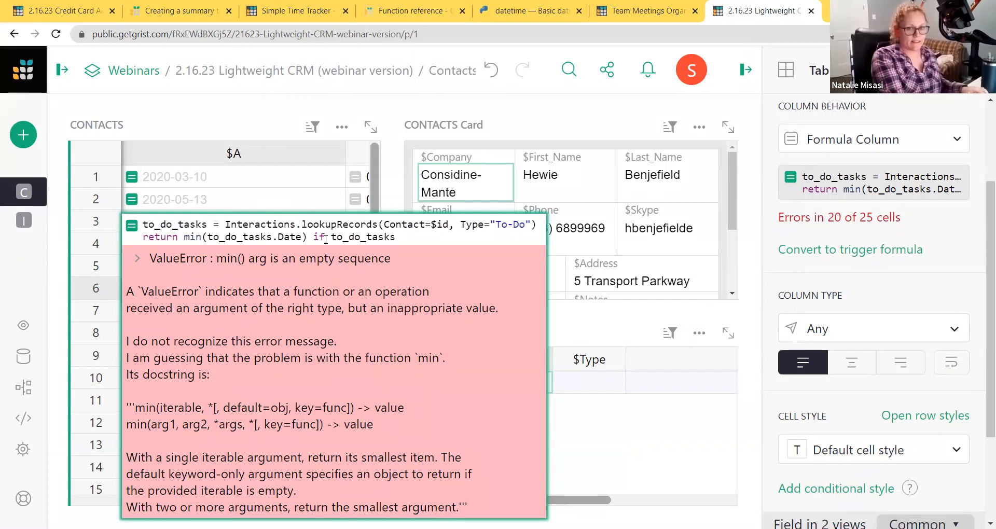
type("else None")
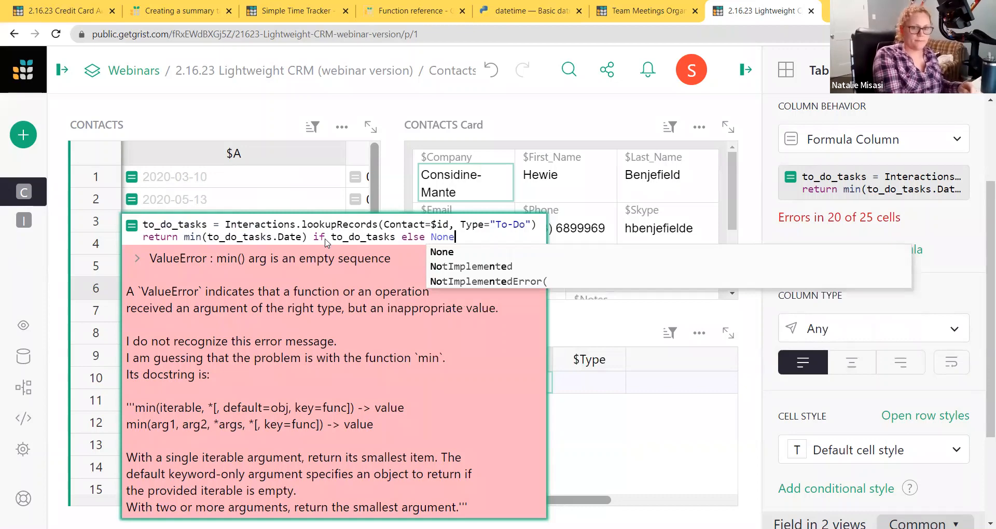
key("Return")
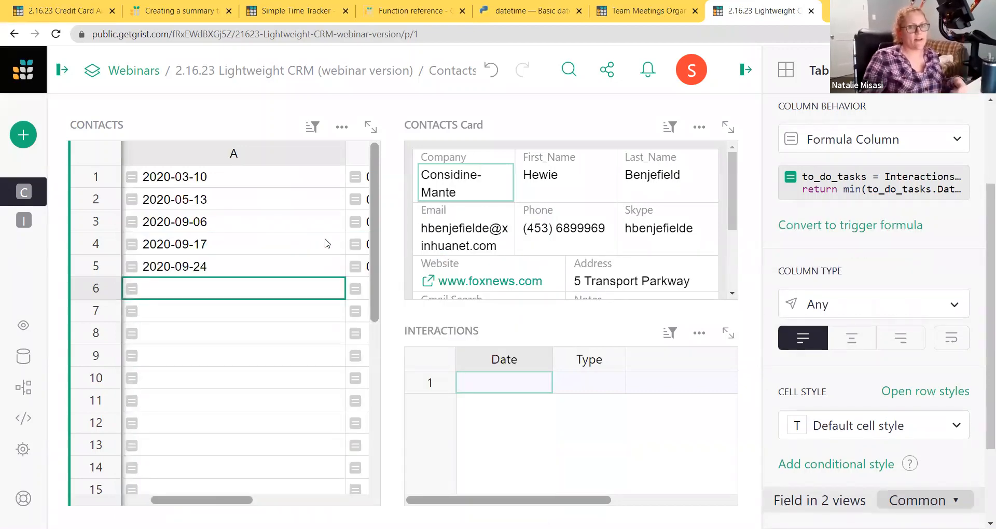
Replace min with max in column A's formula to return each contact's latest To-Do date
double_click(218, 268)
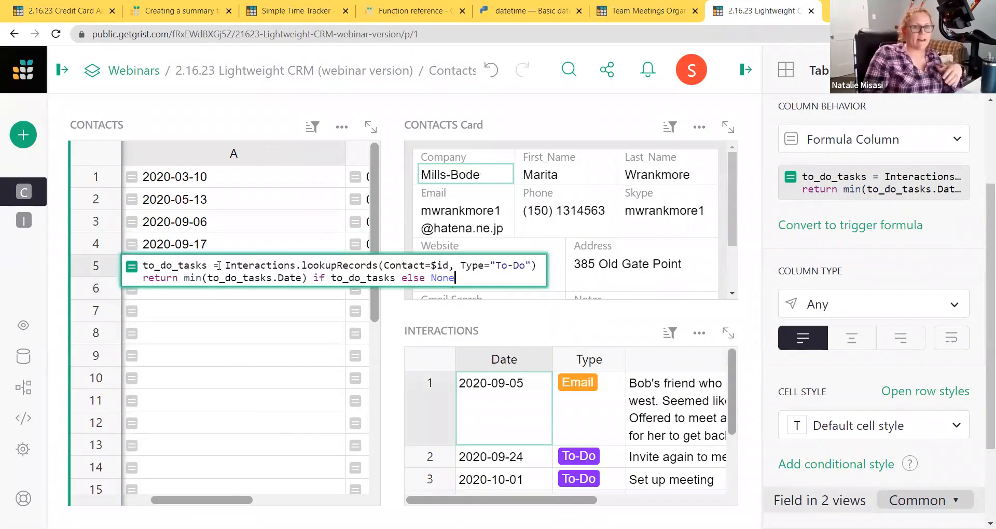
double_click(192, 279)
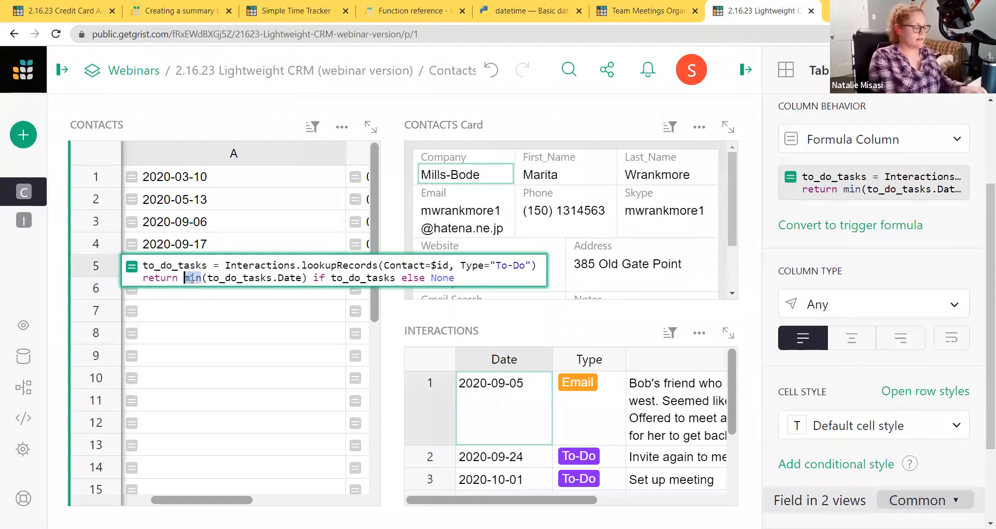
type("max")
key("Return")
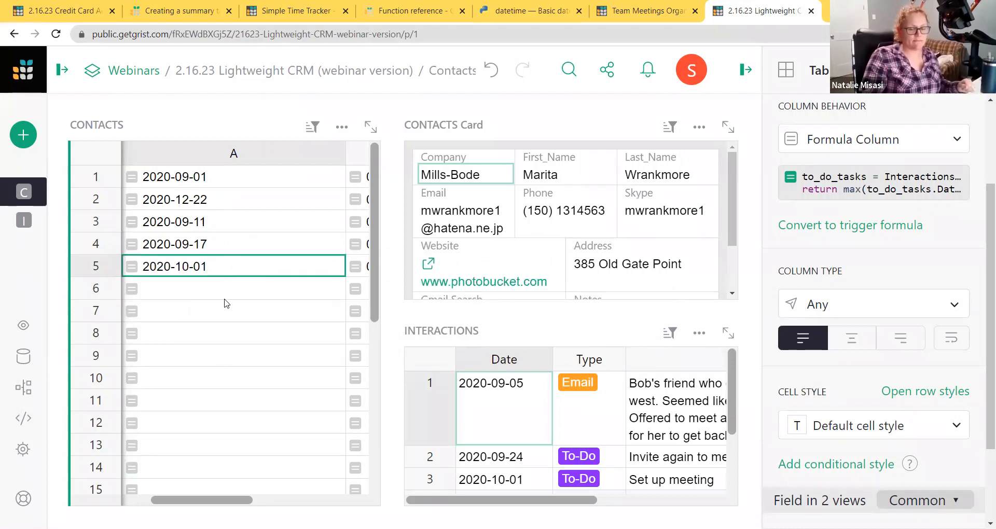
Narrow column A to reveal the Due column and examine the Due formula for comparison
left_click_drag(346, 154, 249, 154)
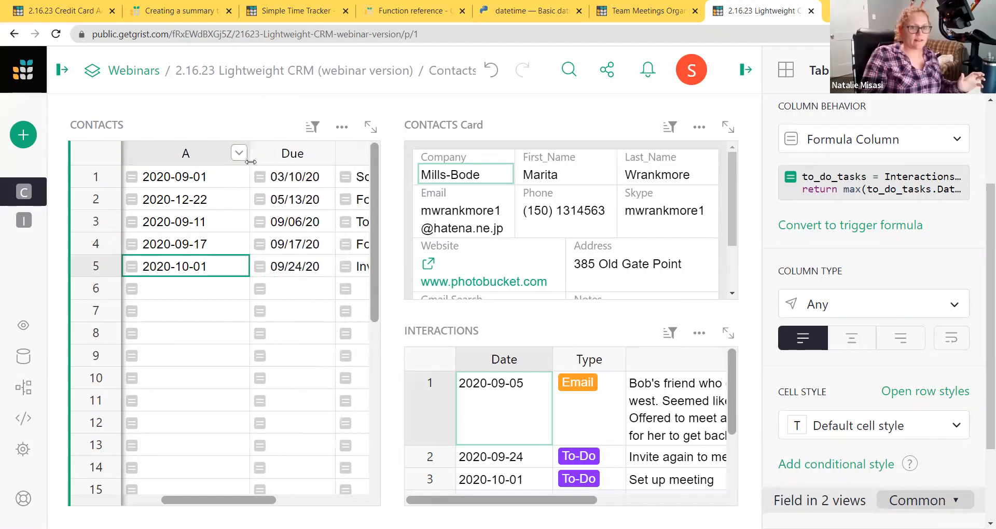
double_click(294, 270)
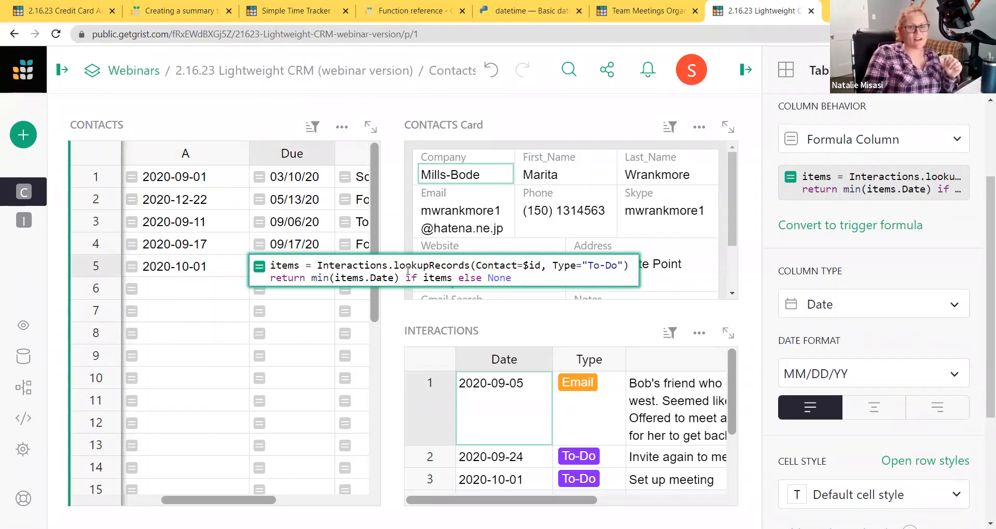
left_click(333, 109)
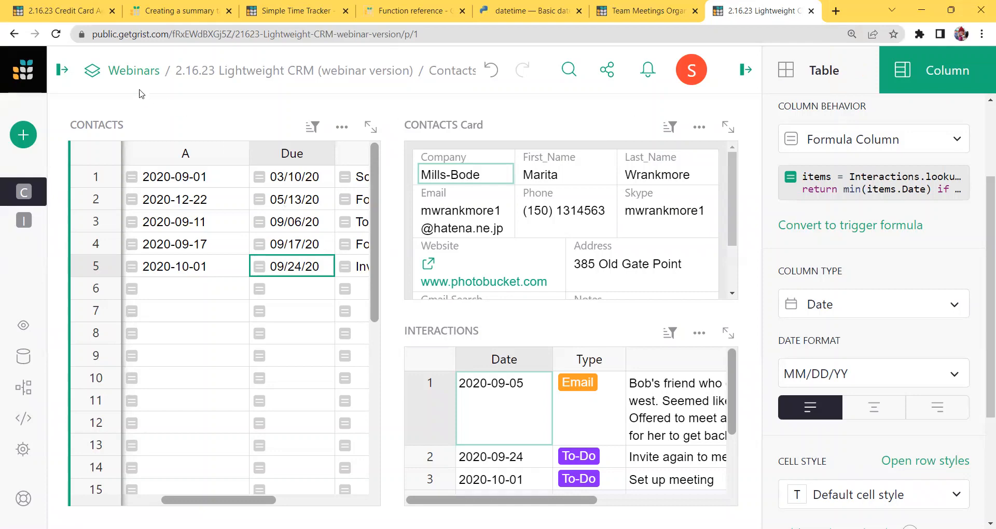
Switch to the Grist Community post on creating a summary table based on multiple date ranges and review its example formulas and summary tables
left_click(42, 13)
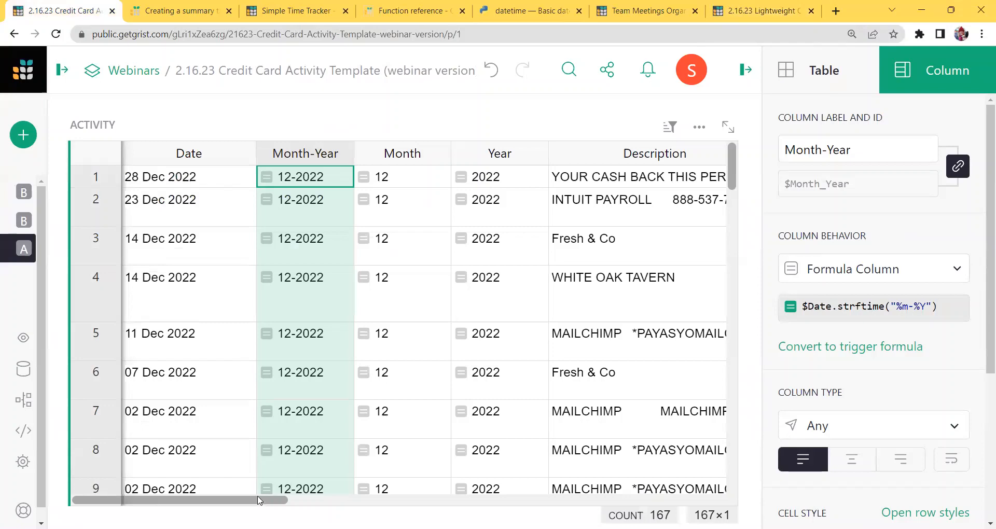
left_click(176, 13)
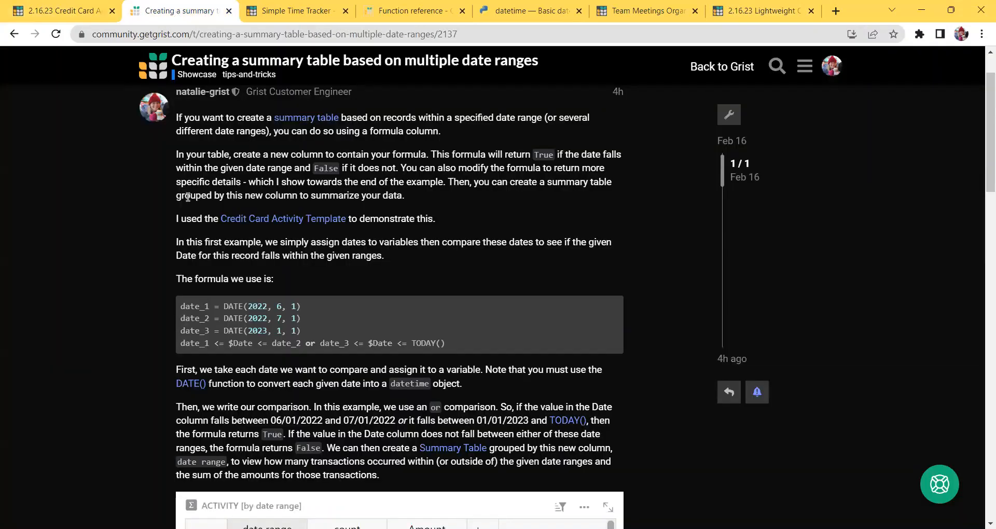
scroll(188, 197, "up", 2)
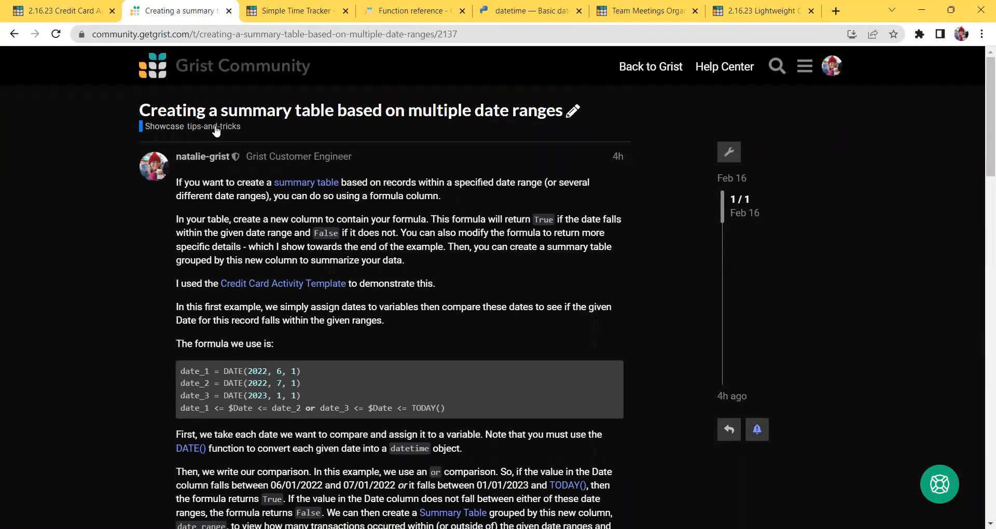
left_click(197, 35)
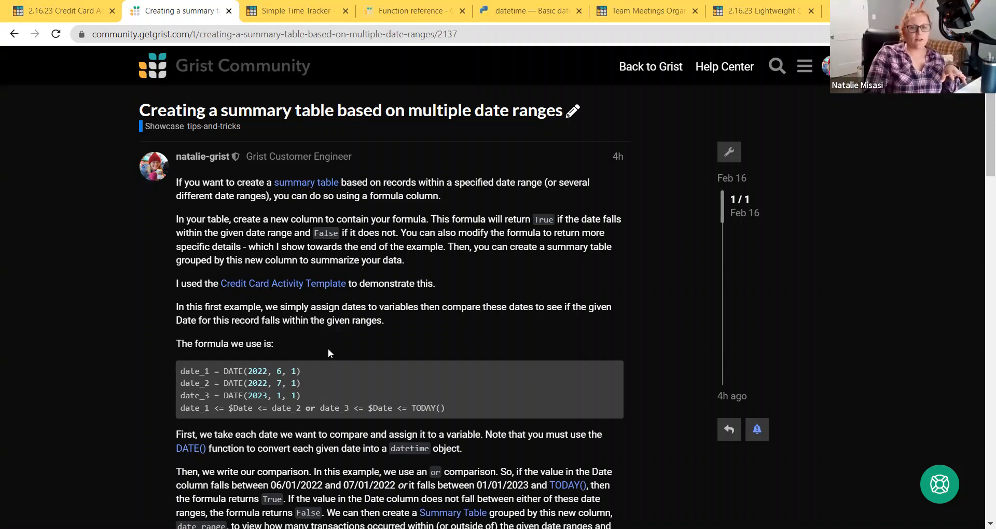
scroll(378, 371, "down", 1)
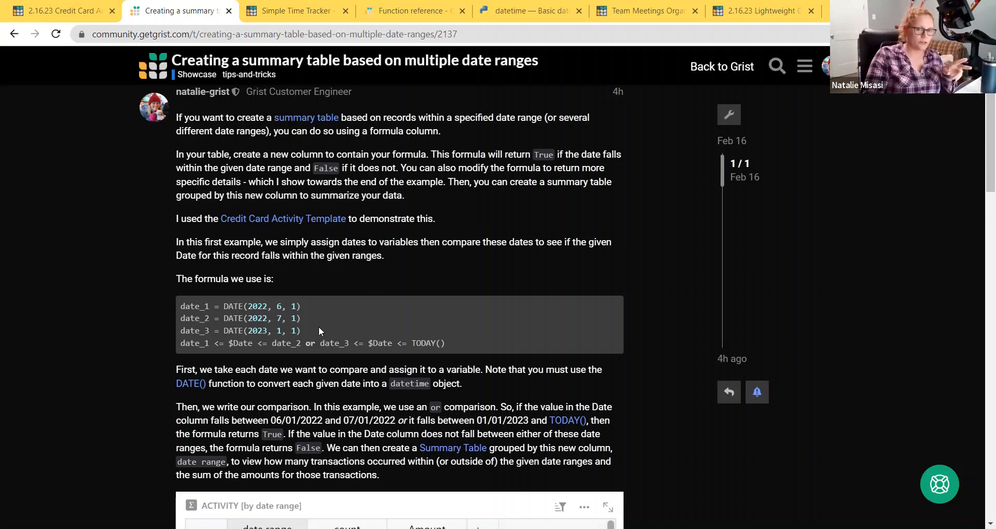
scroll(323, 325, "down", 1)
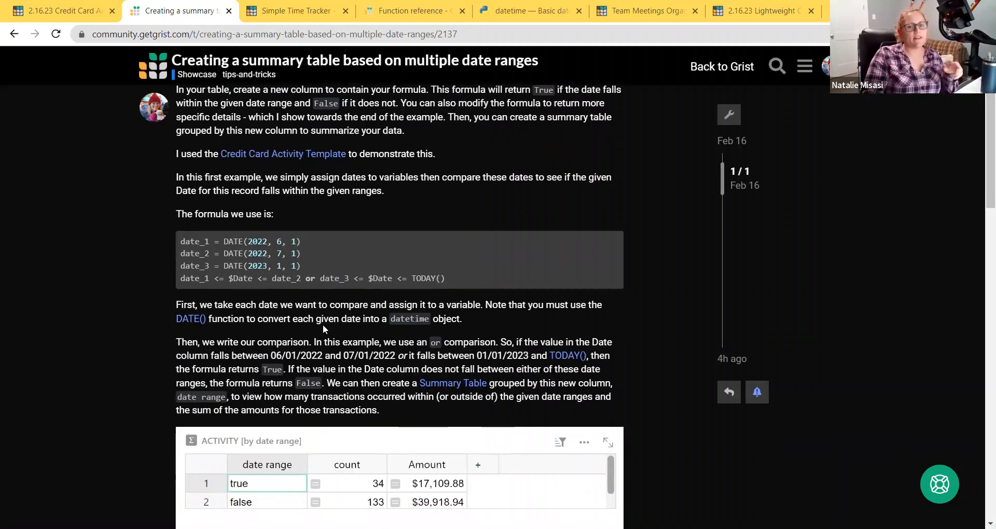
scroll(322, 325, "down", 4)
scroll(327, 320, "down", 10)
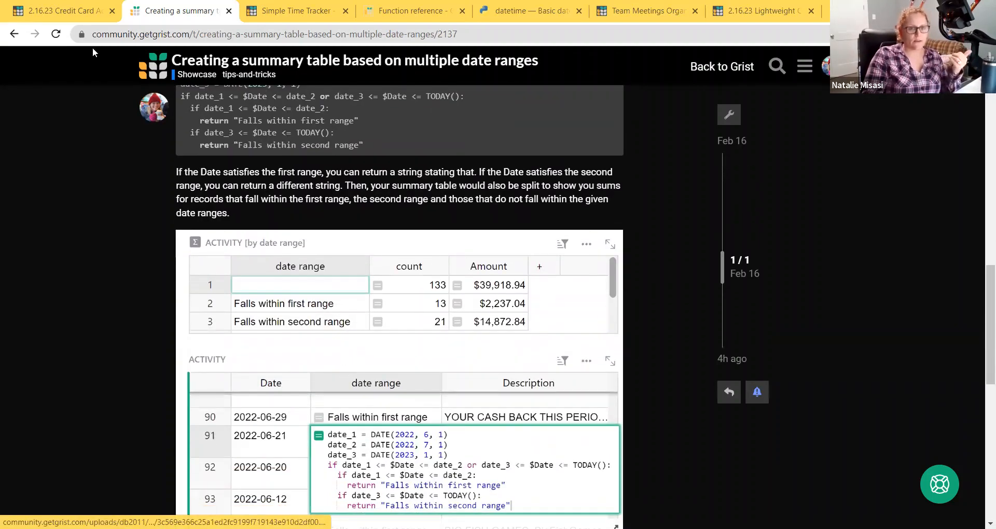
Switch back to the Credit Card Activity document and insert a column with its default label between Date and Month-Year
left_click(66, 17)
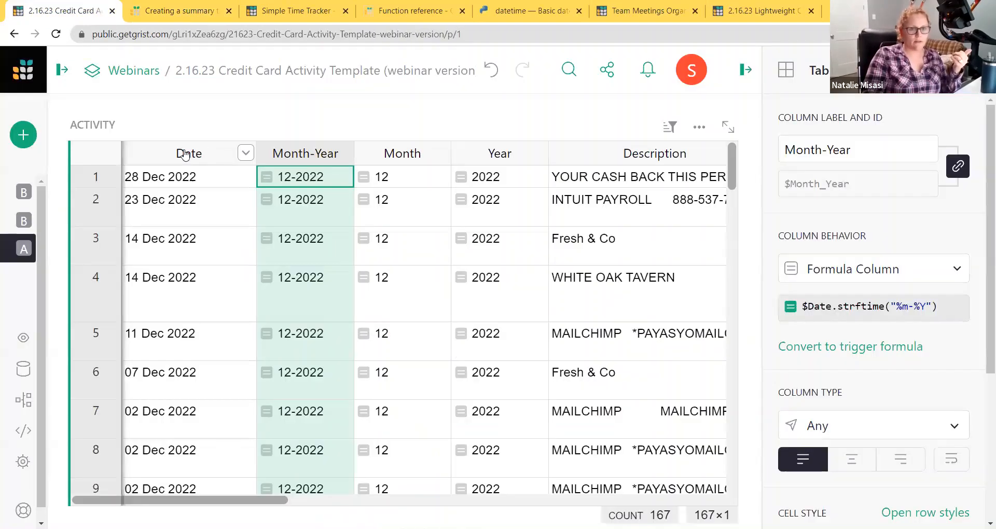
left_click(331, 153)
left_click(460, 468)
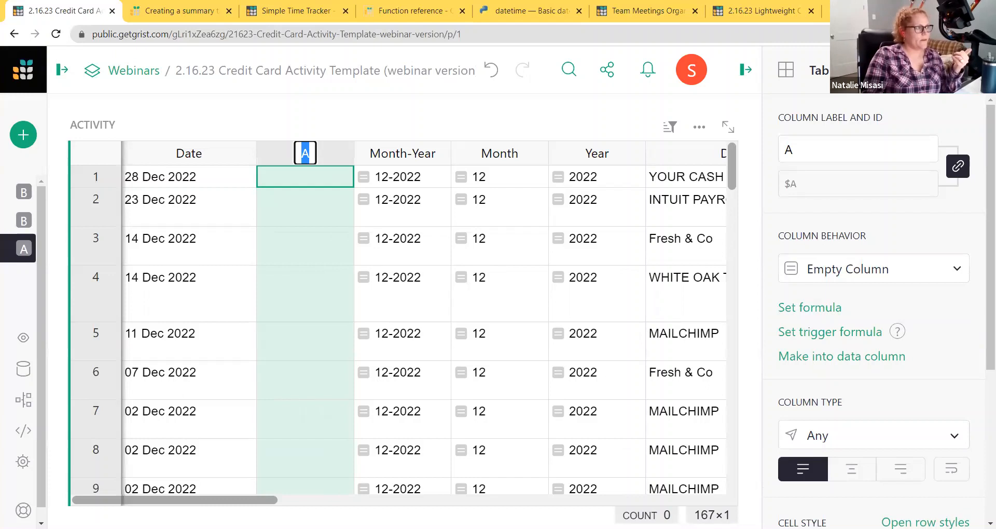
key("Return")
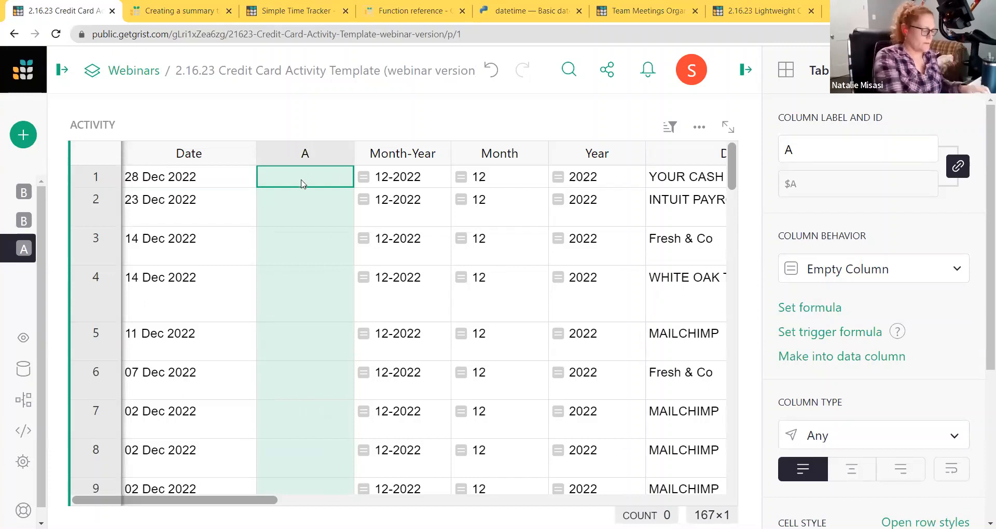
Start a formula in column A that assigns date_1 = DATE(2022, 6, 1), date_2 = DATE(2022, 7, 1) and date_3 = DATE(2023, 1, 1)
key("equal")
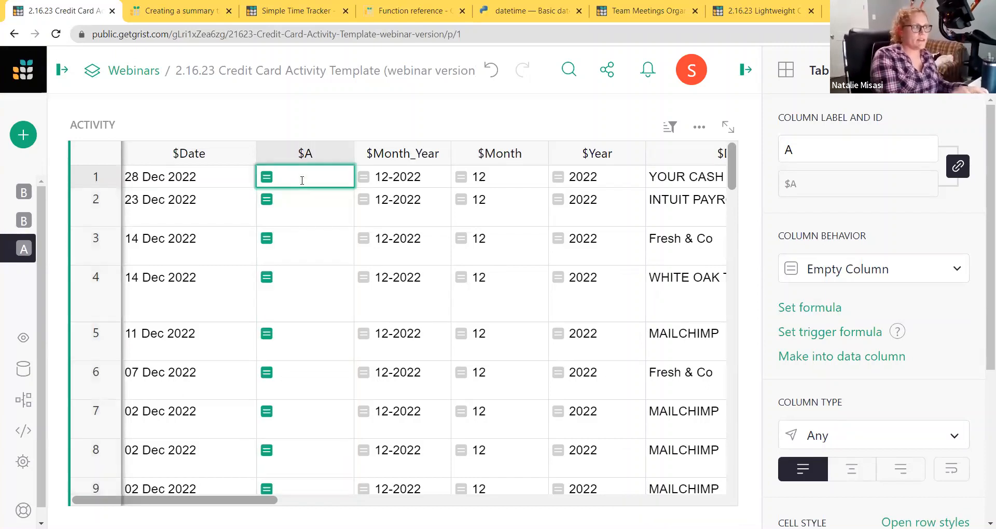
type("date ")
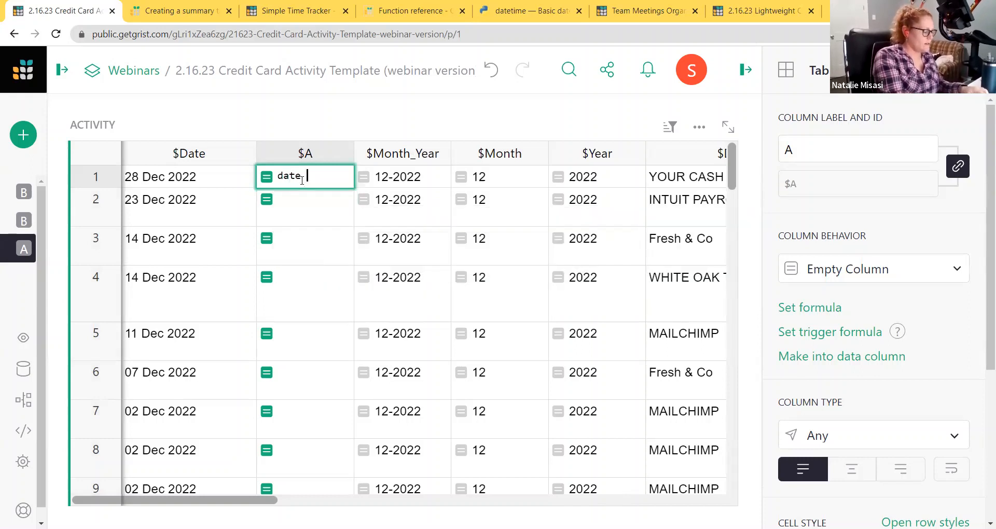
type("1")
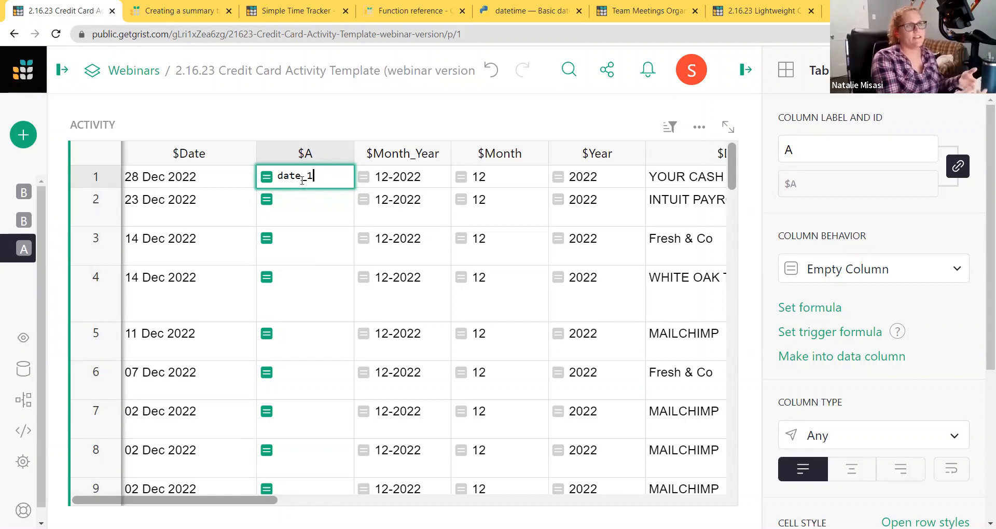
type("= ")
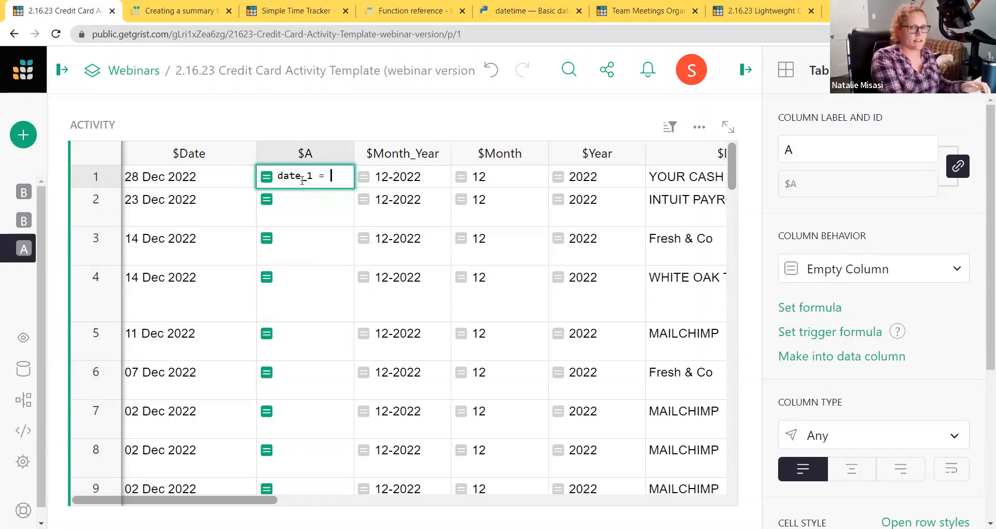
type("DATE")
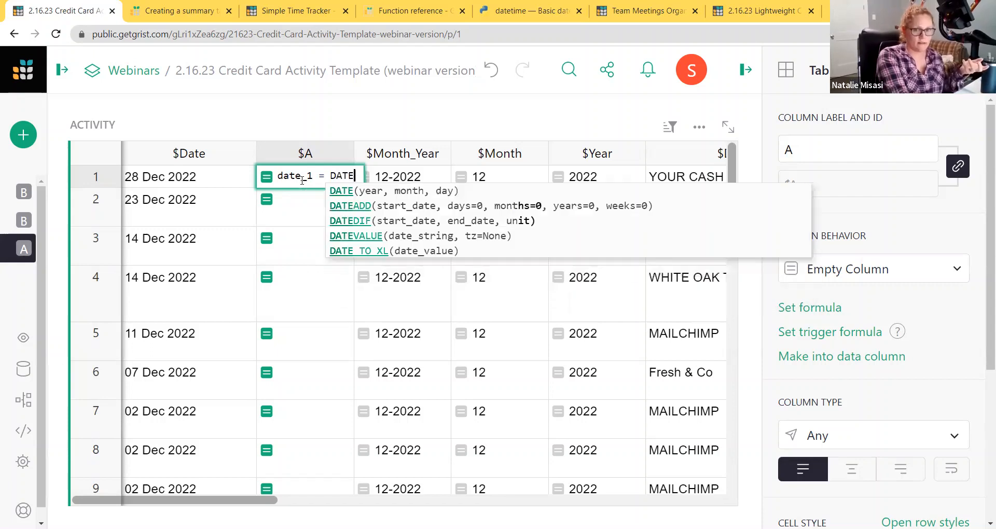
type("(")
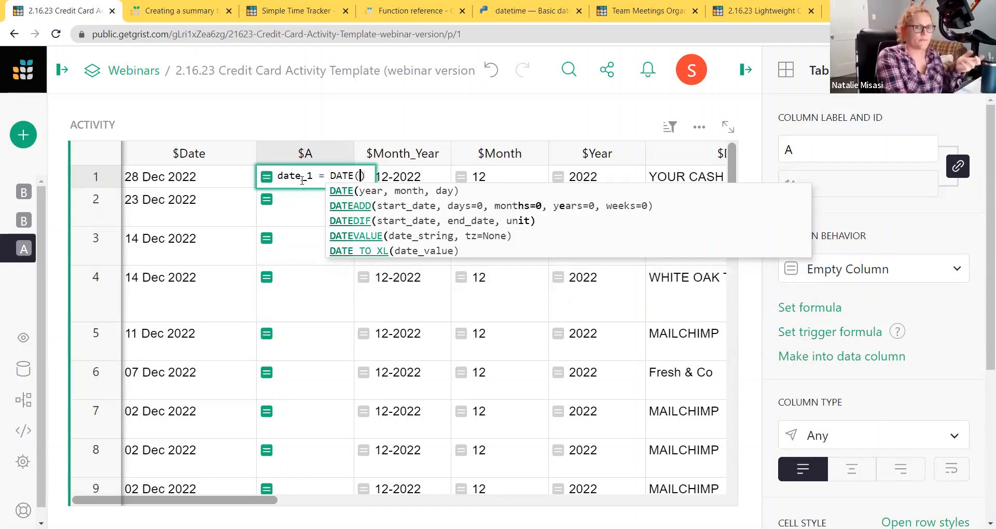
type("2022")
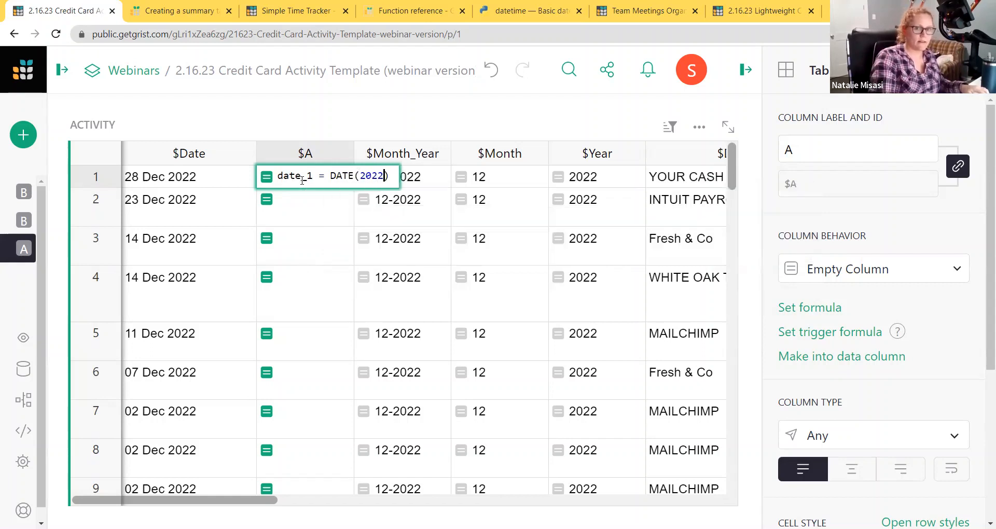
type(", ")
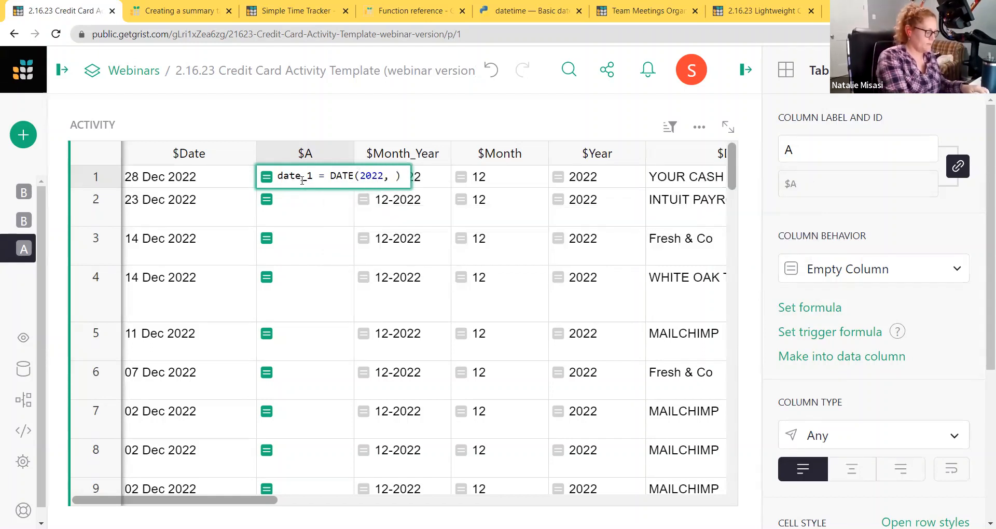
type("6, ")
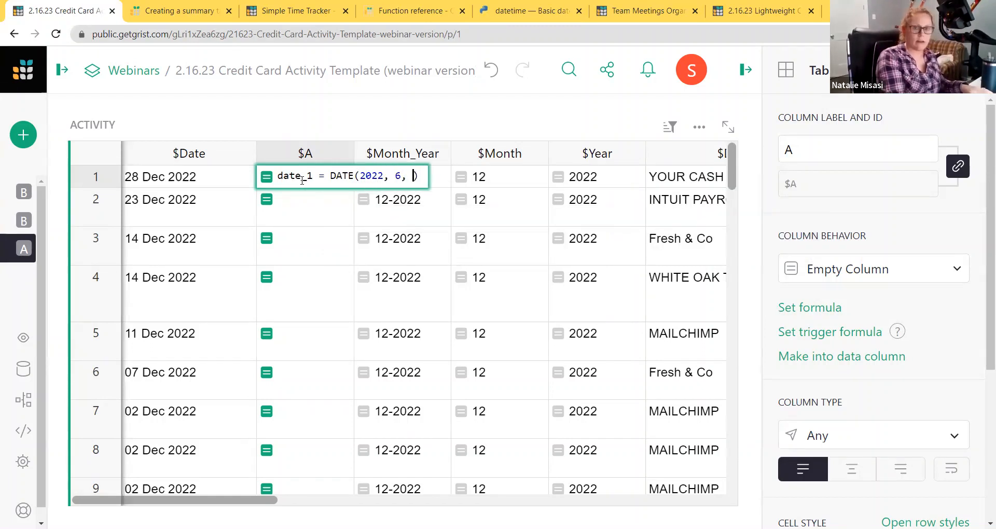
type("1")
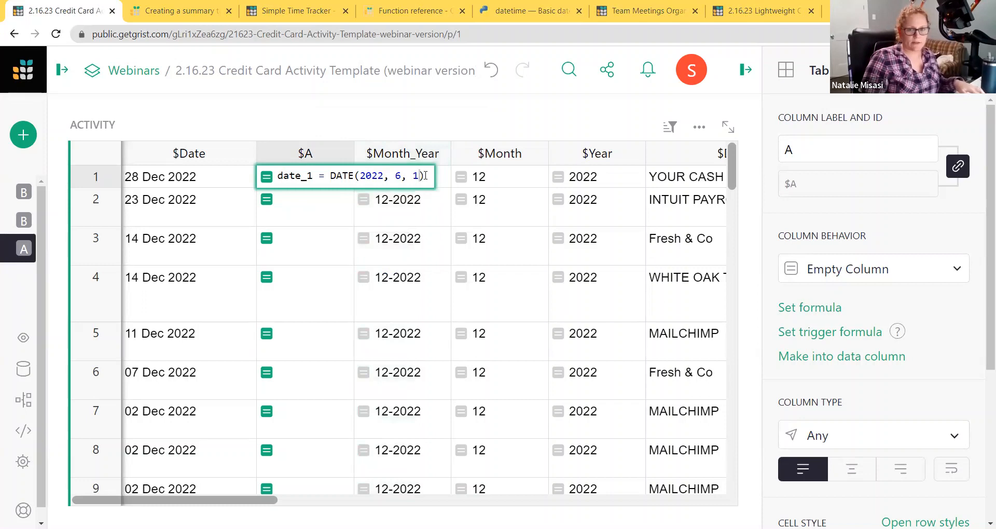
type("date_2 = DATE(2022, 7, 1) date_3 = DATE(2023, 1, 1)")
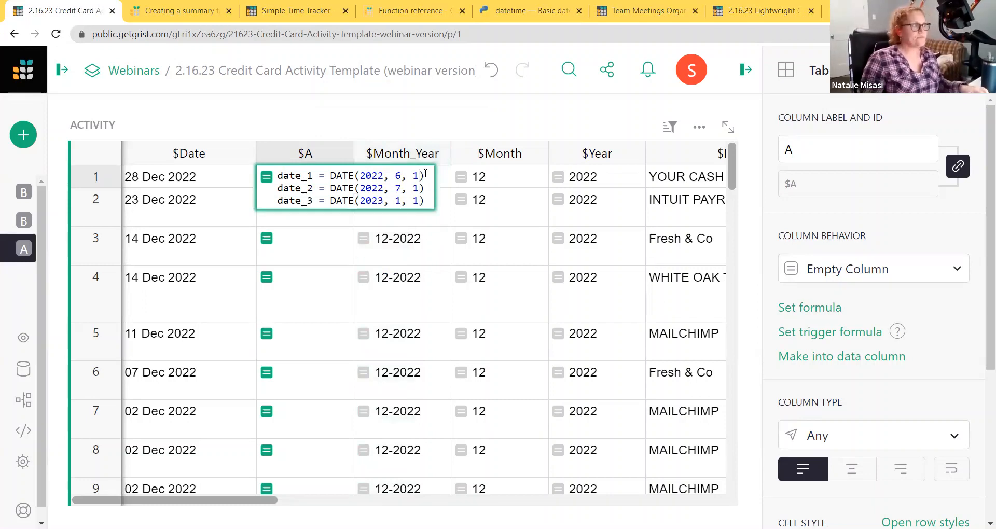
Complete column A's formula with the line date_1 <= $Date <= date_2 or date_3 <= $Date <= TODAY()
key("shift+Return")
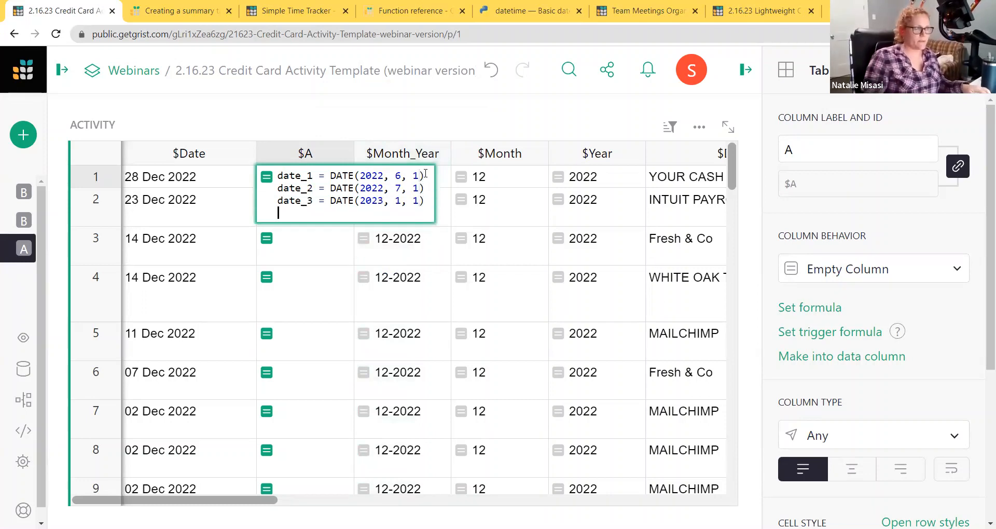
type("datea")
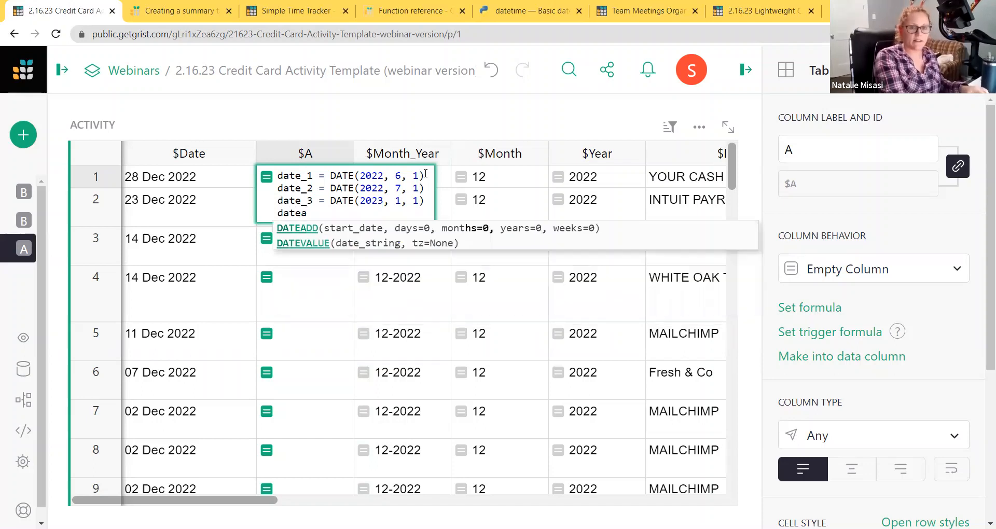
key("BackSpace")
type("_1 <")
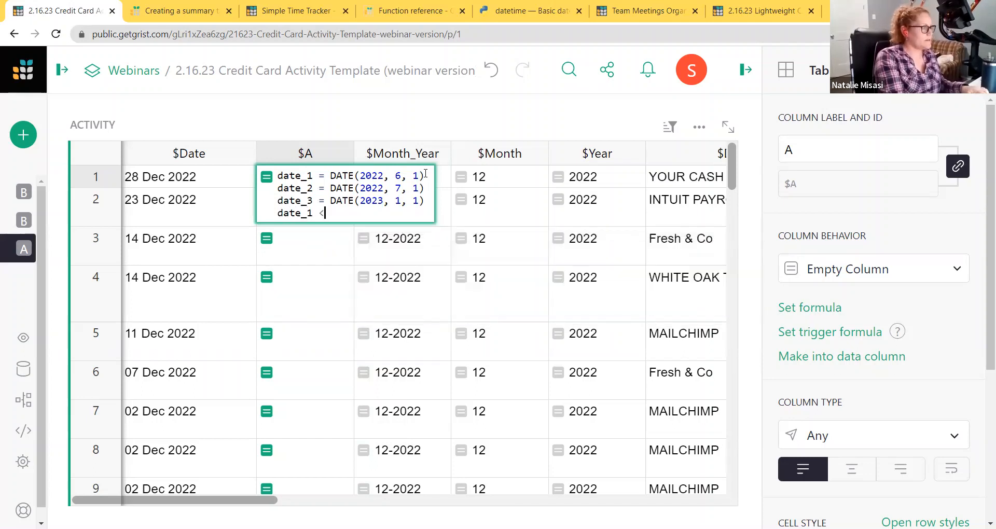
type("= $Date")
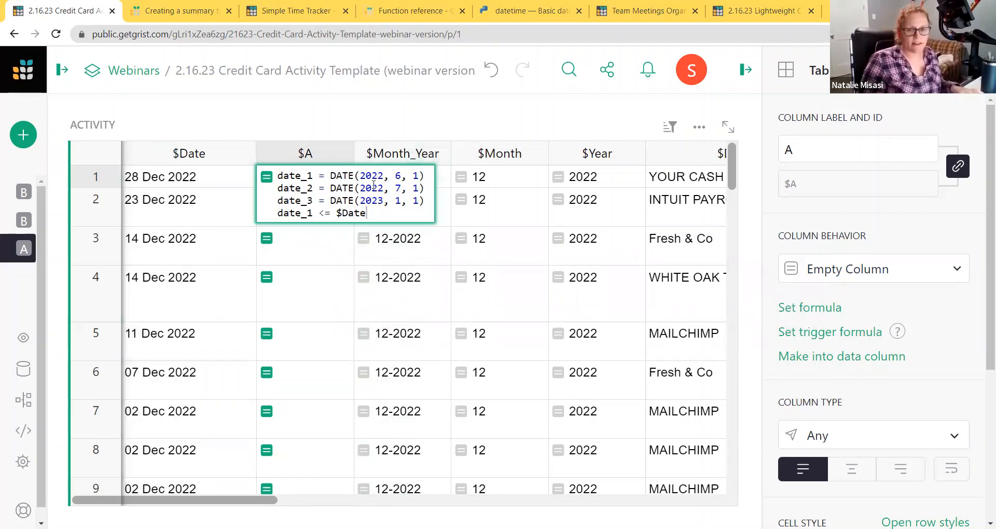
type("<= date_2 or date_3 <= $Date <= TODAY()")
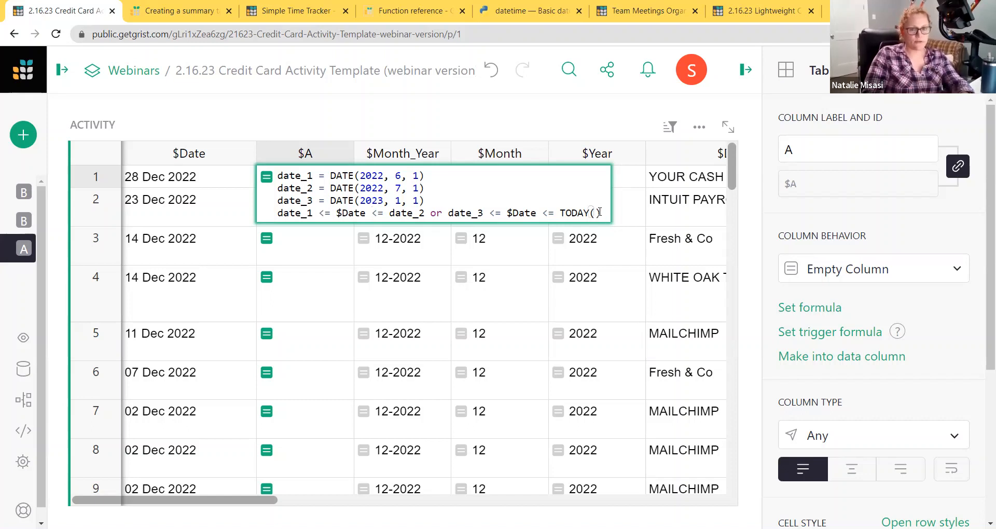
key("Return")
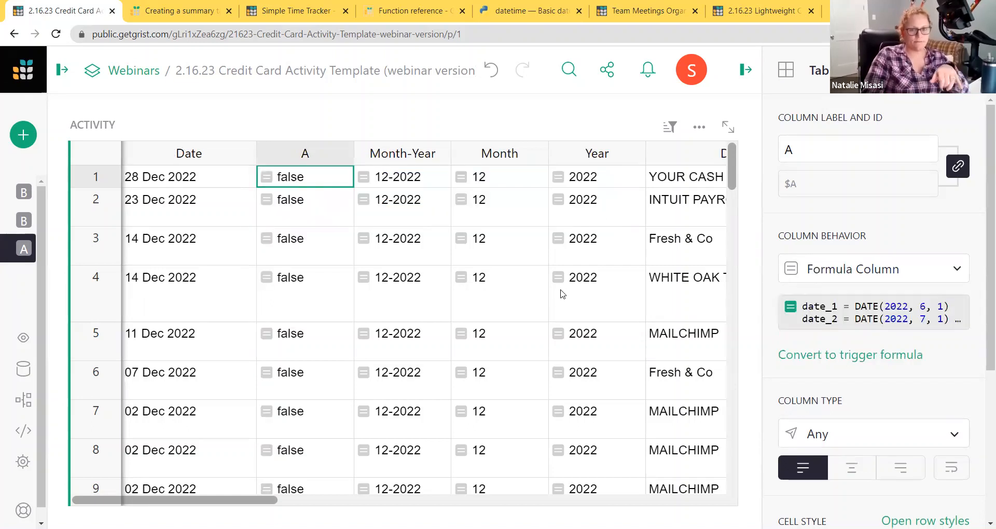
Add a summary table widget of the Activity data, grouped by column A, to the Activity page
left_click(23, 135)
left_click(71, 180)
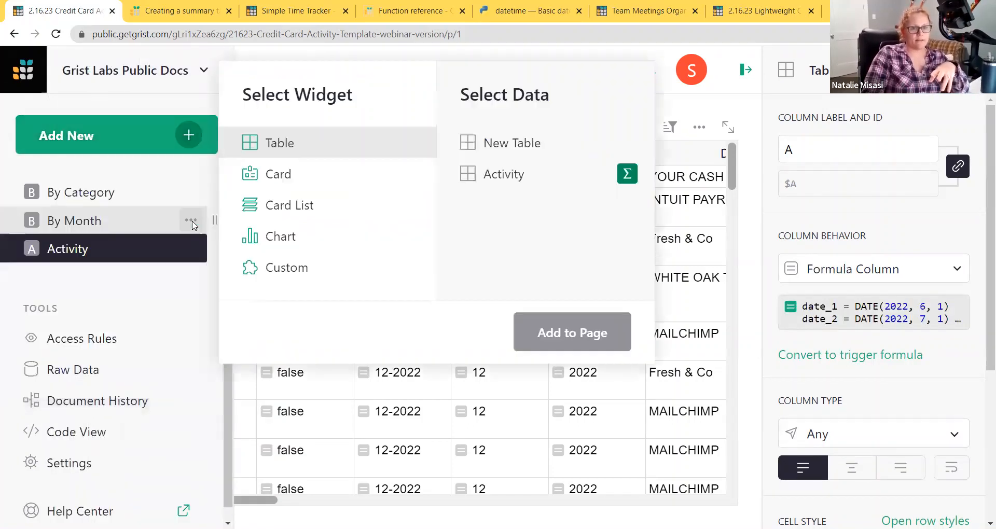
left_click(626, 174)
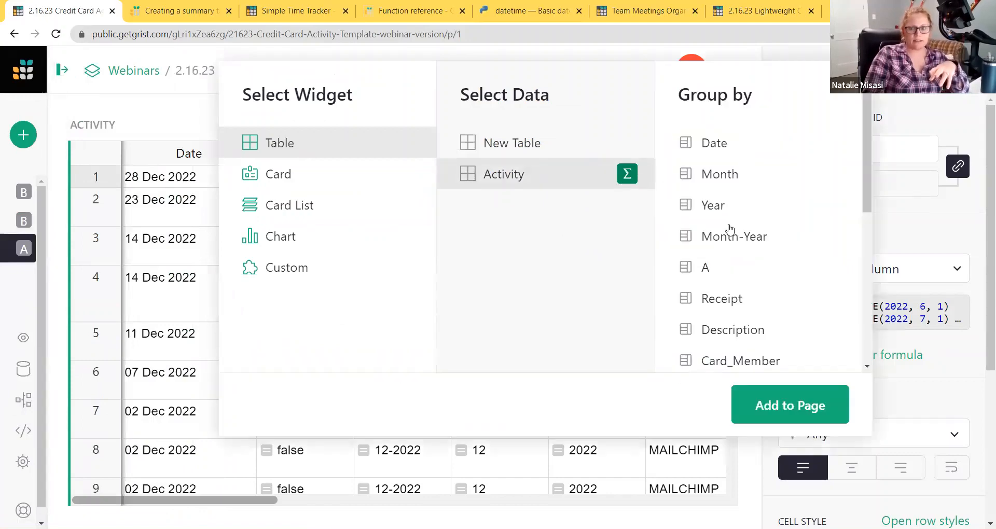
left_click(725, 275)
left_click(803, 404)
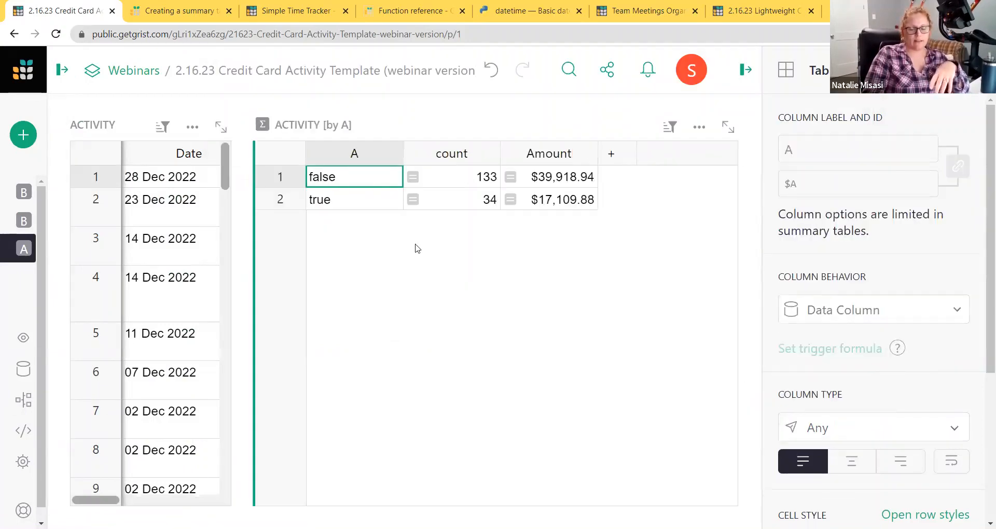
Examine the count and Amount of the true and false rows in the summary table
left_click(335, 204)
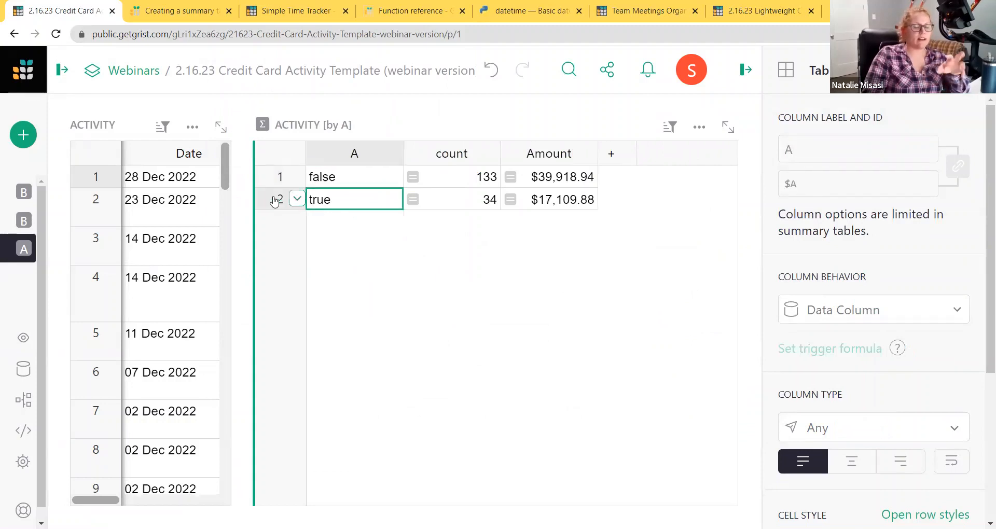
left_click_drag(365, 206, 552, 207)
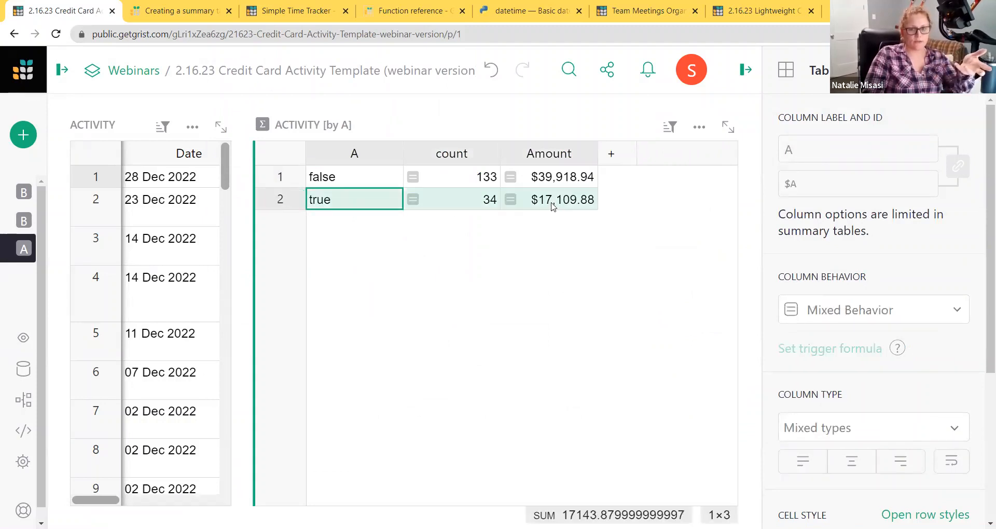
left_click(334, 181)
left_click_drag(335, 182, 537, 183)
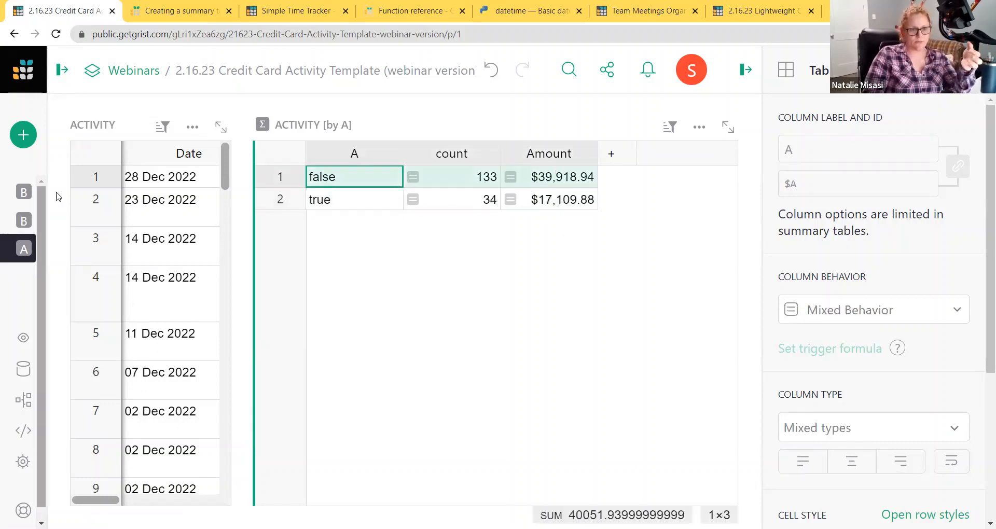
Extend column A's last formula line with a colon and nested if checks returning "Falls within first range" and "Falls within second range"
left_click_drag(262, 253, 595, 273)
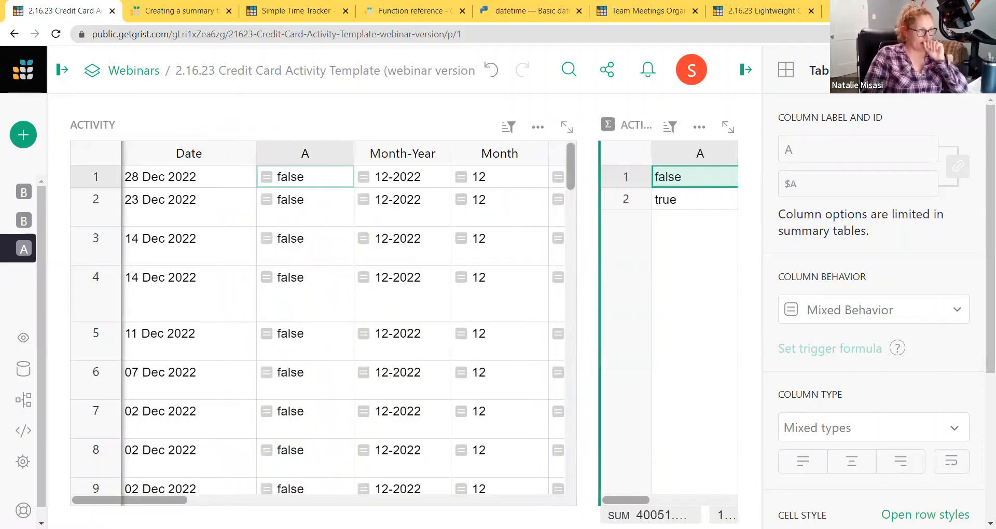
double_click(311, 179)
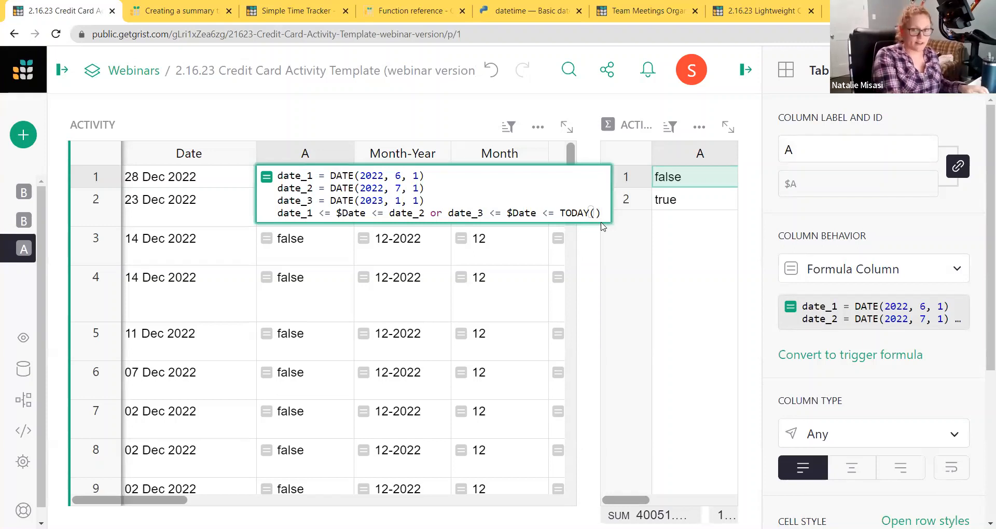
type(":")
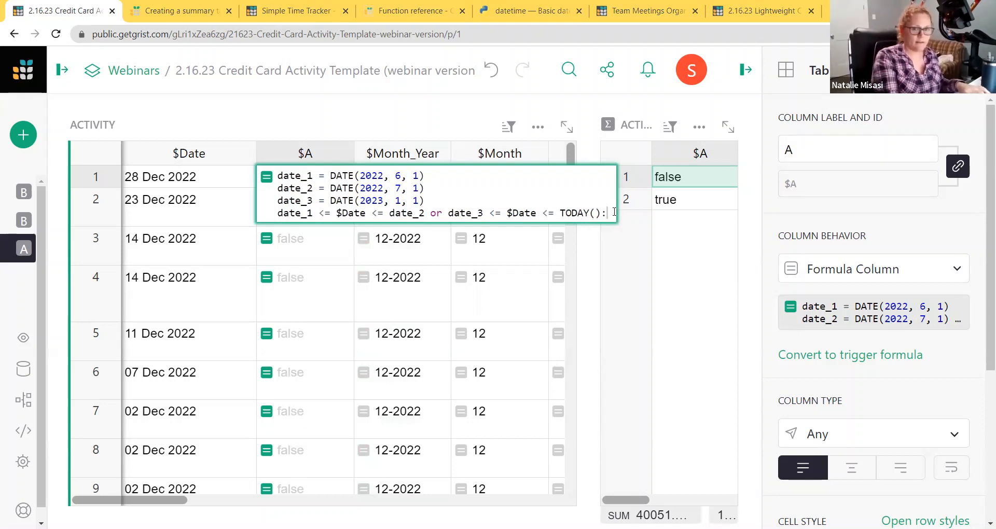
type("if date_1 <= $Date <= date_2:   return \"Falls within first range\"  if date_3 <= $Date <= TODAY():   return \"Falls within second range\"")
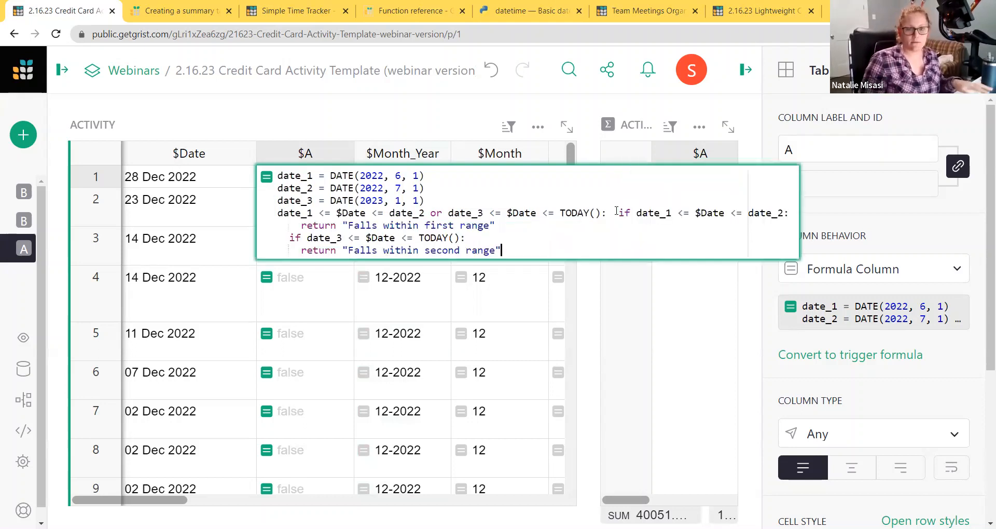
key("BackSpace")
key("BackSpace")
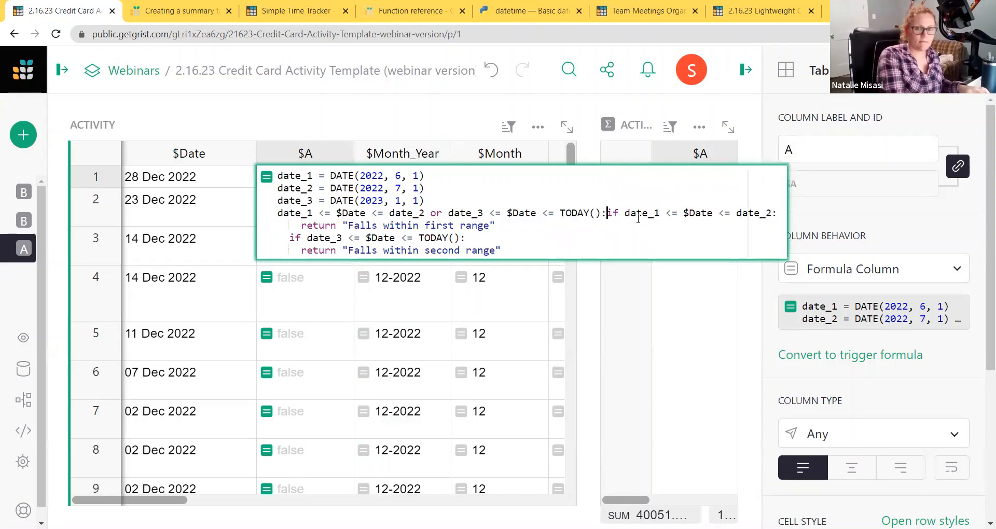
key("Return")
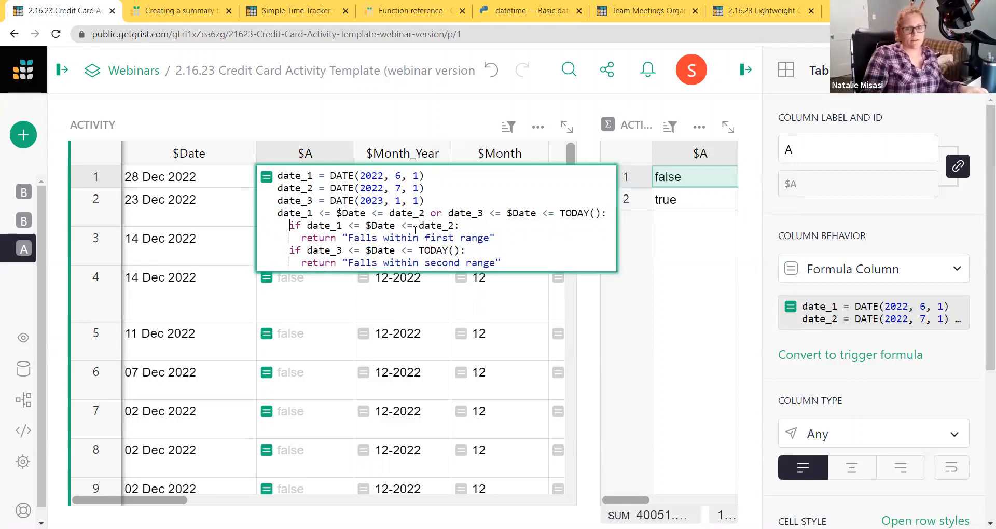
Review the outer condition, nested date checks and return strings in column A's formula, and apply it
left_click_drag(284, 213, 425, 212)
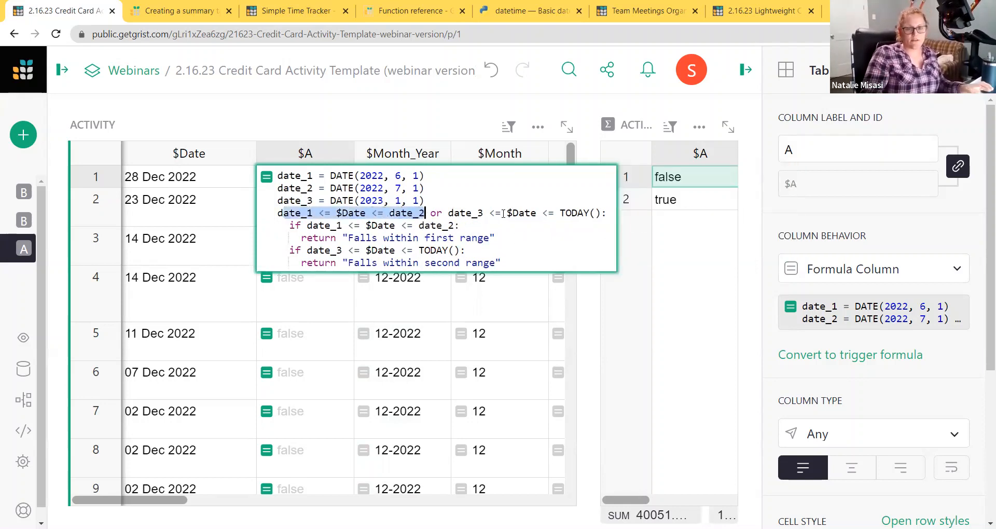
left_click(308, 226)
left_click_drag(307, 226, 455, 226)
left_click(415, 237)
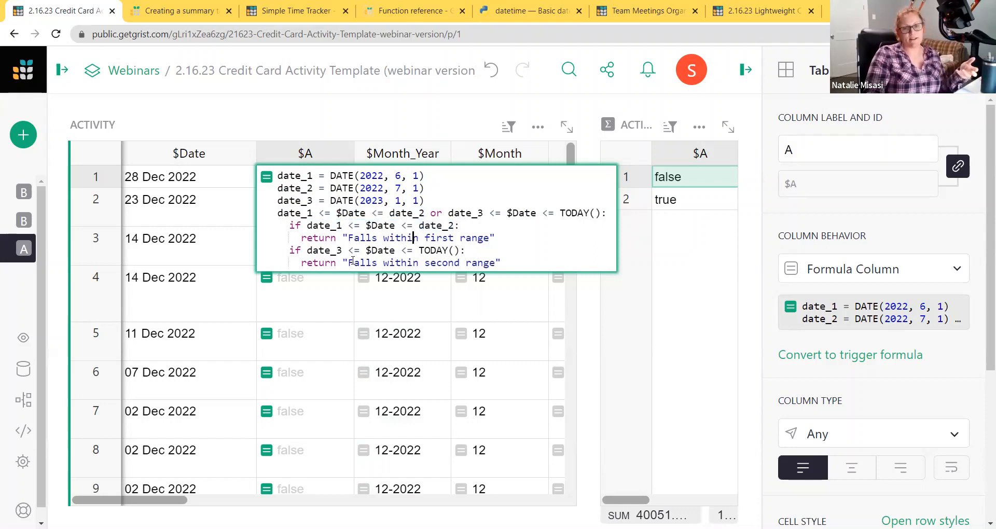
left_click_drag(352, 261, 496, 262)
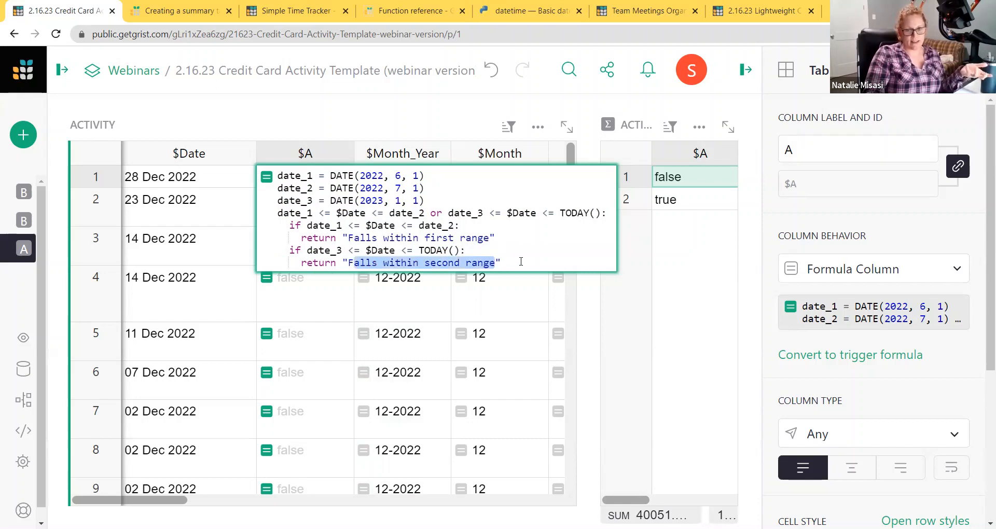
key("Return")
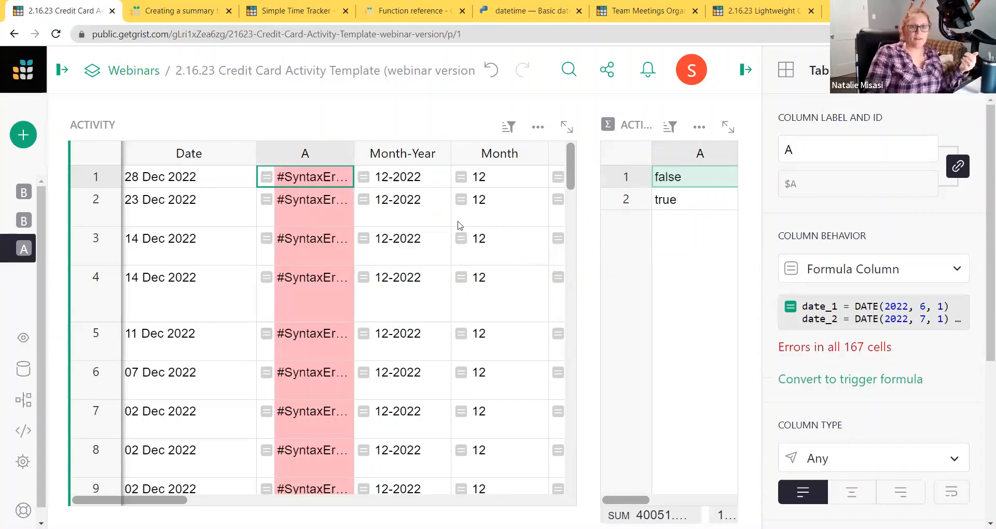
Correct the syntax of column A's formula, adjusting the indentation of the nested if lines, and apply it again
left_click(295, 196)
double_click(307, 199)
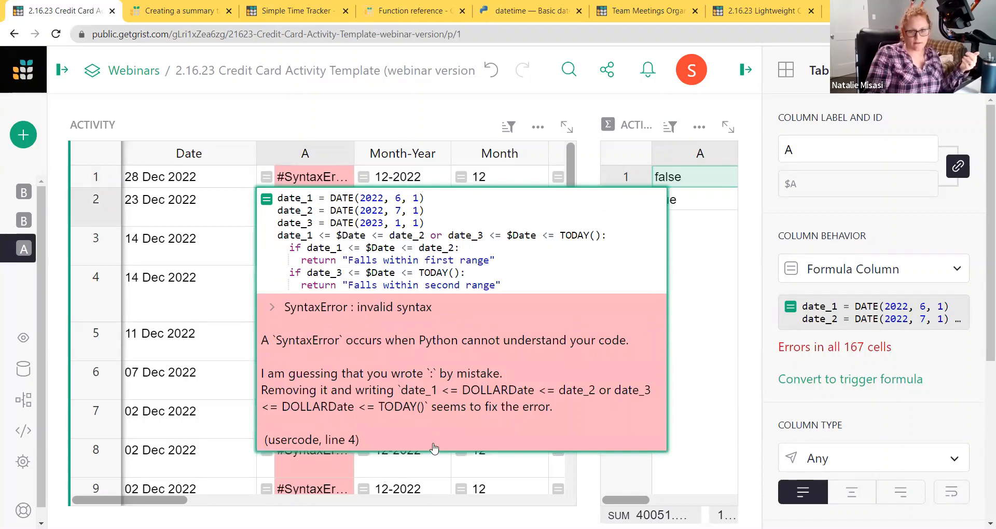
left_click(284, 249)
key("BackSpace")
left_click(289, 273)
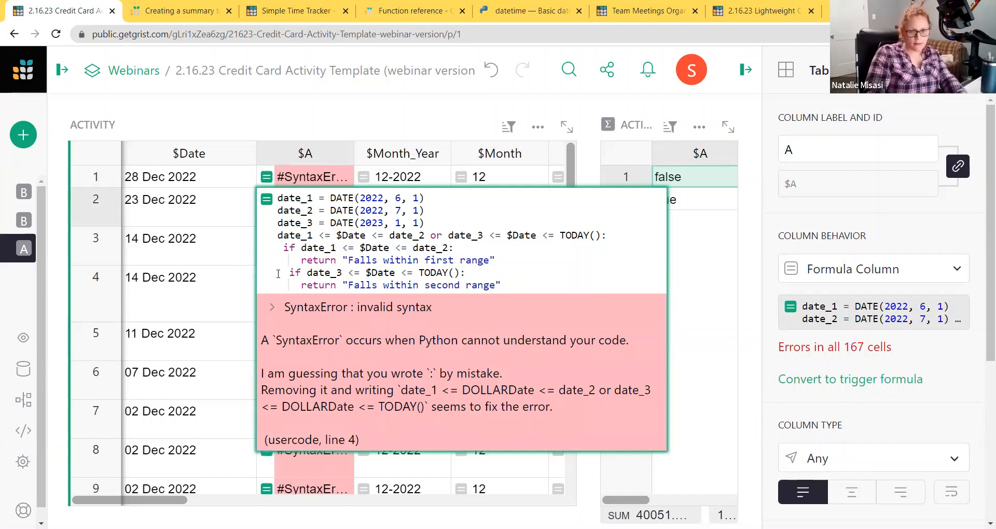
key("BackSpace")
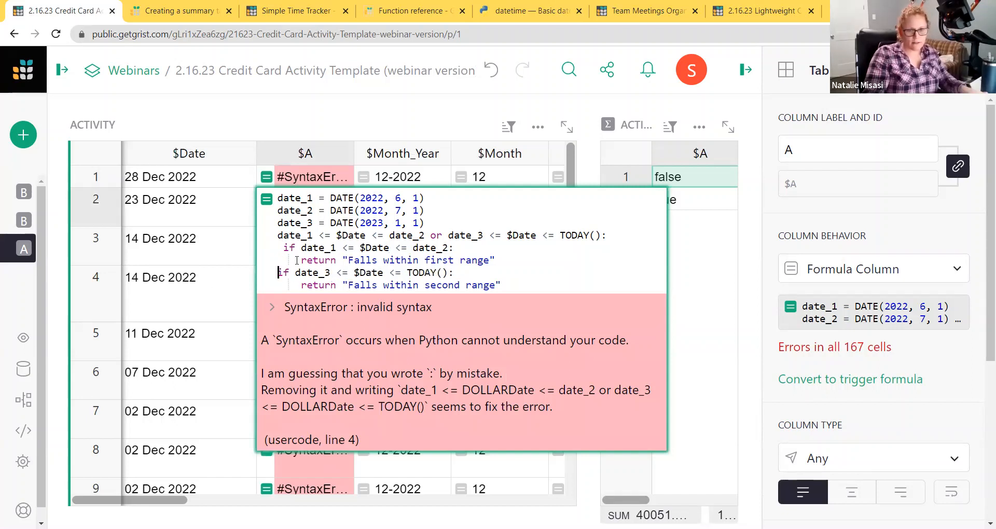
key("Return")
key("Down")
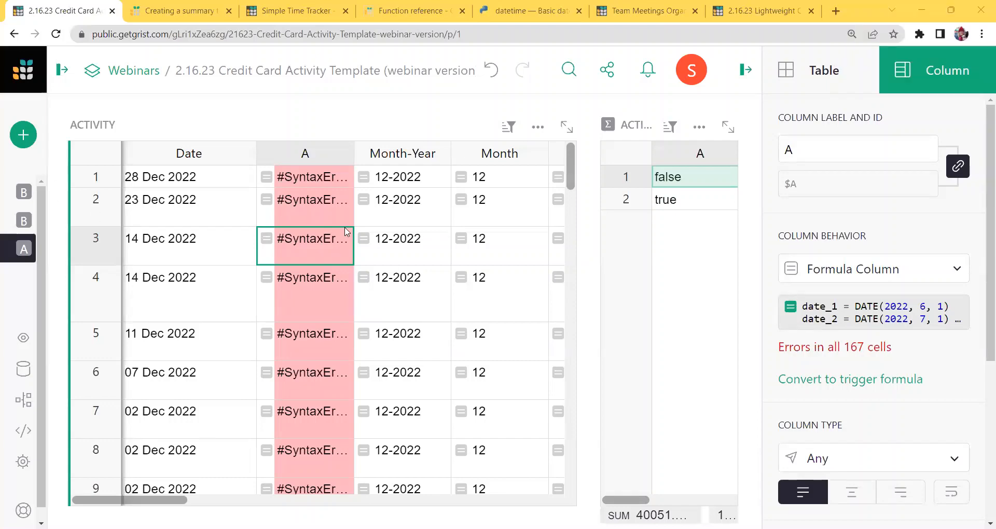
key("Return")
key("Return")
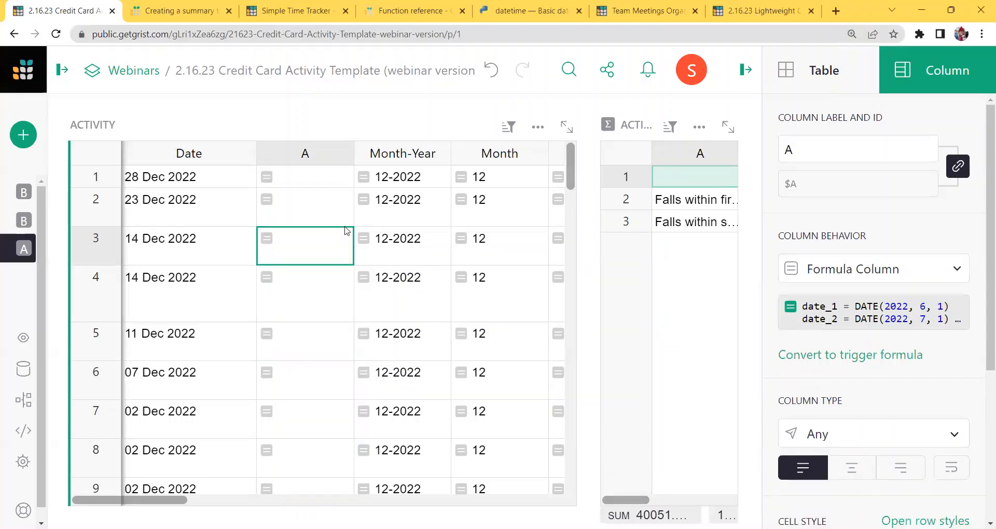
Widen the summary table and its column A, and examine the count and Amount for each date-range group
left_click_drag(589, 263, 305, 264)
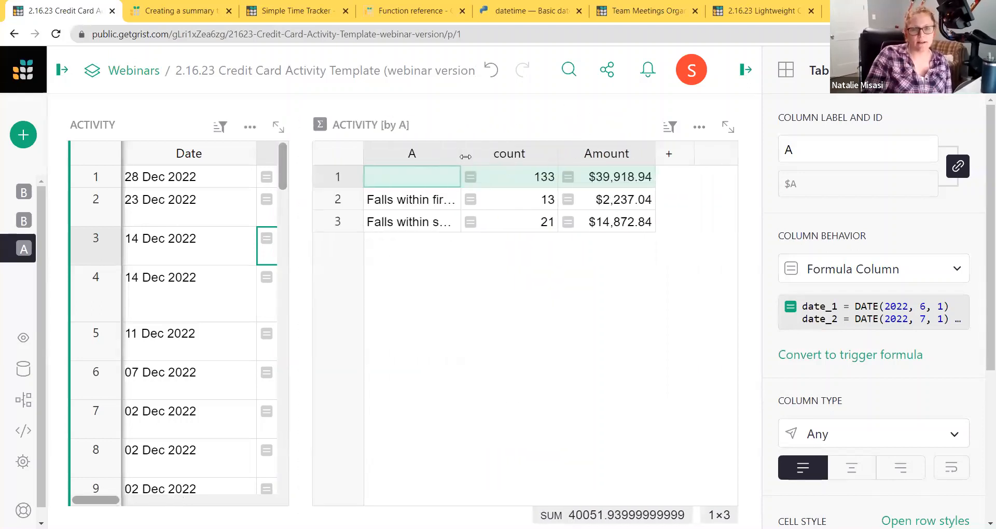
left_click_drag(460, 153, 553, 153)
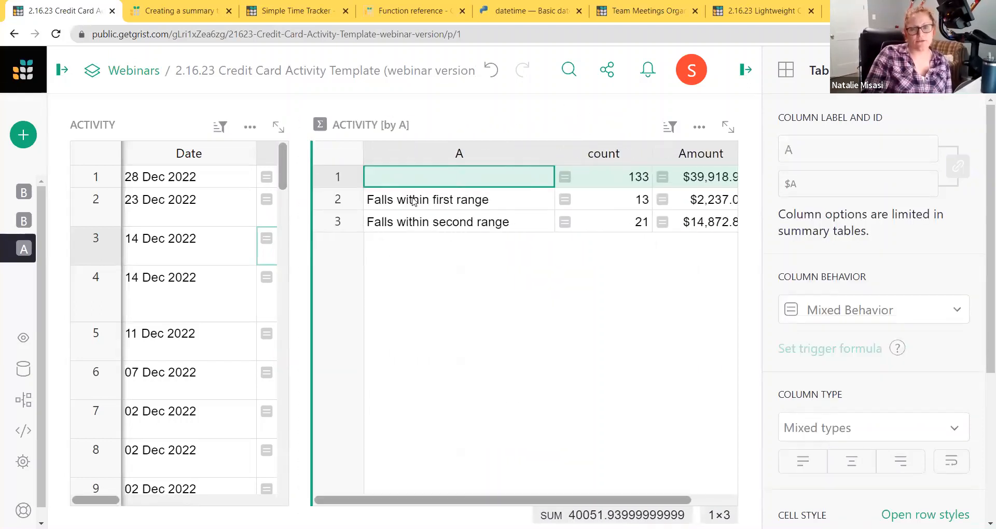
left_click_drag(419, 203, 688, 208)
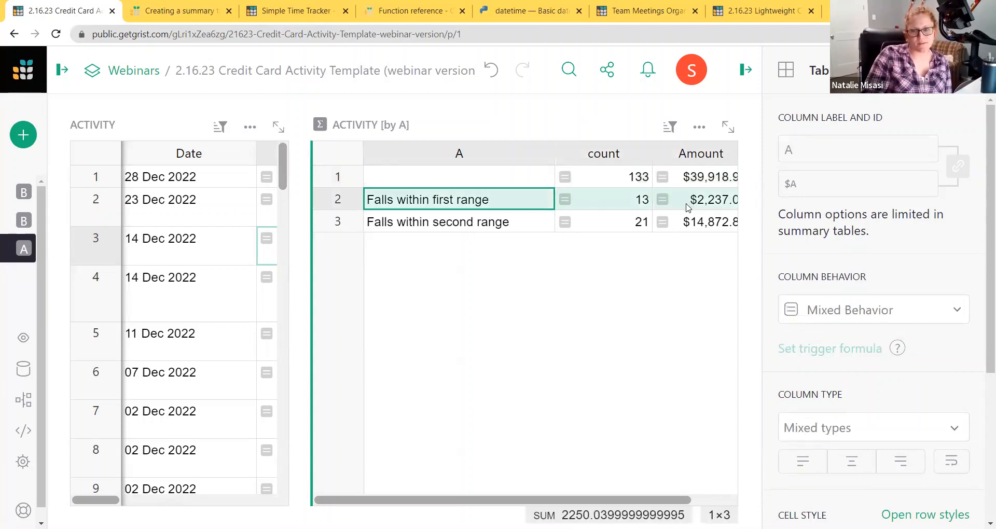
left_click_drag(510, 226, 689, 226)
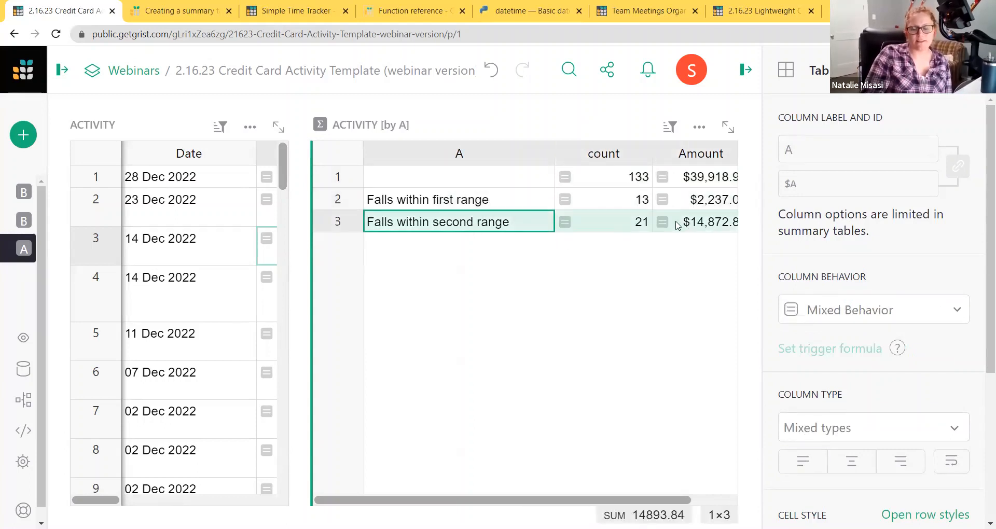
left_click(525, 181)
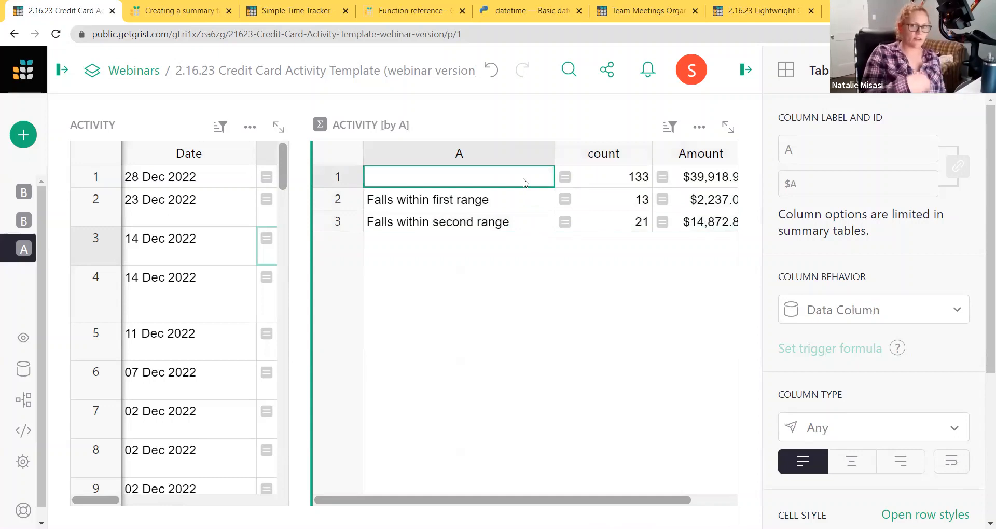
left_click_drag(524, 181, 681, 185)
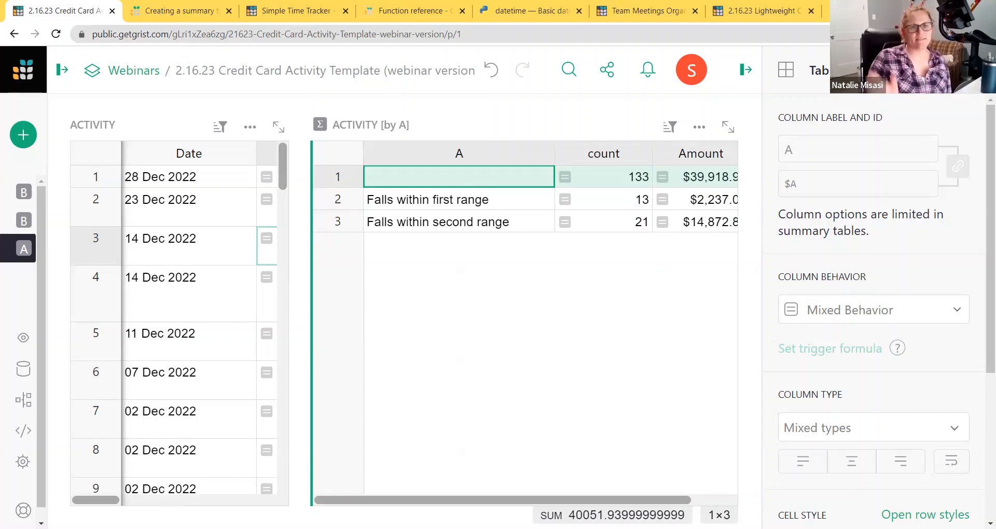
Review the formula and summary example in the community post on multiple date ranges, and return to the Credit Card Activity document
left_click(196, 13)
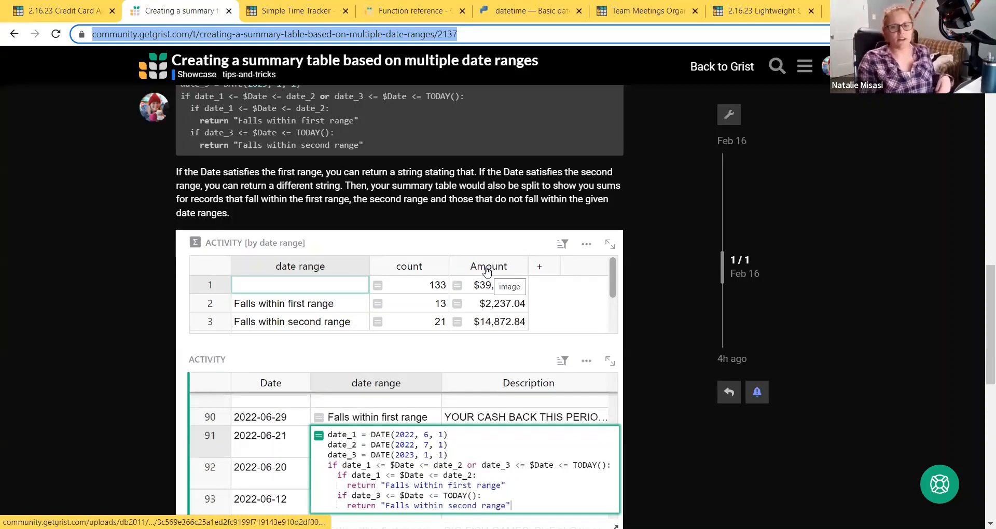
scroll(486, 271, "down", 4)
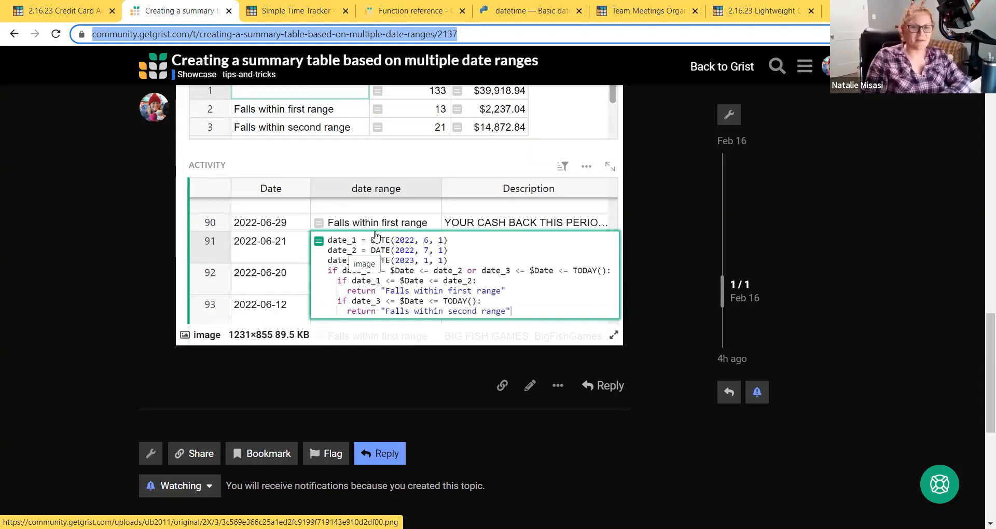
left_click(48, 6)
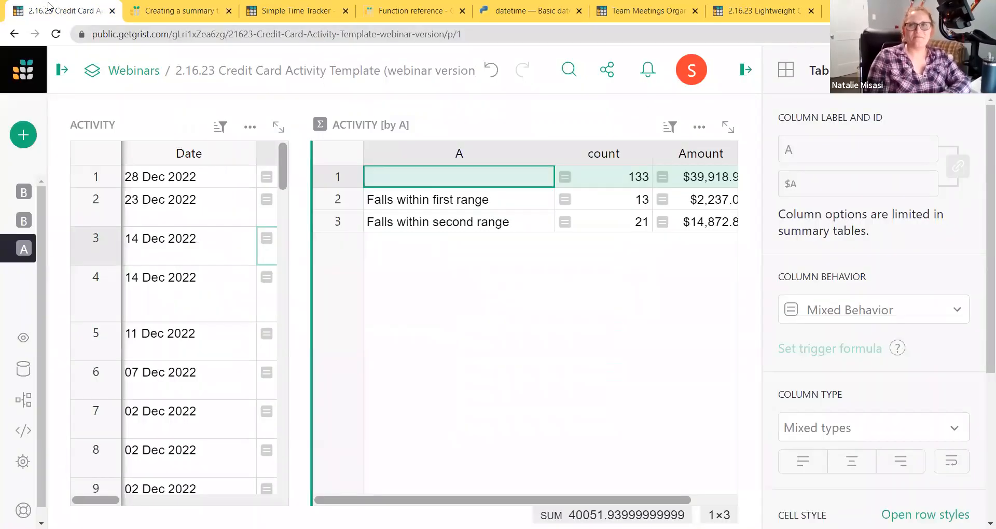